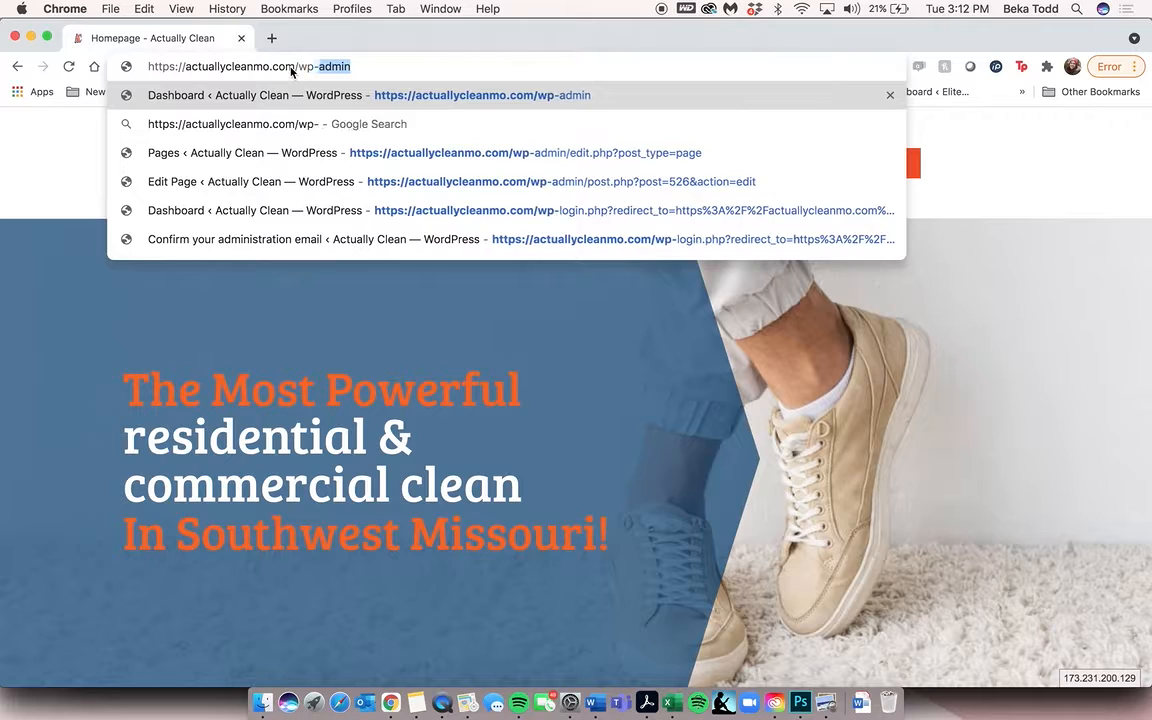
# Open the site's wp-admin dashboard, log out of it, and log back in with the saved credentials
pyautogui.press('Return')
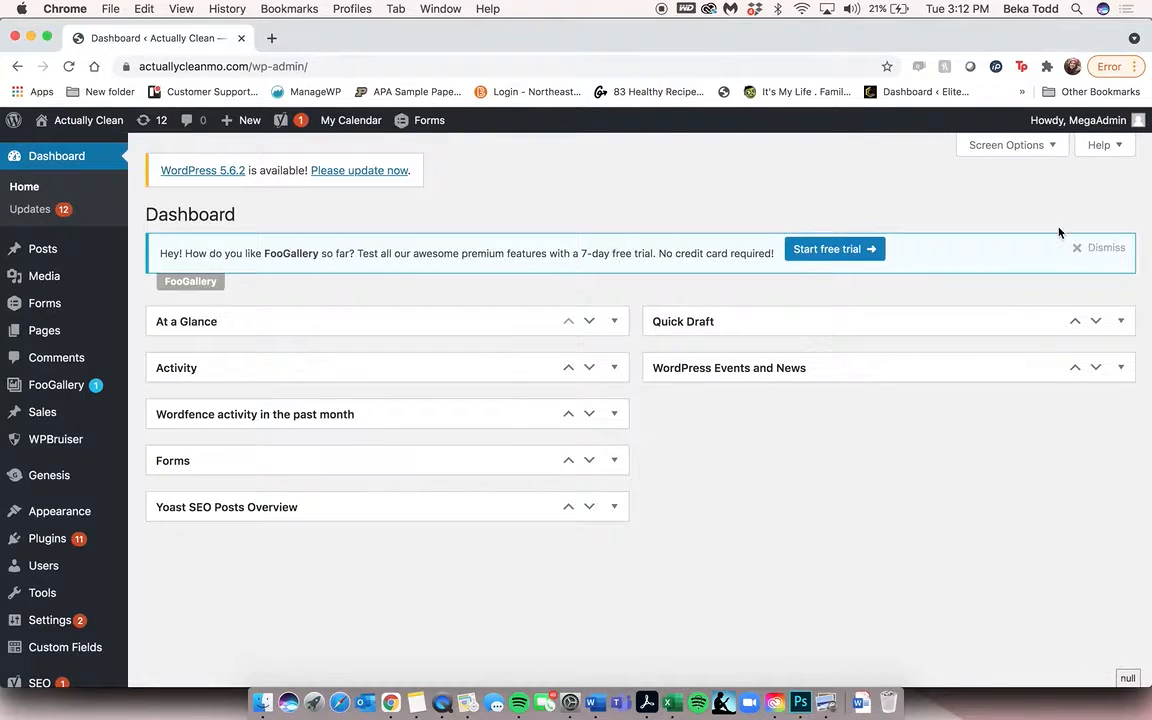
pyautogui.moveTo(1080, 121)
pyautogui.click(1041, 203)
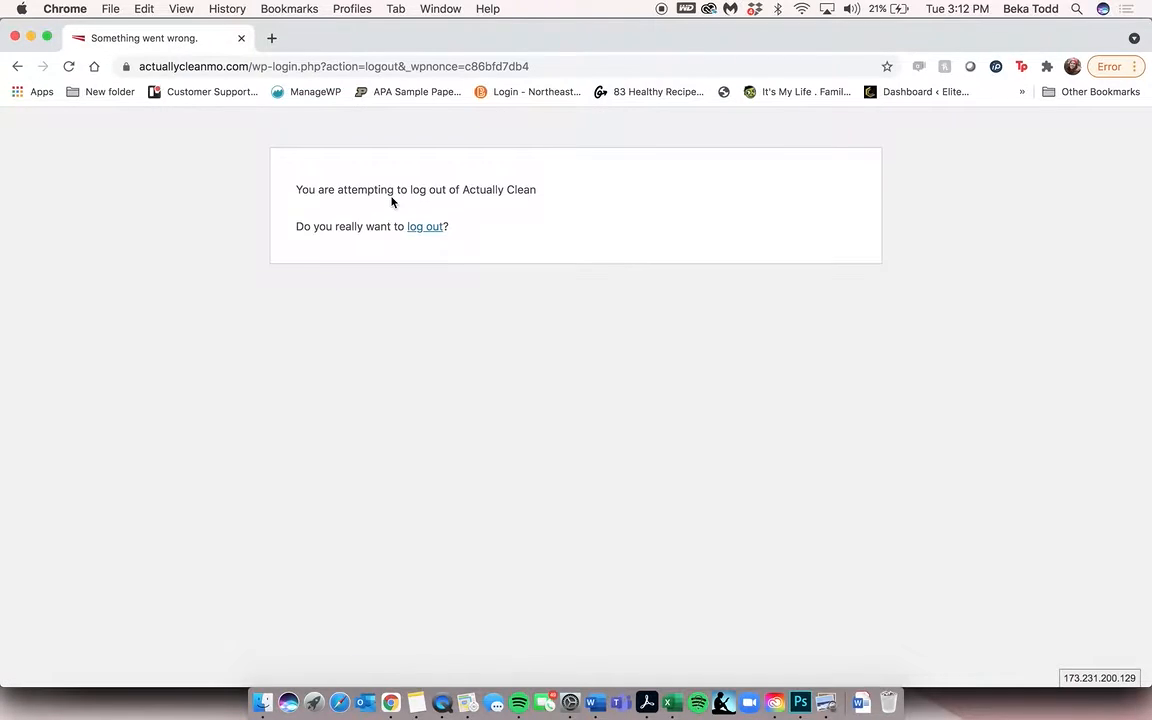
pyautogui.click(415, 228)
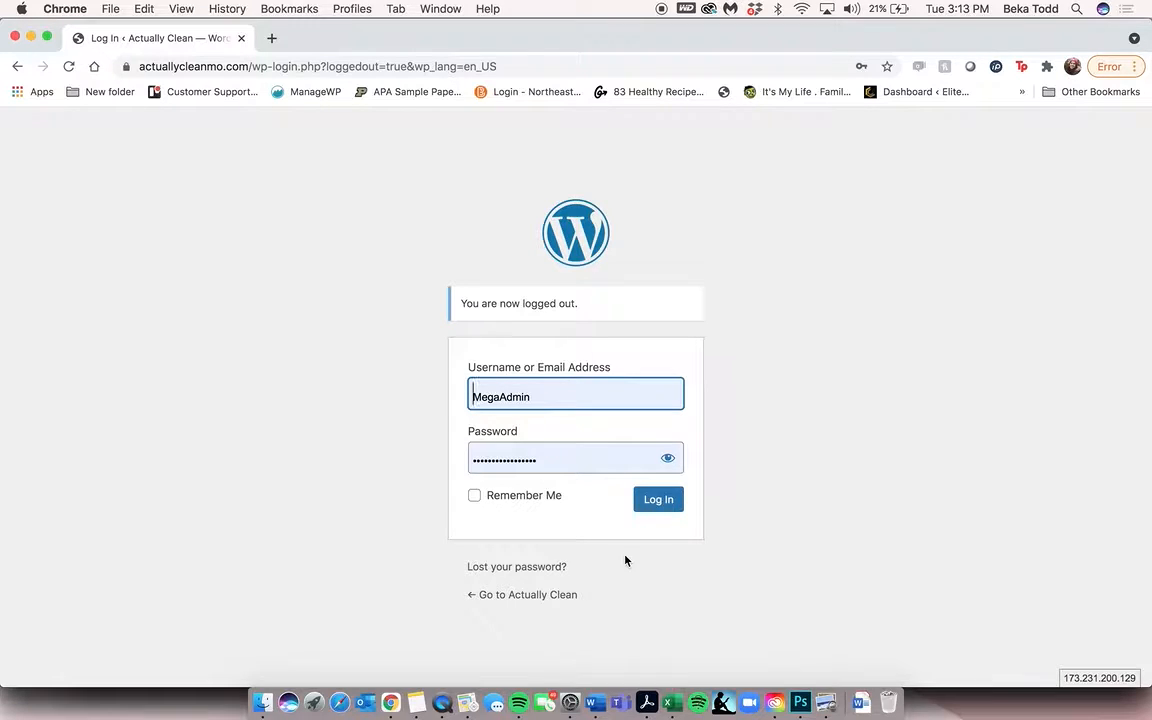
pyautogui.click(656, 505)
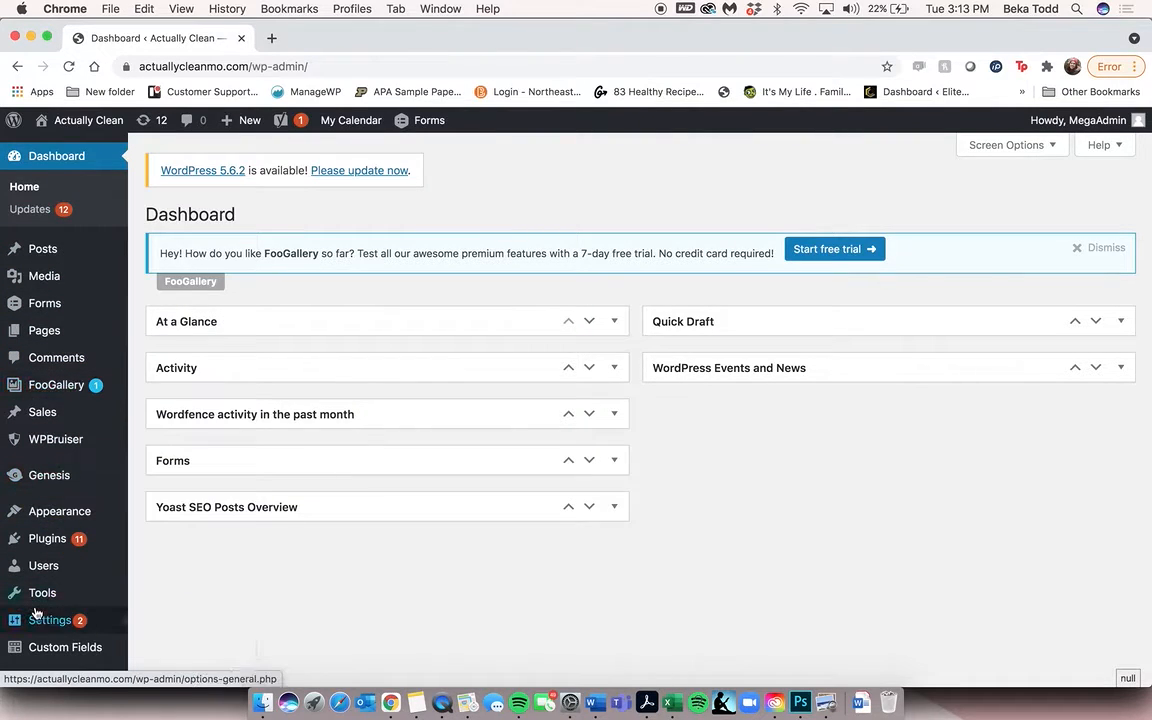
pyautogui.scroll(-5, 40, 595)
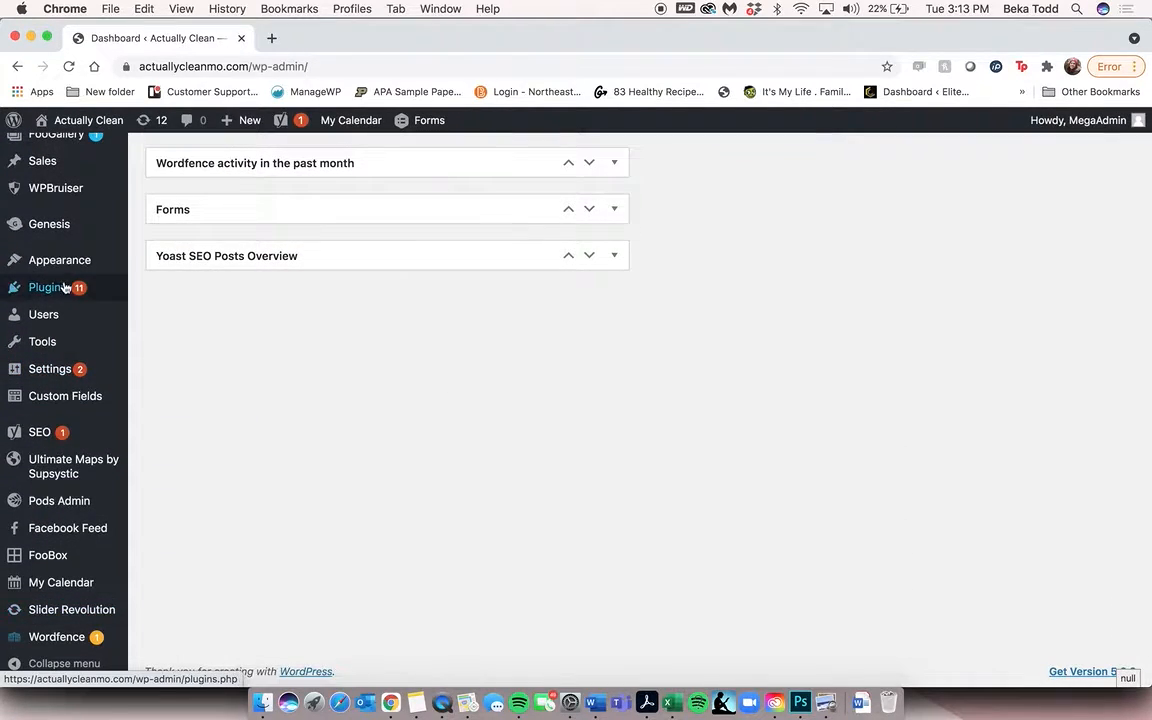
pyautogui.moveTo(45, 517)
pyautogui.scroll(5, 45, 517)
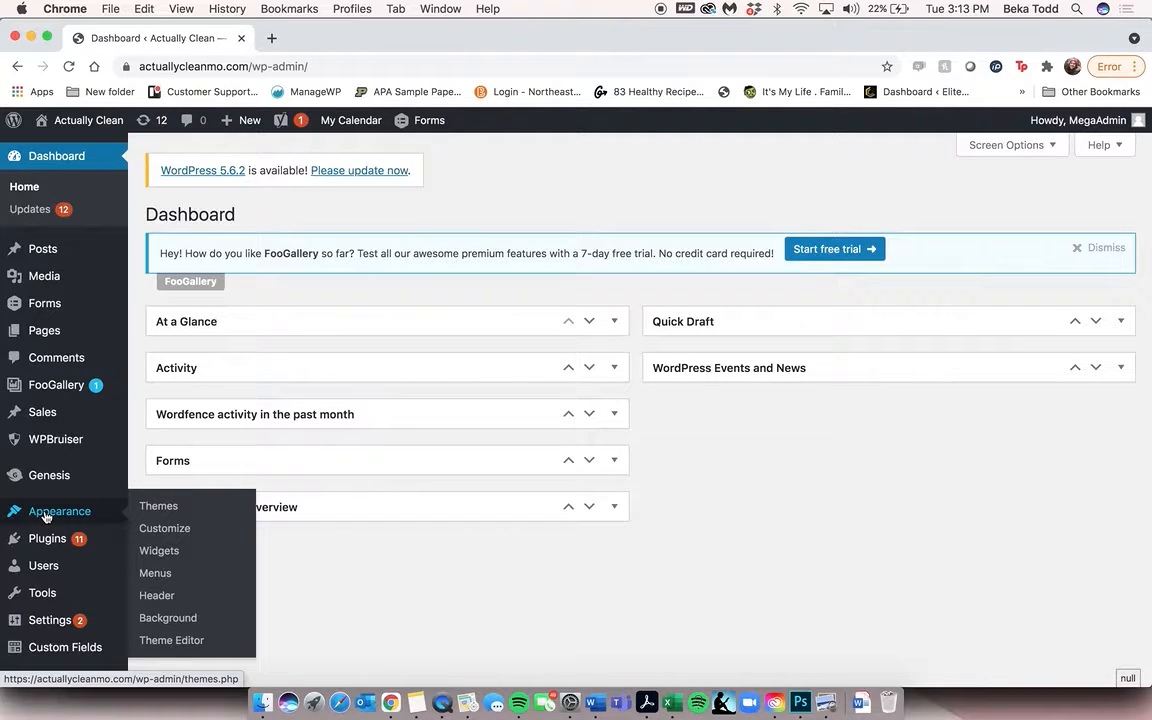
# Open the live Actually Clean site in a new browser tab and look over its homepage
pyautogui.rightClick(102, 112)
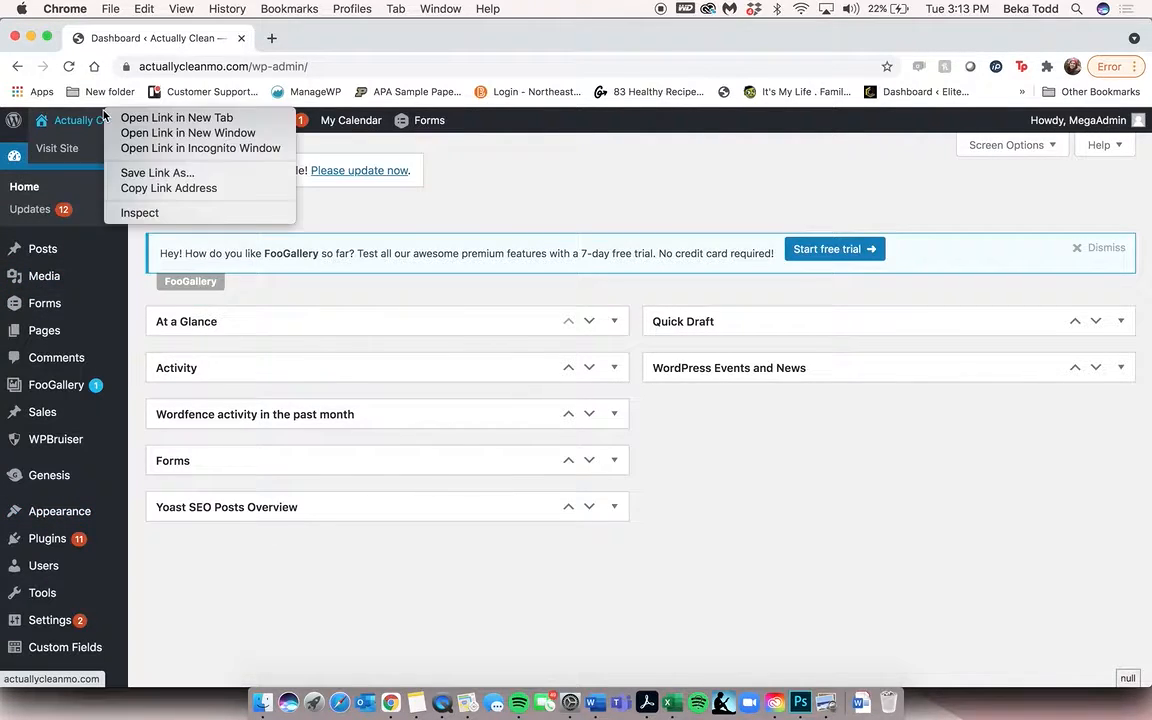
pyautogui.click(160, 117)
pyautogui.click(288, 40)
pyautogui.scroll(-5, 443, 458)
pyautogui.scroll(-4, 443, 458)
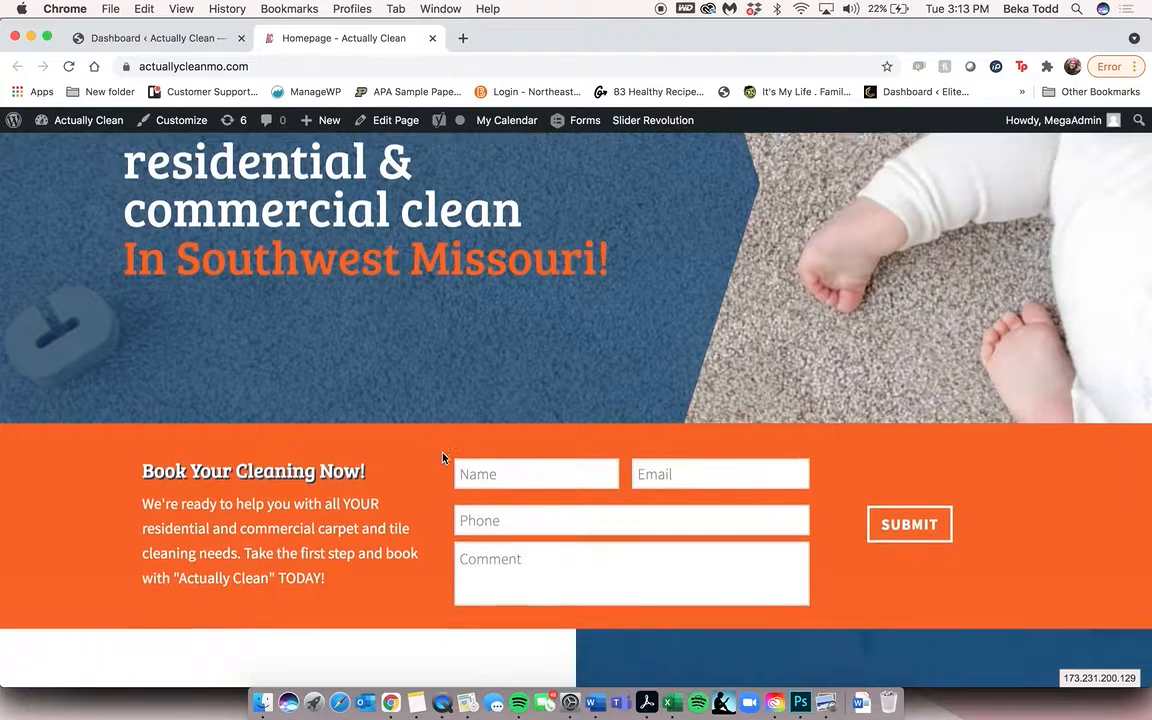
pyautogui.scroll(10, 398, 407)
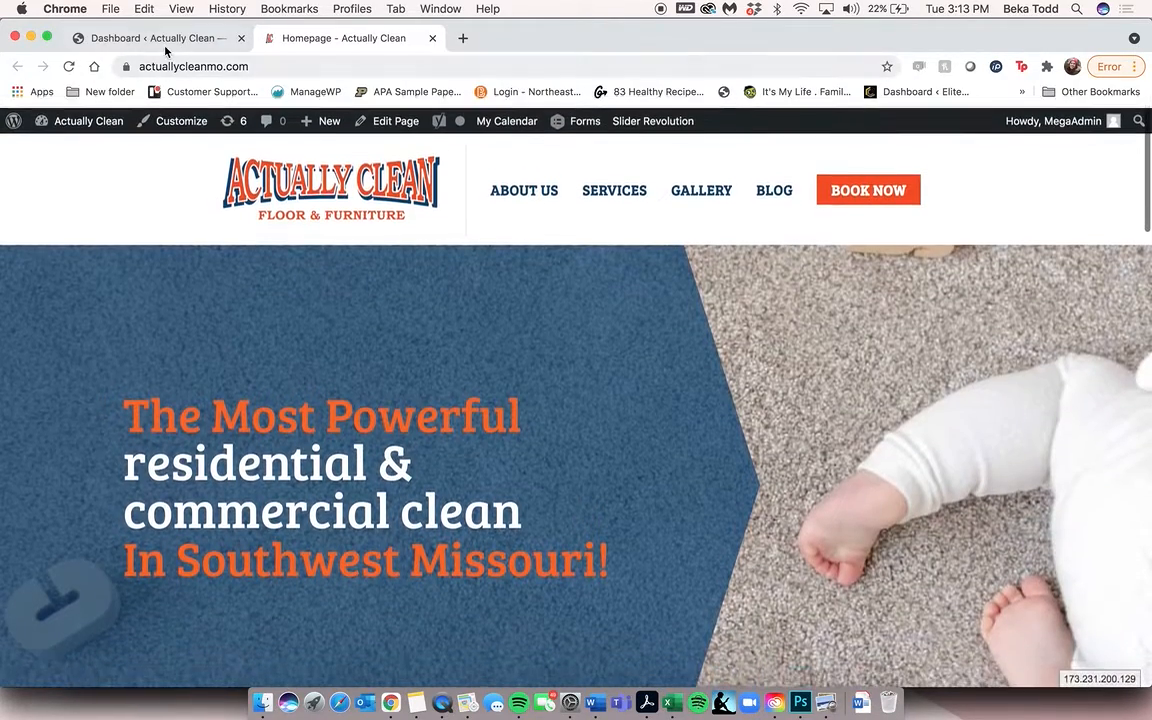
# Return to the admin dashboard and review the WordPress Updates page, including the plugins that have new versions
pyautogui.click(165, 40)
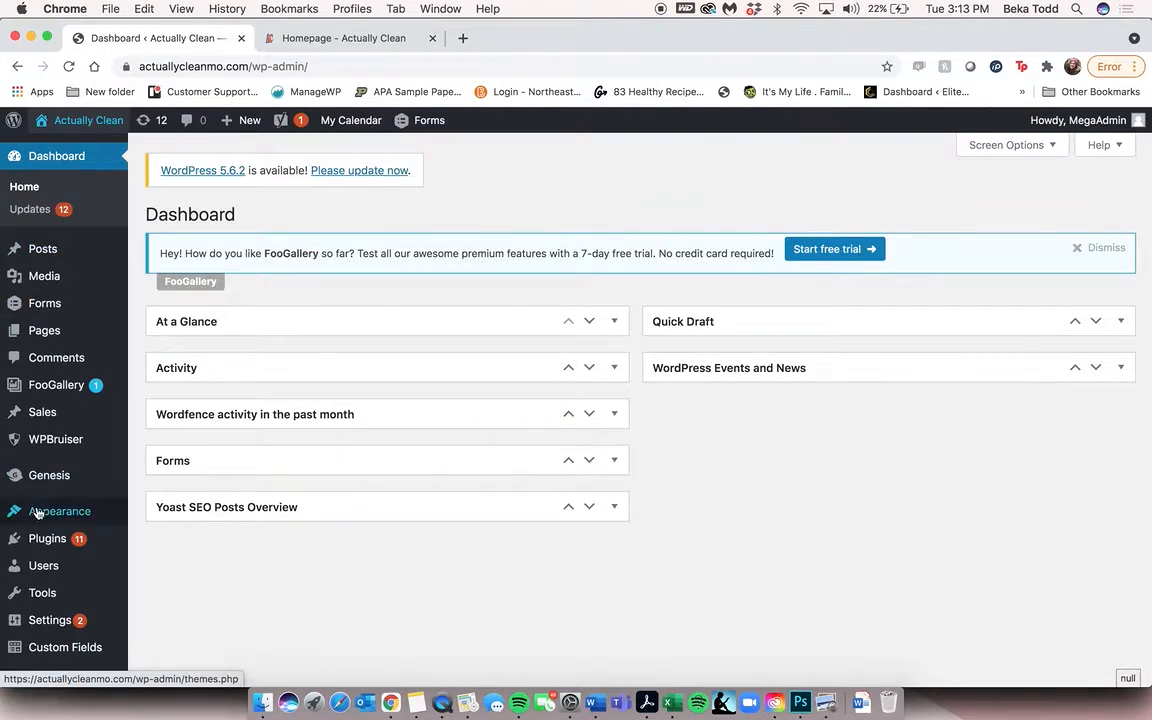
pyautogui.click(48, 210)
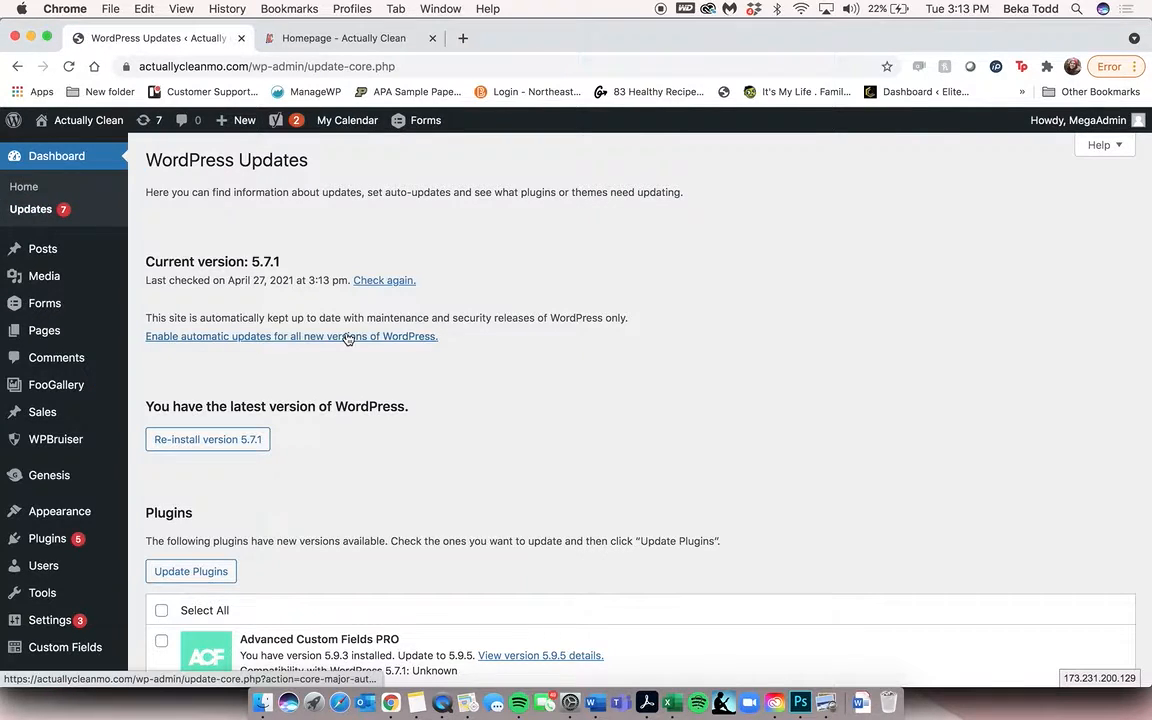
pyautogui.scroll(-5, 347, 338)
pyautogui.scroll(5, 496, 278)
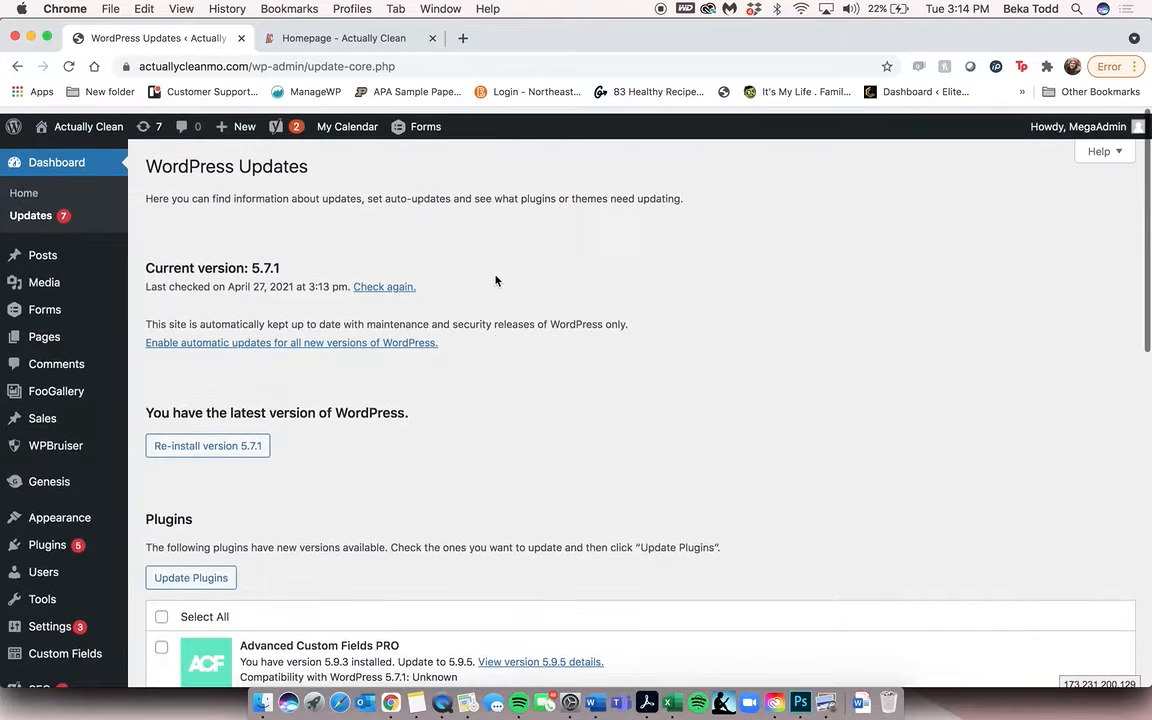
# Open the list of all posts and compare it with the Blog page on the live site
pyautogui.click(45, 251)
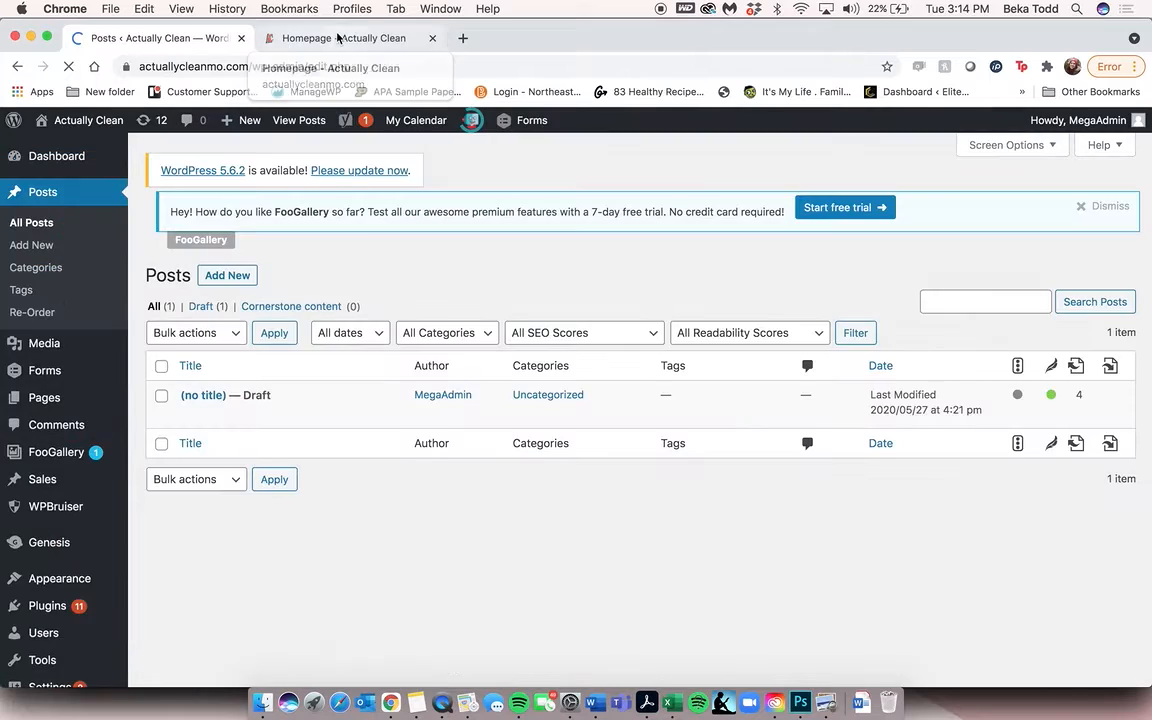
pyautogui.click(330, 38)
pyautogui.click(781, 188)
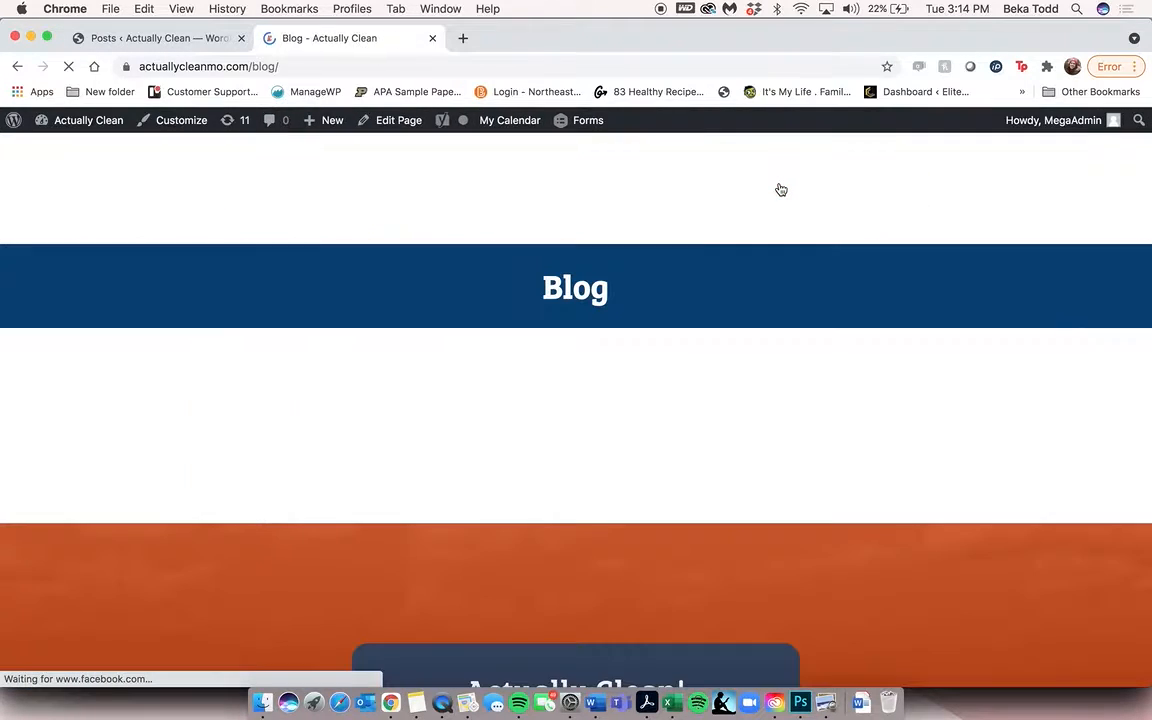
pyautogui.click(172, 42)
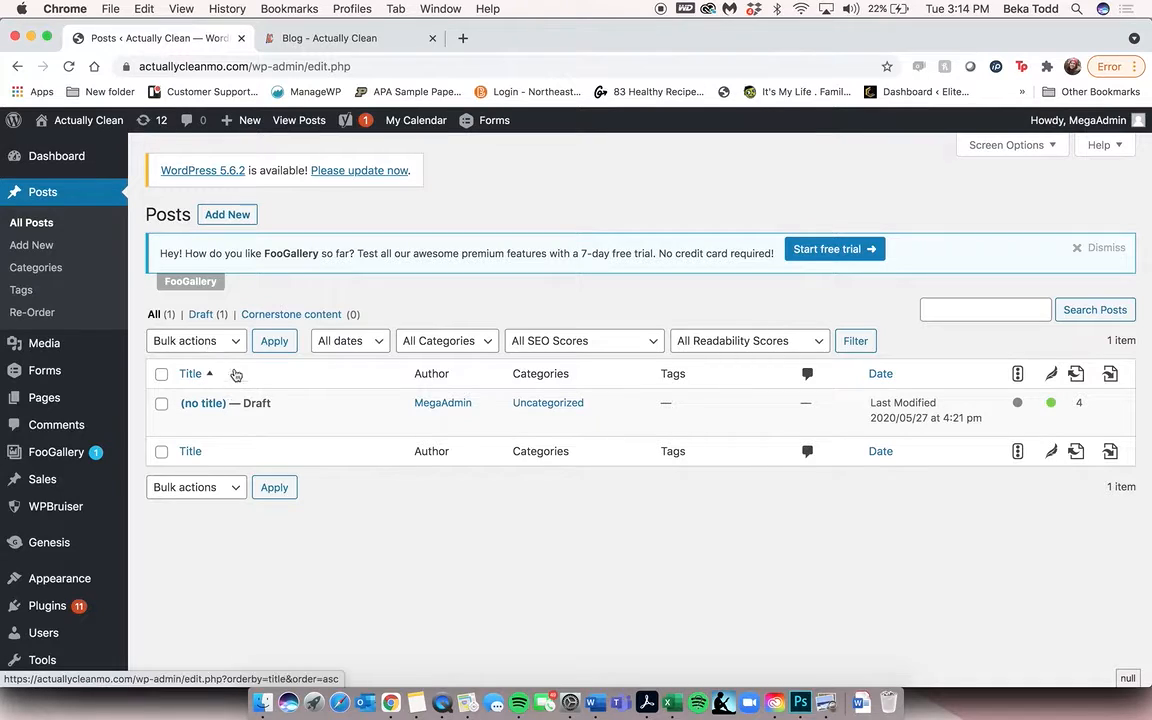
# Create a new post titled "Title" with the body text "Type anything you want right here."
pyautogui.click(232, 216)
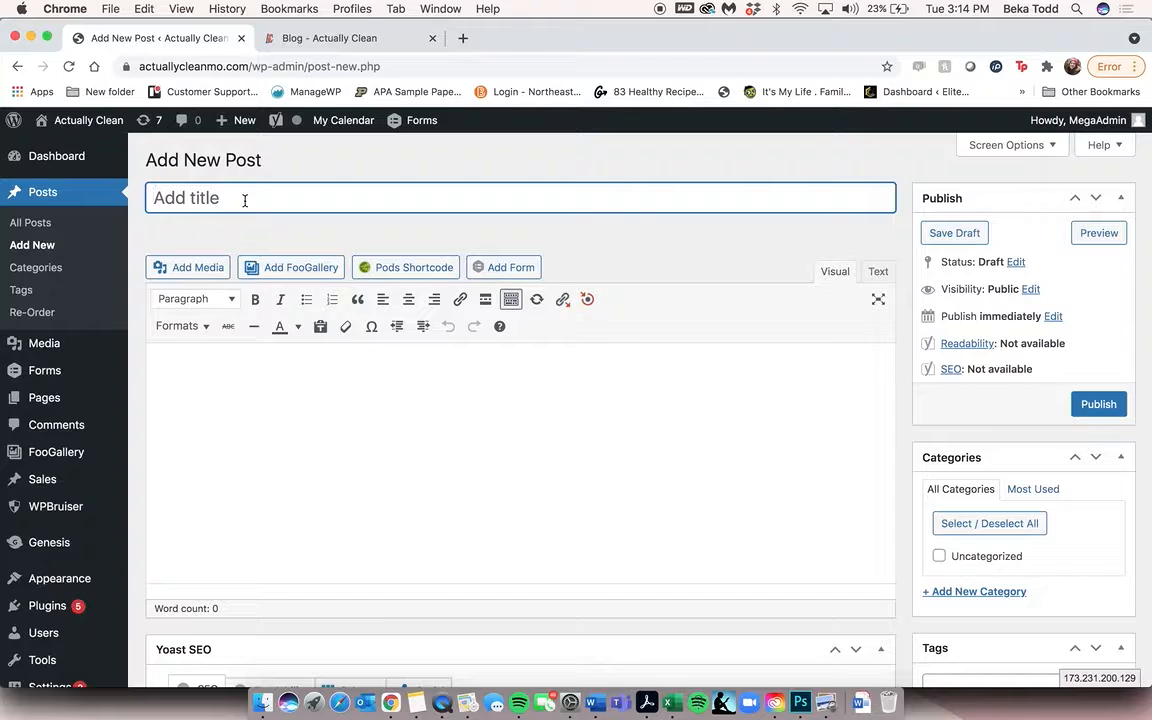
pyautogui.write('Title')
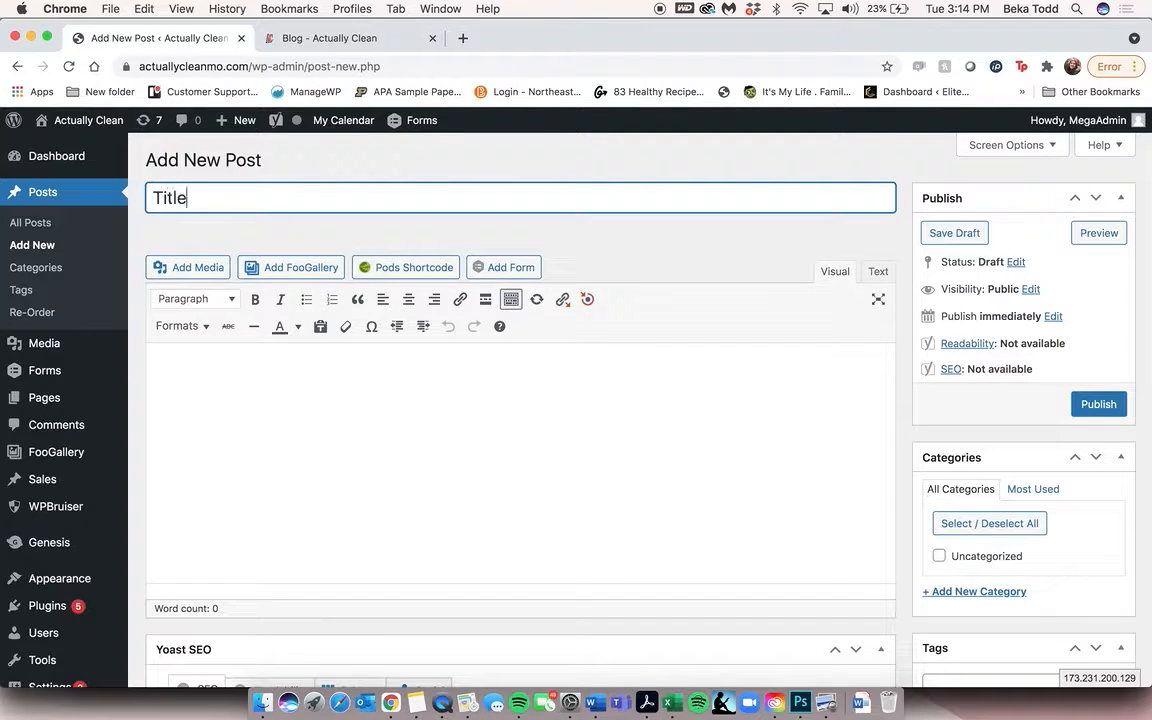
pyautogui.click(347, 375)
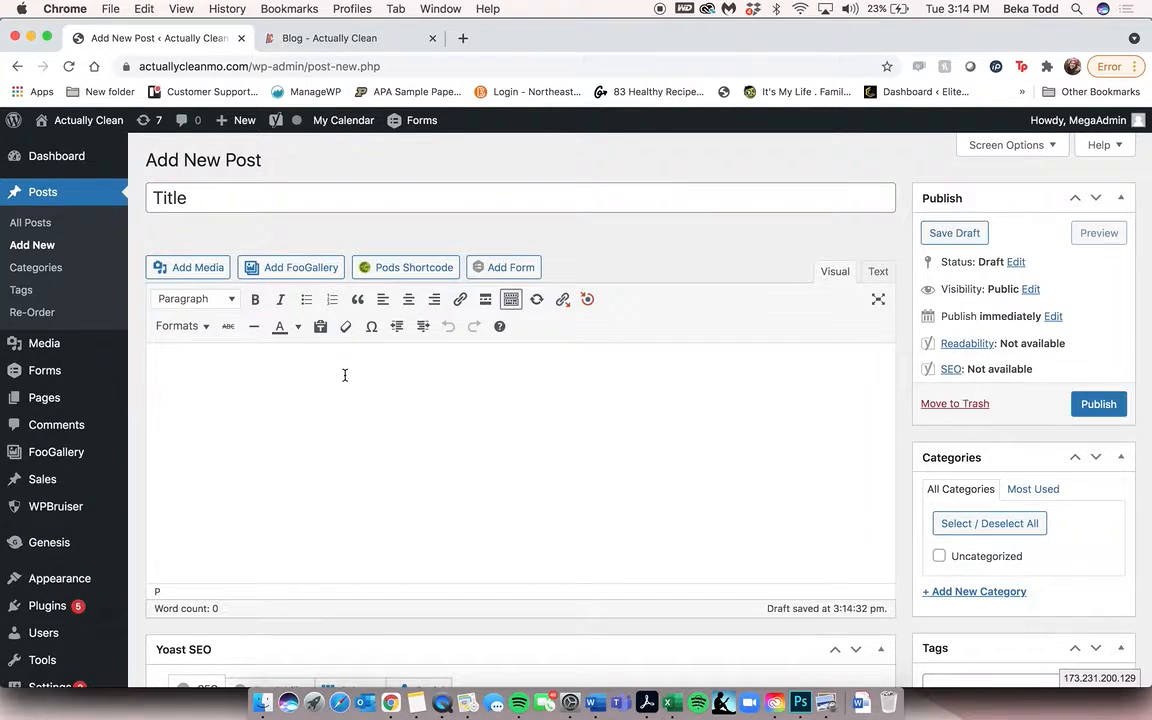
pyautogui.write('Type anythin')
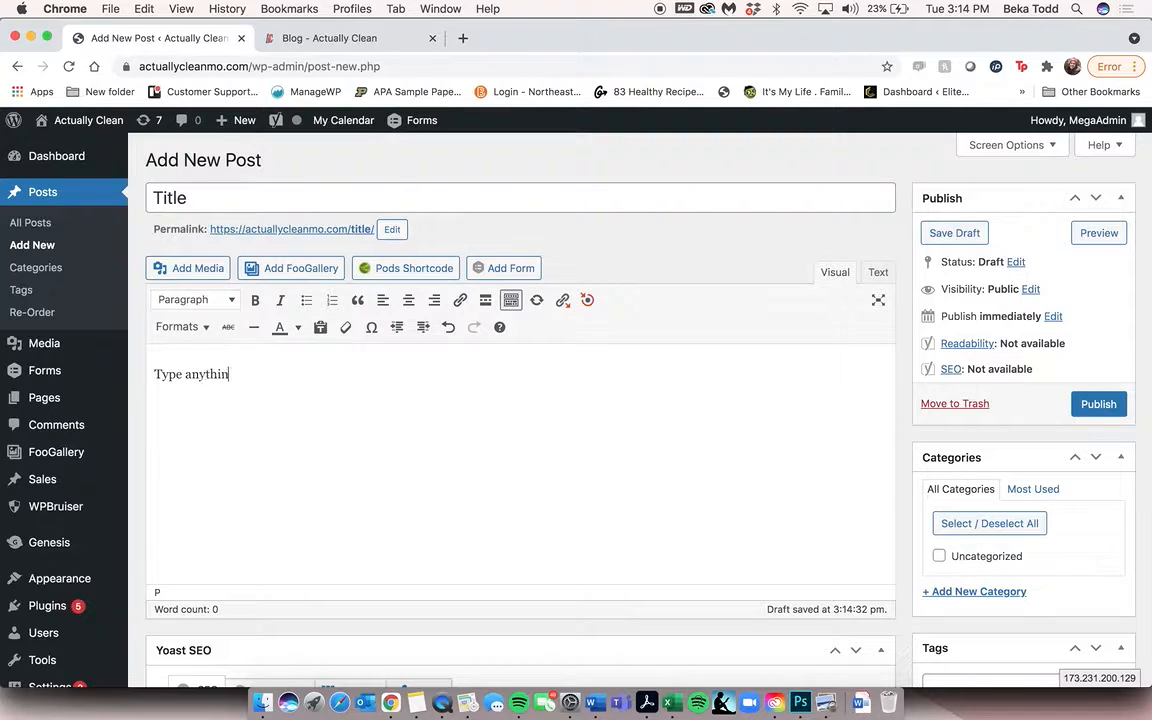
pyautogui.write('g you want righ')
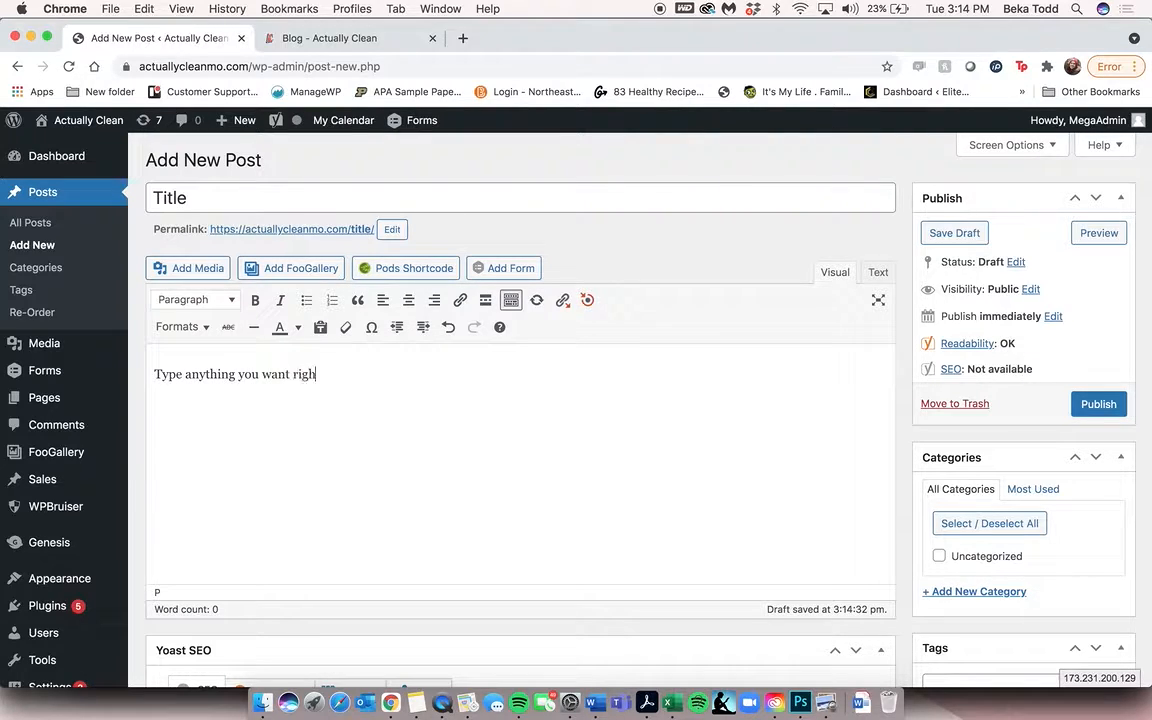
pyautogui.write('t here.')
# Make the body sentence bold and italic and format it as a numbered list item
pyautogui.tripleClick(288, 373)
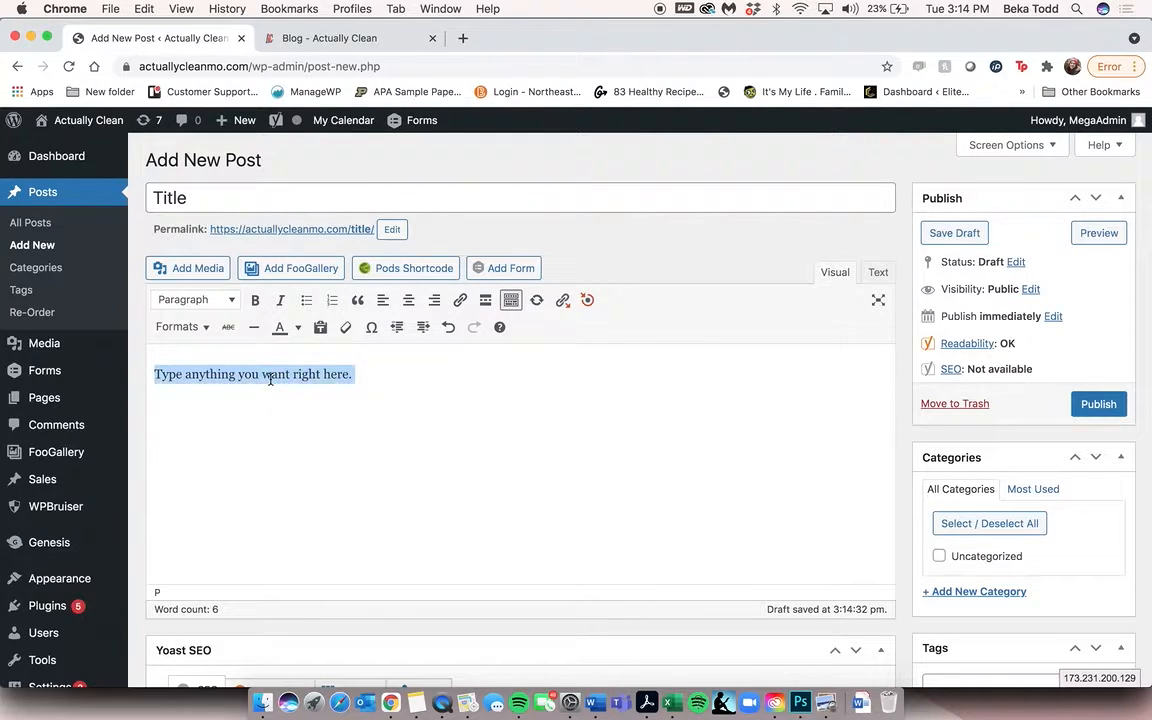
pyautogui.click(255, 300)
pyautogui.click(280, 300)
pyautogui.click(332, 300)
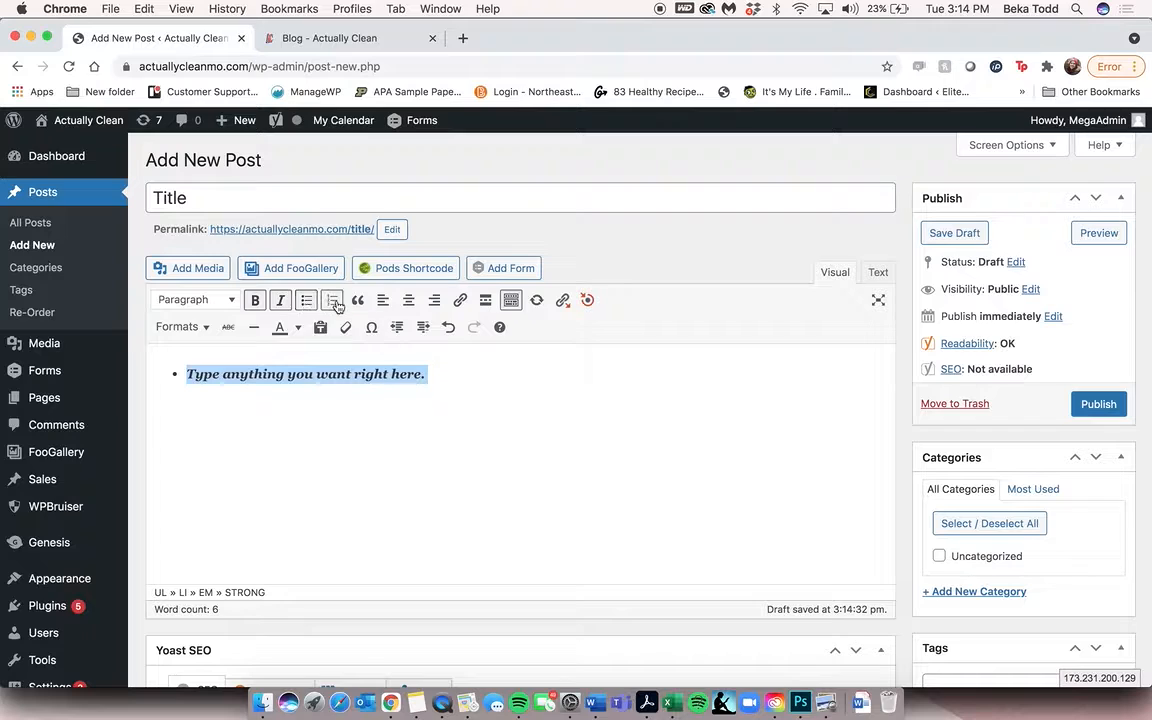
# Try centre and right alignment on the list item and settle on left alignment
pyautogui.click(408, 301)
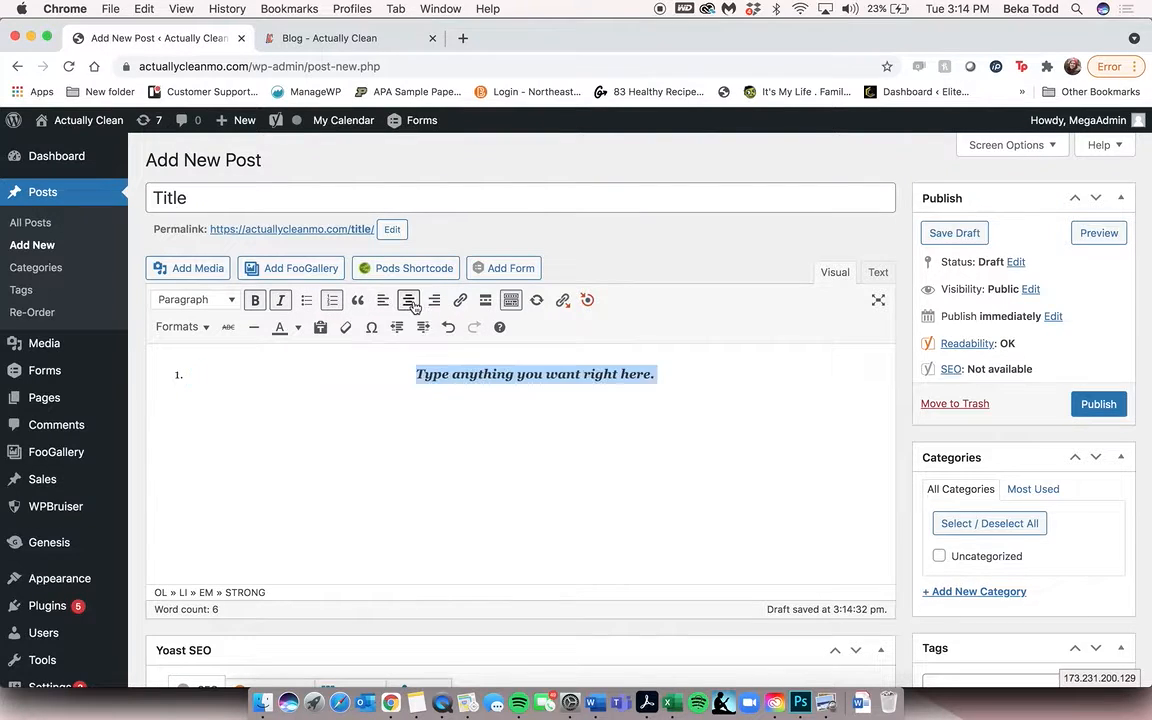
pyautogui.click(434, 302)
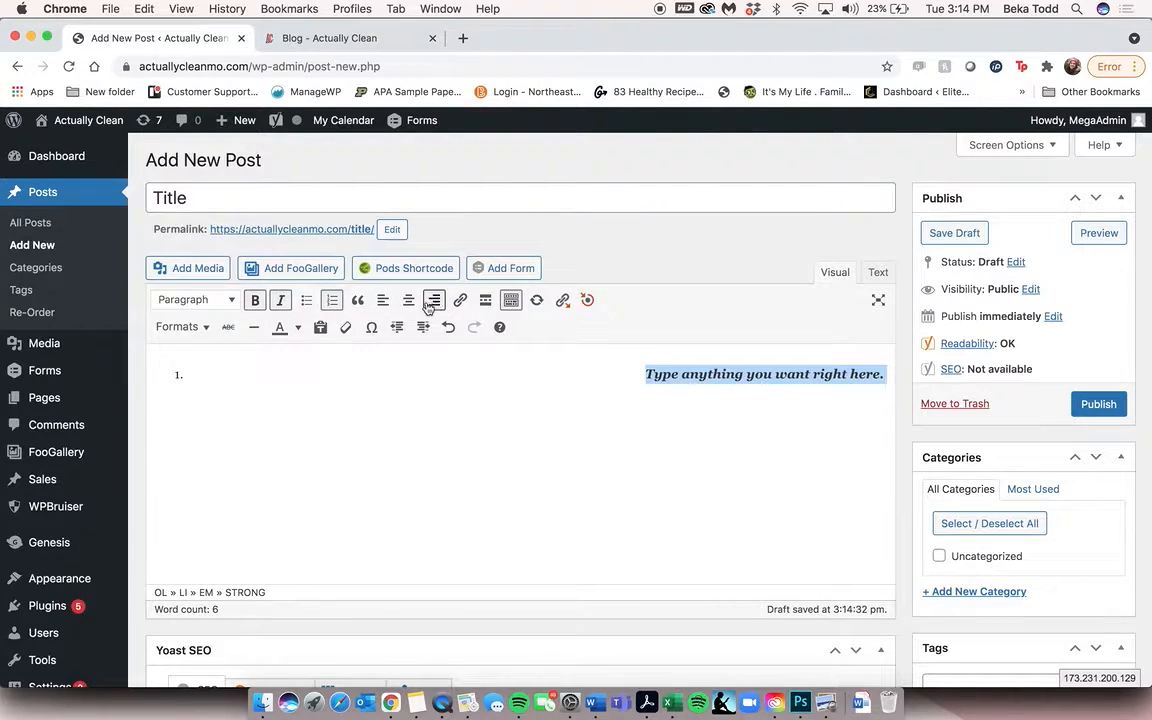
pyautogui.click(383, 302)
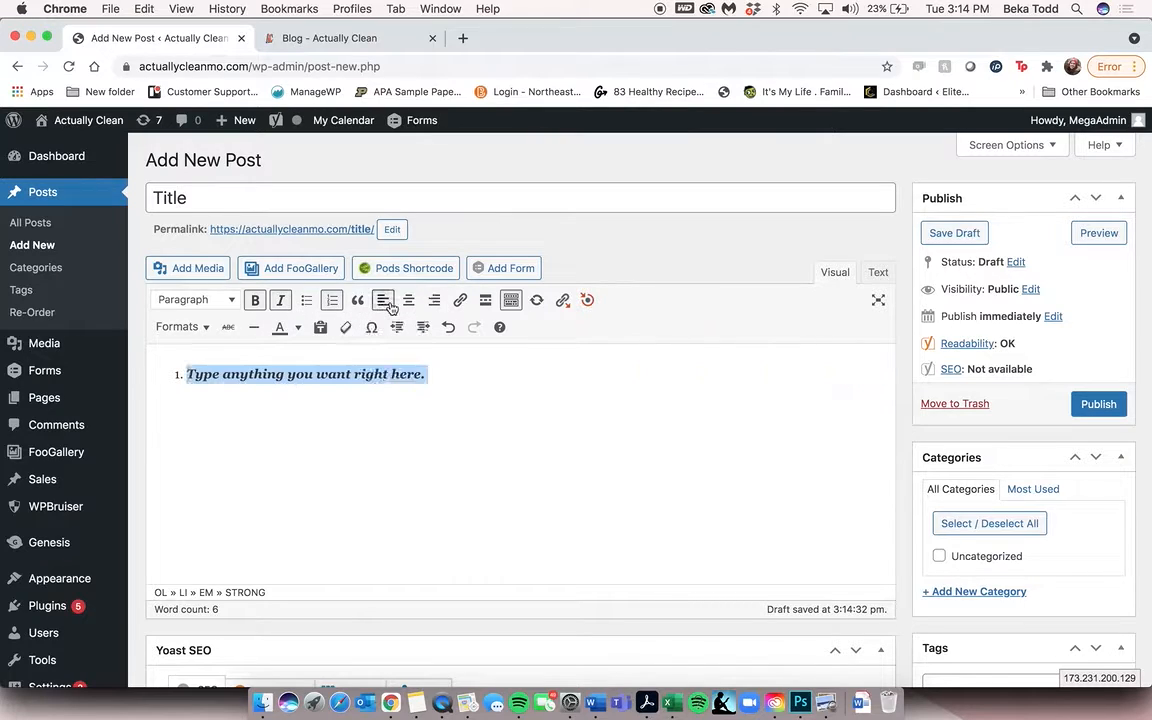
# Try Heading 1 on the list item, set it to Heading 2, and remove its bold and italic formatting
pyautogui.click(222, 300)
pyautogui.click(228, 360)
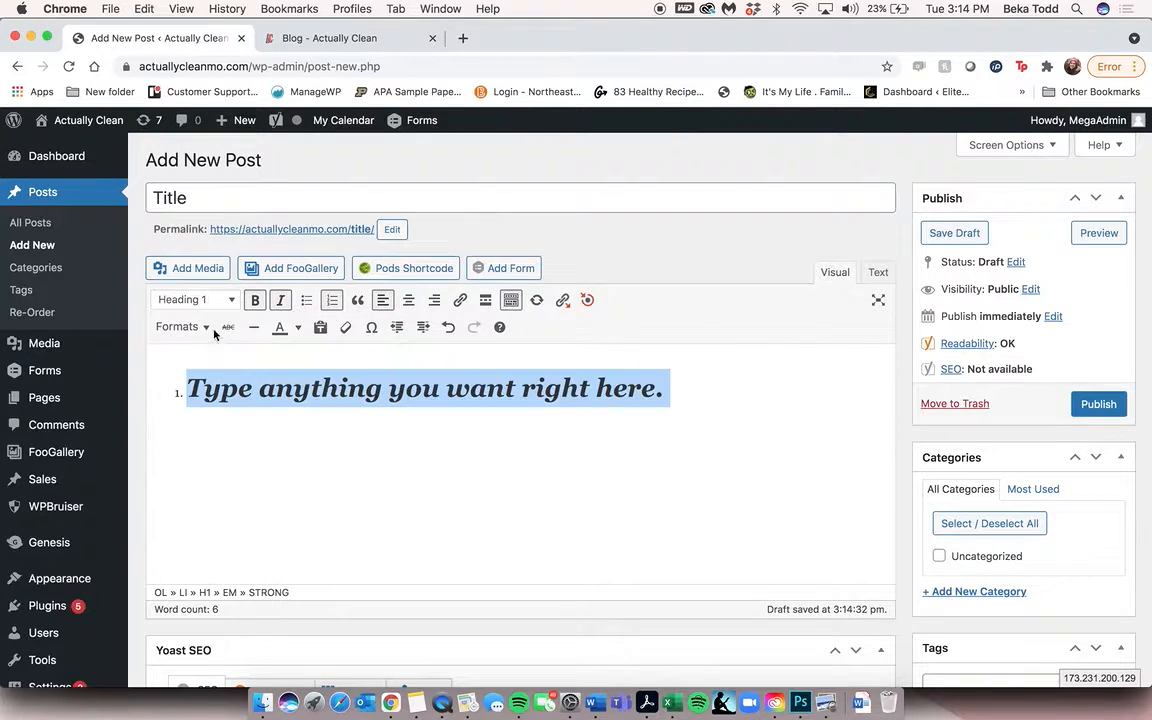
pyautogui.click(195, 300)
pyautogui.click(228, 392)
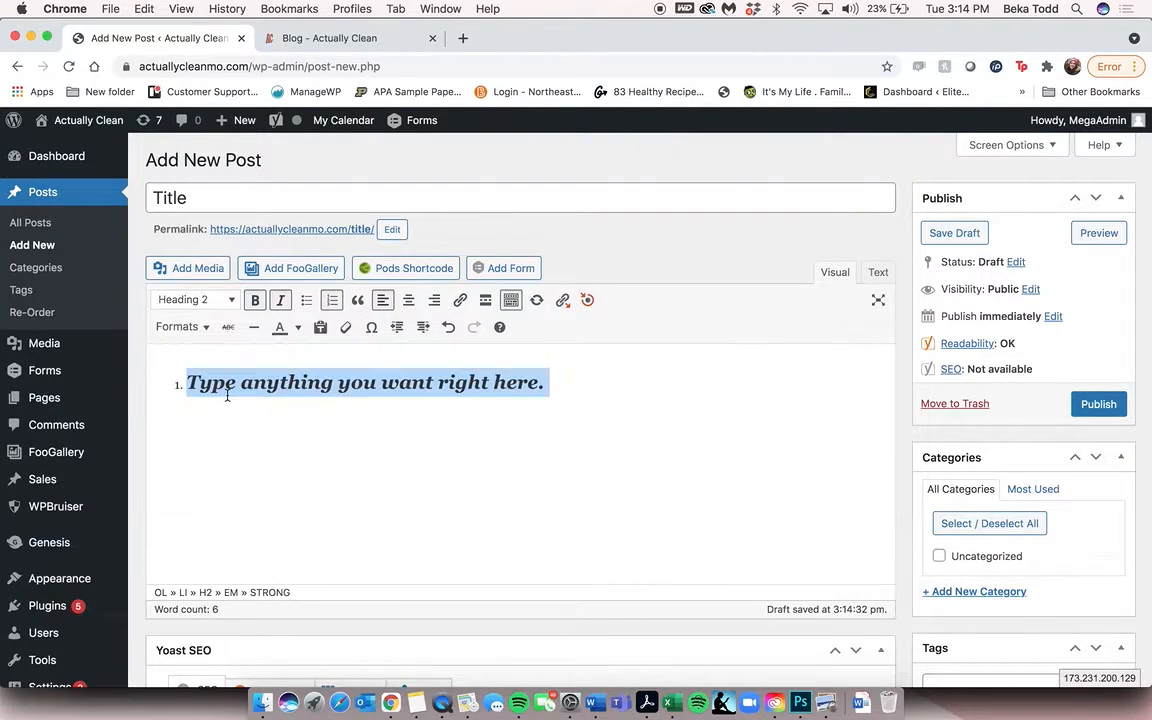
pyautogui.click(281, 302)
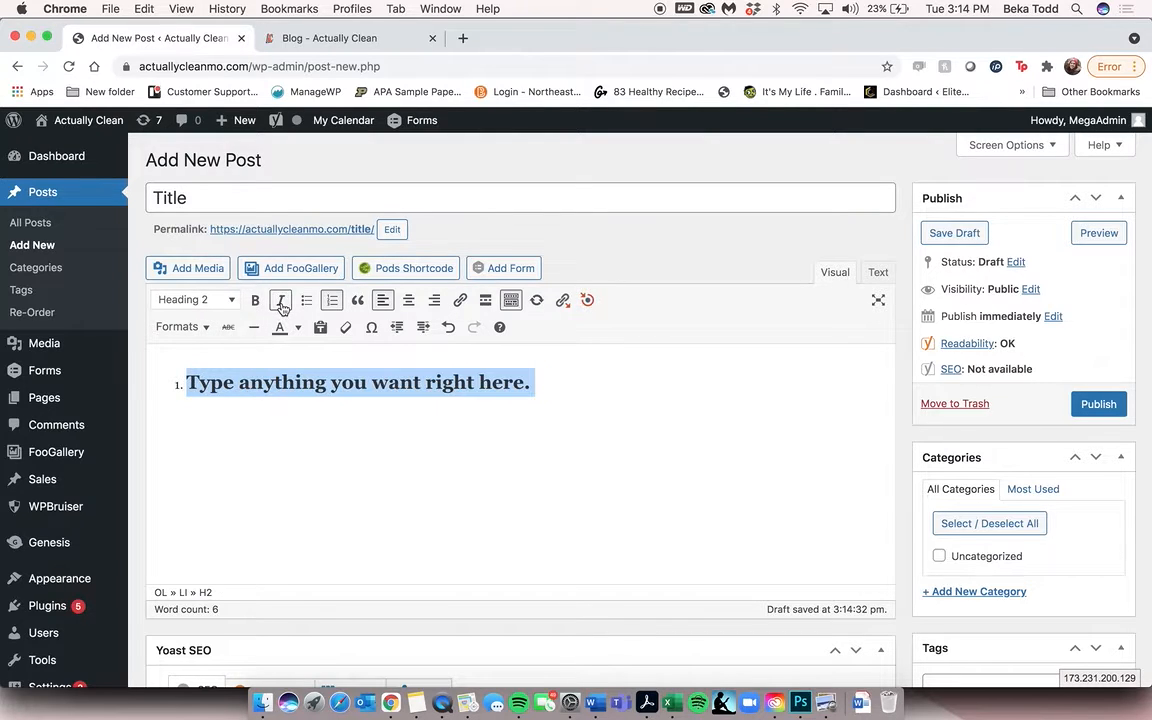
# Start adding media to the post and examine both the file upload area and the images available in the Media Library
pyautogui.click(196, 268)
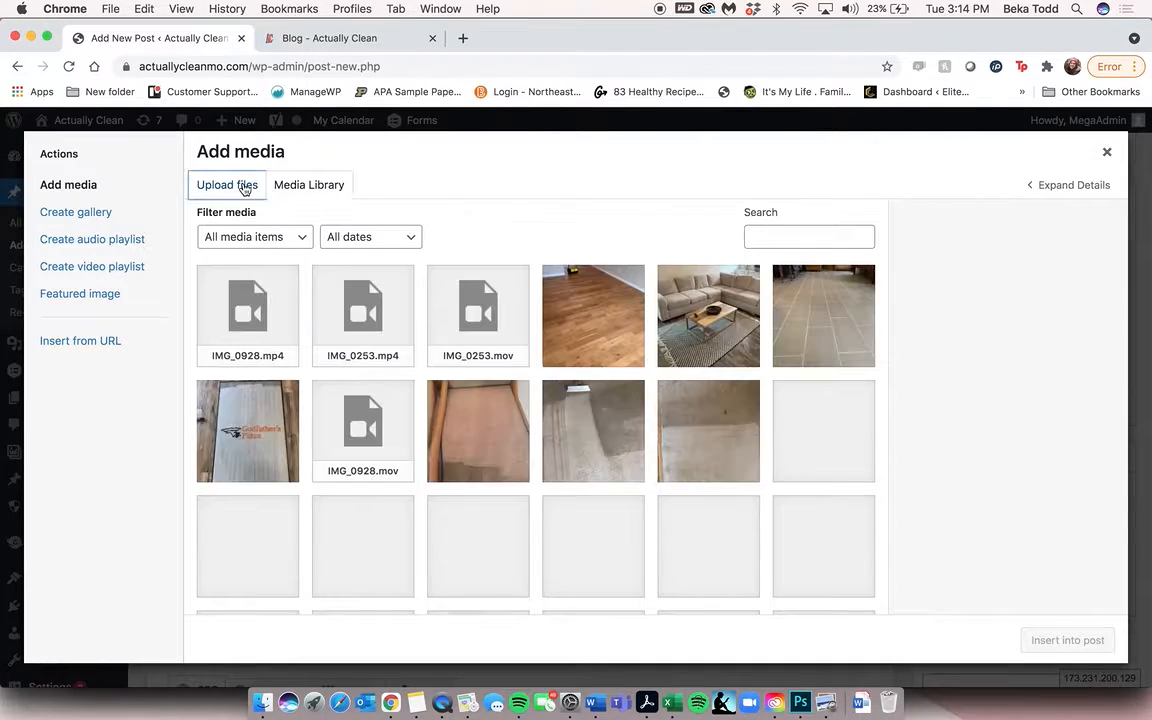
pyautogui.click(243, 190)
pyautogui.click(301, 186)
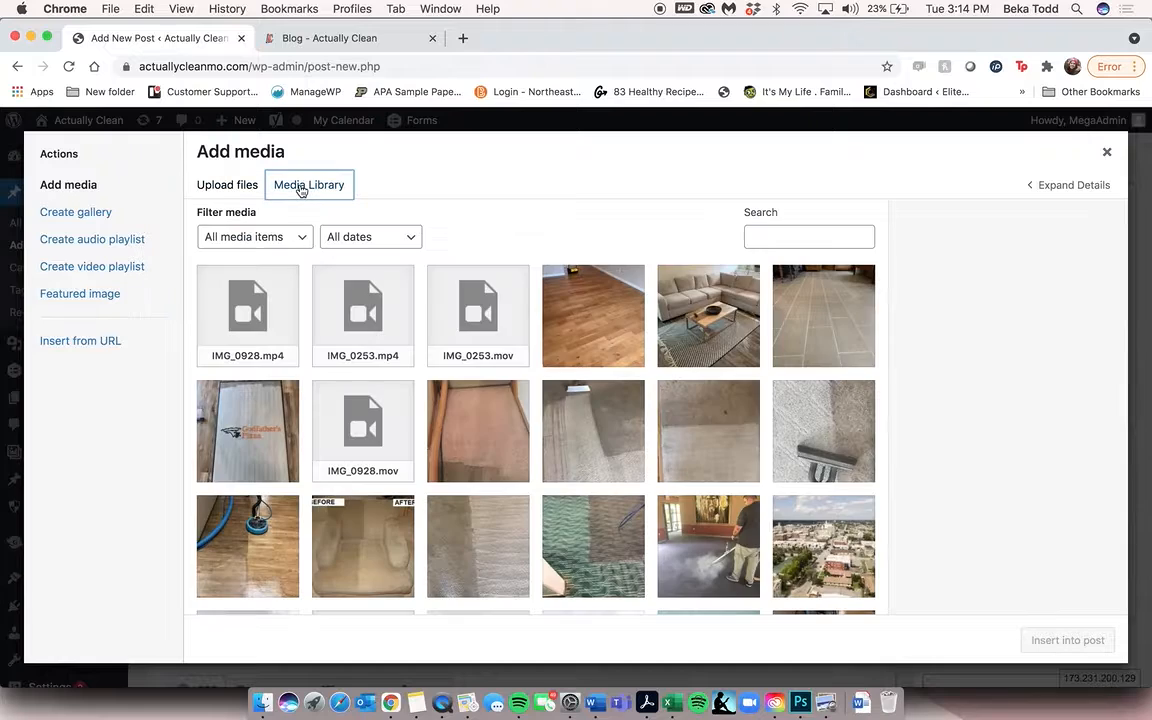
pyautogui.scroll(-5, 358, 574)
pyautogui.scroll(10, 358, 572)
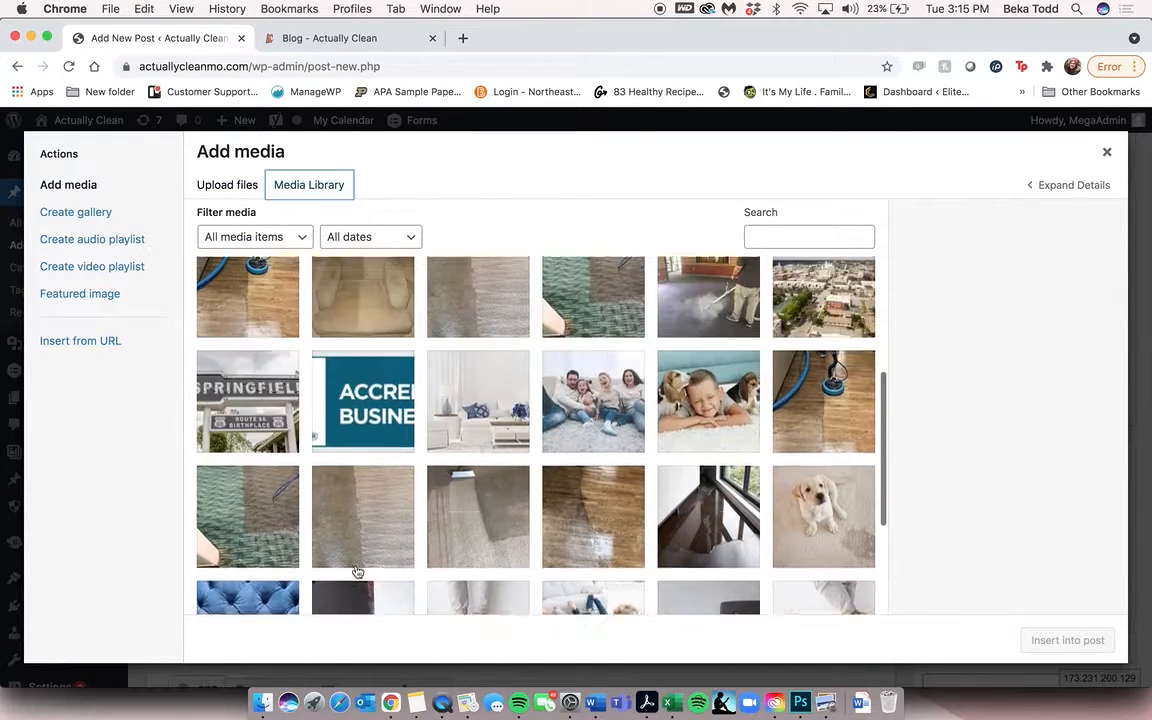
pyautogui.click(226, 186)
pyautogui.click(296, 184)
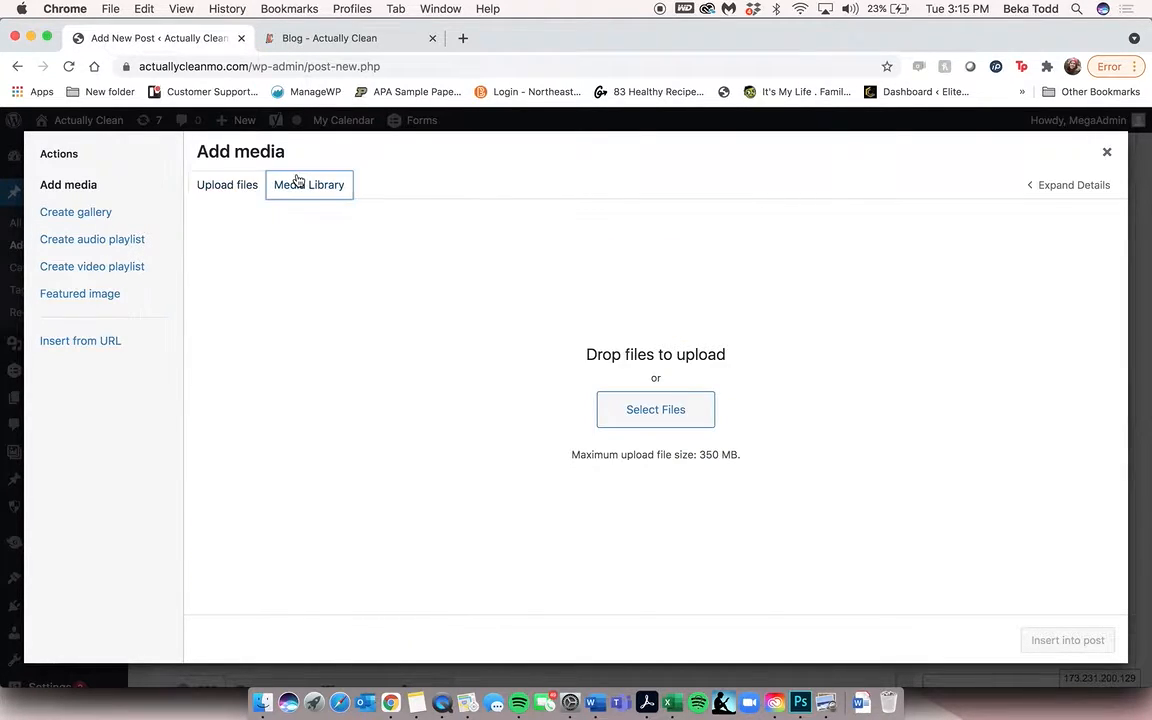
pyautogui.scroll(-4, 411, 463)
pyautogui.scroll(-5, 411, 463)
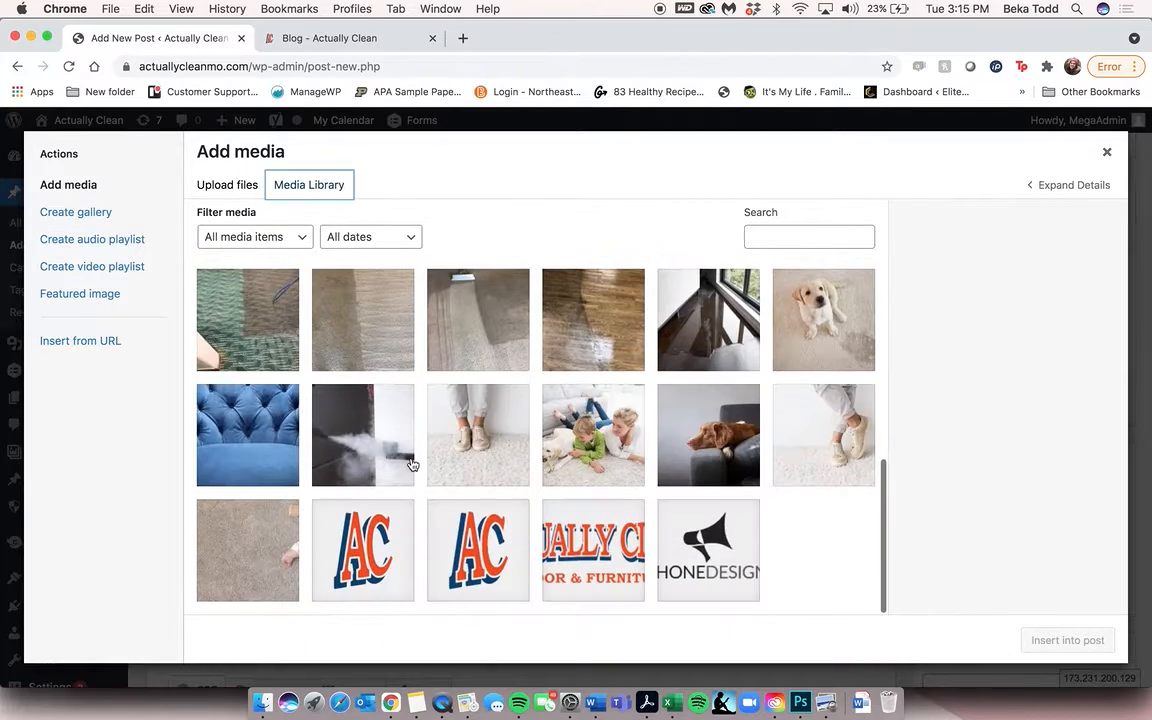
pyautogui.click(229, 188)
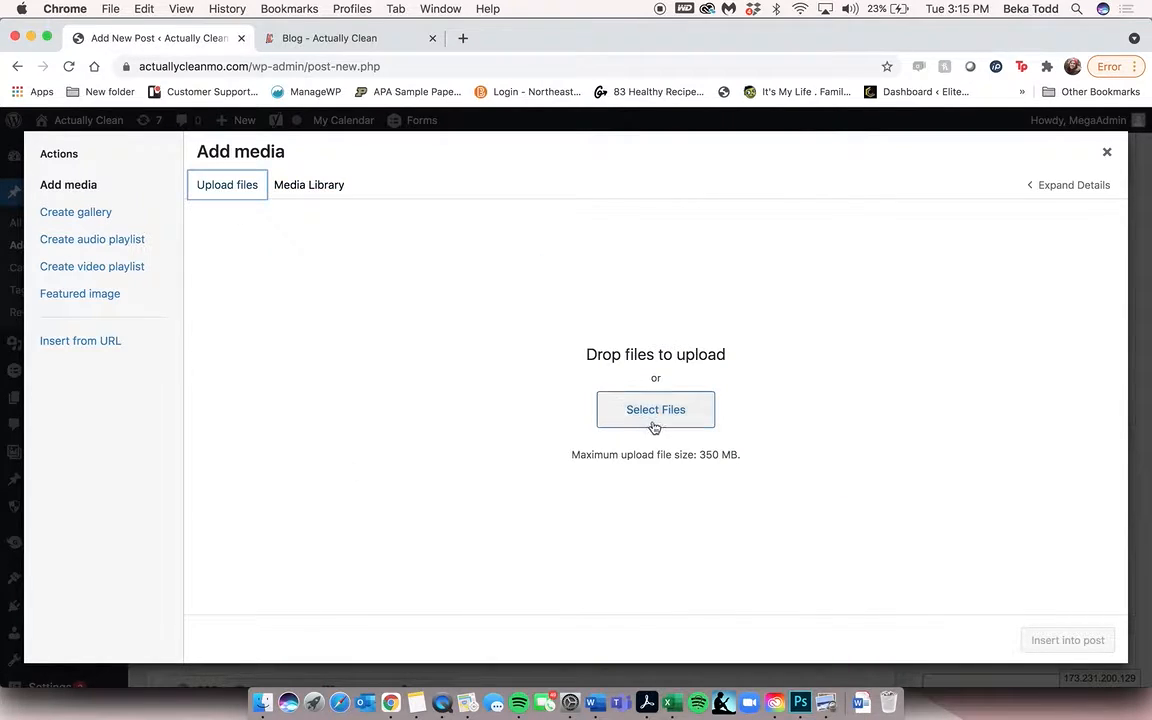
pyautogui.click(308, 194)
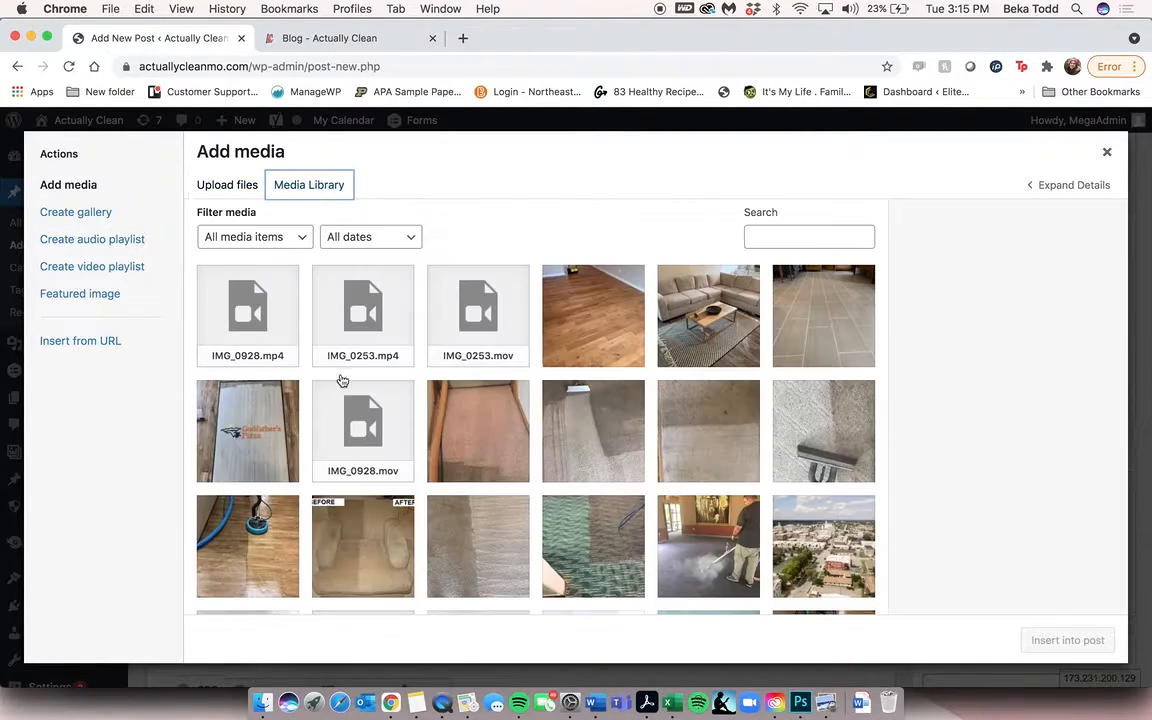
# Insert the hardwood floor photo from the Media Library in place of the selected sentence and align it to the right
pyautogui.click(590, 312)
pyautogui.click(1057, 640)
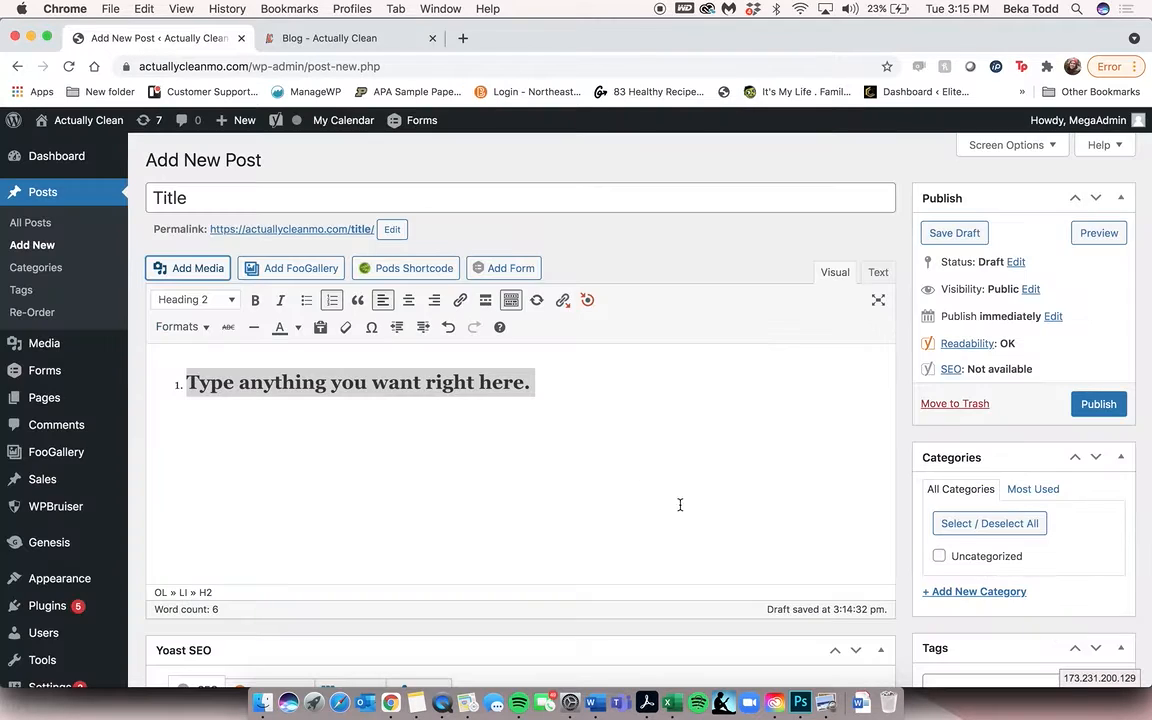
pyautogui.click(533, 392)
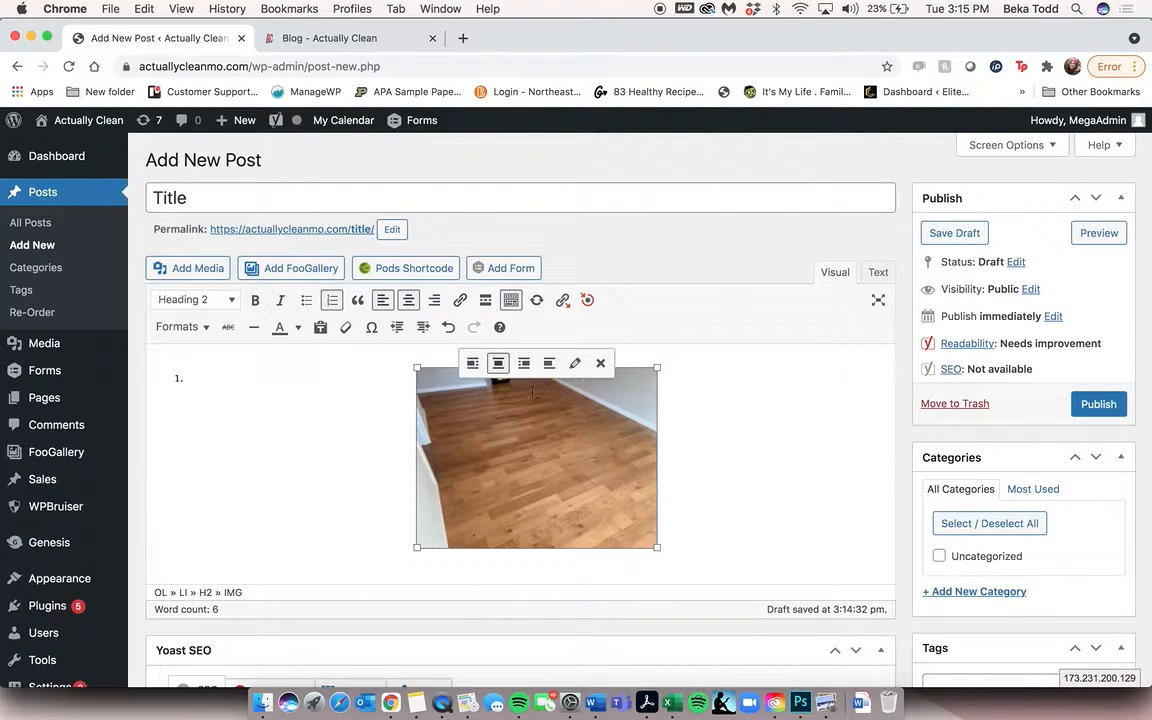
pyautogui.click(472, 363)
pyautogui.click(295, 356)
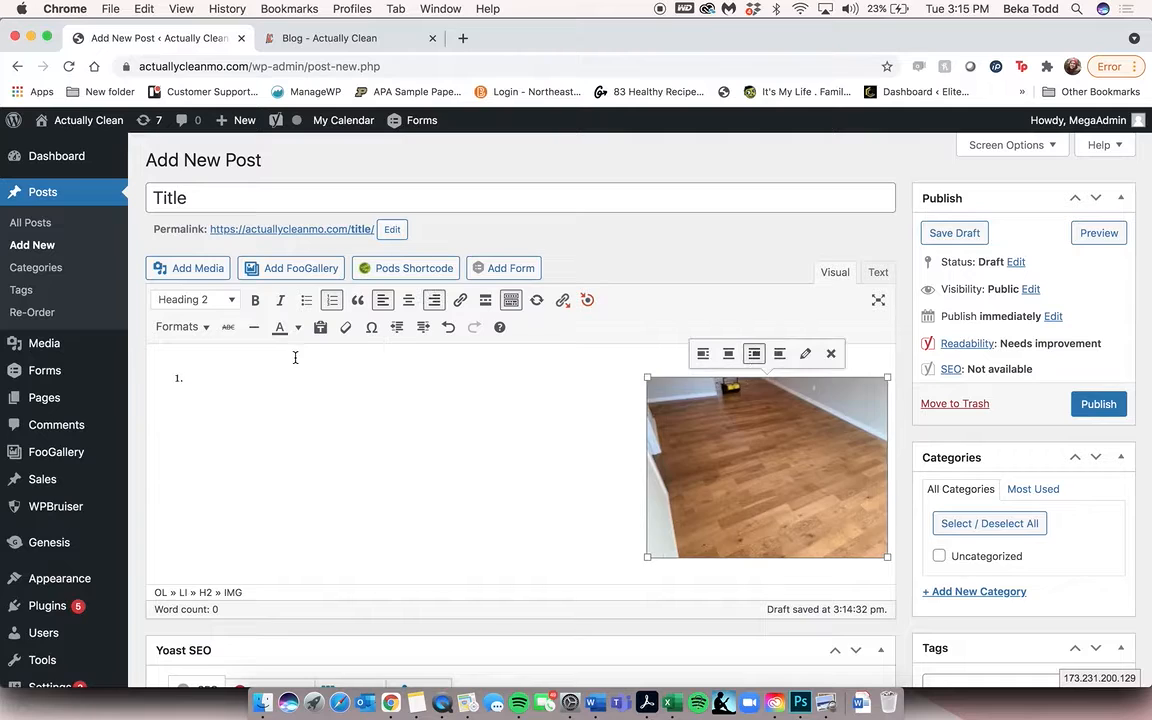
# Delete the floor photo and the empty numbered list item from the post body, and look up the featured image option
pyautogui.click(831, 353)
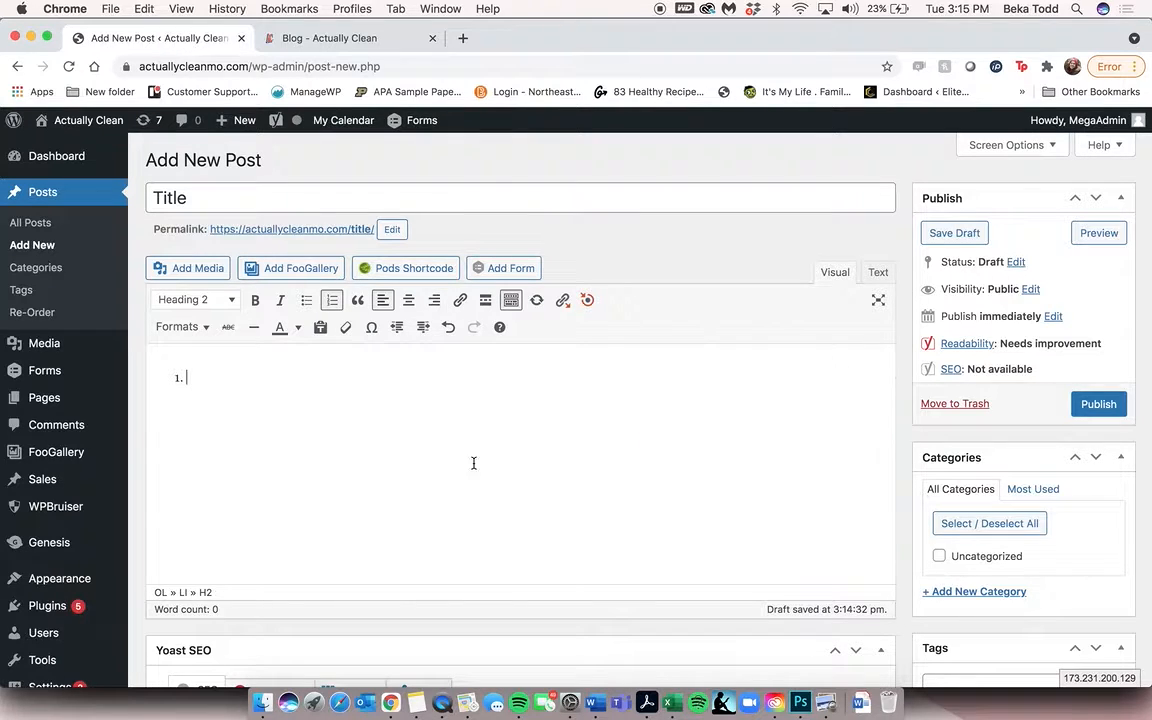
pyautogui.press('BackSpace')
pyautogui.scroll(-10, 414, 522)
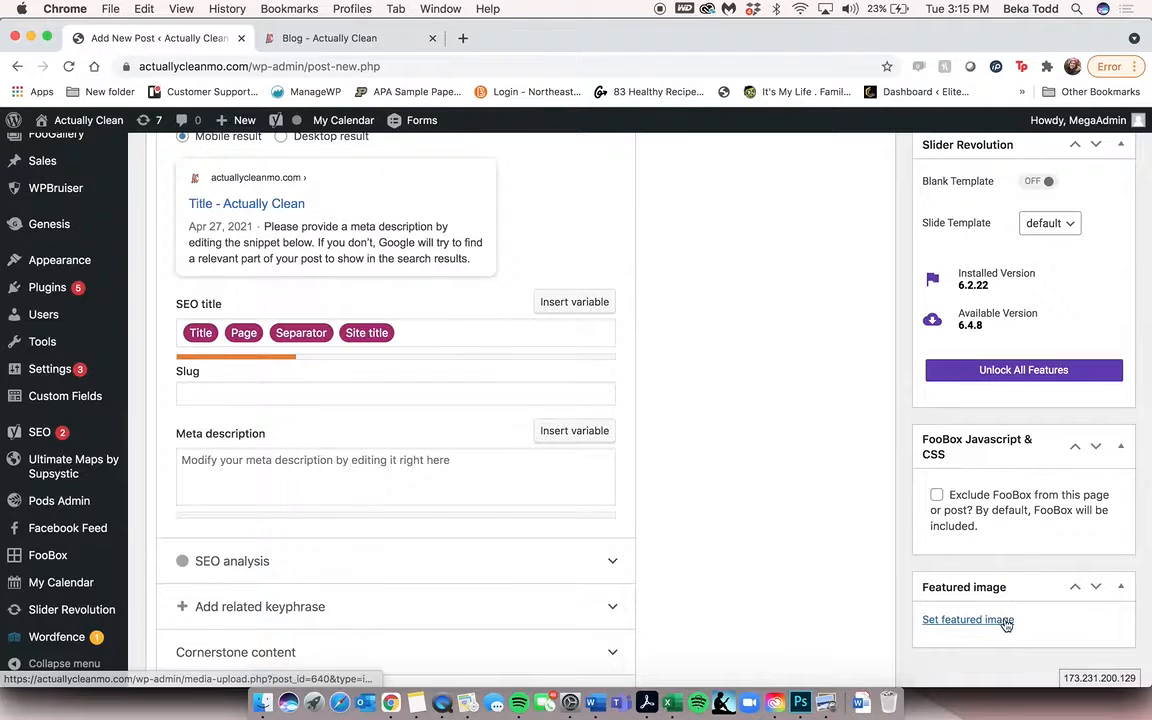
pyautogui.scroll(10, 676, 392)
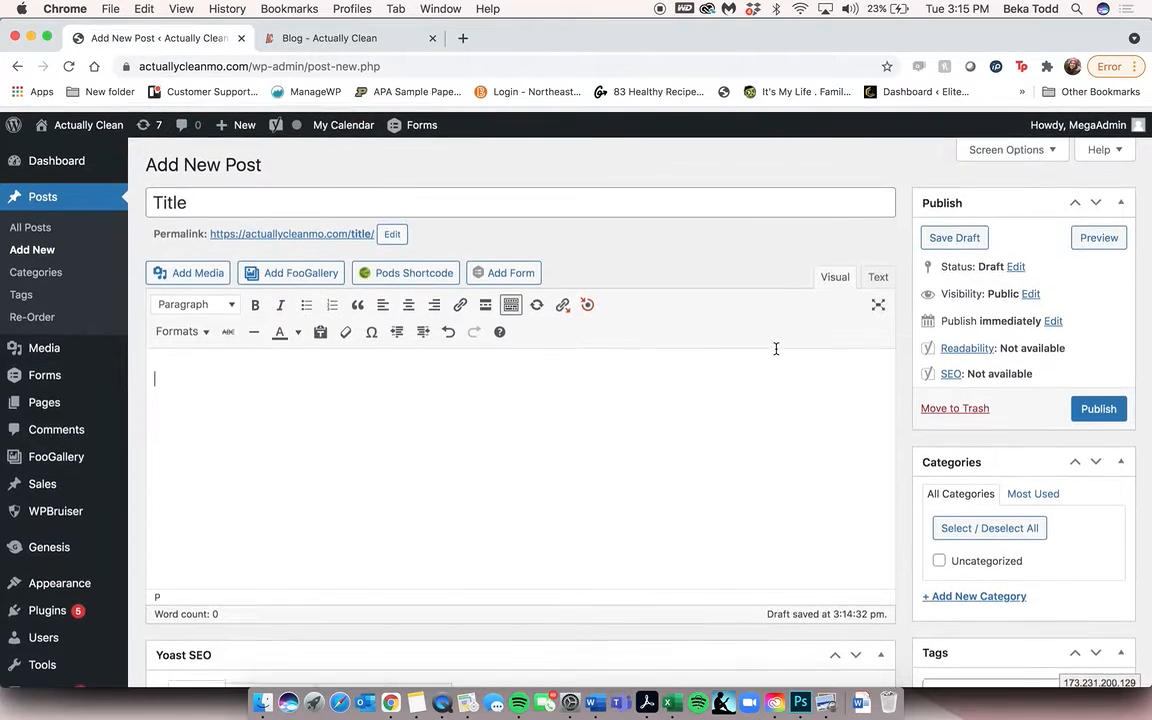
# Leave the post editor without saving for the list of all posts, and check the site's live Blog page
pyautogui.click(34, 224)
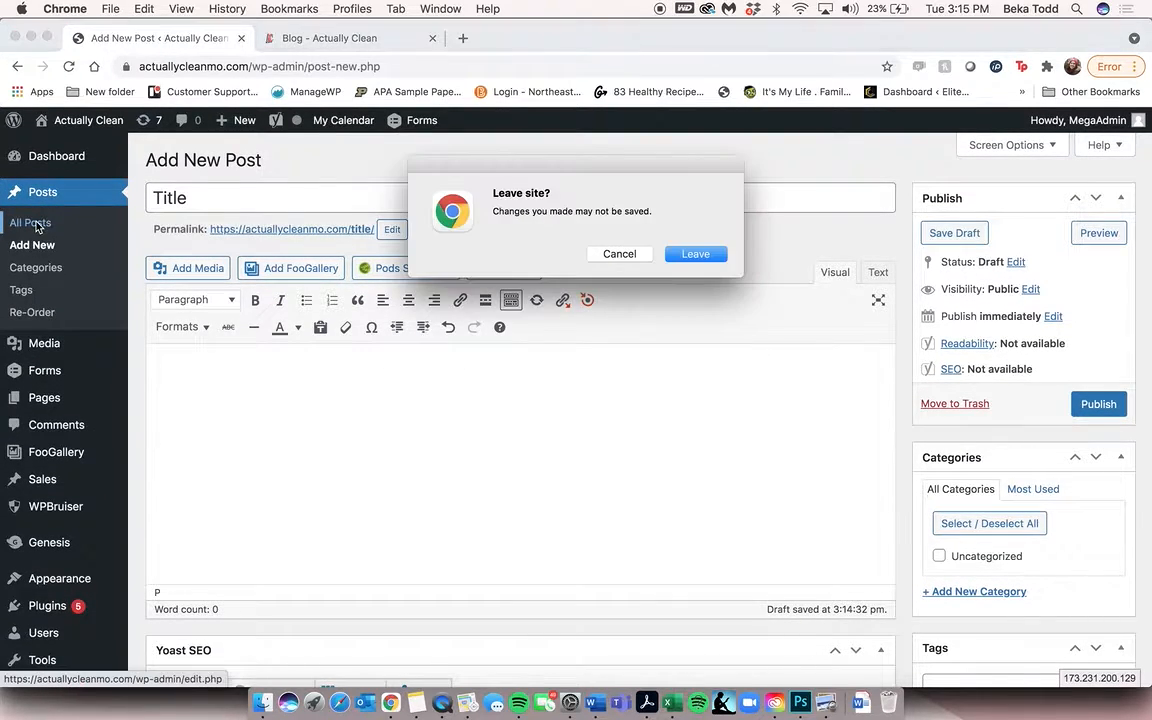
pyautogui.click(706, 254)
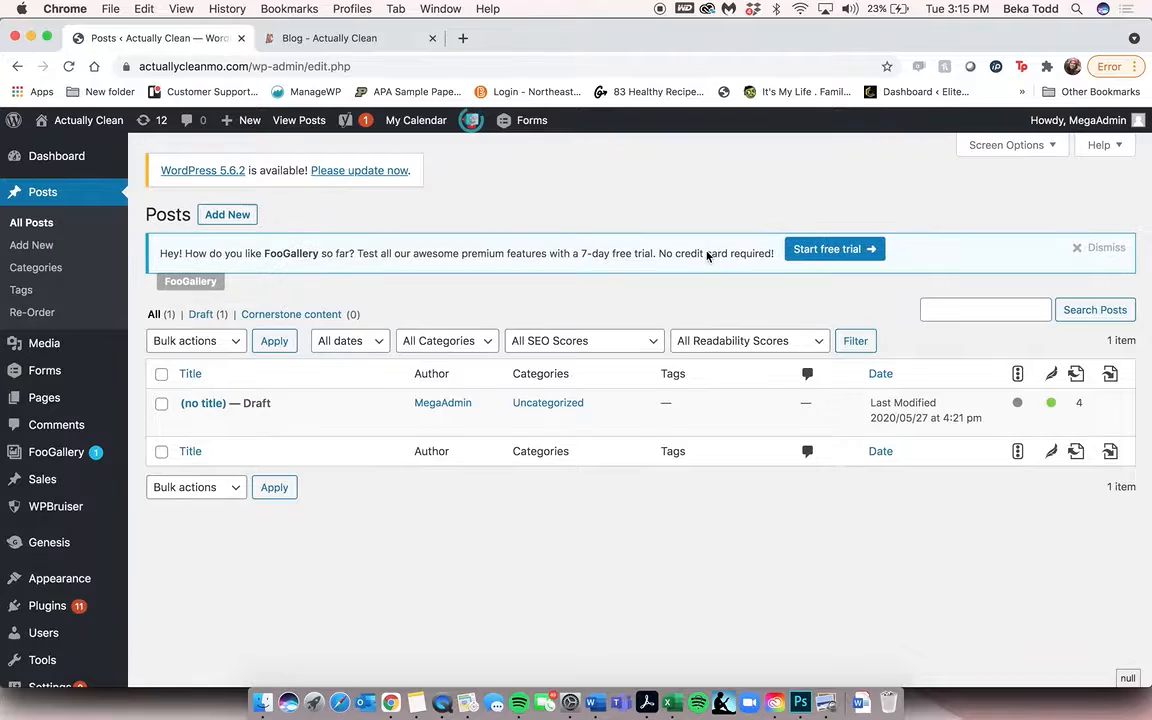
pyautogui.click(296, 42)
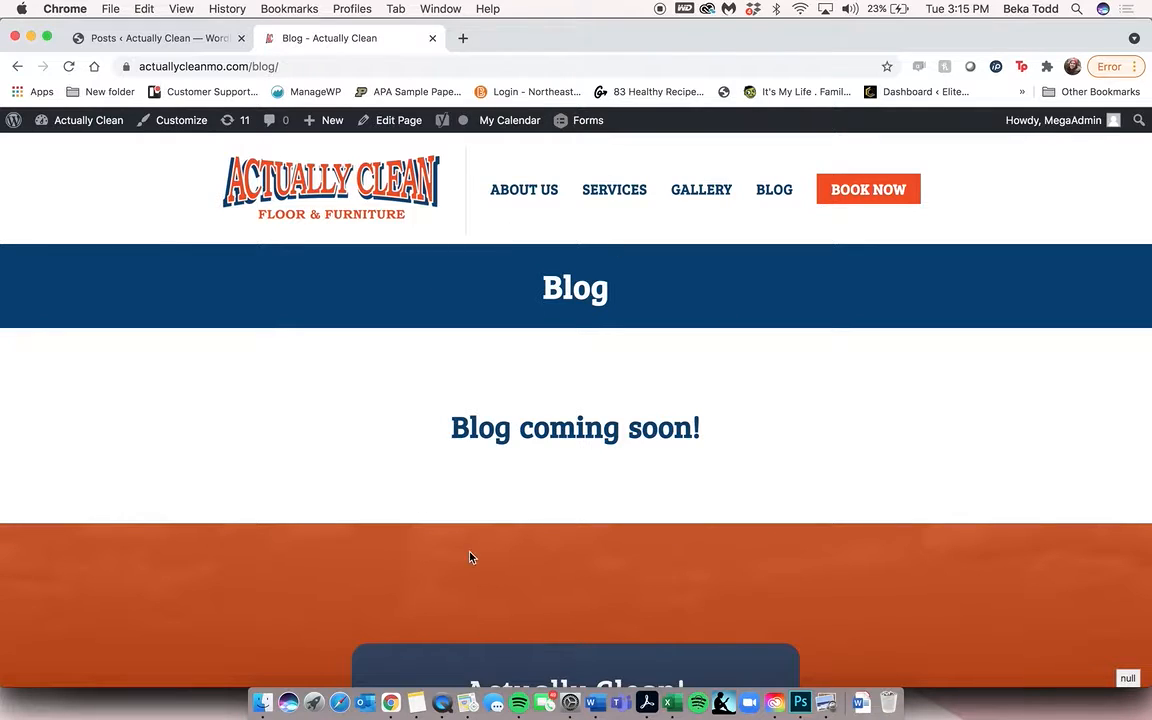
pyautogui.click(160, 38)
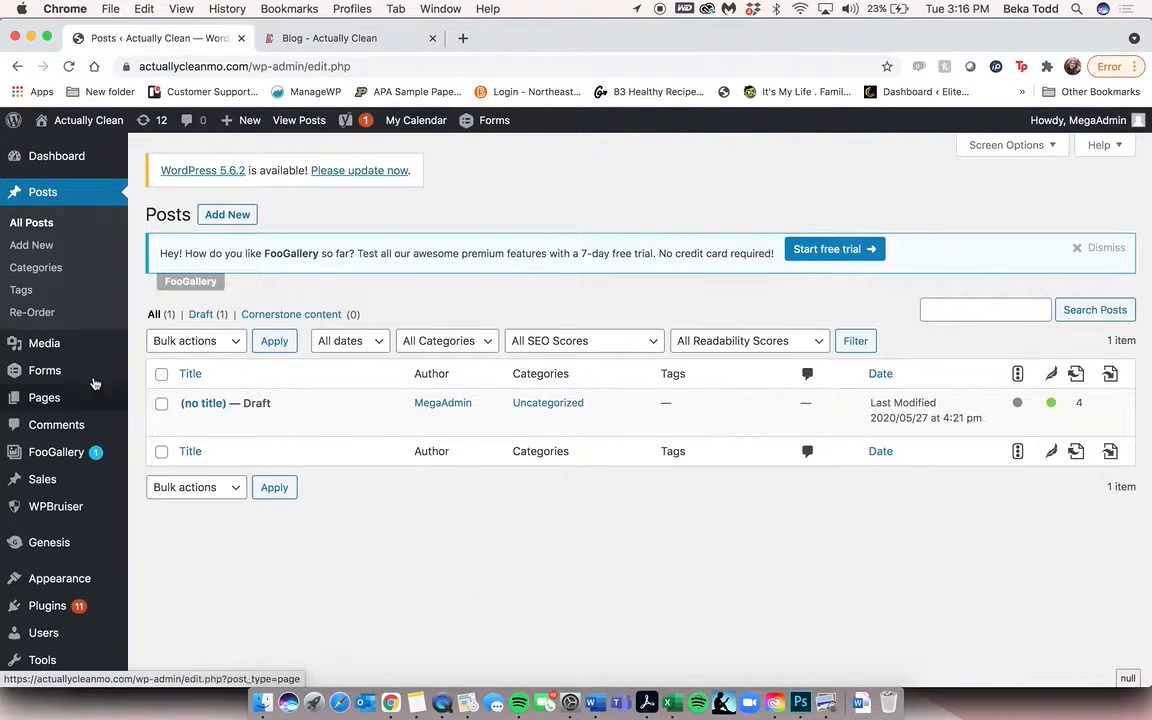
# Open the site's Media Library, view the new media upload page, and return to the library to examine IMG_0929's available actions
pyautogui.click(54, 350)
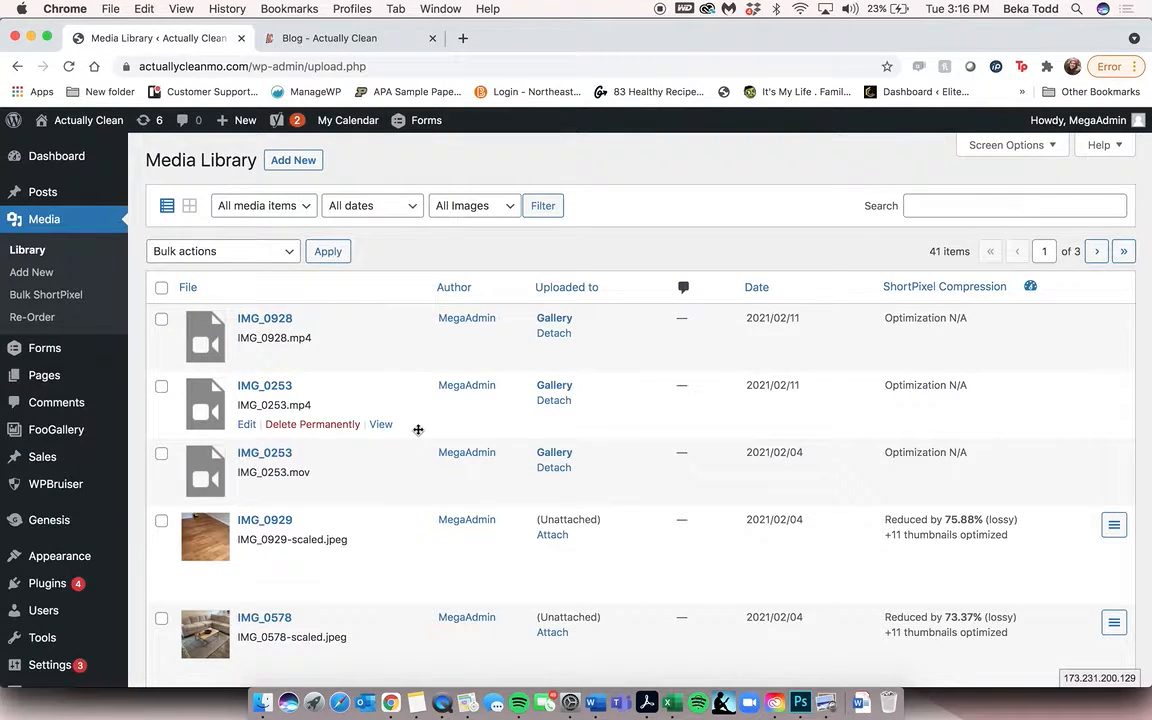
pyautogui.click(298, 166)
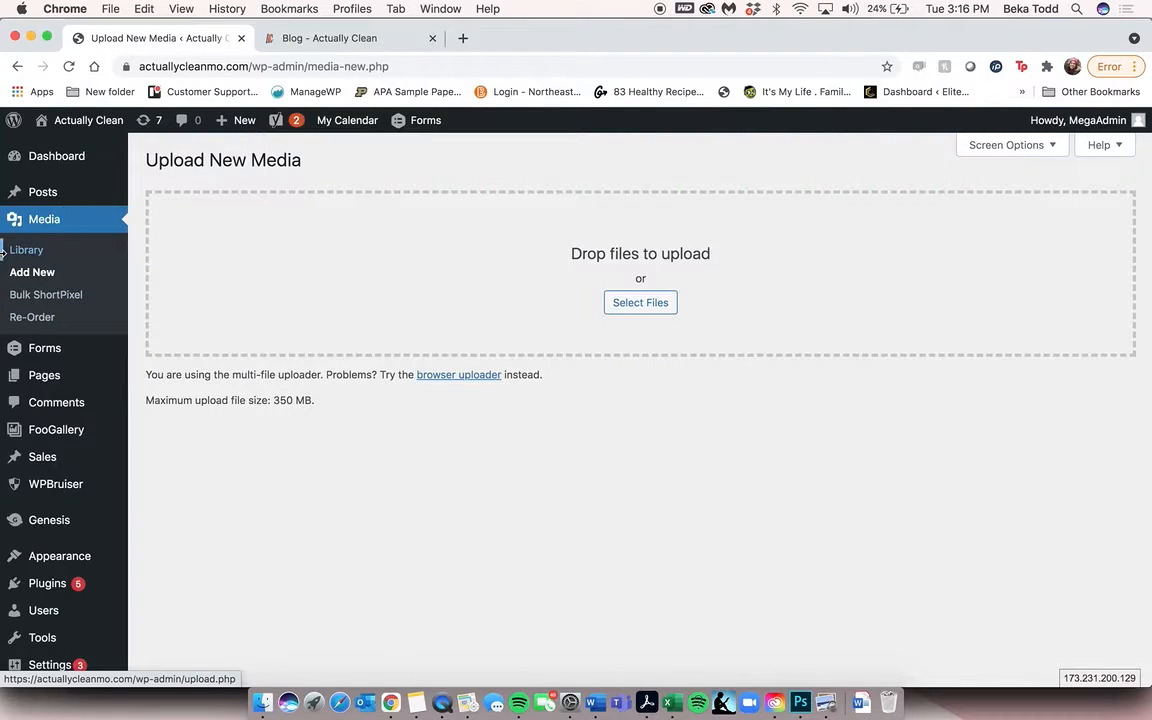
pyautogui.click(33, 252)
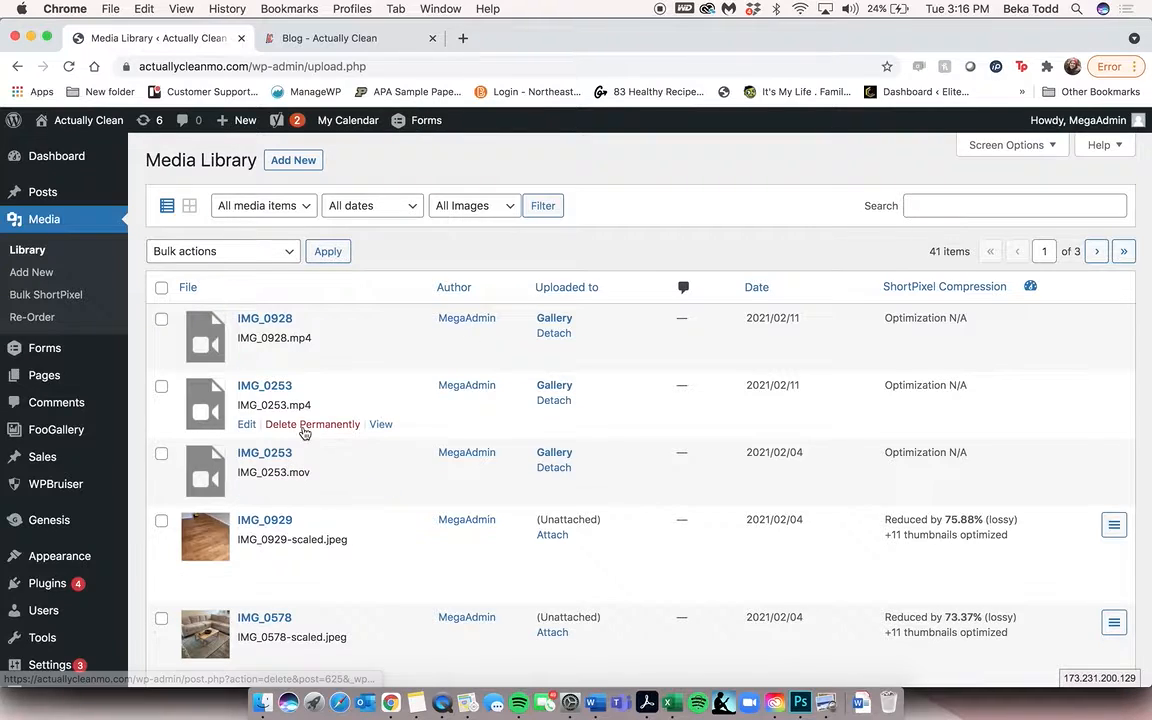
pyautogui.moveTo(272, 540)
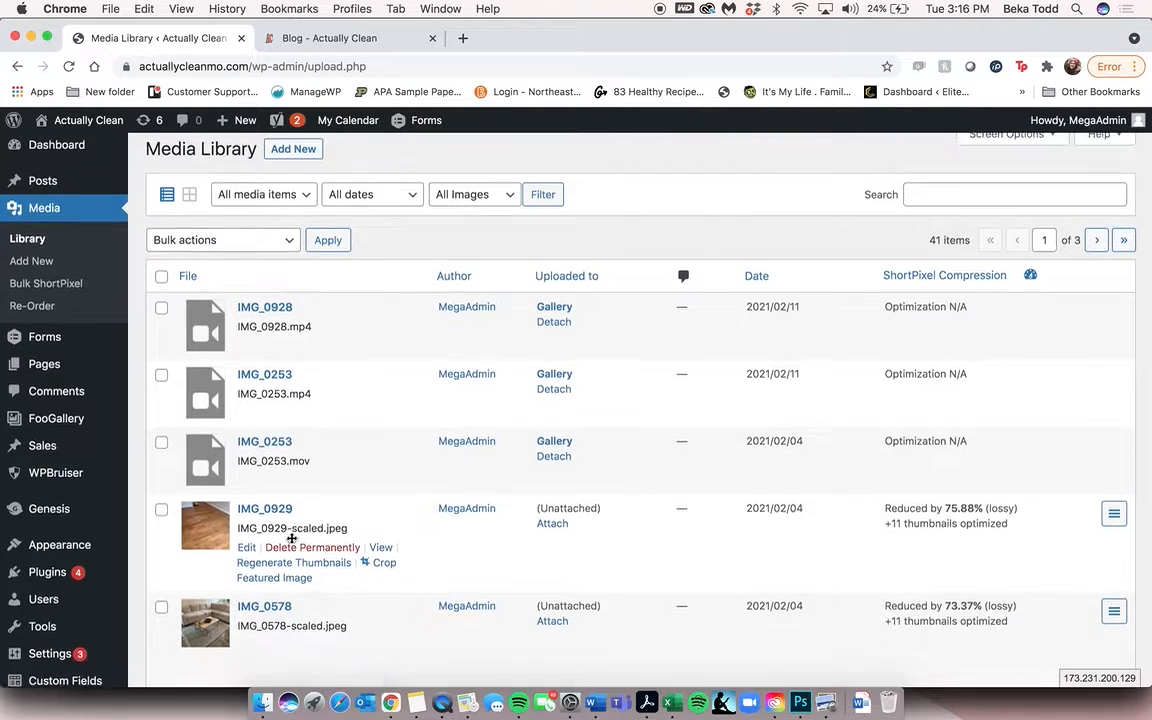
pyautogui.scroll(-3, 291, 539)
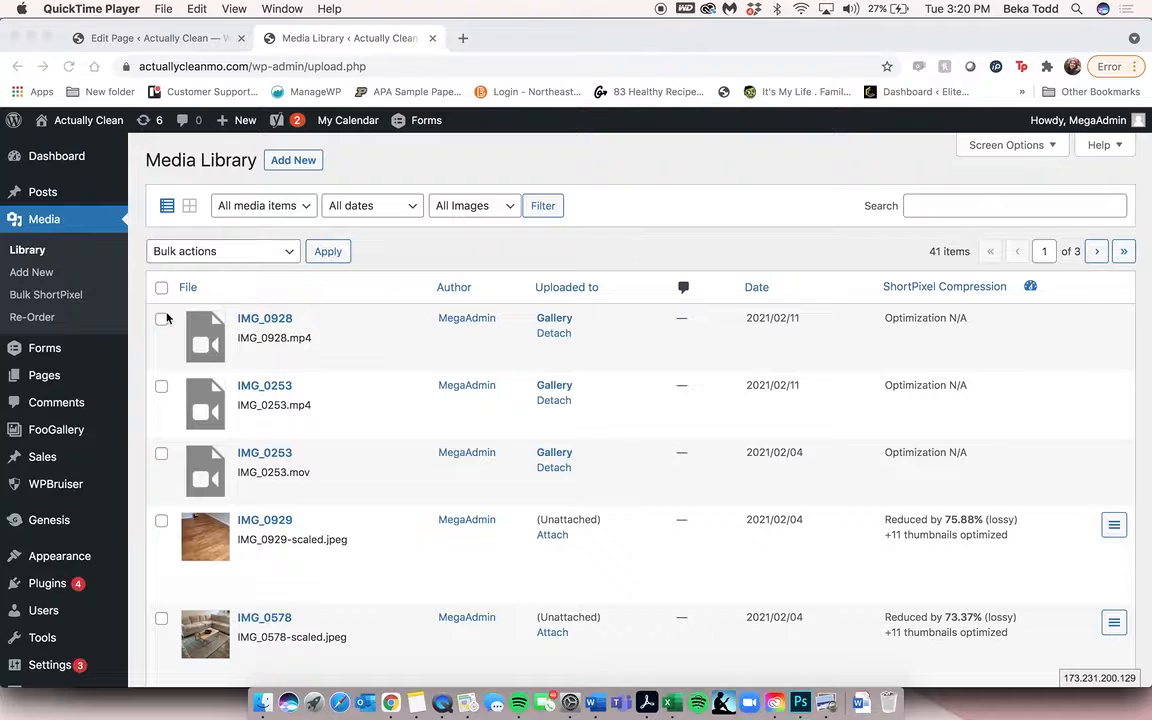
# Open the site's list of forms and open the "Book Your Cleaning Now!" form for editing
pyautogui.click(47, 321)
pyautogui.click(44, 348)
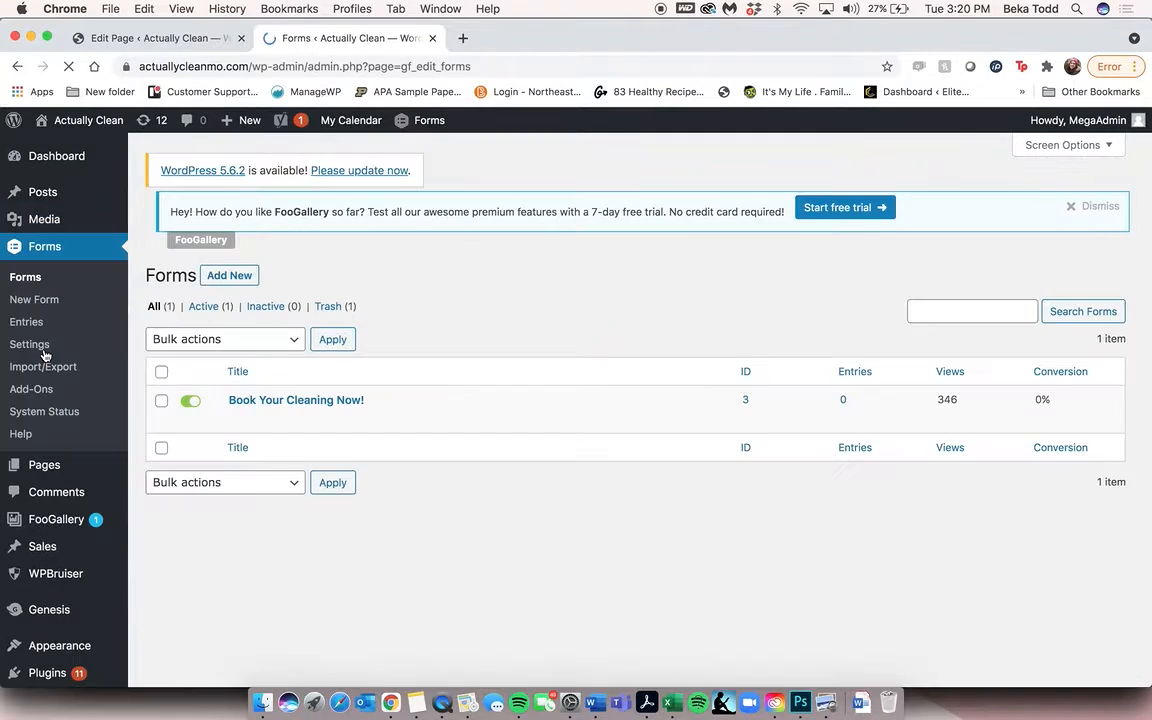
pyautogui.click(333, 411)
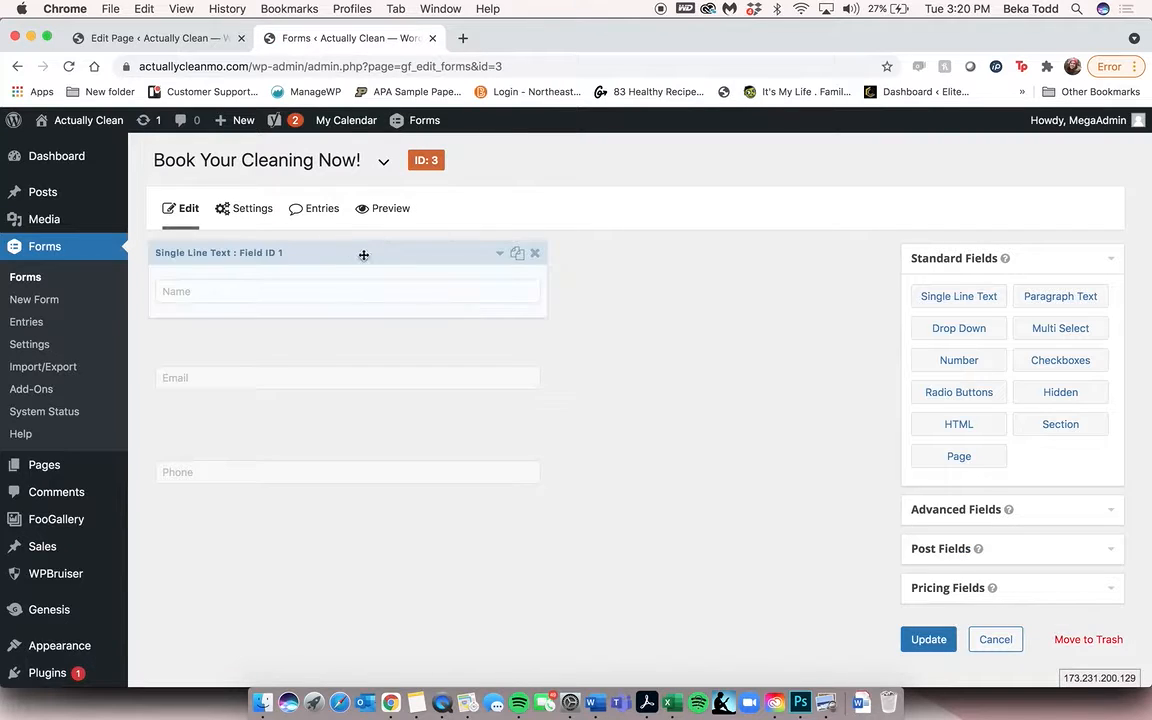
# Leave the page being edited without saving, visit the live homepage, and compare its booking form with the form in the editor
pyautogui.click(141, 40)
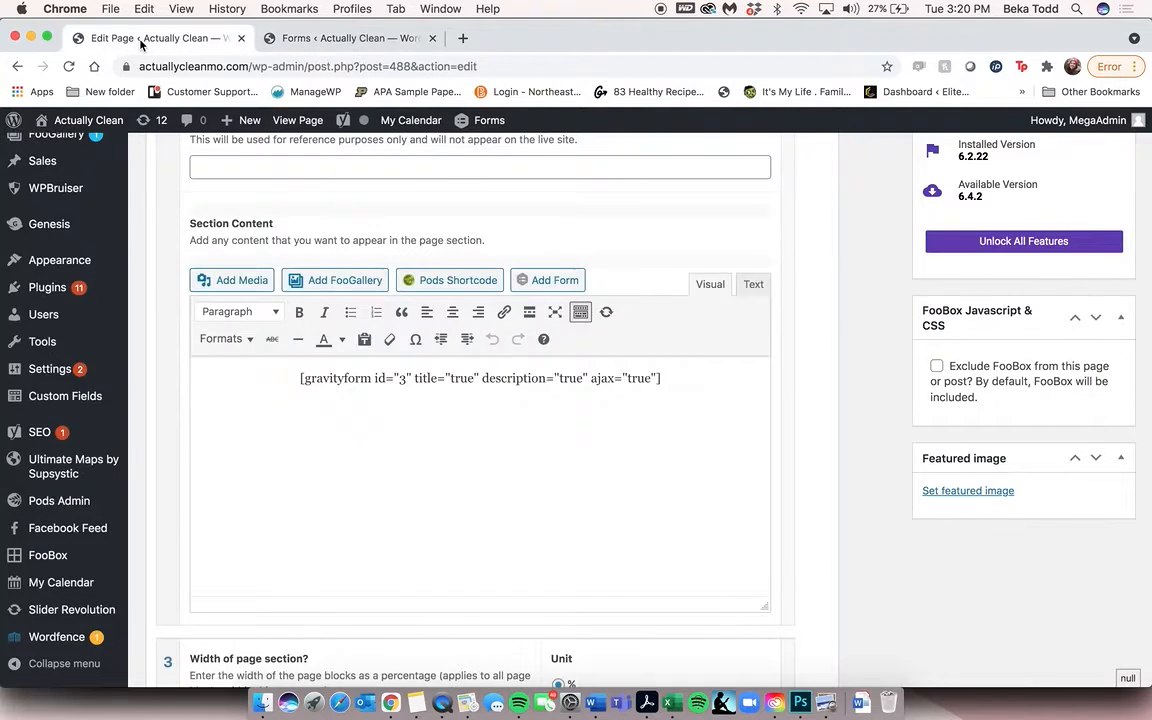
pyautogui.click(88, 120)
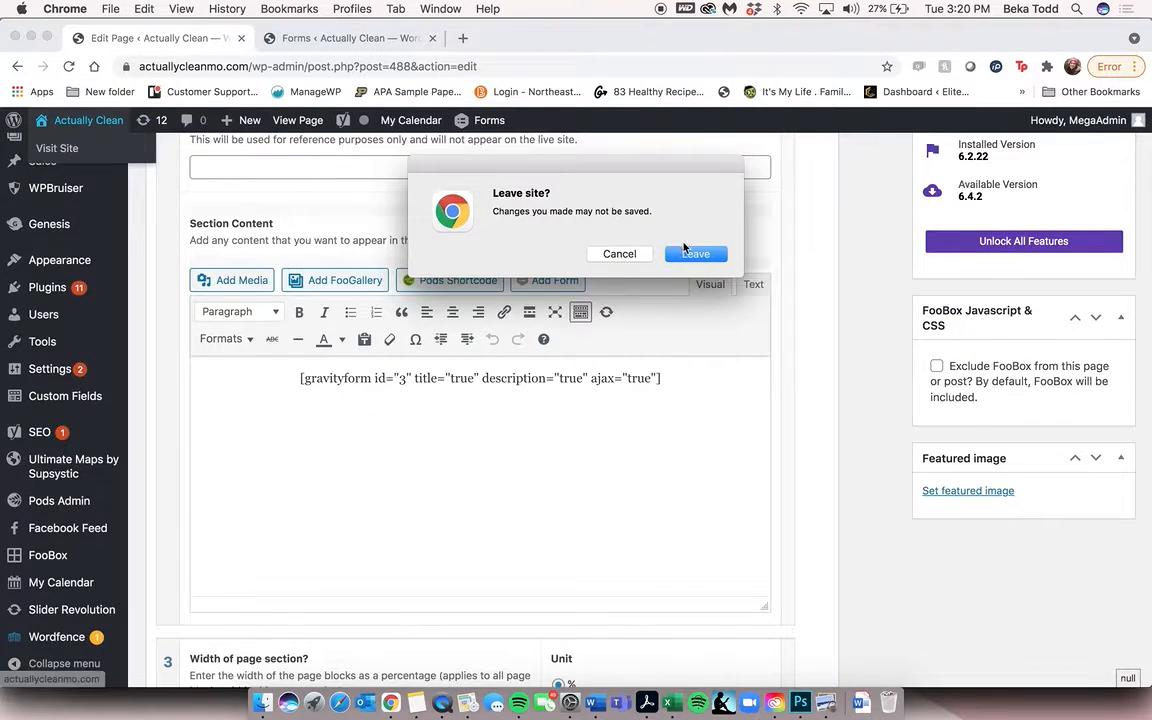
pyautogui.click(690, 254)
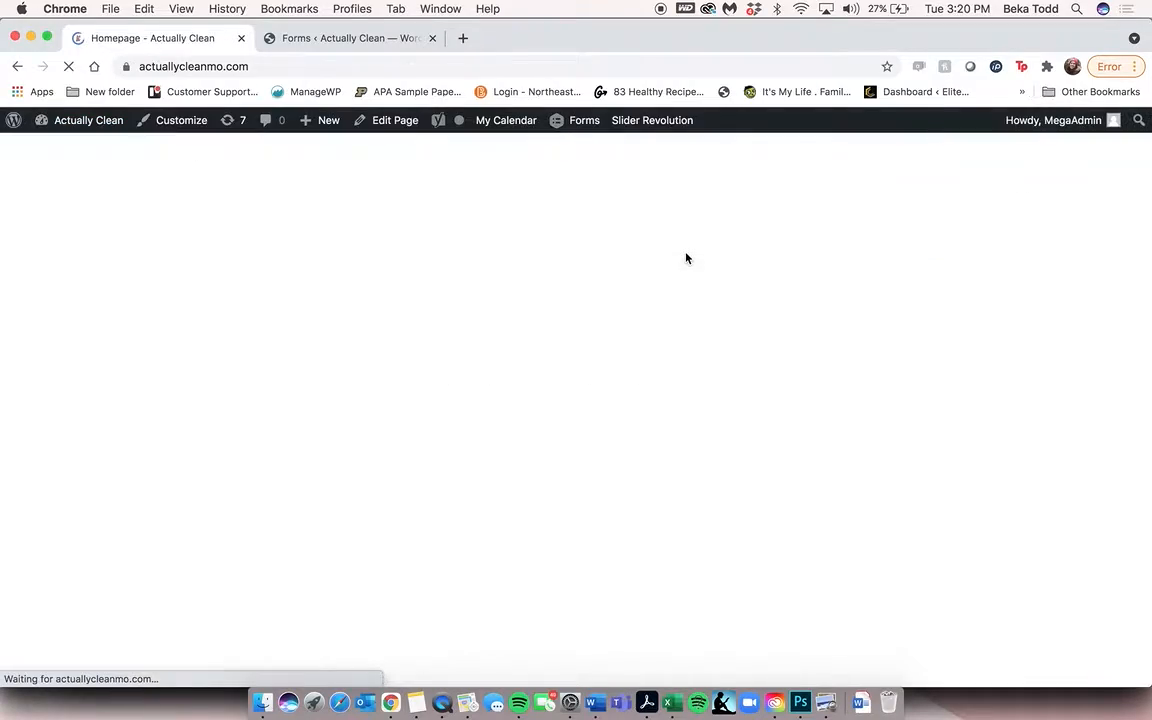
pyautogui.scroll(-10, 660, 405)
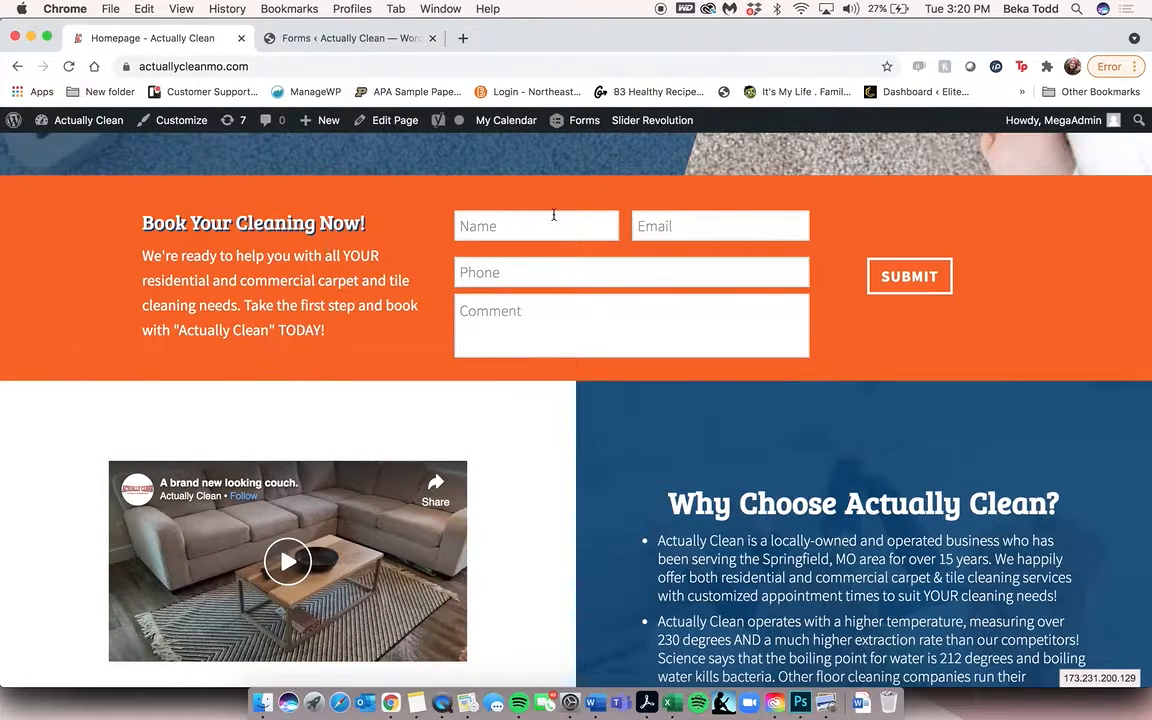
pyautogui.click(305, 39)
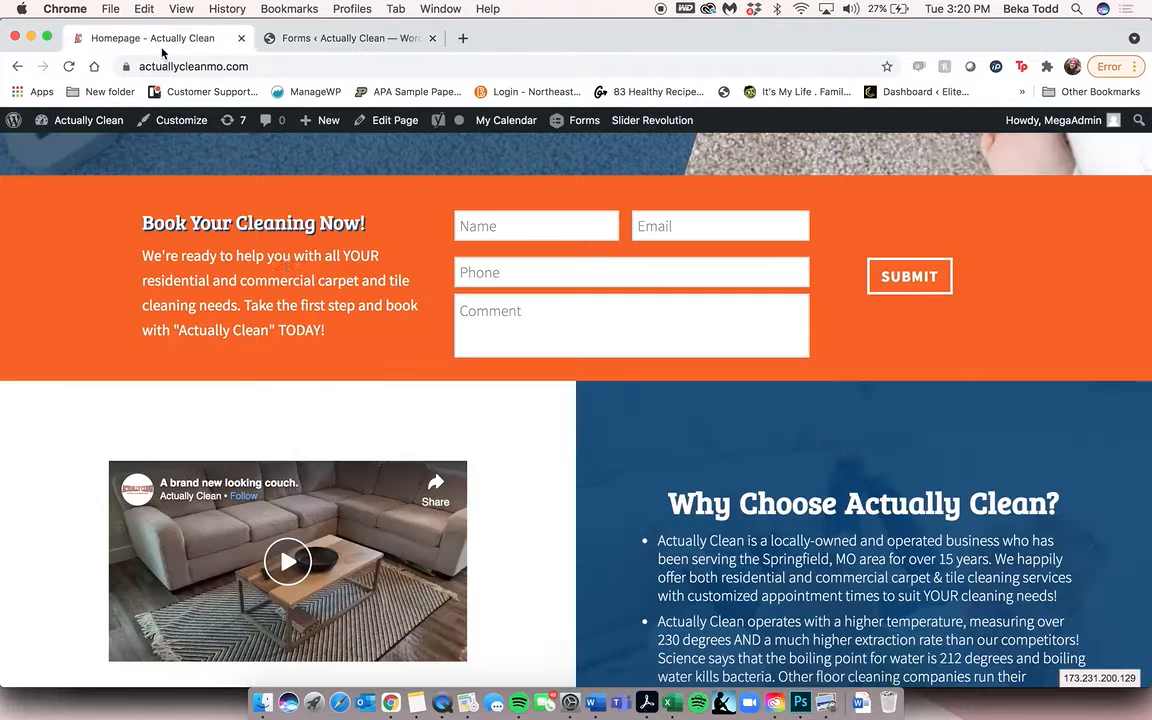
pyautogui.click(143, 38)
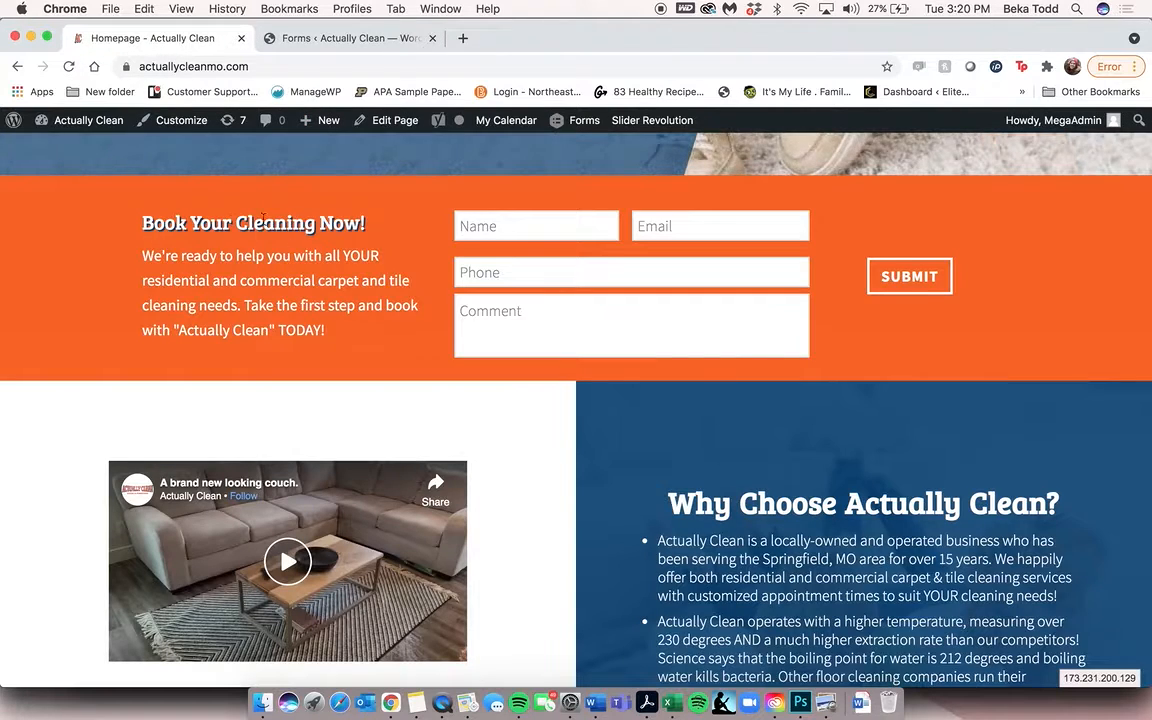
# Return to the form editor, open the form's title for editing, and close the title box
pyautogui.click(300, 38)
pyautogui.click(291, 165)
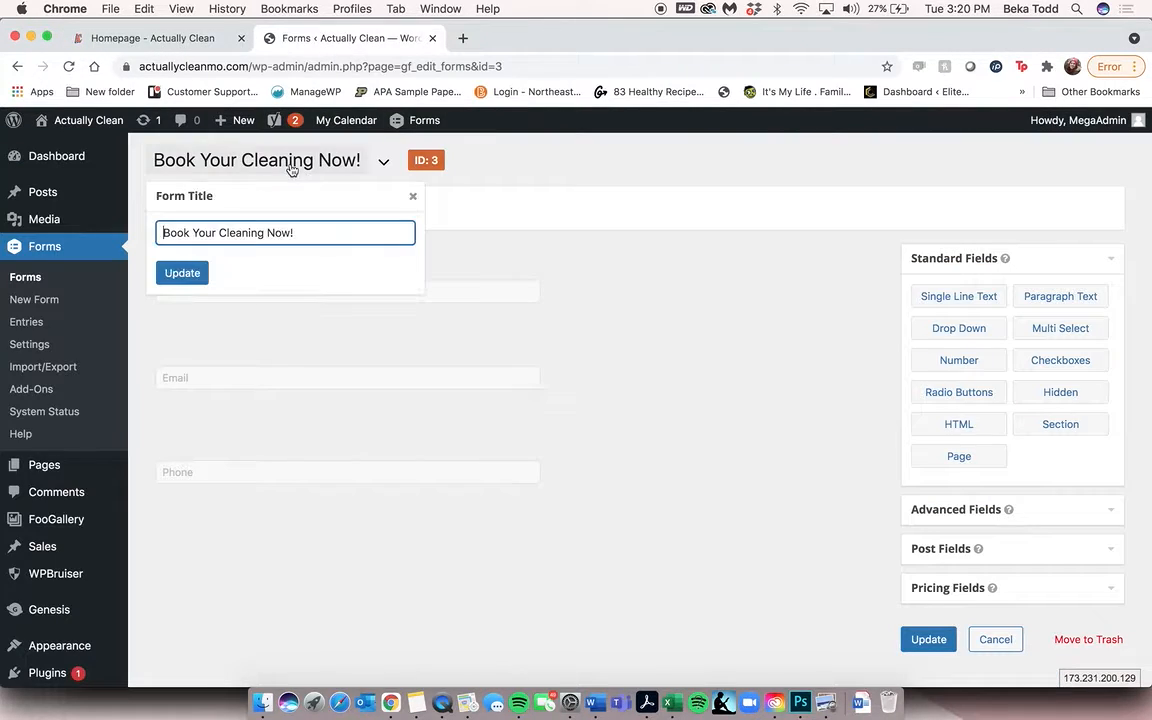
pyautogui.click(597, 274)
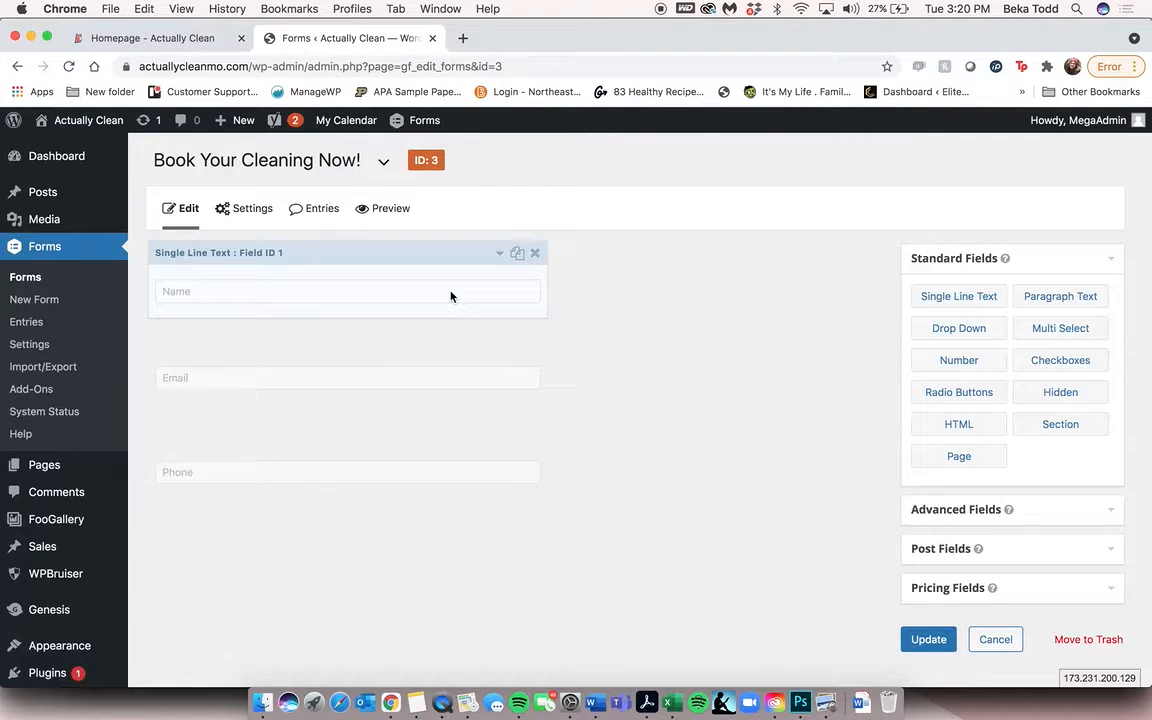
# Examine the Name field's general settings and select its field label, collapse the settings, and reload the form editor
pyautogui.click(450, 296)
pyautogui.click(247, 401)
pyautogui.doubleClick(247, 401)
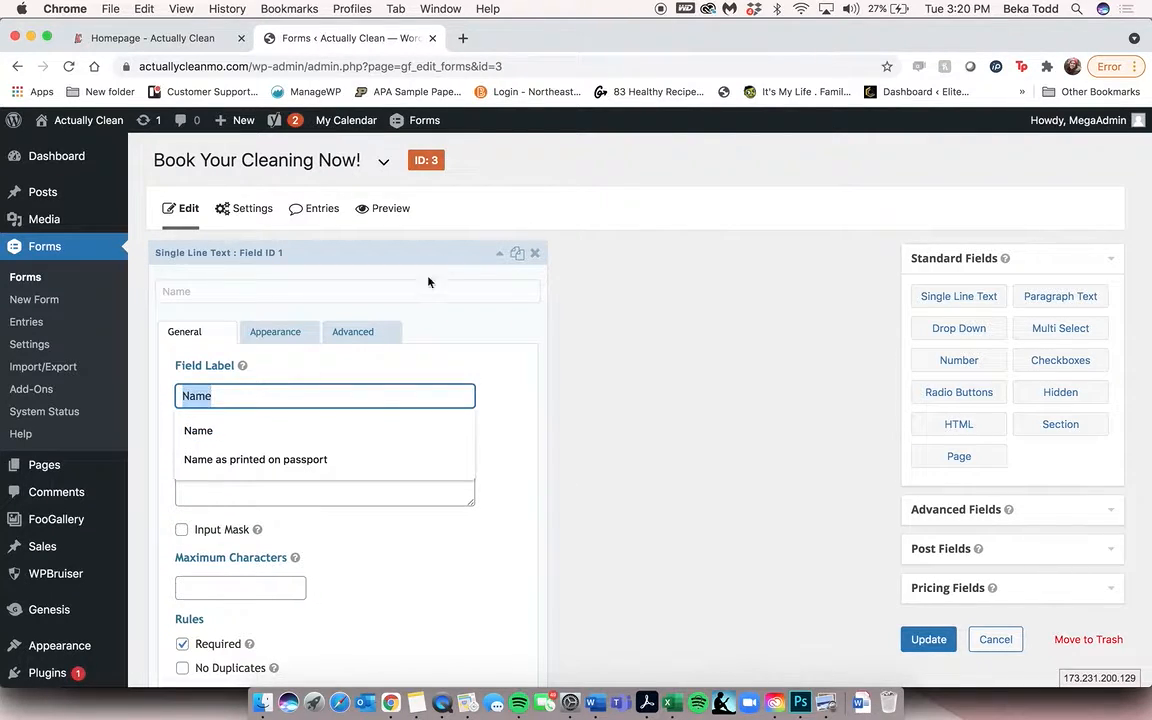
pyautogui.click(452, 257)
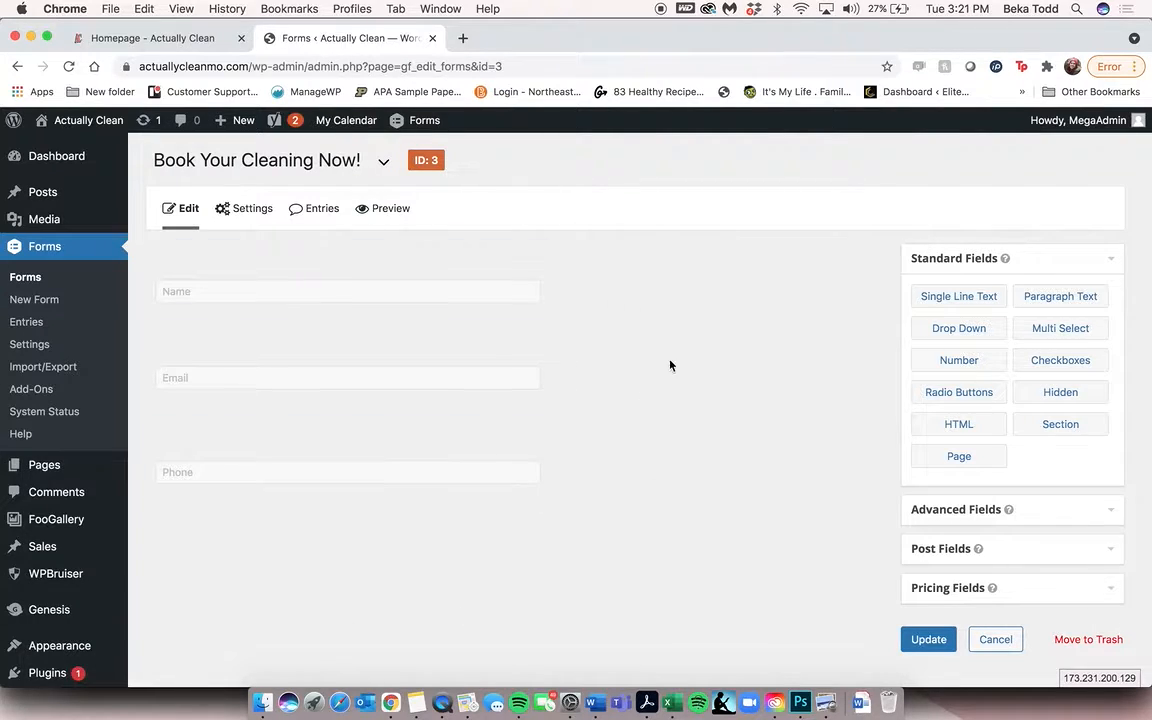
pyautogui.click(68, 66)
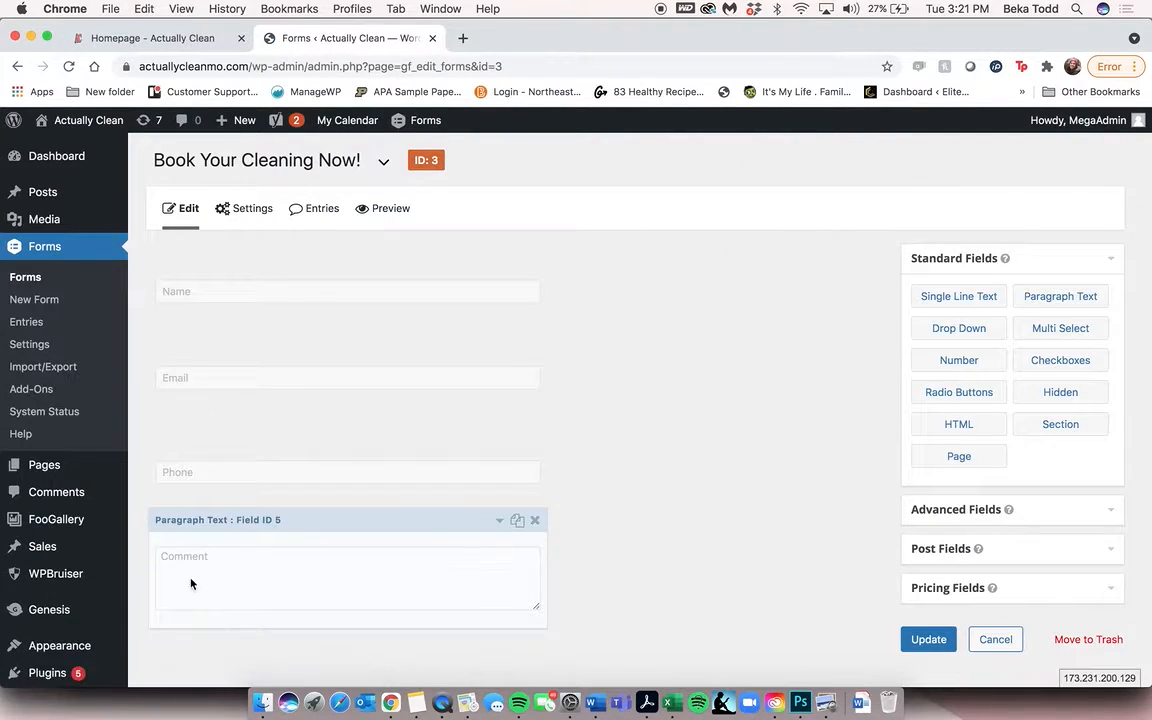
# Check the booking form on the live homepage against the form being edited
pyautogui.click(166, 40)
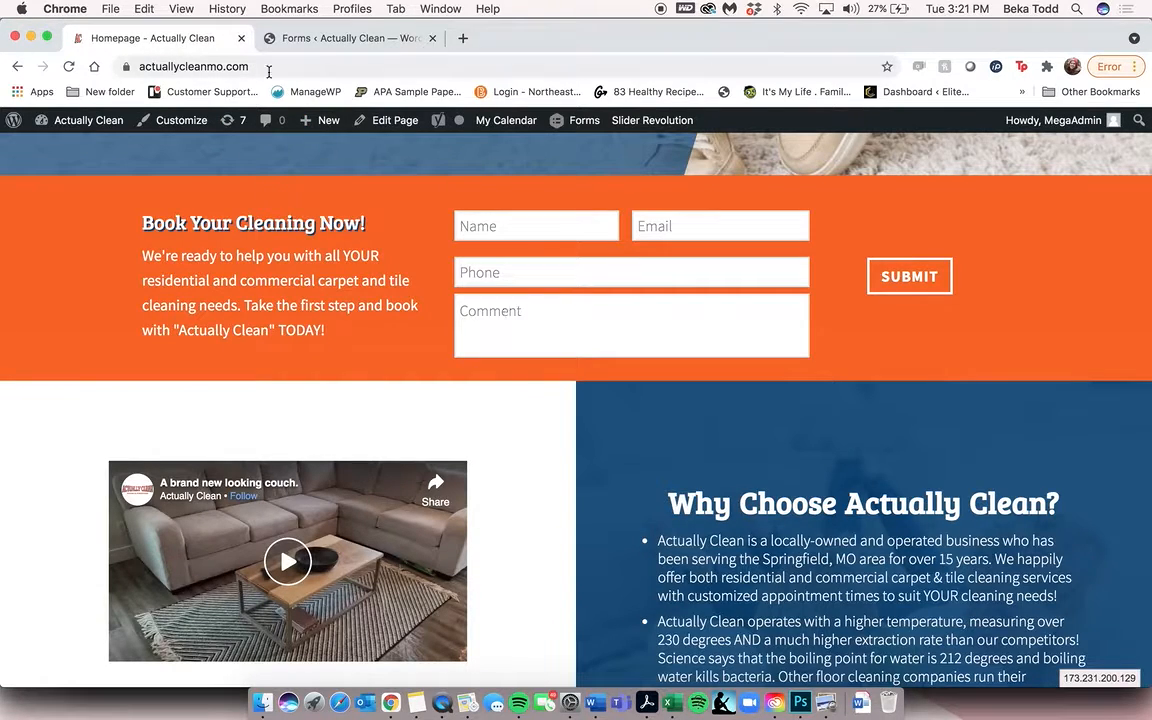
pyautogui.click(320, 38)
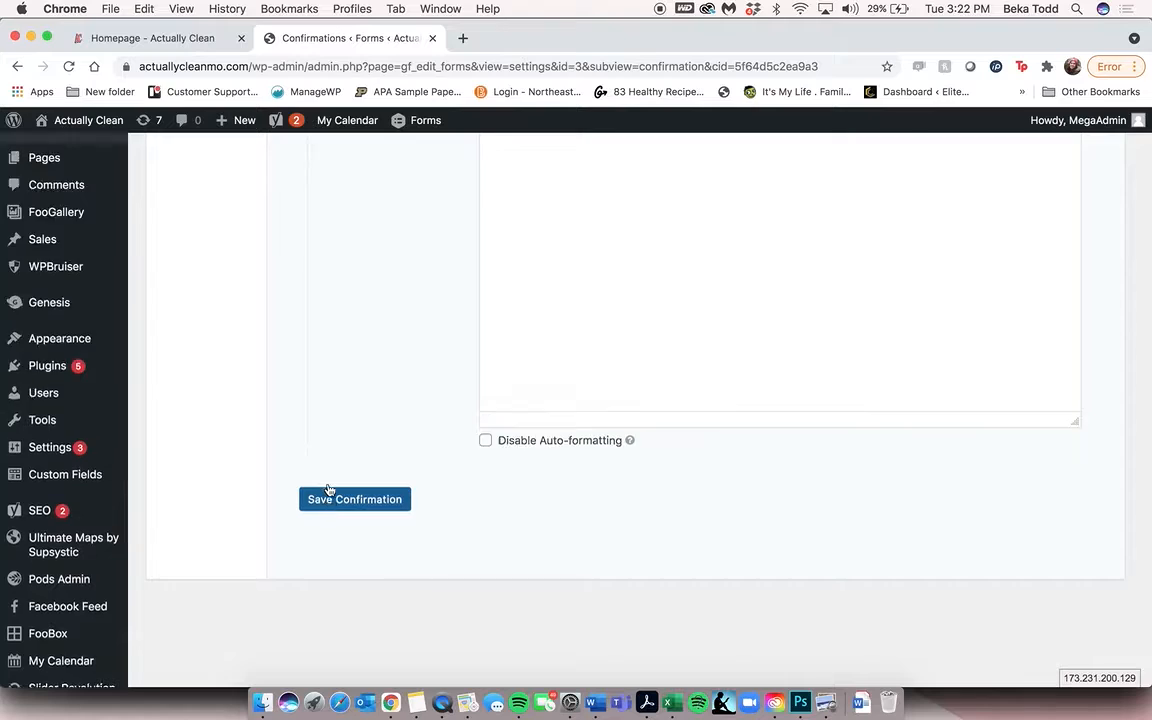
# Review the booking form's confirmation settings, open its Admin Notification to select the recipient email, and check the form's entries
pyautogui.click(327, 487)
pyautogui.click(197, 322)
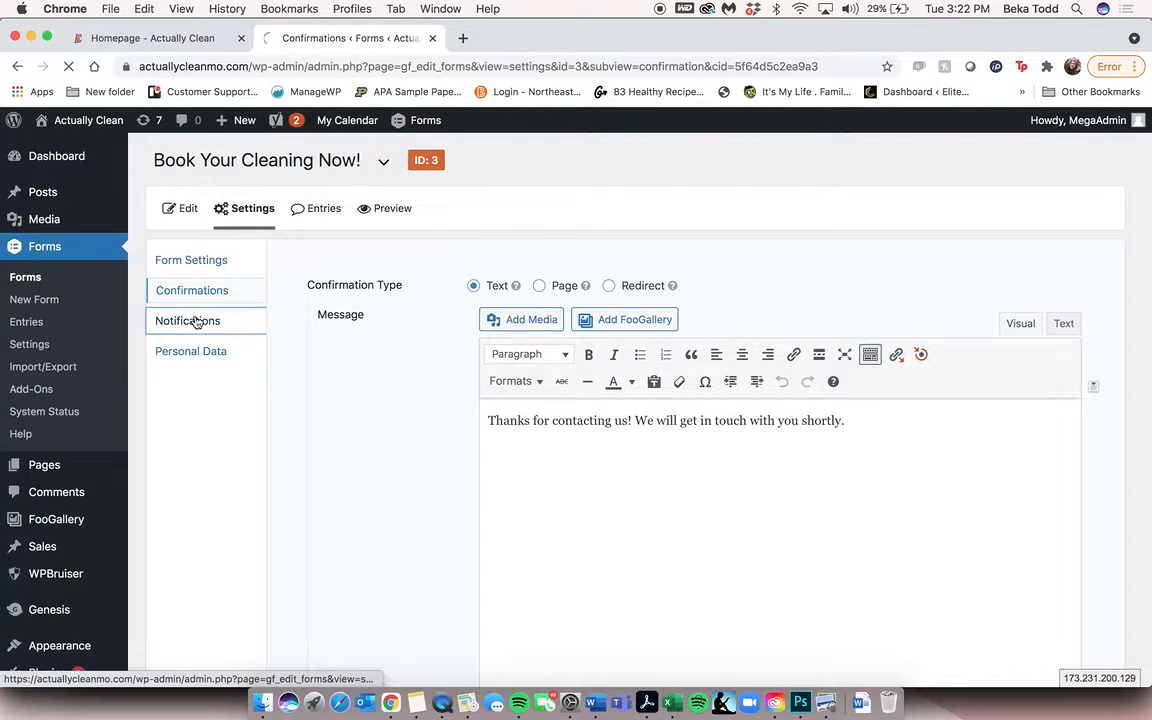
pyautogui.click(412, 343)
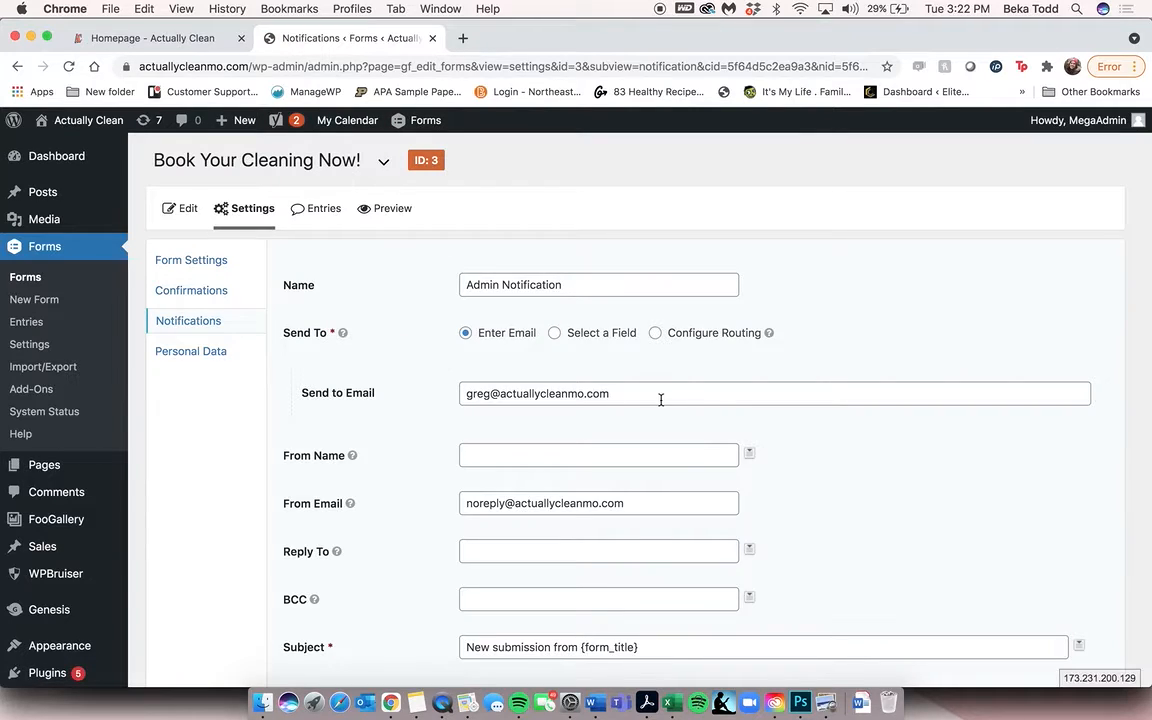
pyautogui.doubleClick(660, 399)
pyautogui.tripleClick(660, 399)
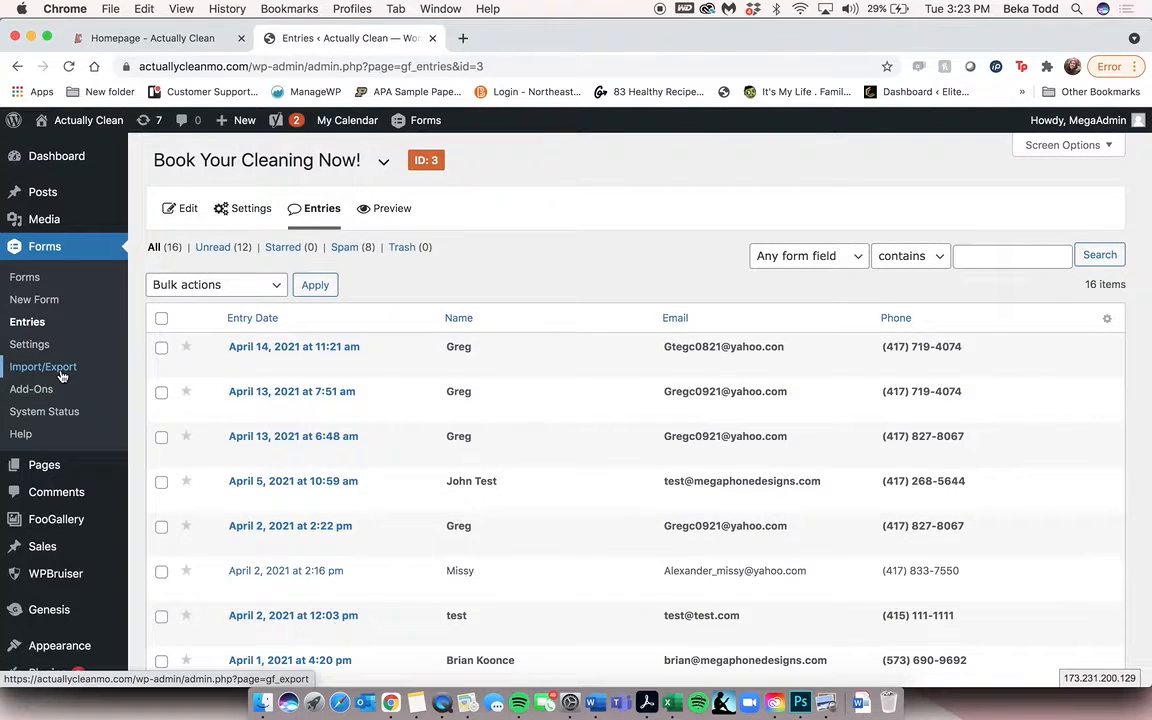
pyautogui.click(60, 375)
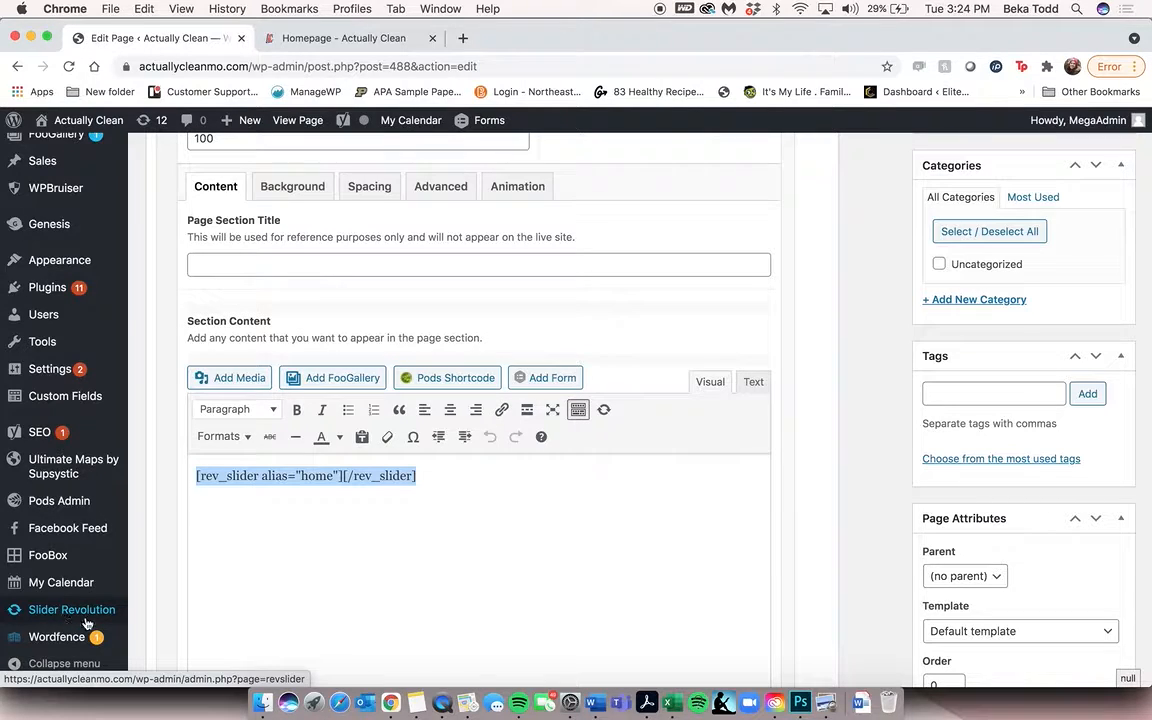
# Select the slider shortcode in page section 1 of the Homepage and compare it with the slider on the live site
pyautogui.tripleClick(493, 487)
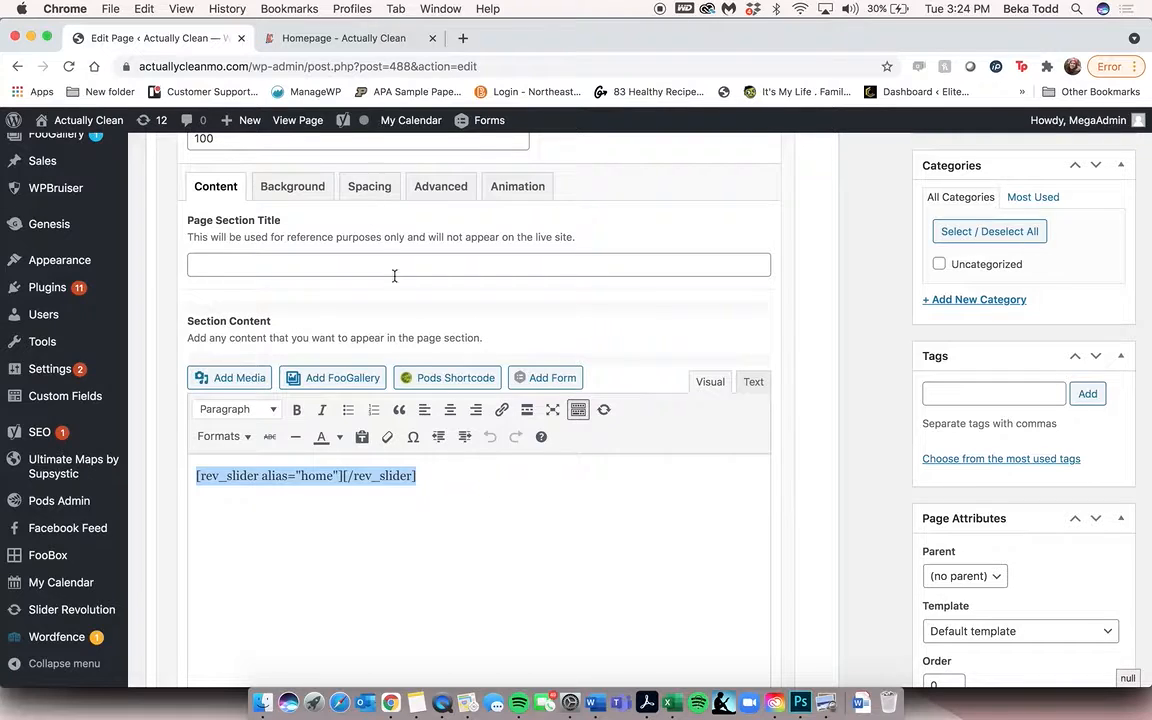
pyautogui.click(357, 35)
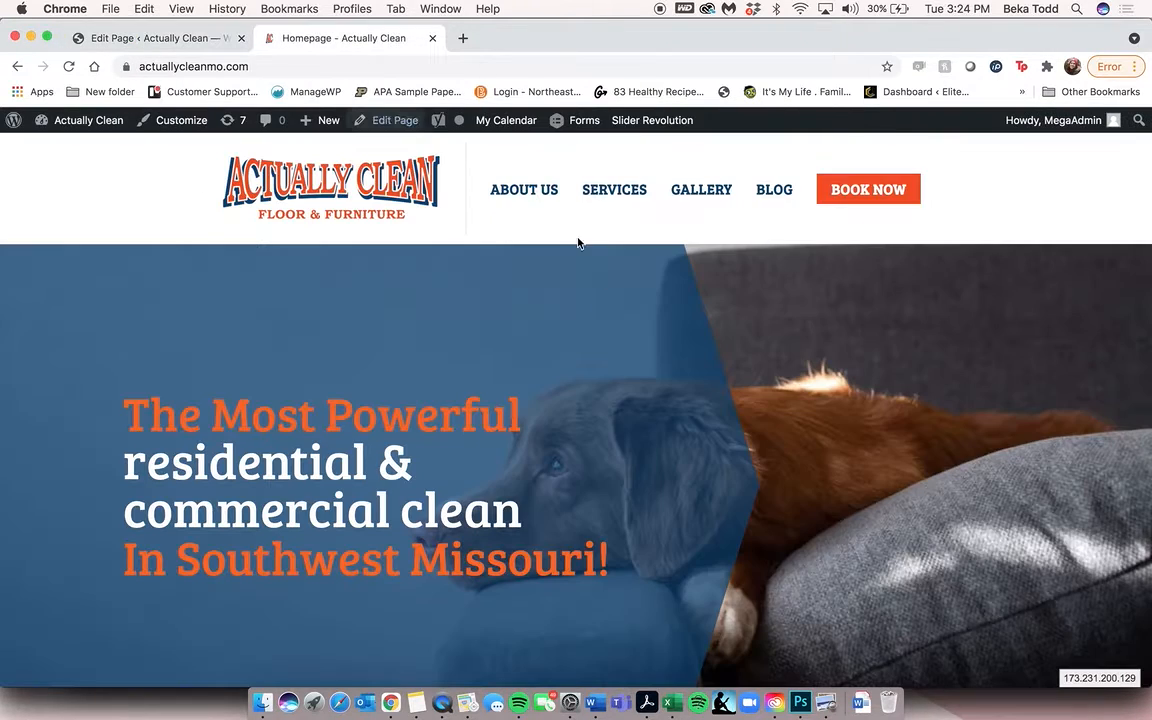
pyautogui.scroll(-1, 687, 418)
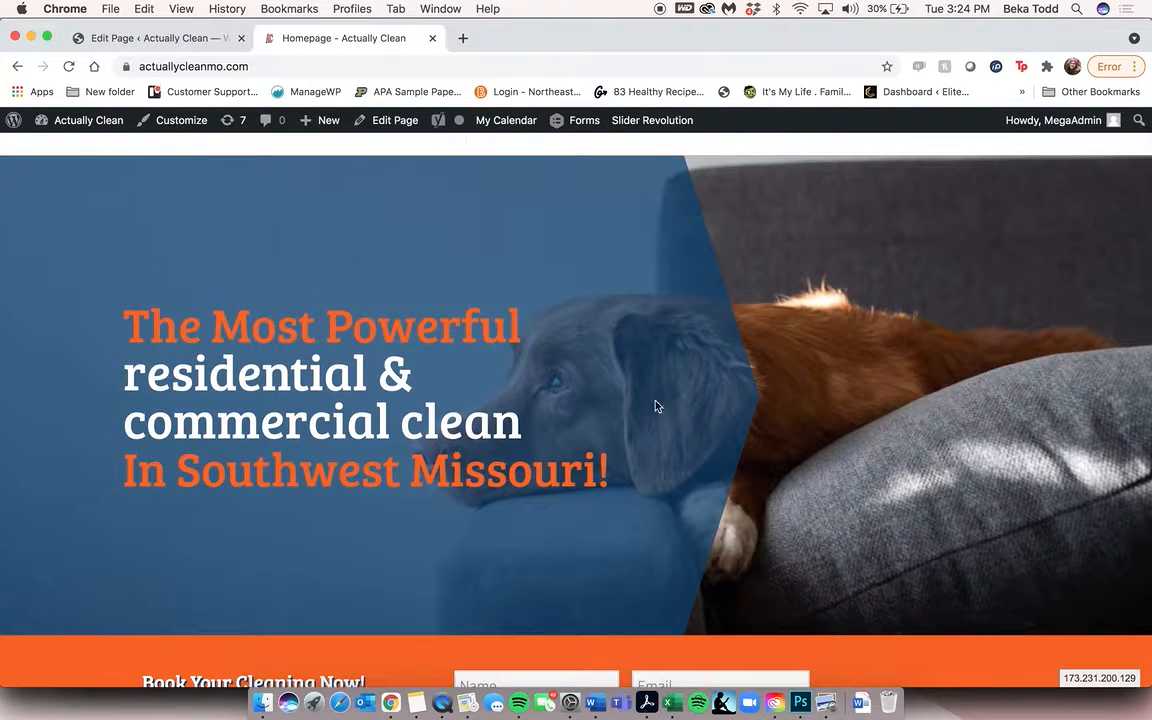
pyautogui.click(155, 38)
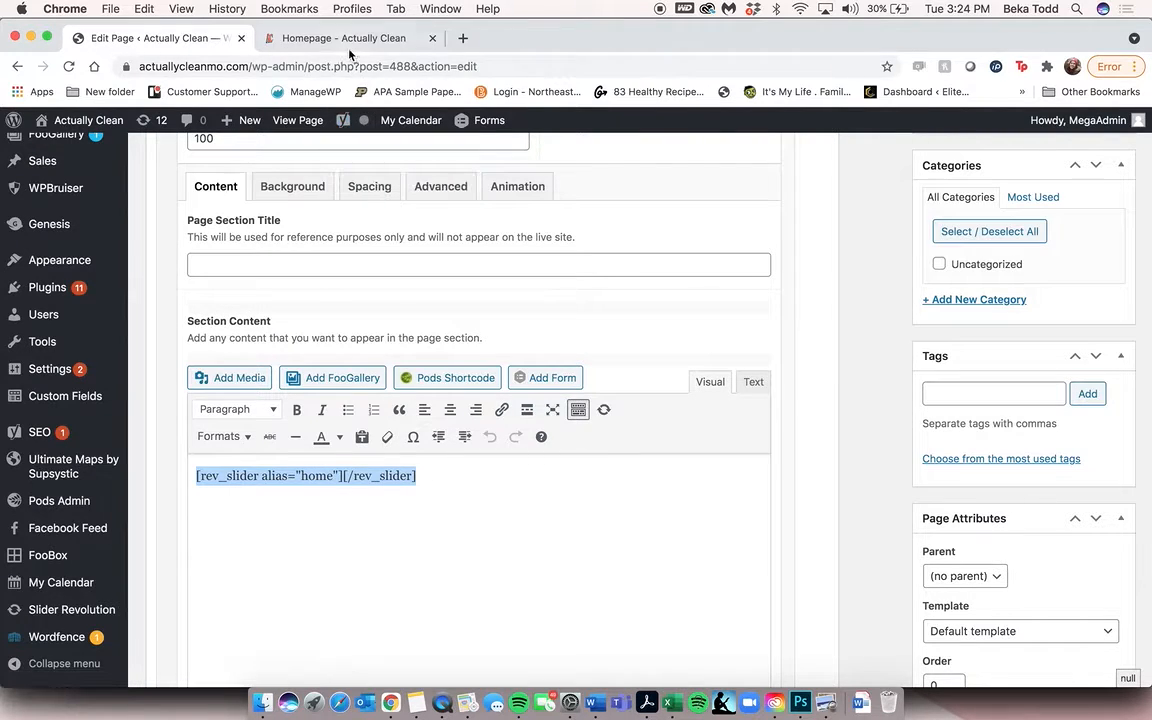
# View the booking form on the live homepage and select the matching gravityform shortcode in page section 2 of the page editor
pyautogui.click(313, 40)
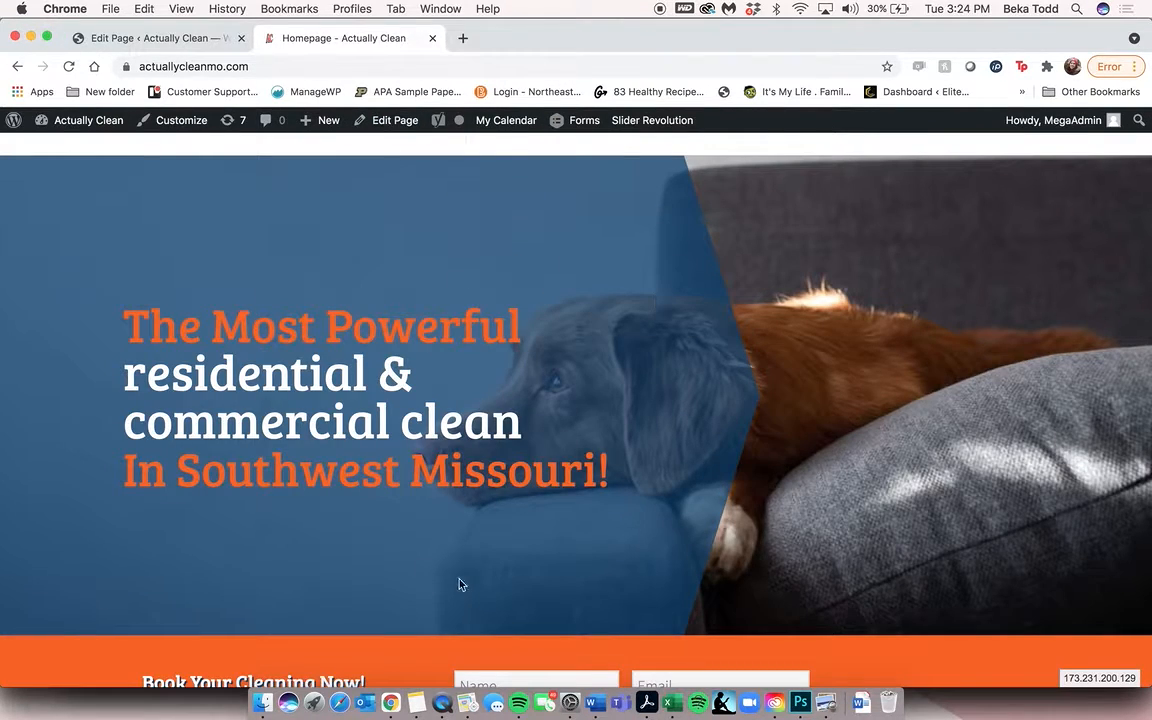
pyautogui.scroll(-5, 460, 585)
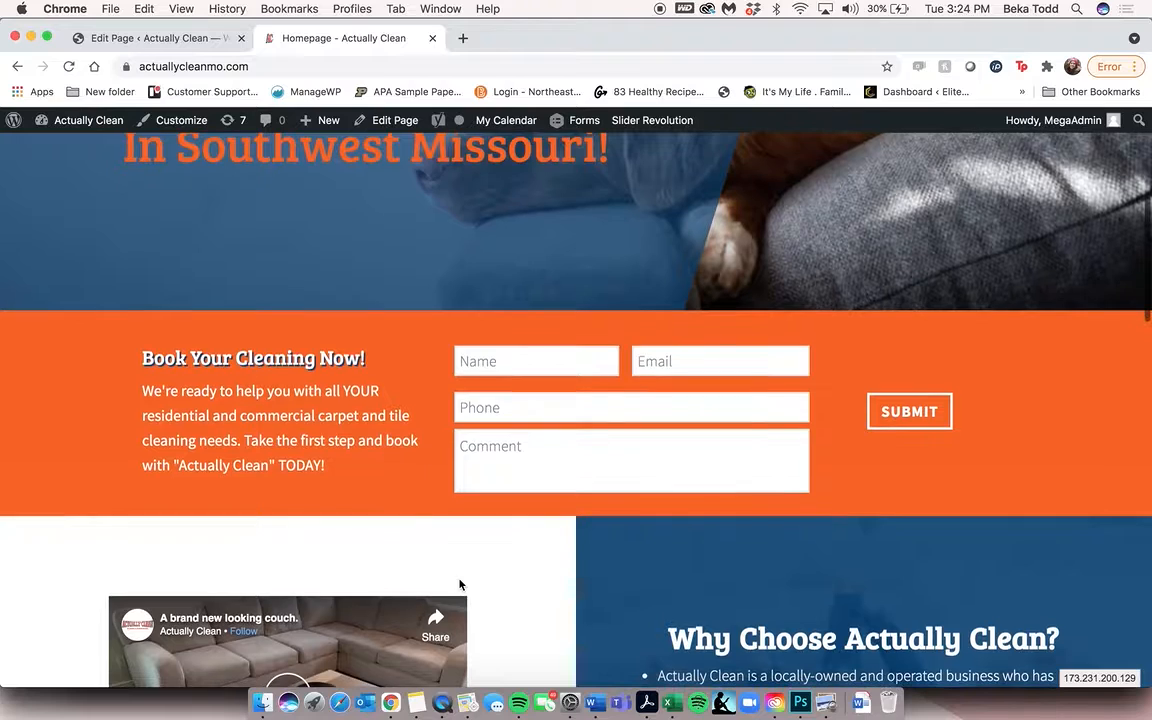
pyautogui.click(148, 38)
pyautogui.scroll(-4, 335, 380)
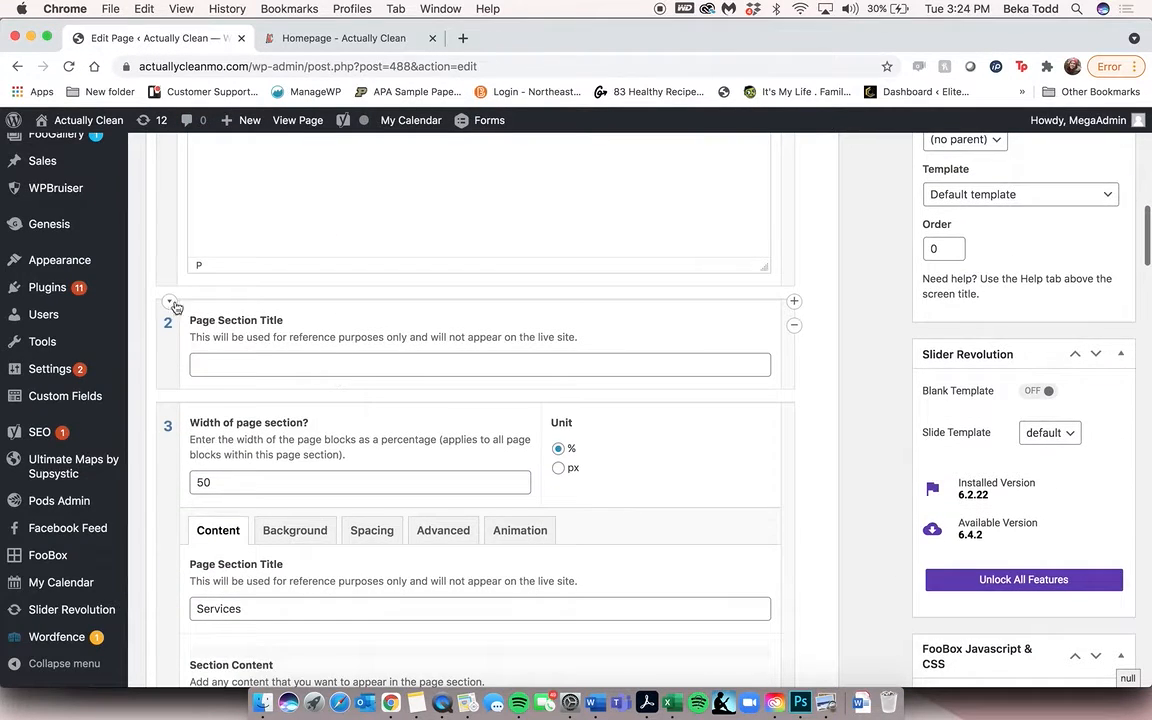
pyautogui.scroll(-4, 349, 476)
pyautogui.tripleClick(349, 470)
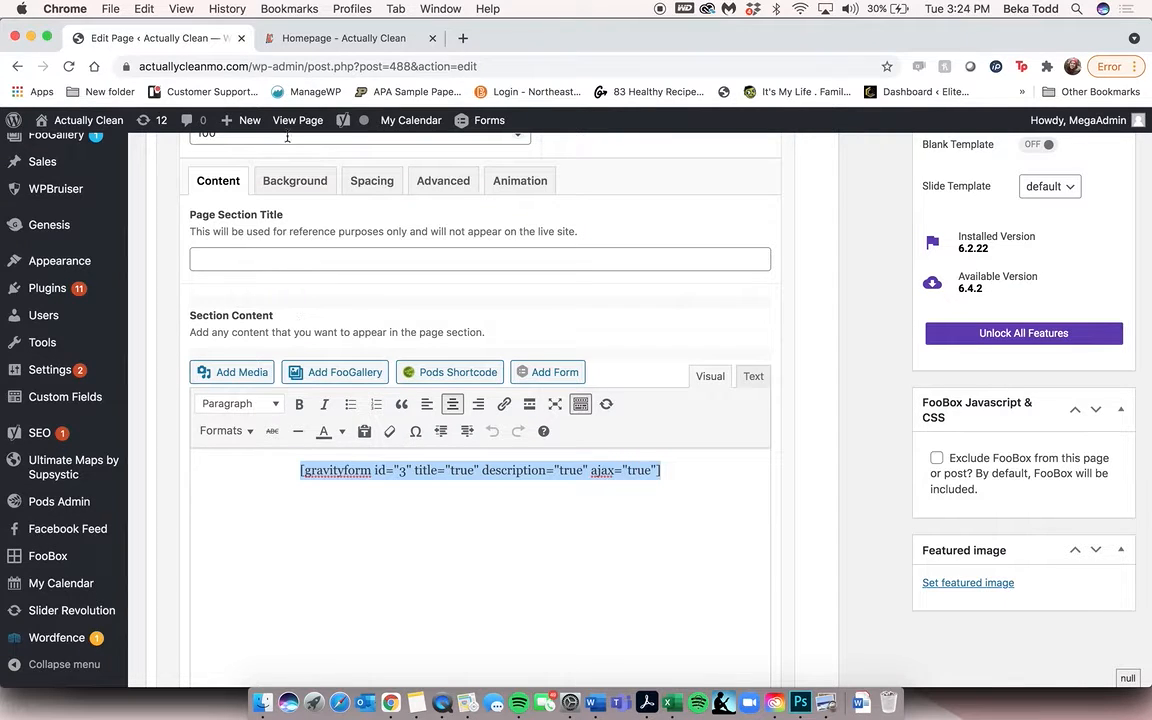
pyautogui.scroll(5, 90, 200)
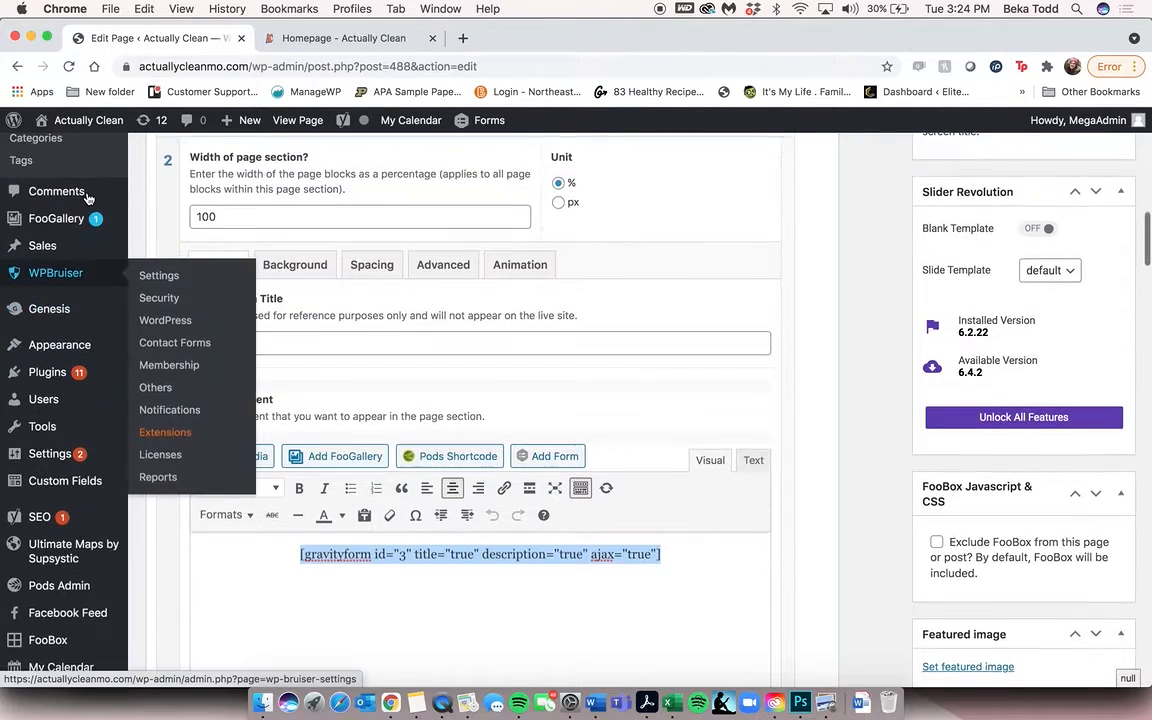
pyautogui.scroll(-5, 90, 200)
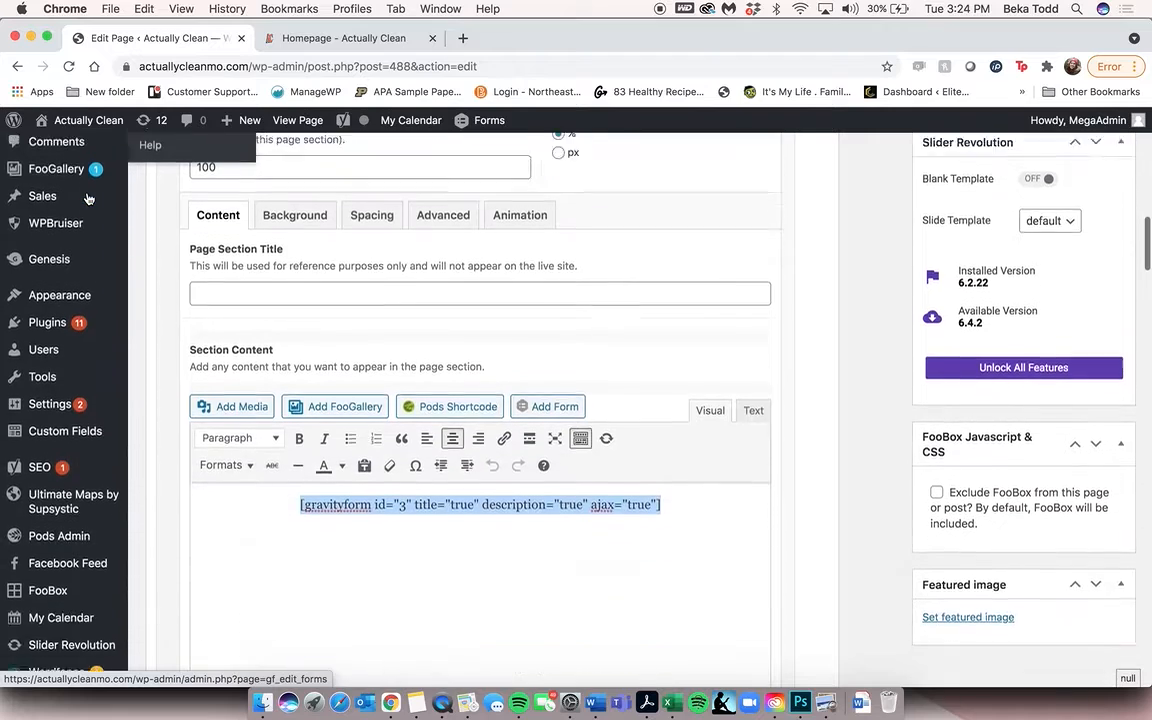
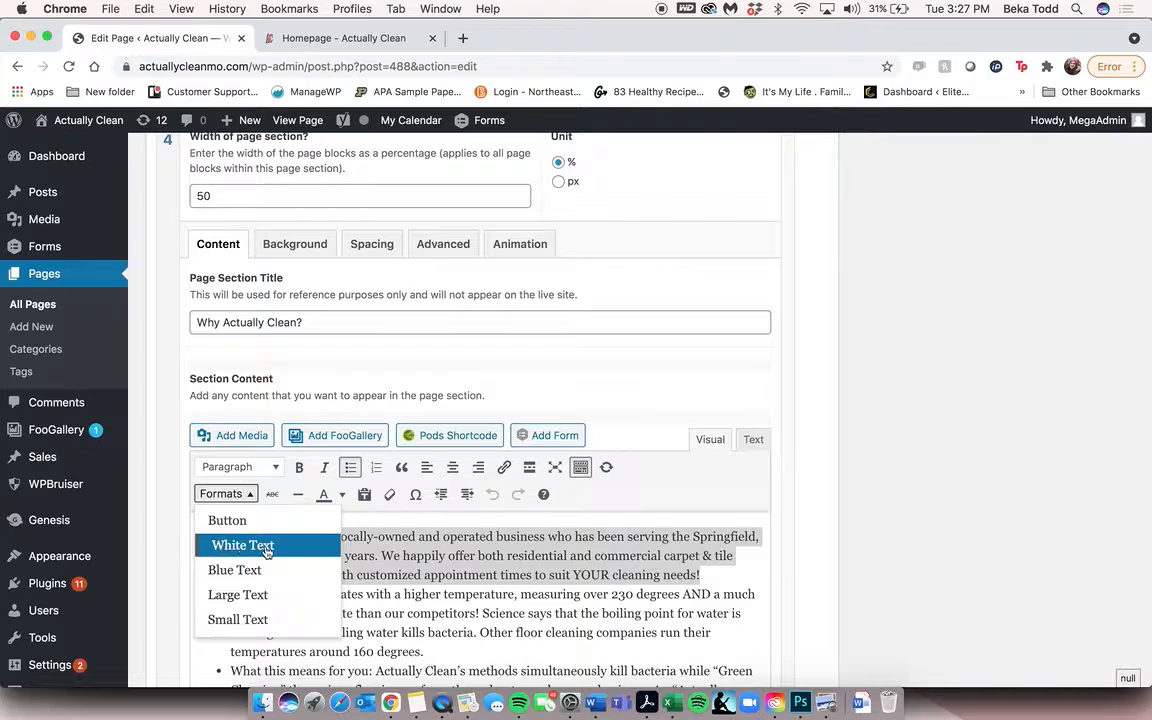
# Close the text formats list without applying a style and deselect the first bullet in the "Why Actually Clean?" section
pyautogui.click(246, 496)
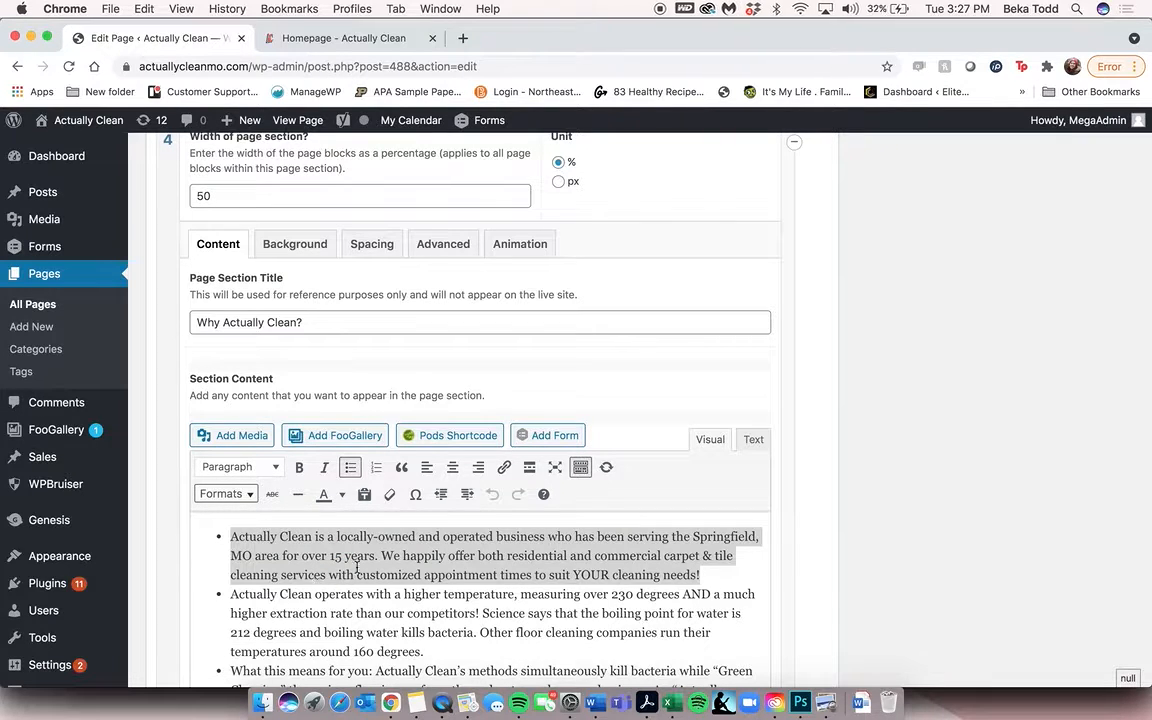
pyautogui.scroll(-5, 357, 567)
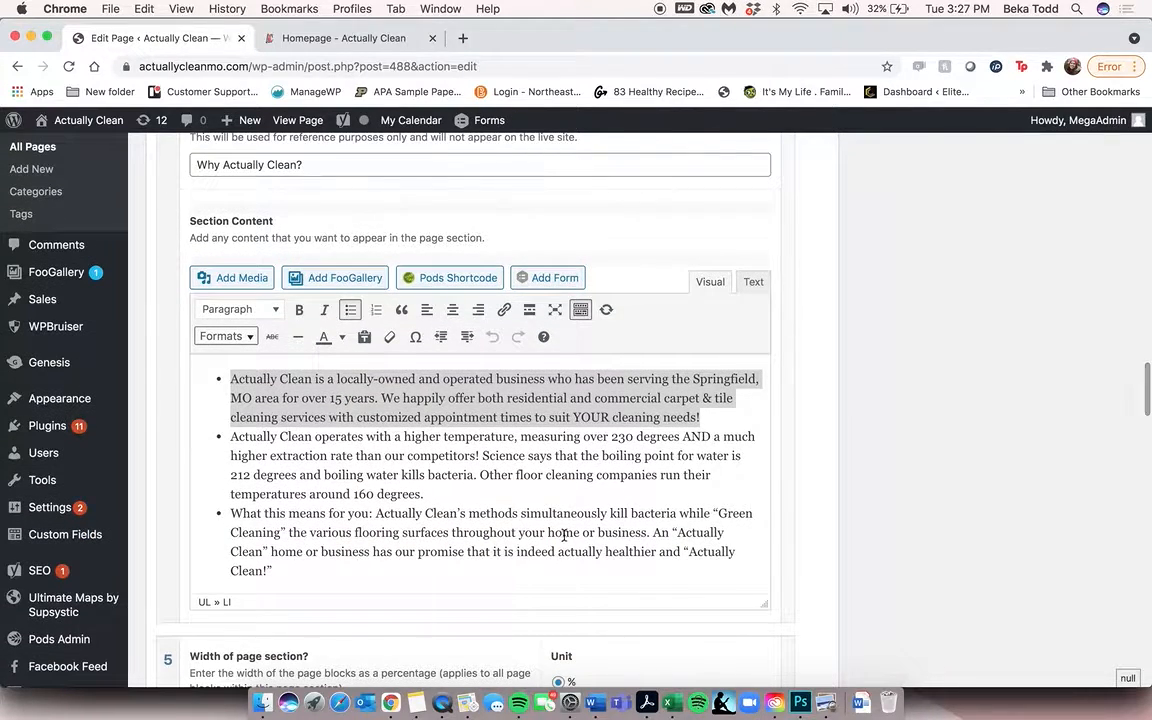
pyautogui.click(563, 535)
pyautogui.scroll(-2, 564, 536)
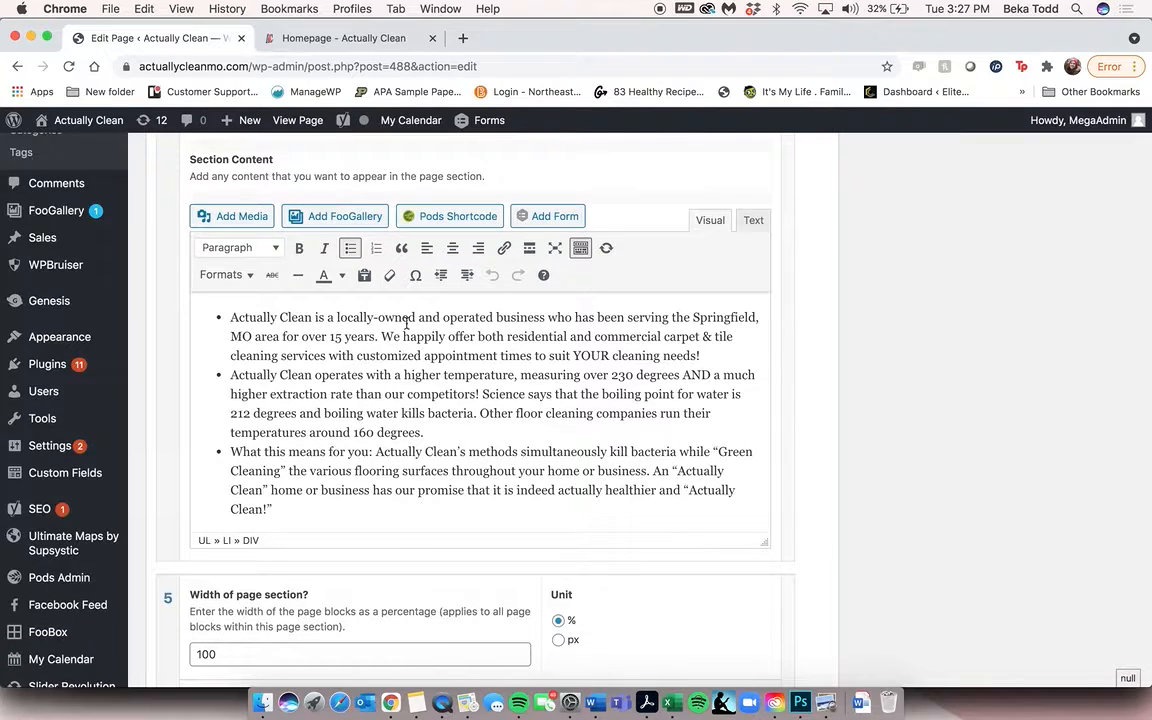
# Compare the Sales Cards shortcode in page section 5 with the sale card on the live homepage, and locate the Sales entries option
pyautogui.scroll(-12, 446, 511)
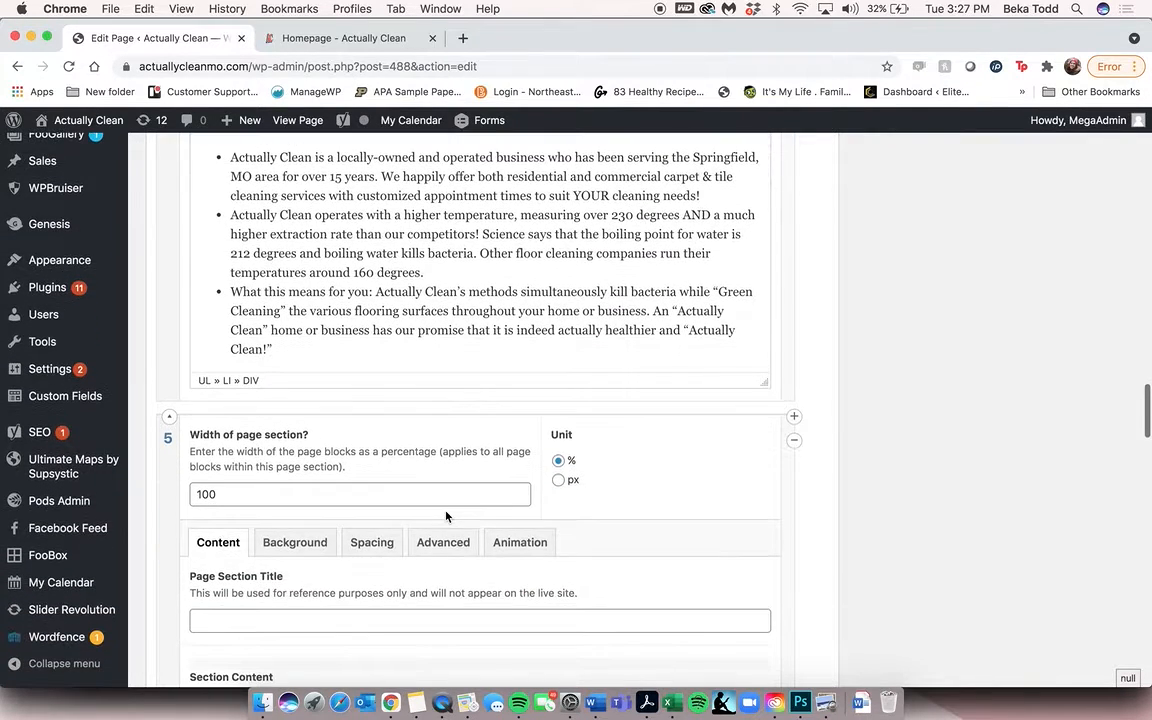
pyautogui.scroll(-4, 446, 515)
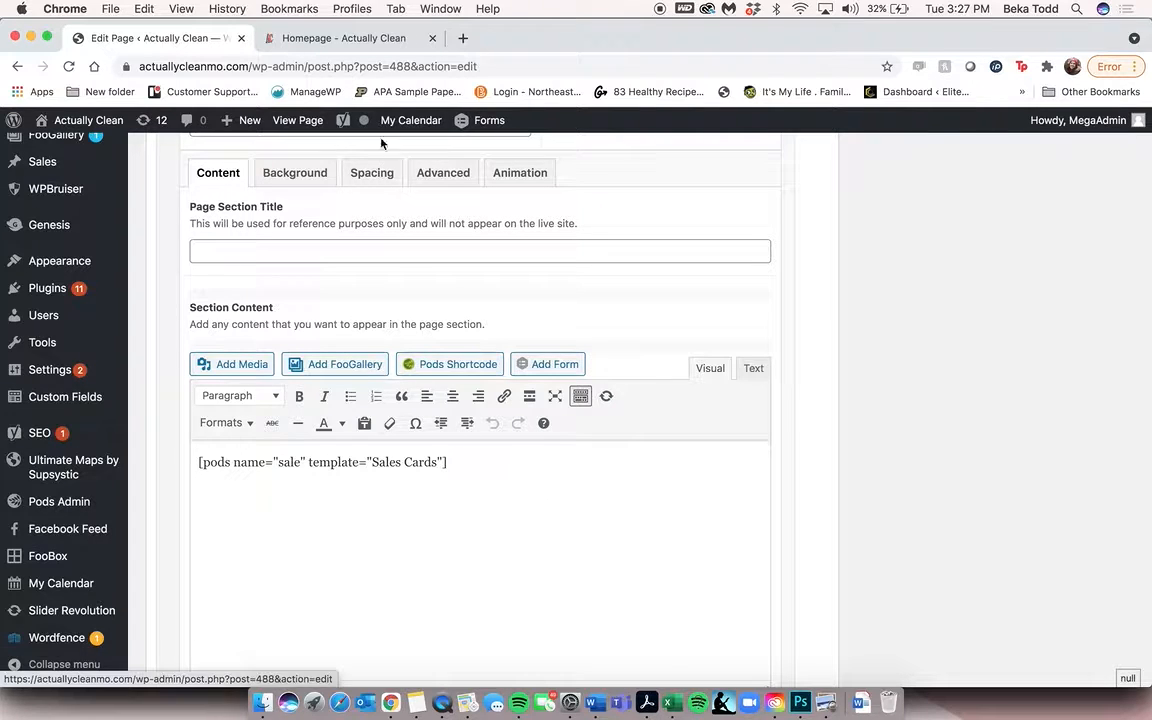
pyautogui.click(343, 38)
pyautogui.scroll(-8, 548, 401)
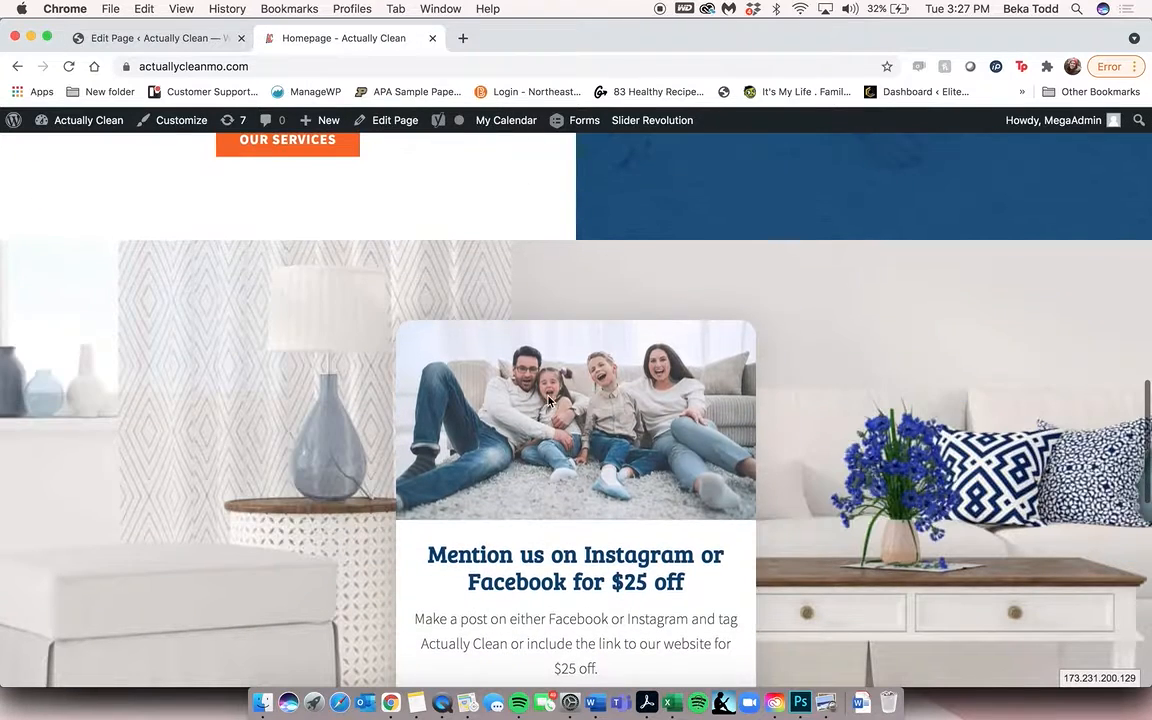
pyautogui.scroll(-4, 727, 470)
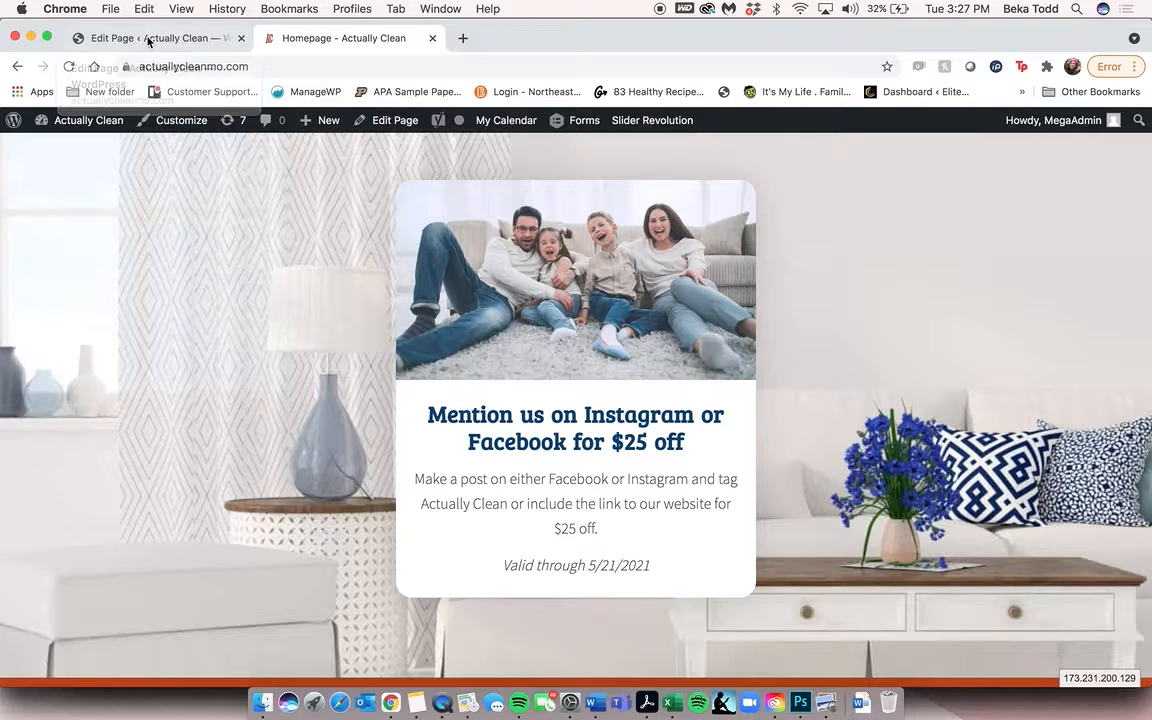
pyautogui.click(150, 38)
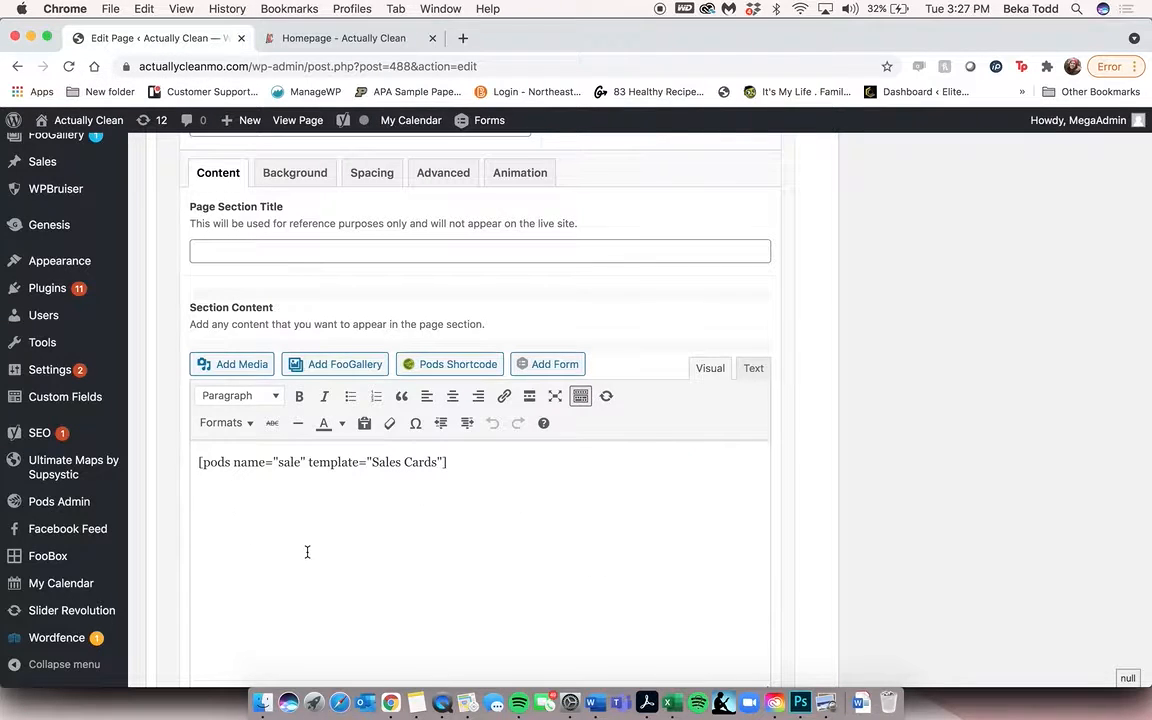
pyautogui.scroll(3, 307, 552)
pyautogui.moveTo(44, 284)
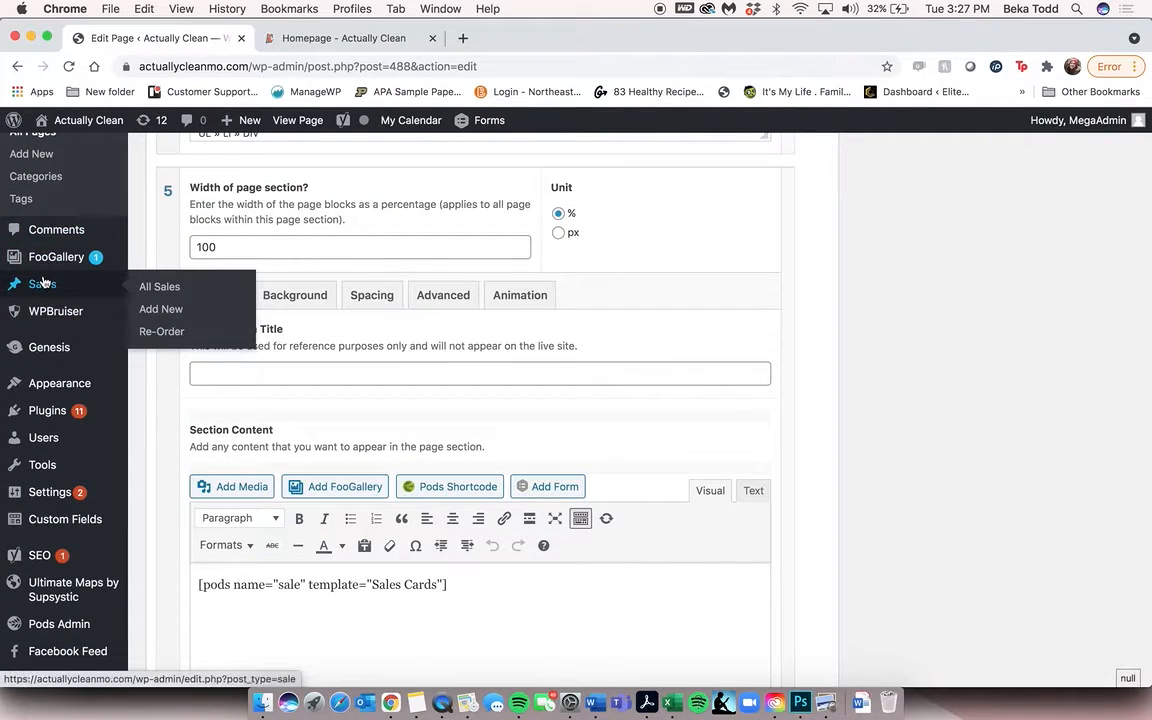
pyautogui.scroll(-9, 432, 501)
pyautogui.scroll(6, 432, 504)
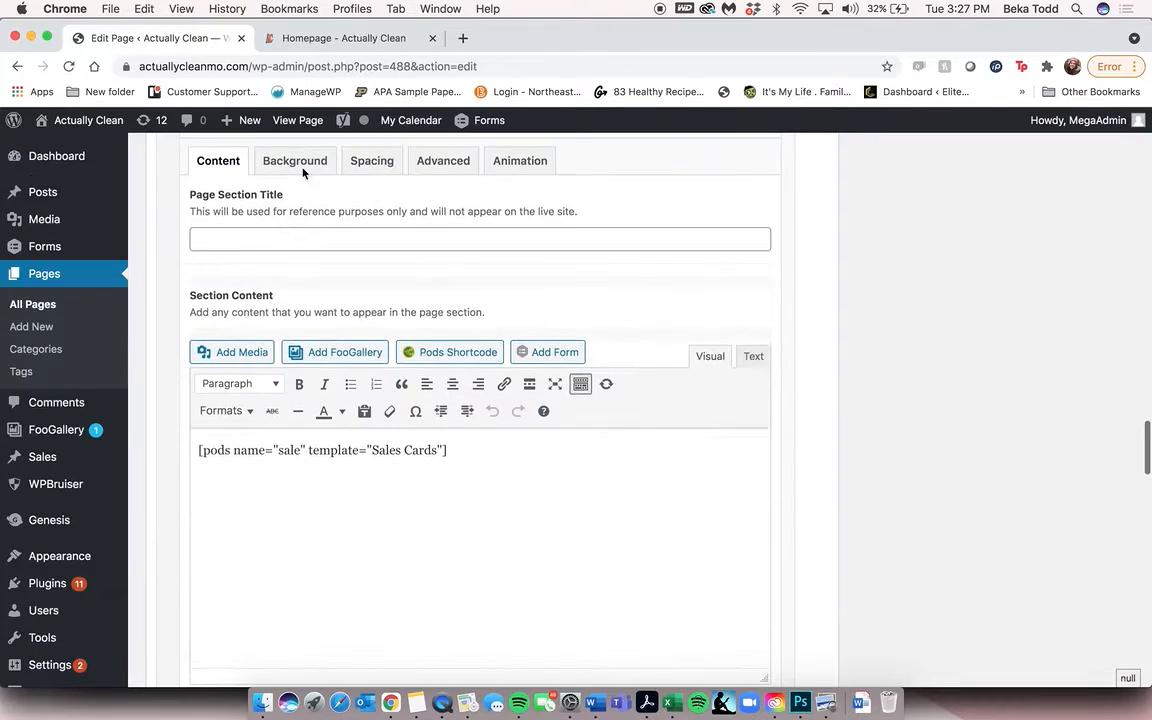
# Review the background image, fixed-background, position and color settings of page section 5 and compare them with the live homepage
pyautogui.click(298, 163)
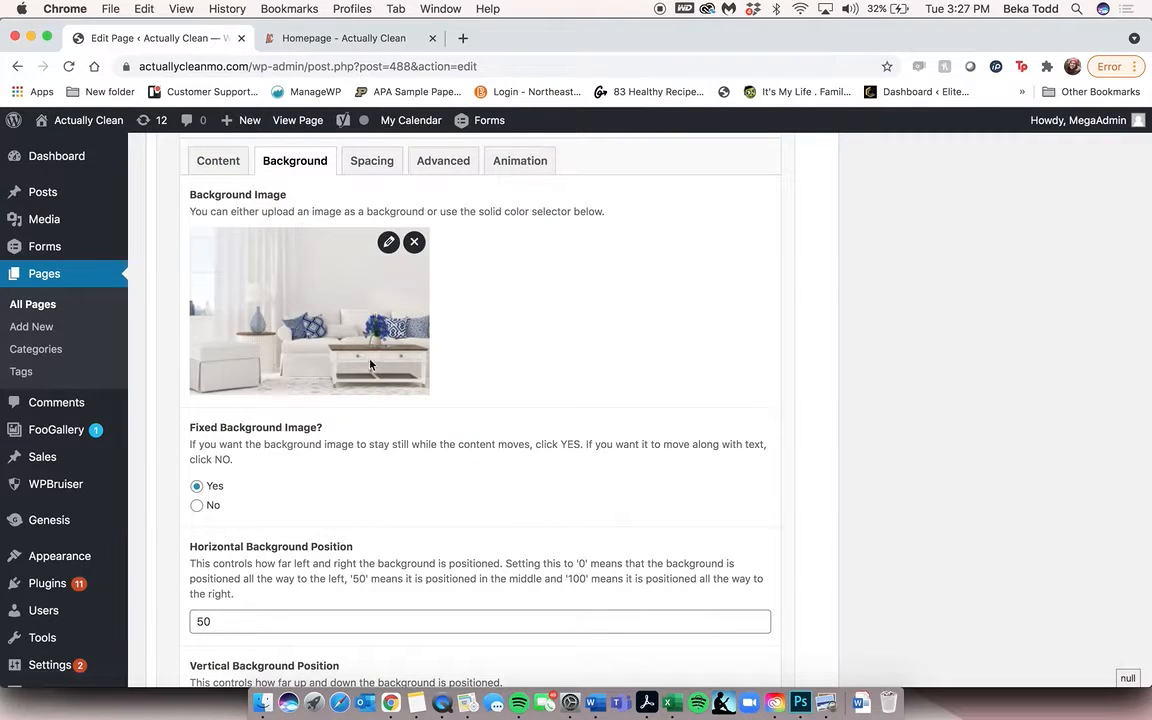
pyautogui.scroll(-7, 332, 321)
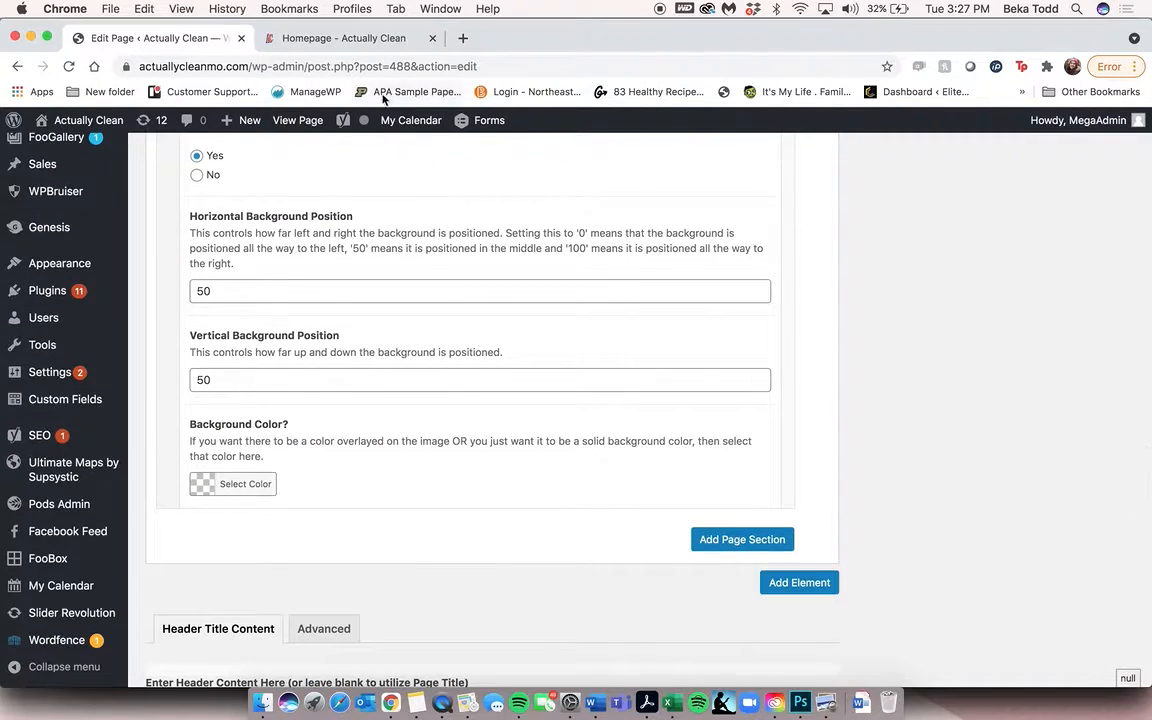
pyautogui.click(335, 38)
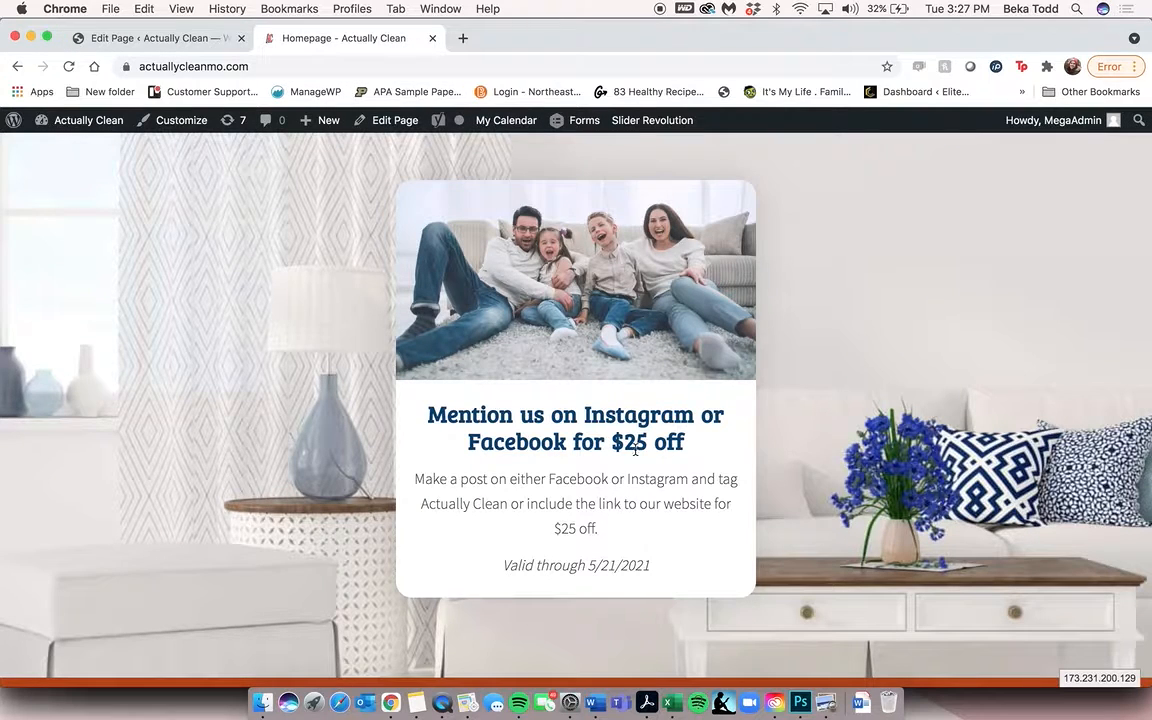
# Examine the contact section at the end of the live homepage and return to the beginning of the Homepage's page editor
pyautogui.scroll(-10, 636, 449)
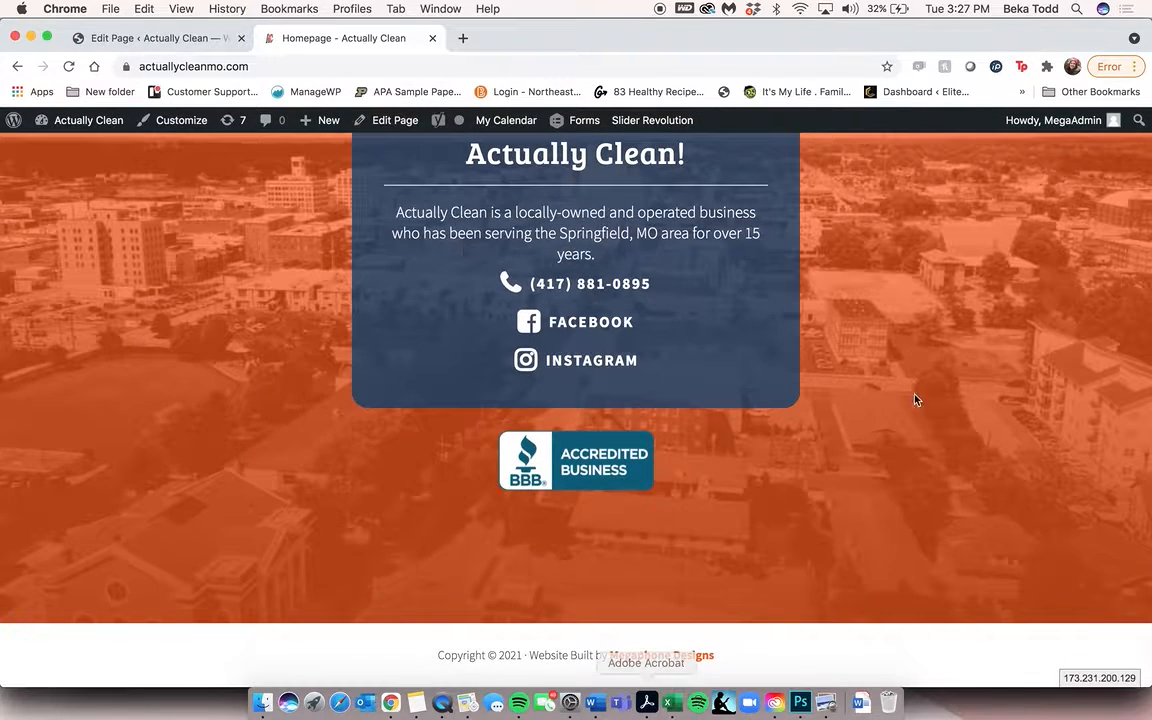
pyautogui.scroll(3, 899, 292)
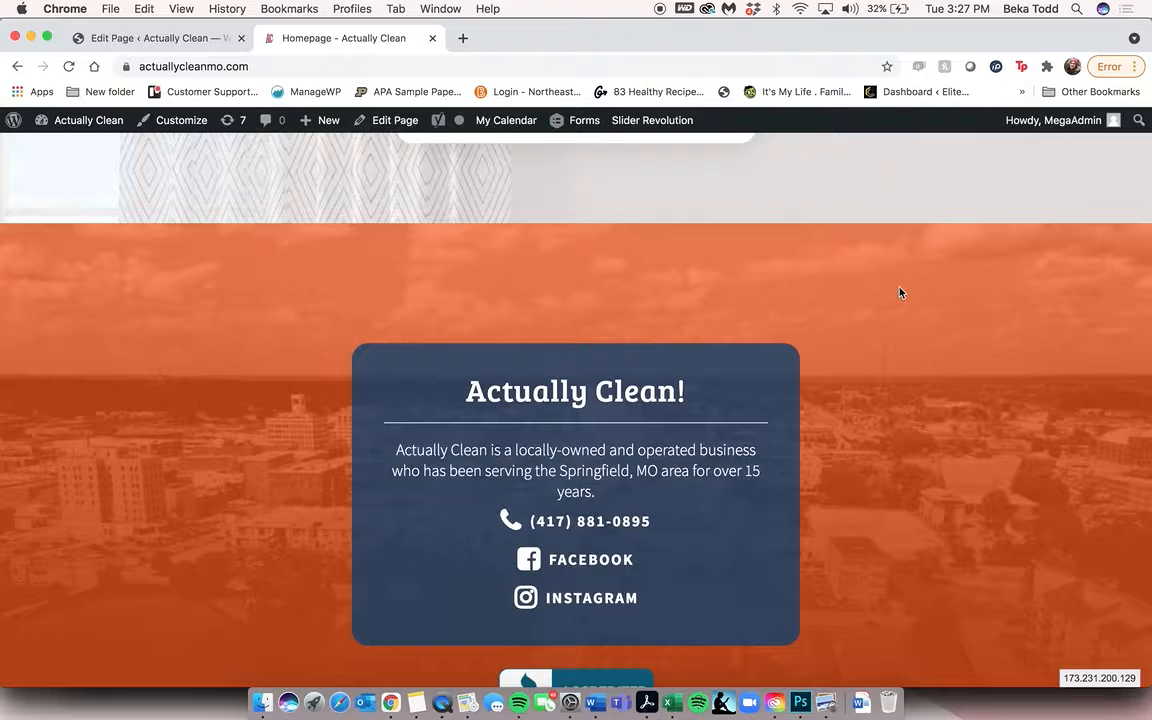
pyautogui.scroll(-3, 899, 292)
pyautogui.scroll(8, 897, 291)
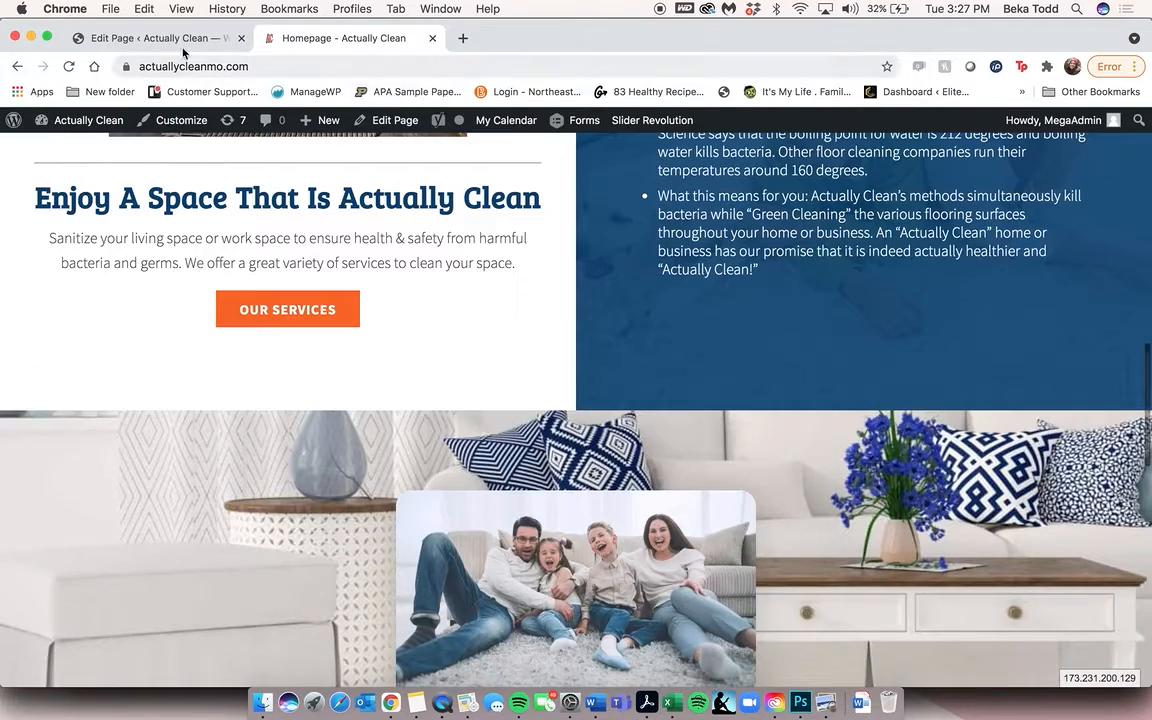
pyautogui.click(180, 40)
pyautogui.scroll(10, 540, 324)
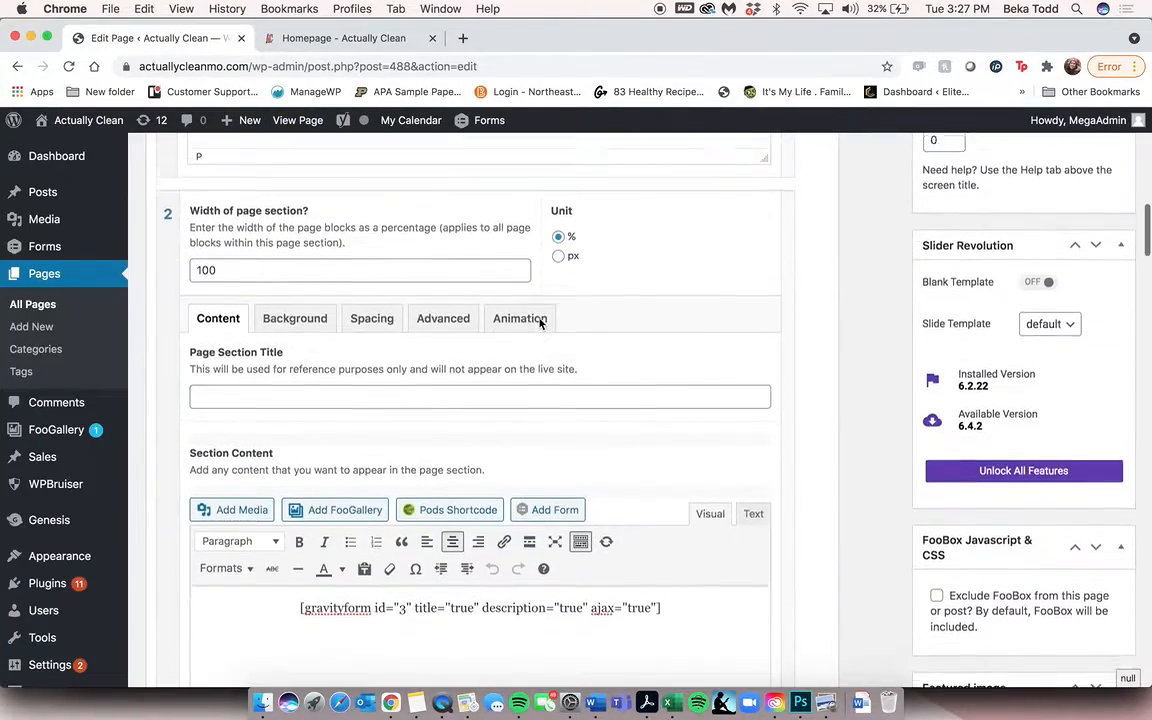
pyautogui.scroll(10, 539, 321)
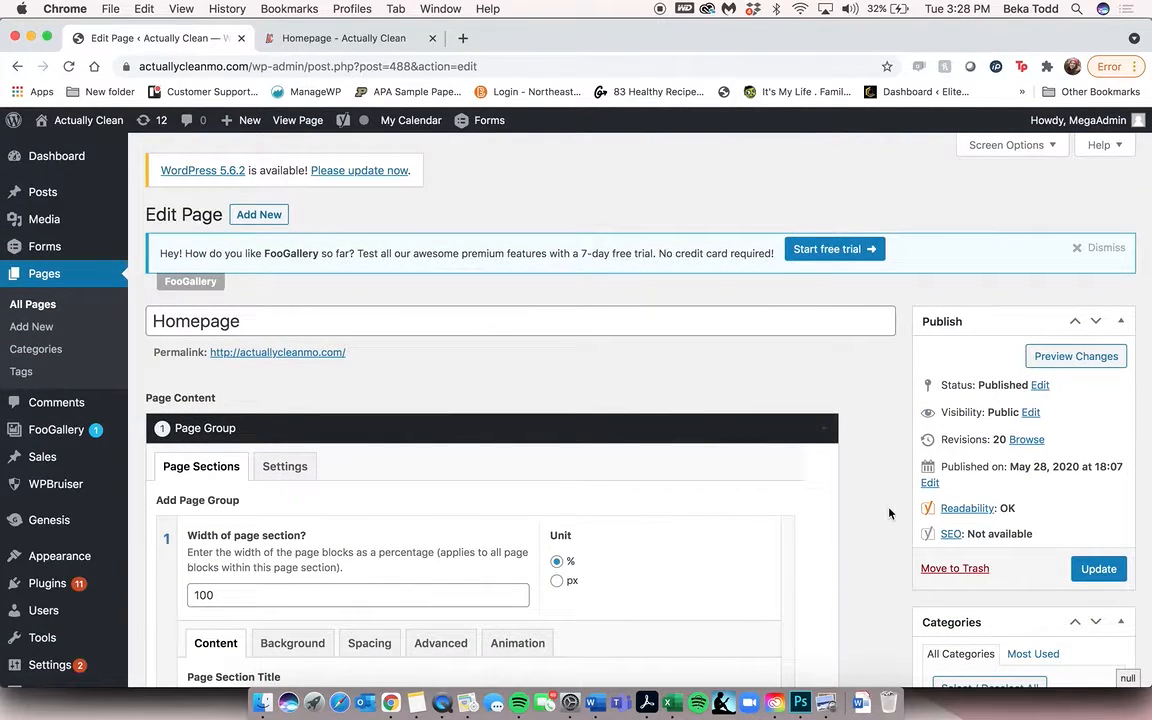
# Open the Services page for editing from the list of all pages
pyautogui.click(32, 302)
pyautogui.click(696, 255)
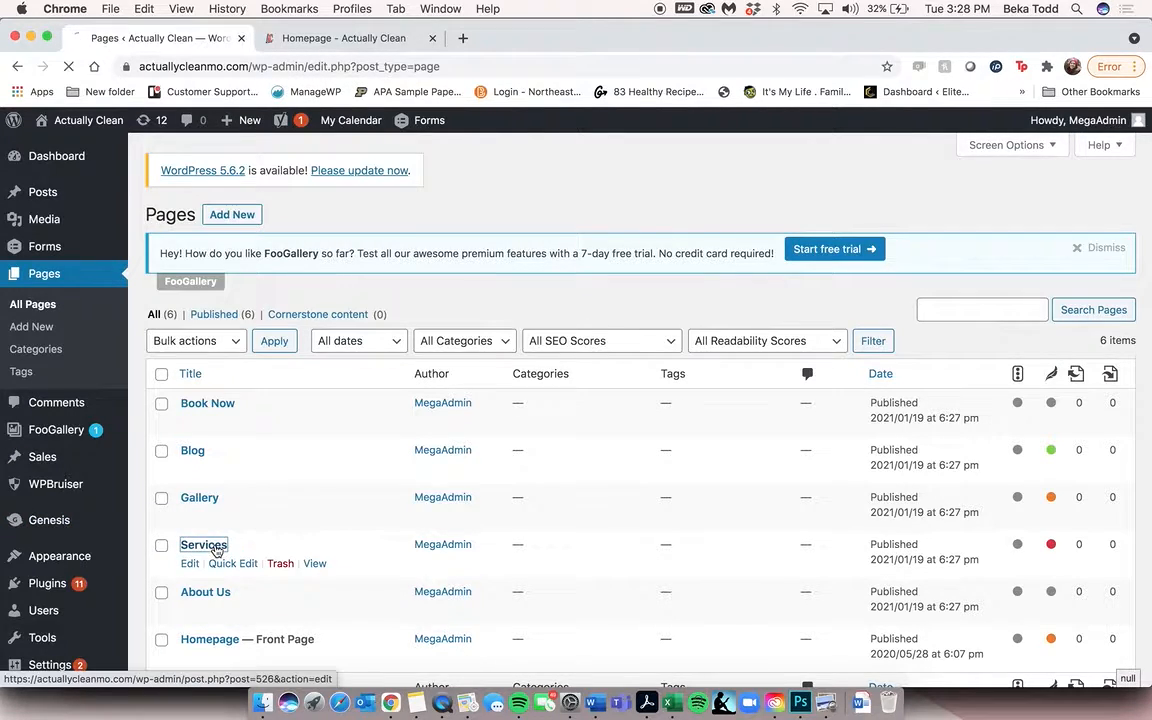
pyautogui.click(200, 545)
# Open the live Services page and review its sections from the title banner down to the booking form and contact area
pyautogui.click(321, 40)
pyautogui.scroll(15, 446, 235)
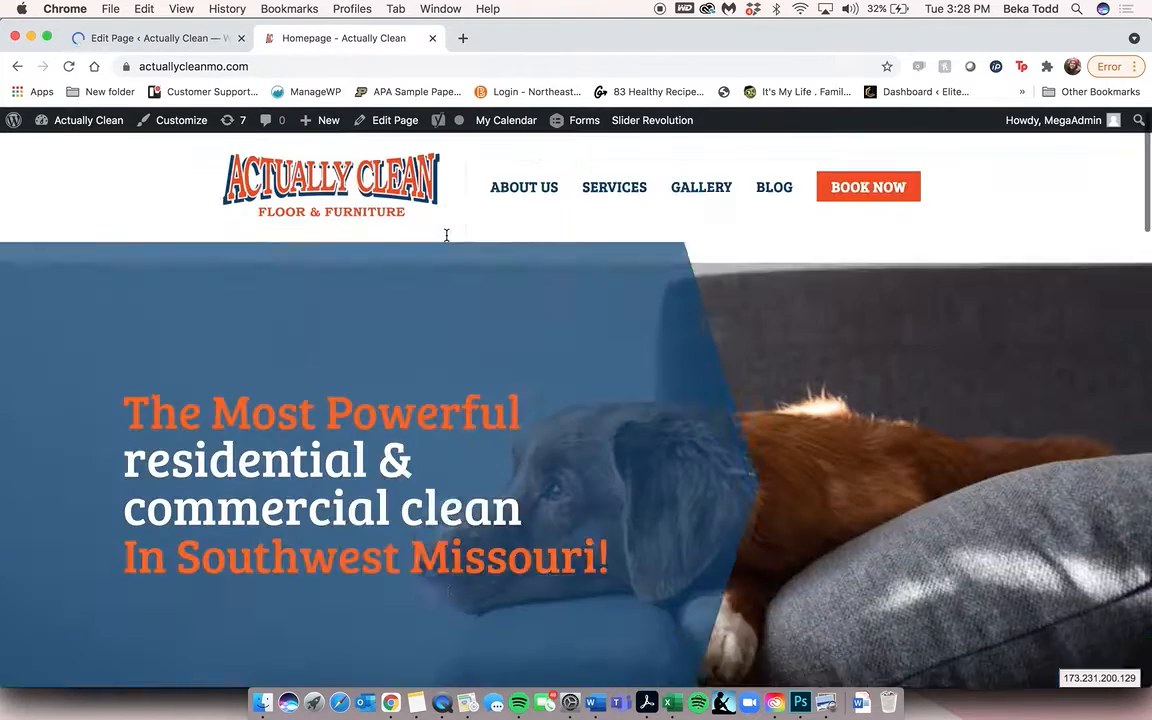
pyautogui.click(614, 192)
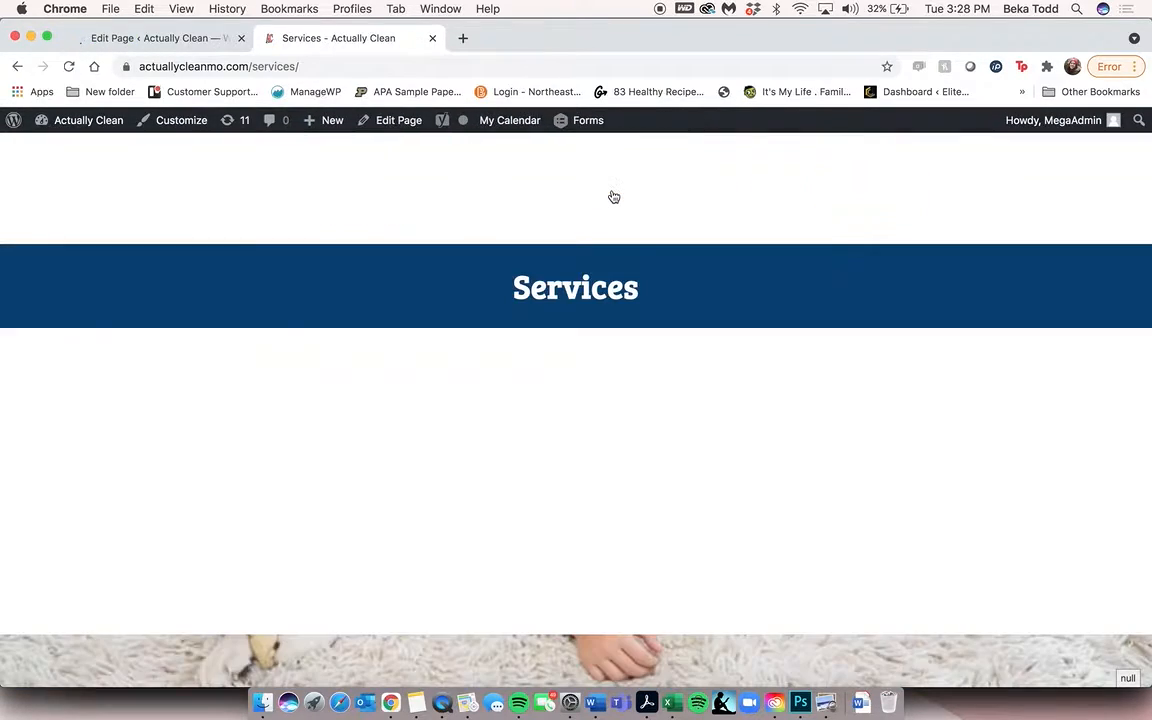
pyautogui.scroll(-6, 628, 398)
pyautogui.scroll(3, 629, 397)
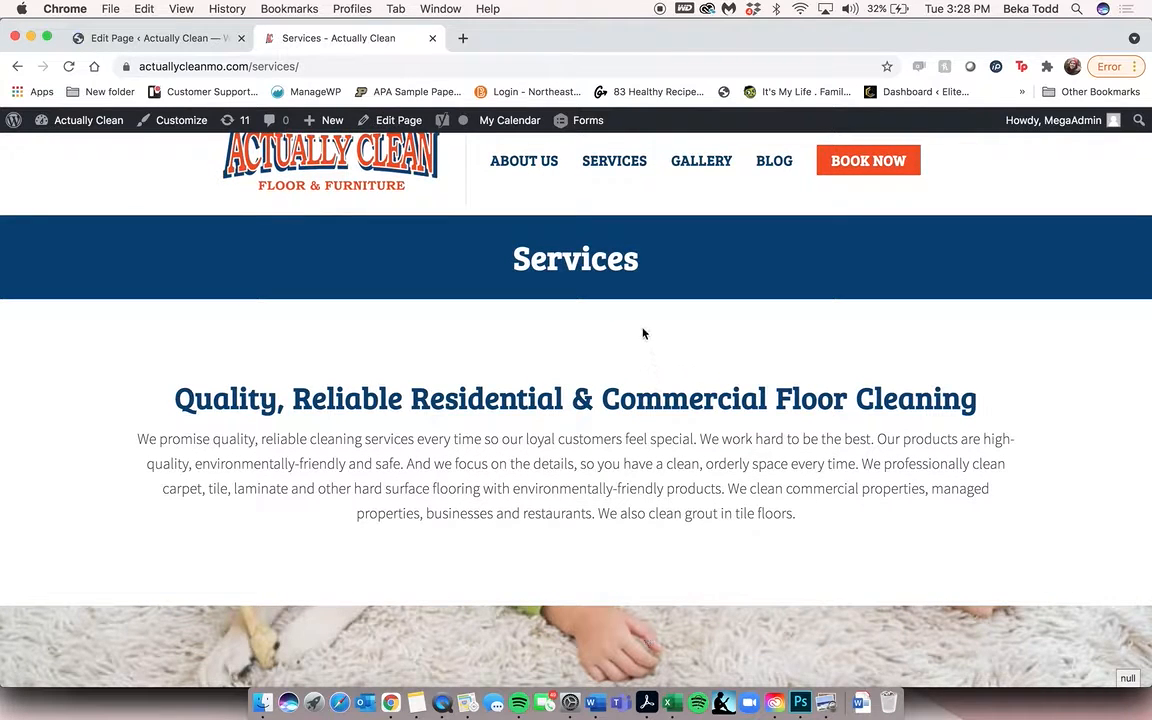
pyautogui.scroll(-4, 648, 479)
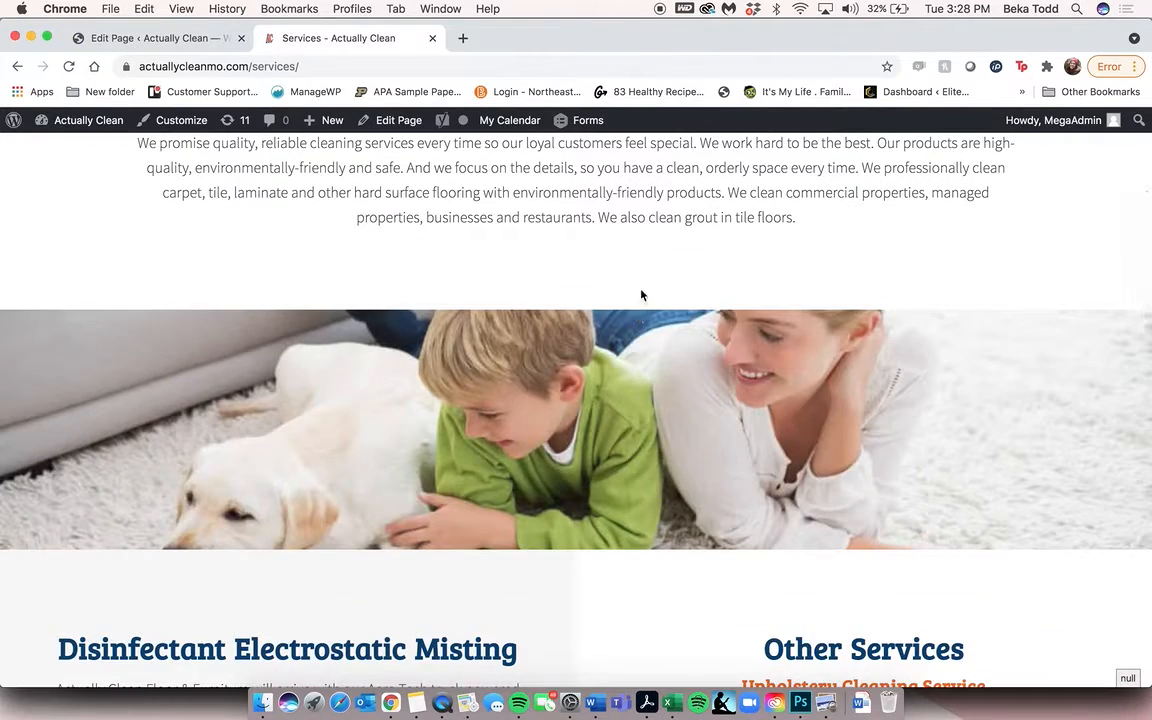
pyautogui.scroll(-5, 642, 293)
pyautogui.scroll(-5, 880, 419)
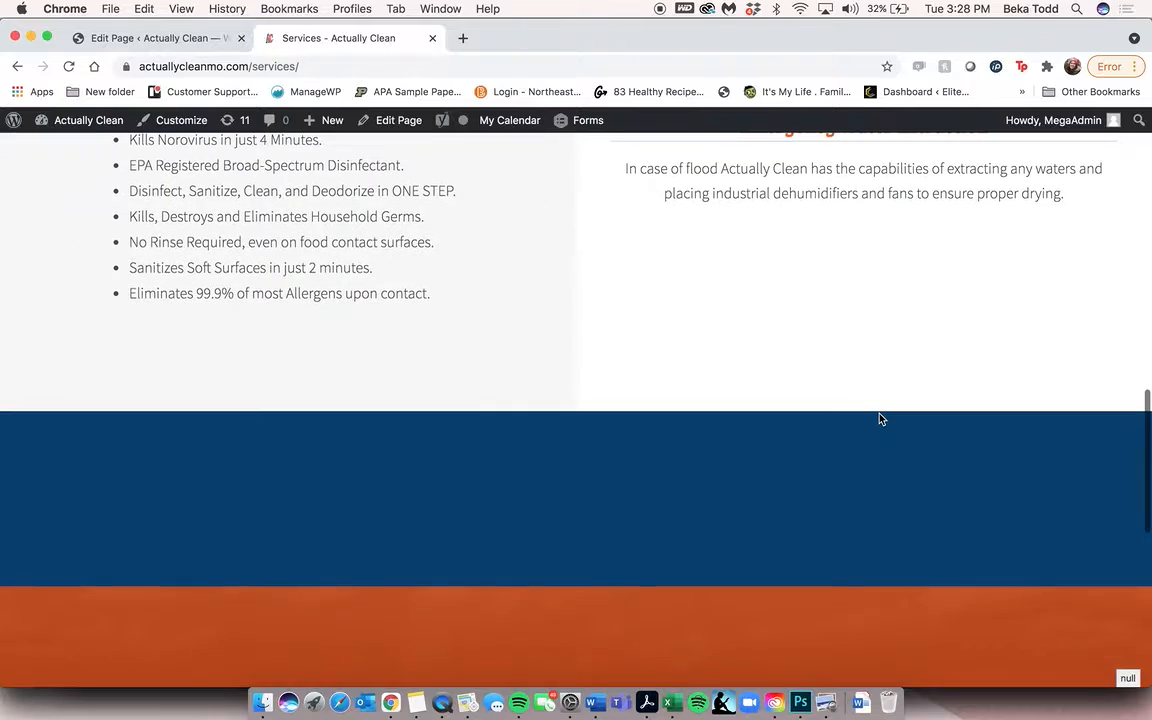
pyautogui.scroll(-3, 880, 419)
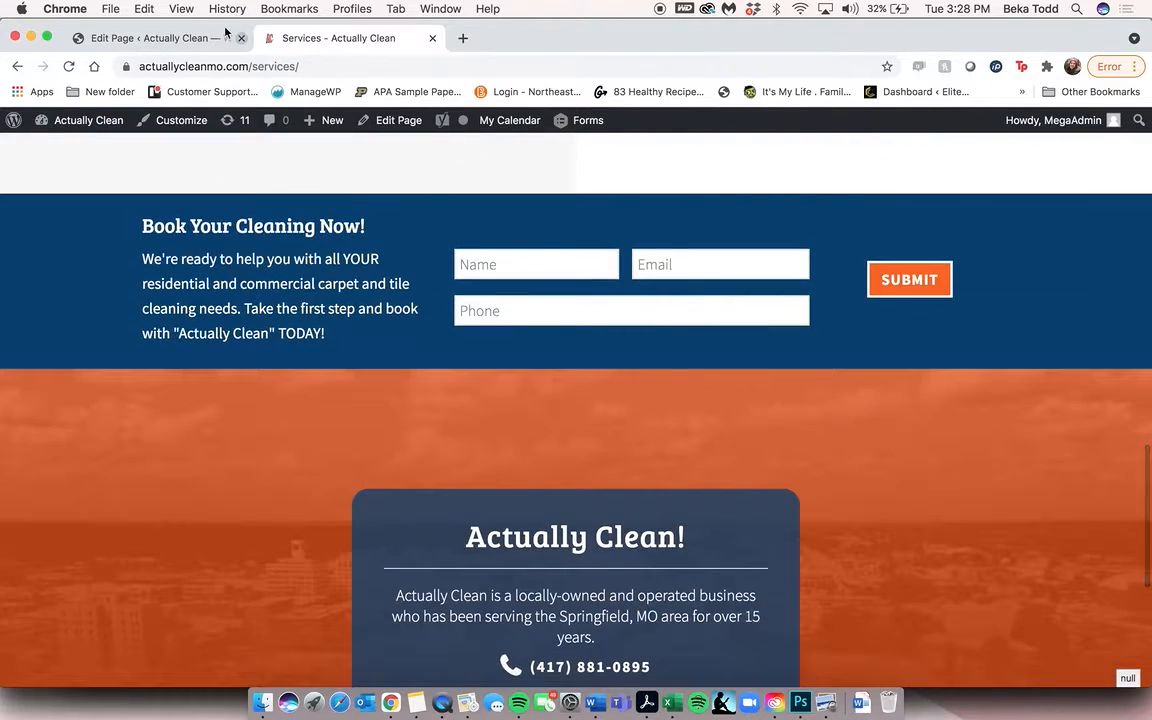
# Return to the Services page editor and select the heading "Quality, Reliable Residential & Commercial Floor Cleaning" in page section 1
pyautogui.click(174, 40)
pyautogui.scroll(-8, 450, 402)
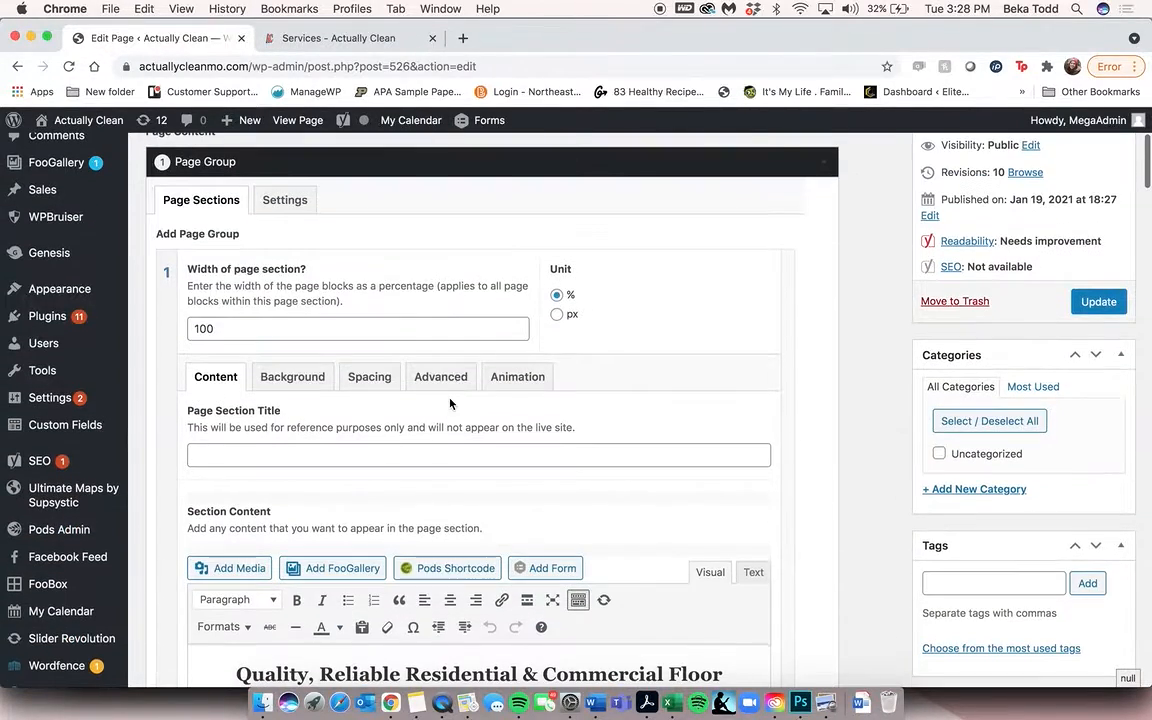
pyautogui.scroll(-1, 480, 560)
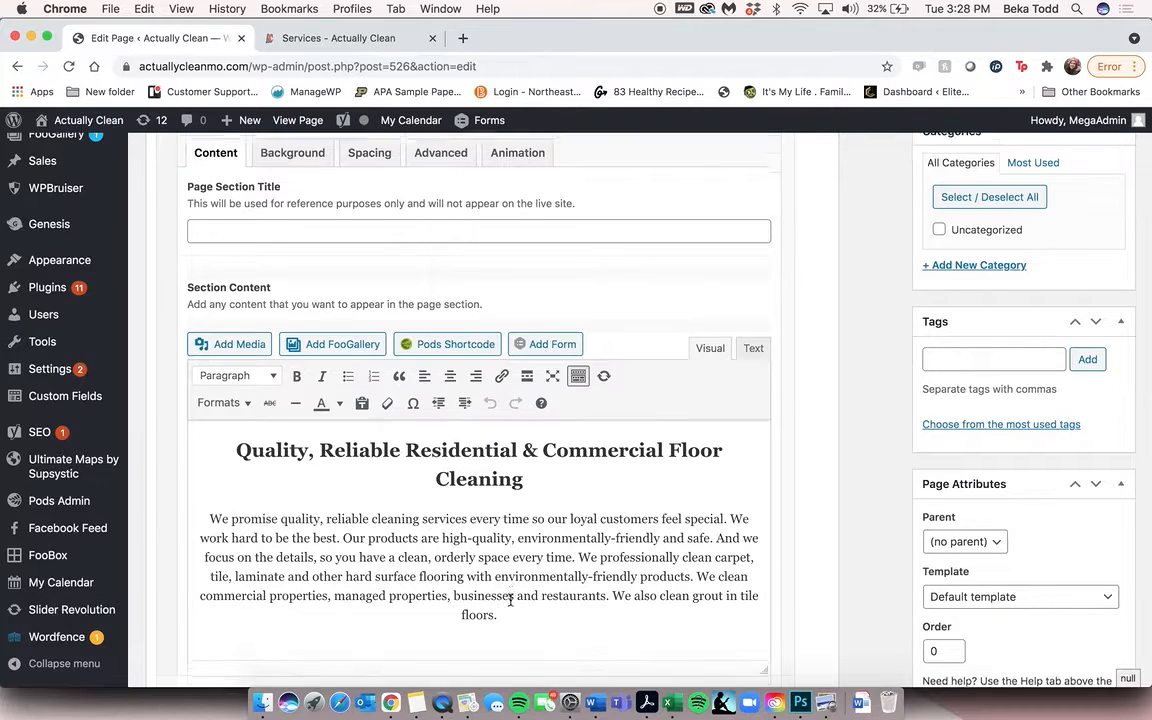
pyautogui.tripleClick(488, 420)
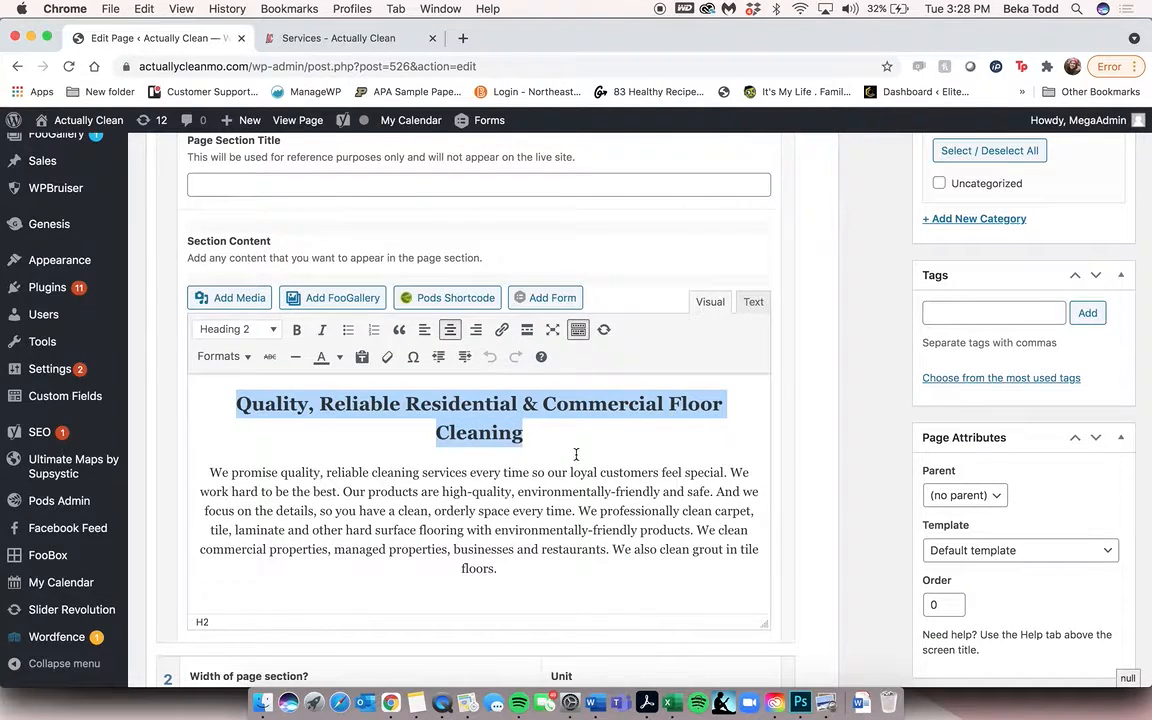
# Check the section content of page section 2 and show its background settings
pyautogui.scroll(-13, 604, 481)
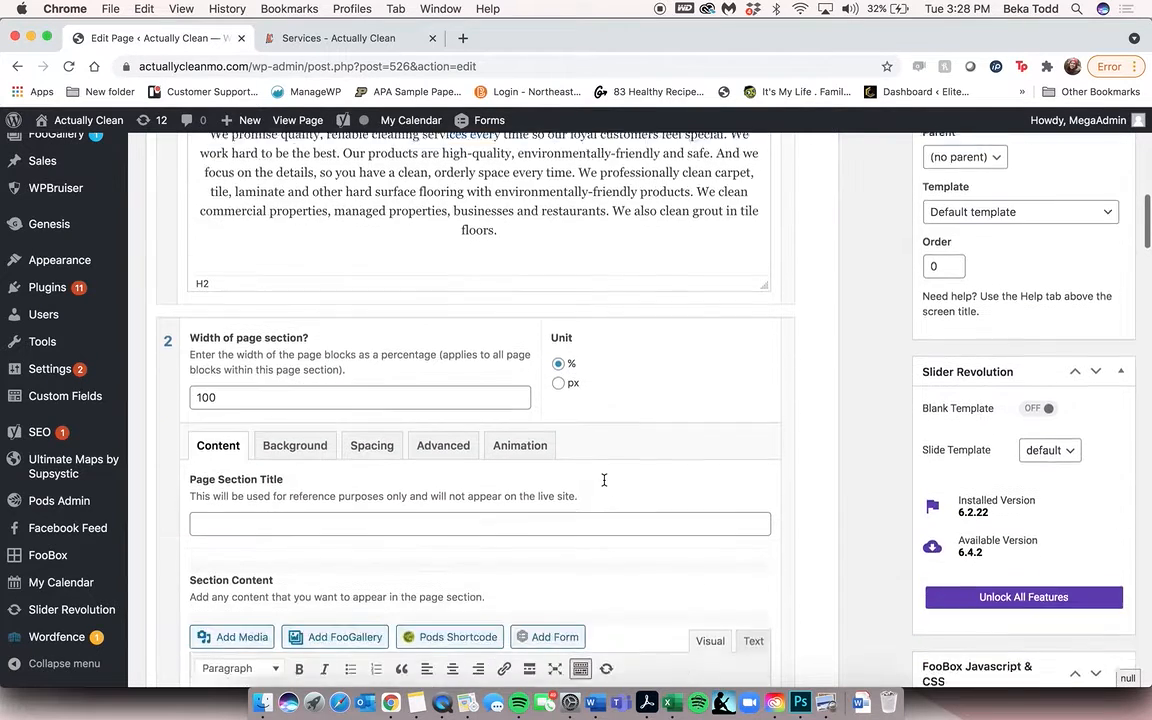
pyautogui.scroll(3, 604, 480)
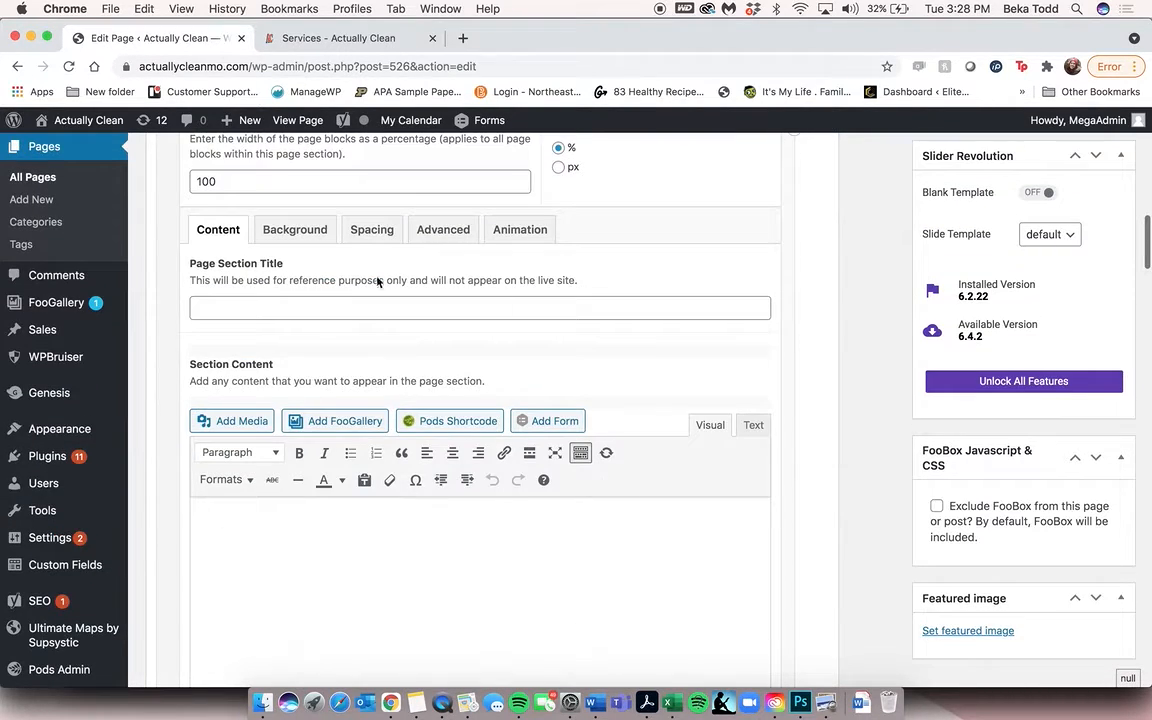
pyautogui.scroll(-3, 445, 640)
pyautogui.scroll(3, 445, 635)
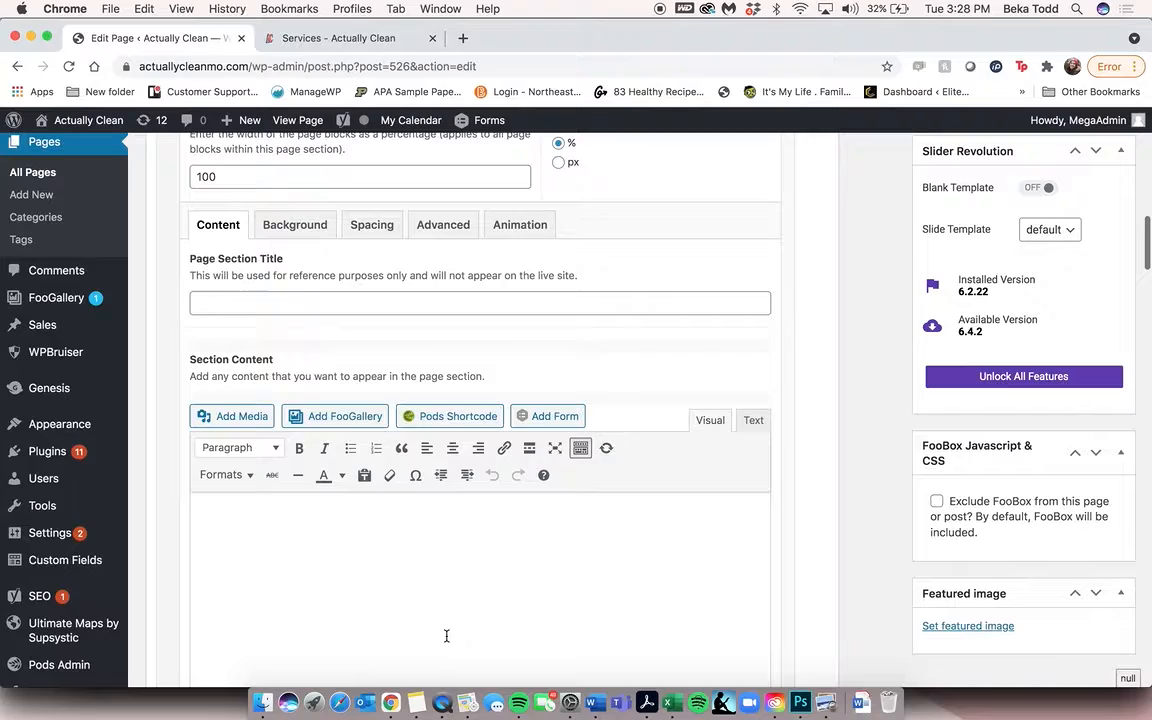
pyautogui.click(288, 226)
# Examine the family photo banner on the live Services page together with the intro text and service columns around it
pyautogui.click(305, 38)
pyautogui.scroll(5, 506, 490)
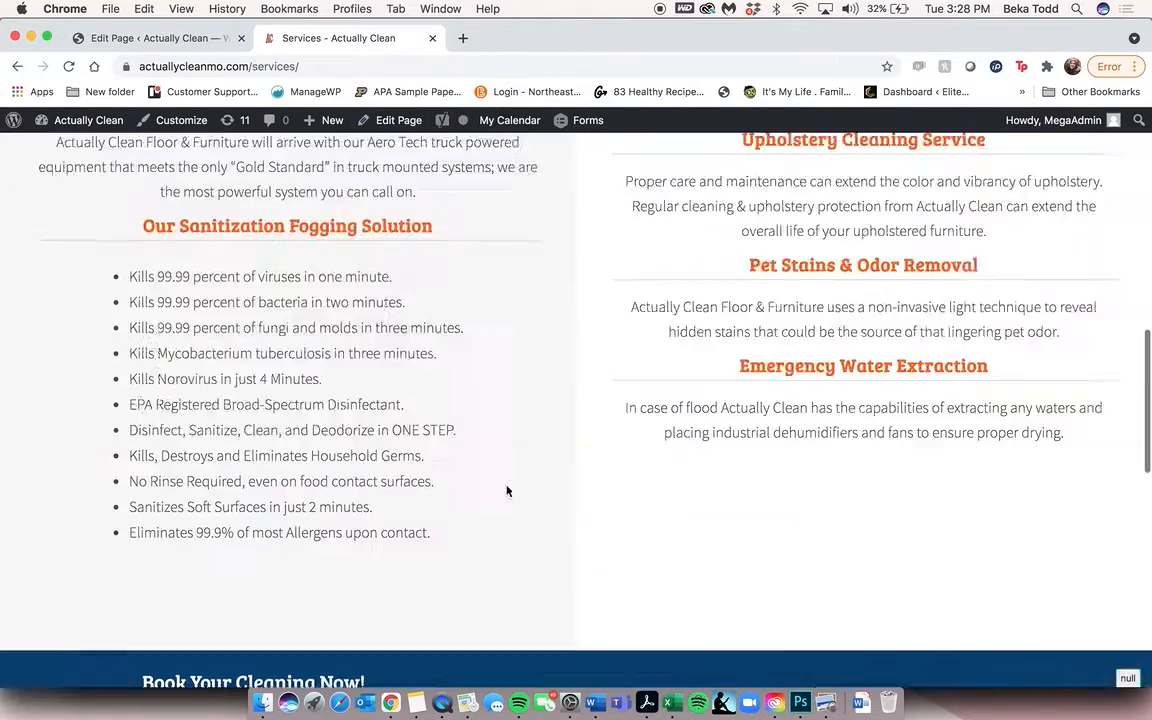
pyautogui.scroll(10, 506, 490)
pyautogui.scroll(-5, 506, 490)
pyautogui.scroll(1, 506, 490)
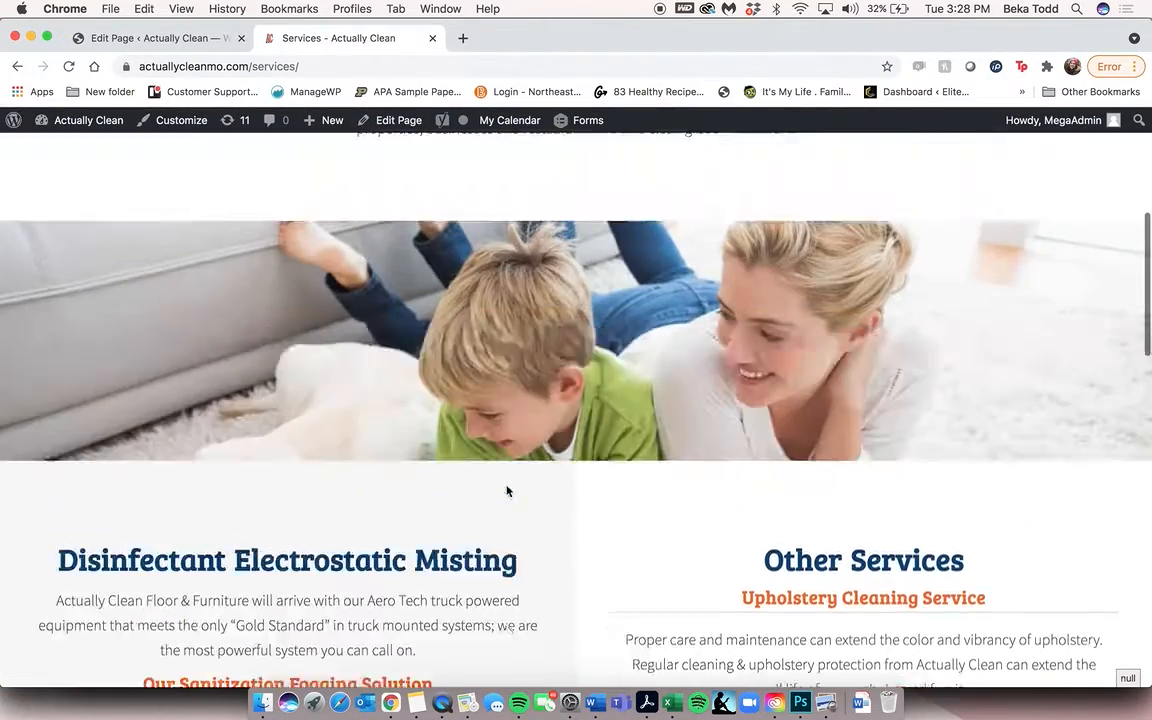
pyautogui.scroll(4, 506, 490)
pyautogui.scroll(-9, 506, 490)
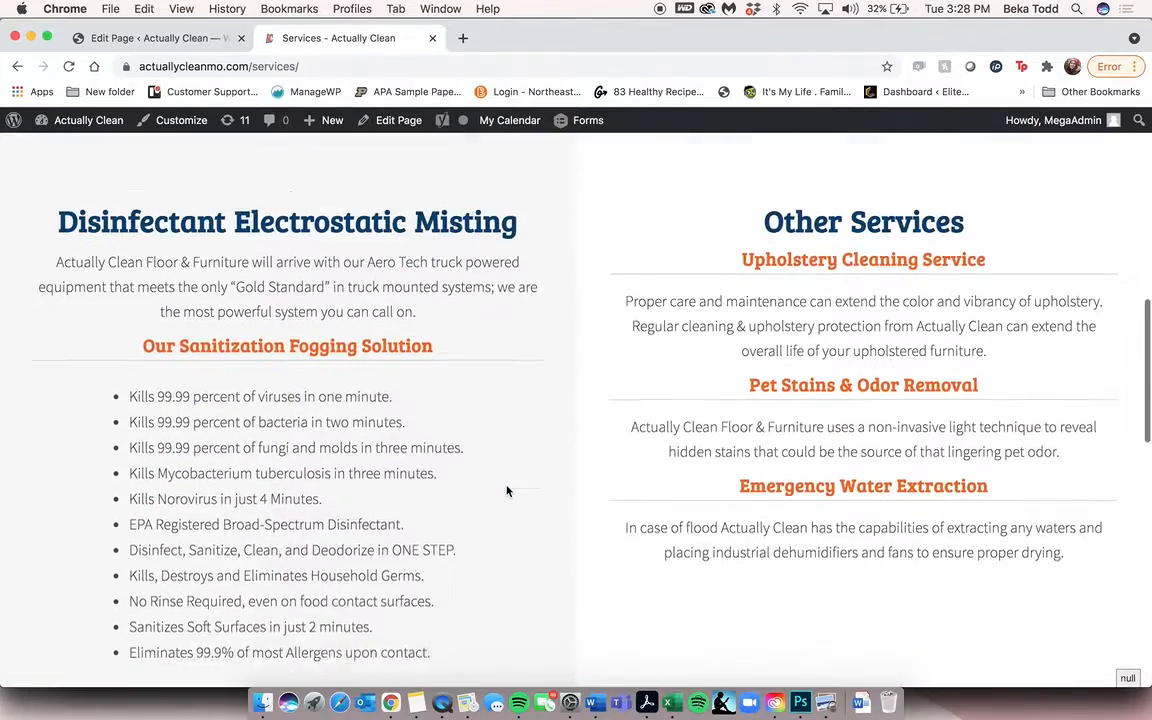
pyautogui.scroll(-1, 506, 490)
# Review the background, spacing, advanced and animation settings of page section 2 in the Services page editor
pyautogui.click(158, 38)
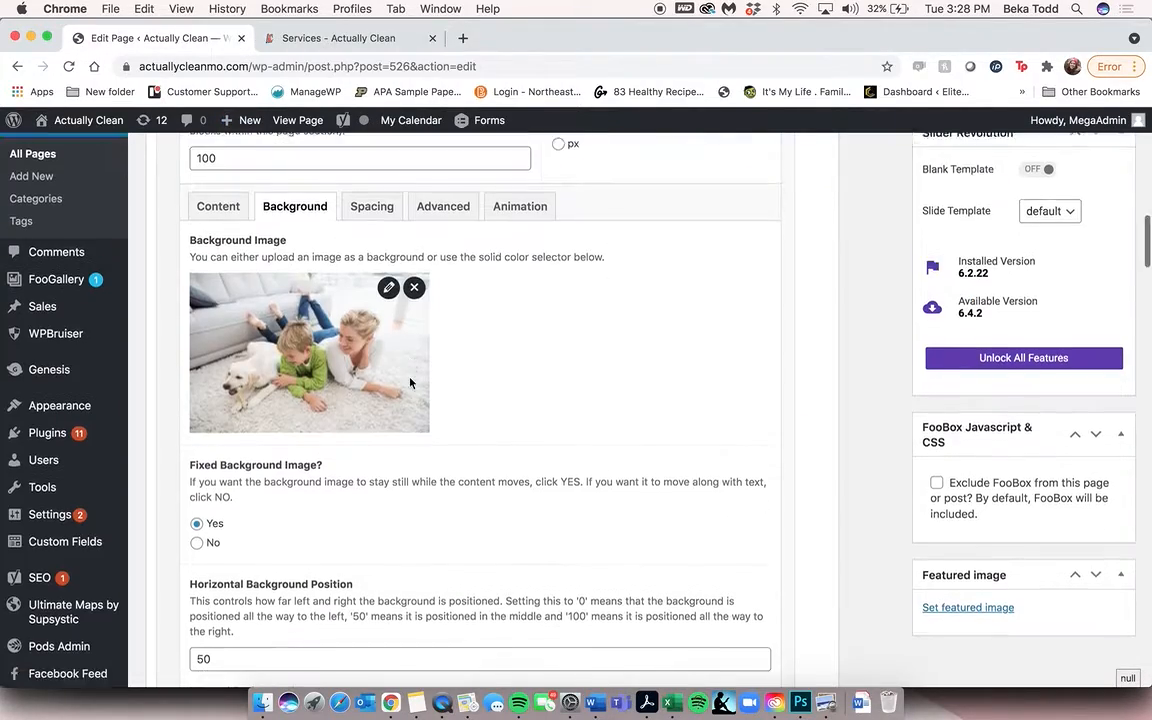
pyautogui.scroll(-4, 400, 370)
pyautogui.scroll(6, 410, 382)
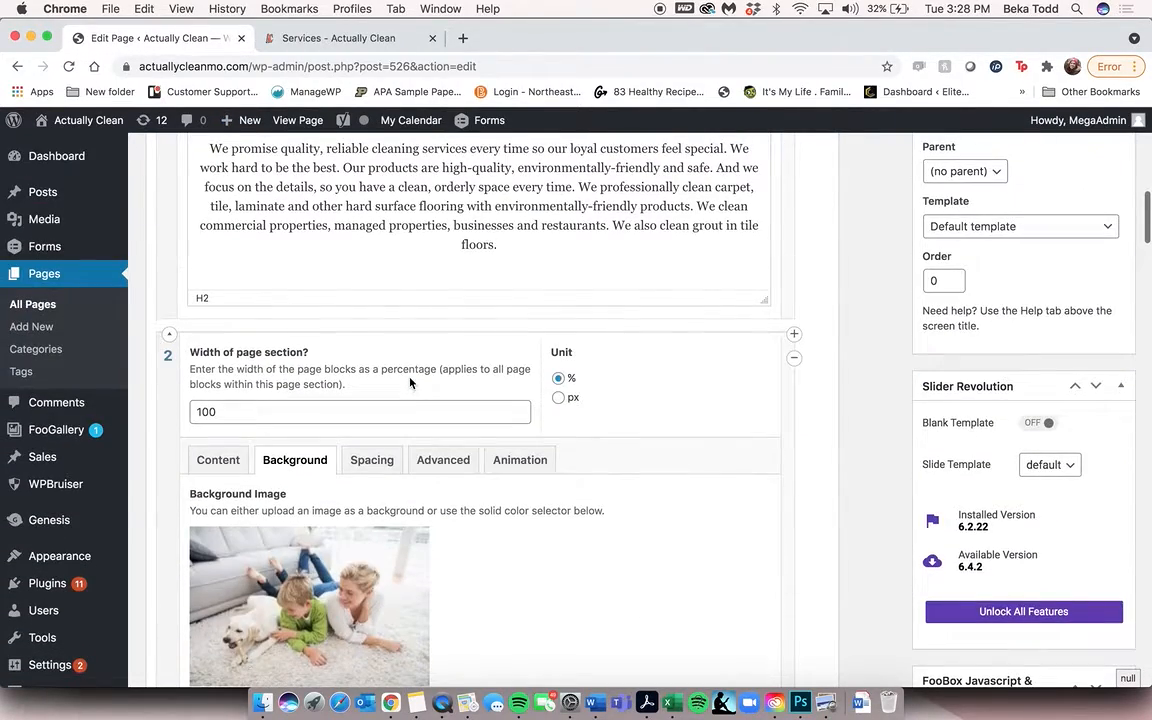
pyautogui.click(372, 460)
pyautogui.scroll(-1, 375, 465)
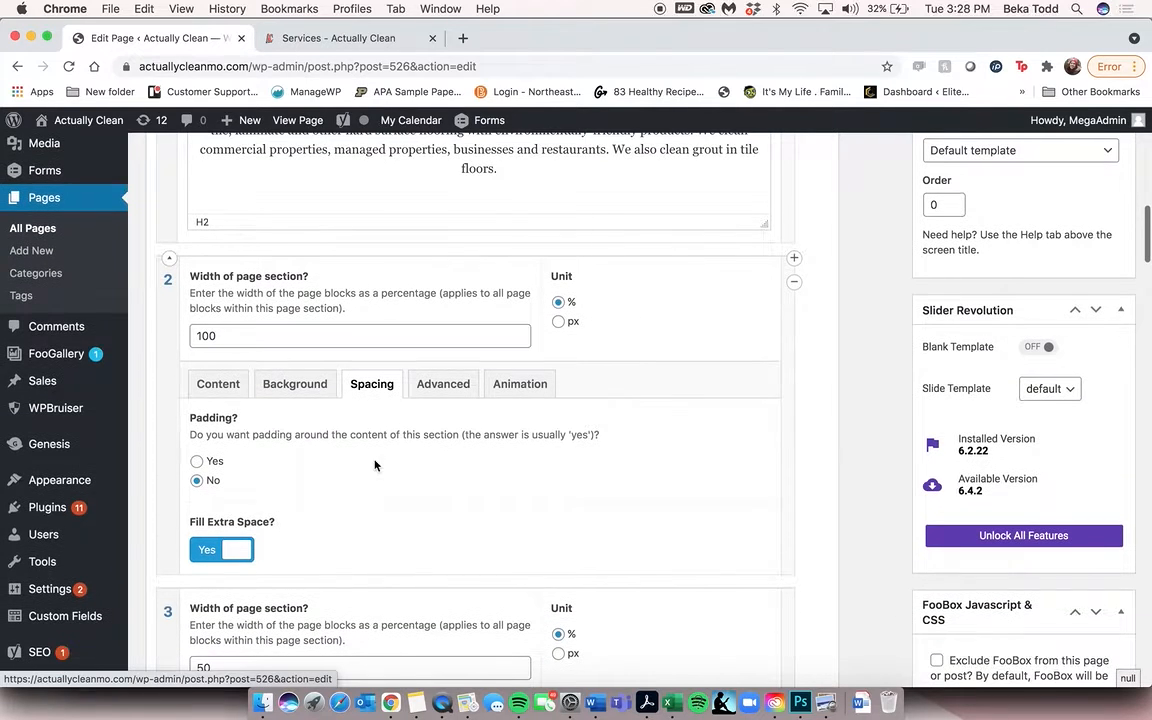
pyautogui.click(437, 393)
pyautogui.scroll(-8, 448, 507)
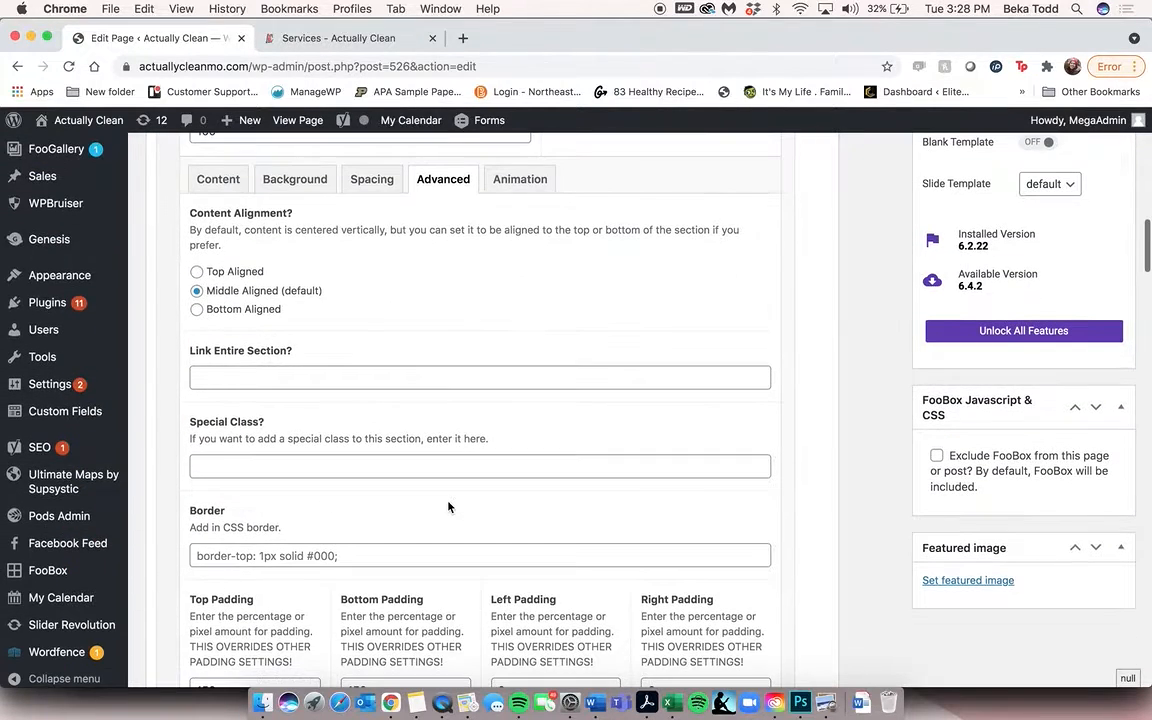
pyautogui.scroll(5, 448, 504)
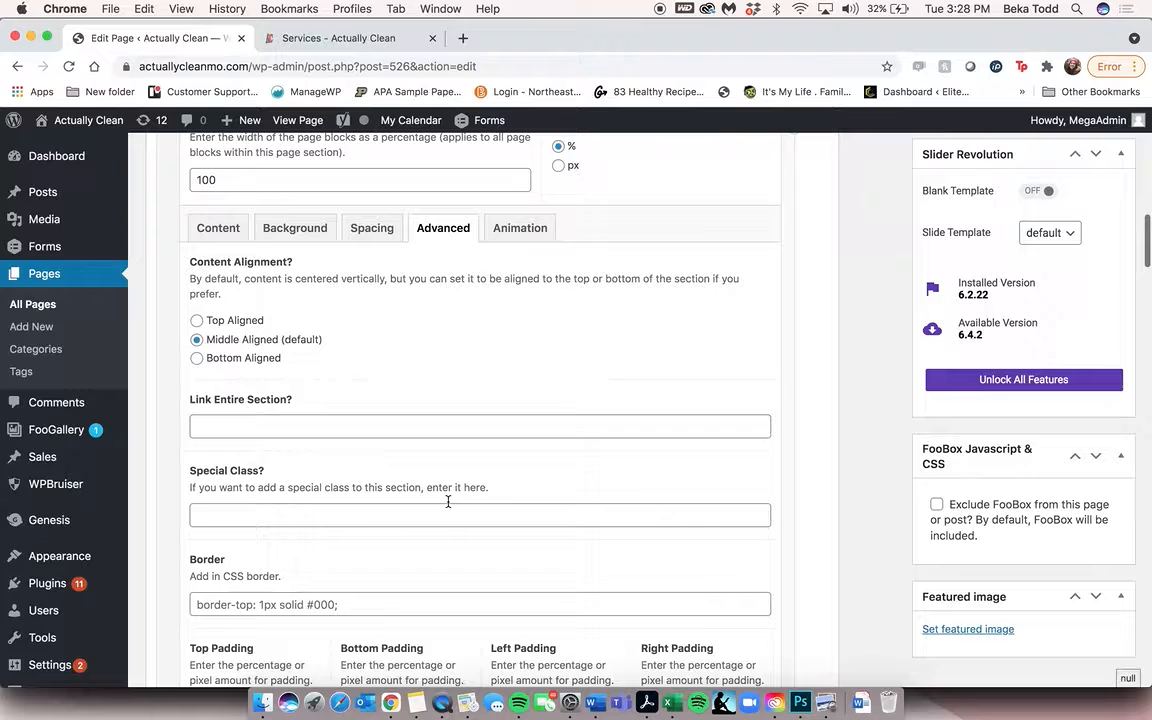
pyautogui.click(500, 230)
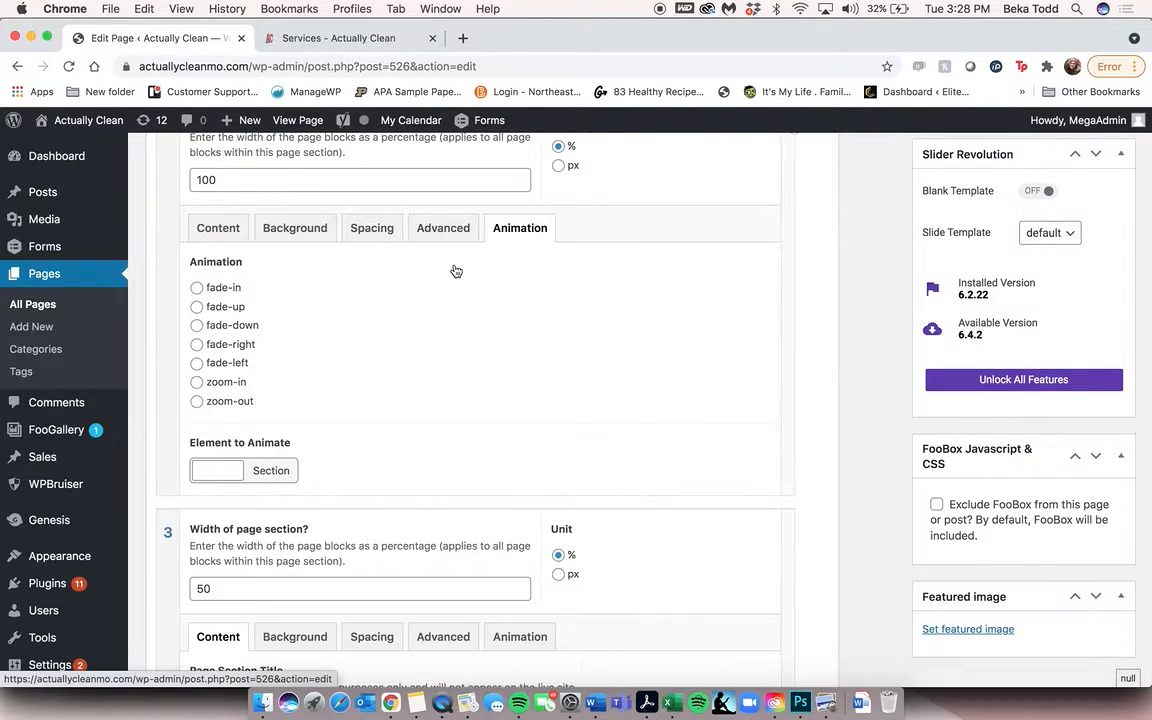
# Recheck the content of page section 2 and examine its background image, fixed-background and position settings
pyautogui.click(206, 226)
pyautogui.scroll(-2, 414, 342)
pyautogui.click(312, 204)
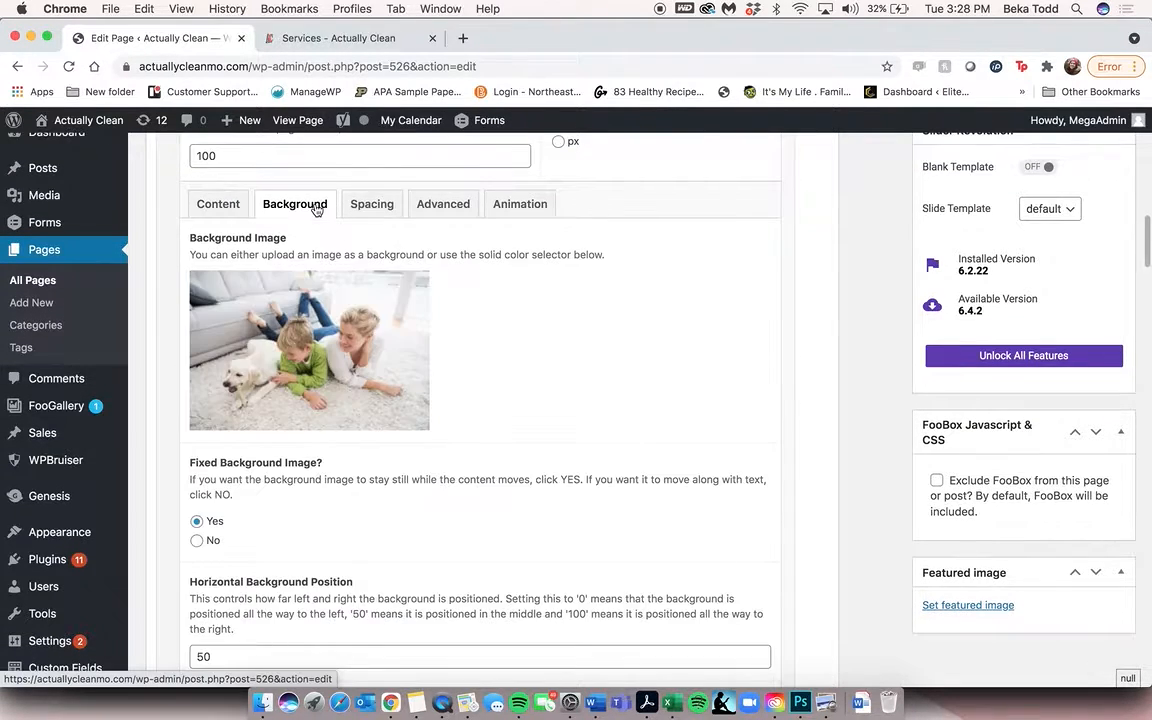
pyautogui.scroll(-4, 476, 445)
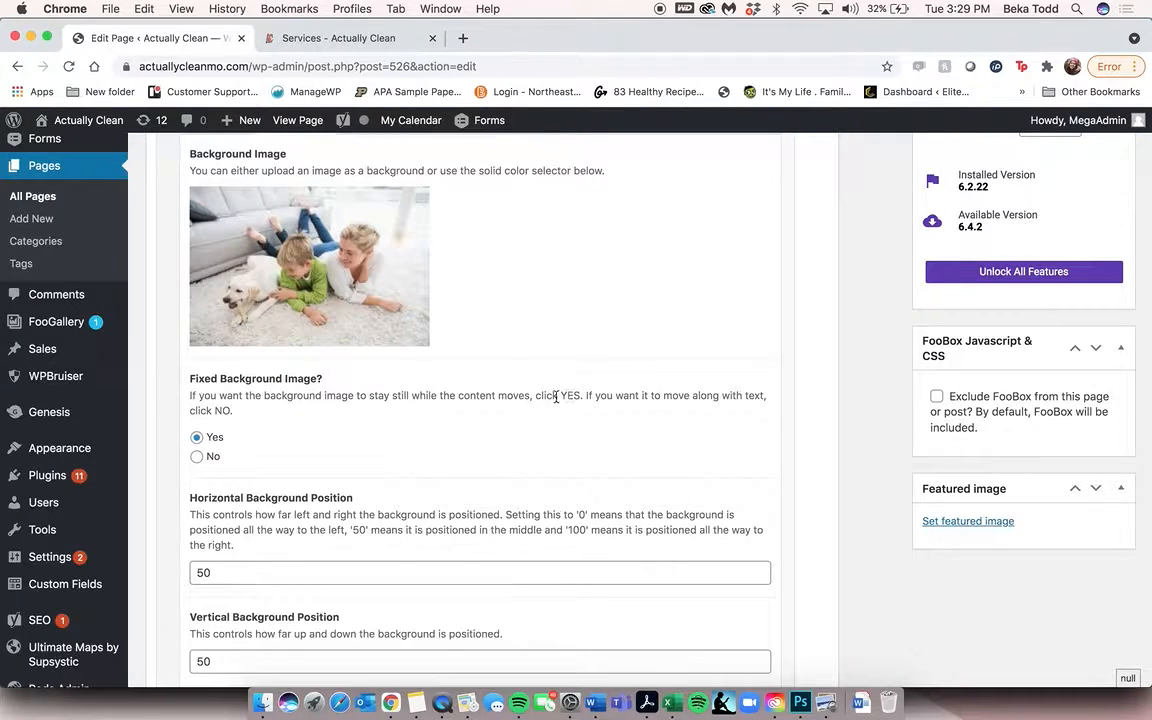
# Compare the fixed background setting with how the photo banner behaves on the live Services page, and return to the page editor
pyautogui.click(330, 38)
pyautogui.scroll(5, 495, 366)
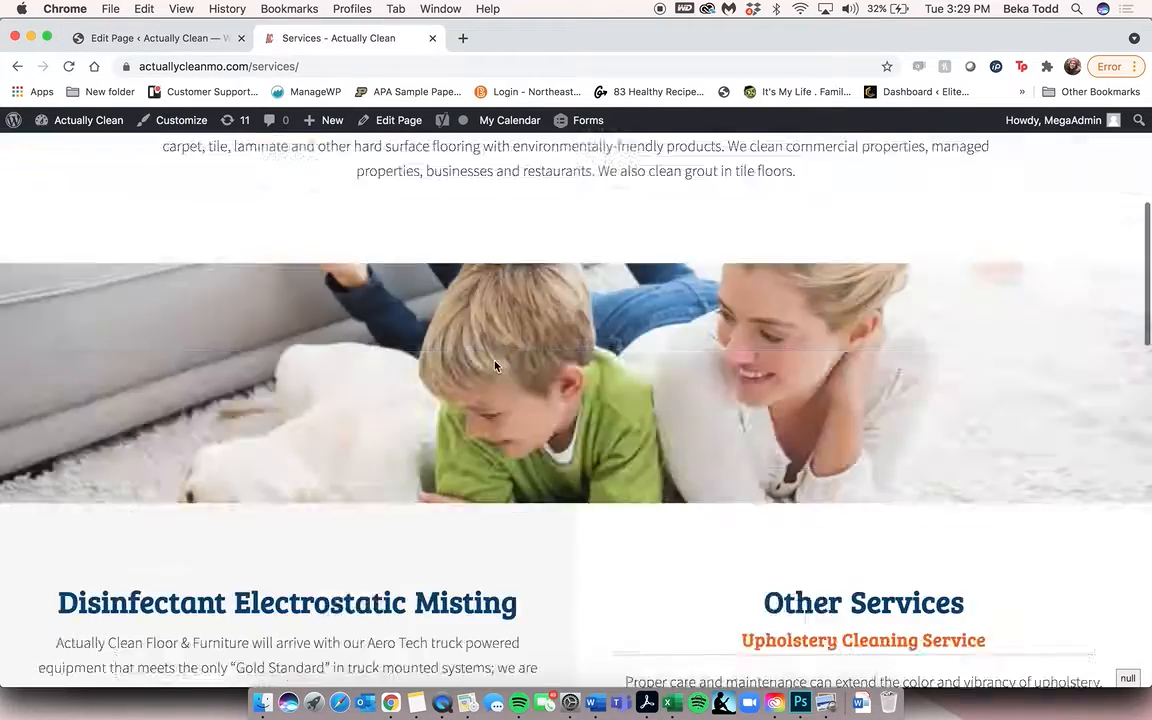
pyautogui.scroll(3, 494, 363)
pyautogui.scroll(-5, 494, 363)
pyautogui.scroll(5, 494, 363)
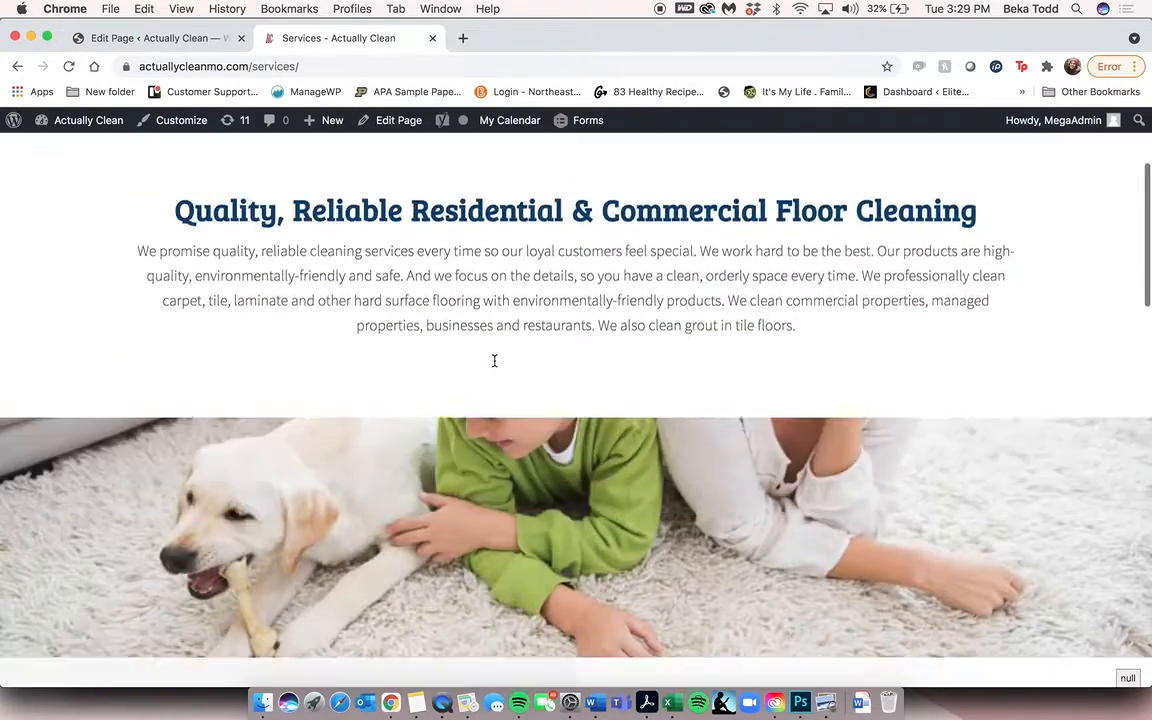
pyautogui.scroll(-5, 494, 361)
pyautogui.click(169, 40)
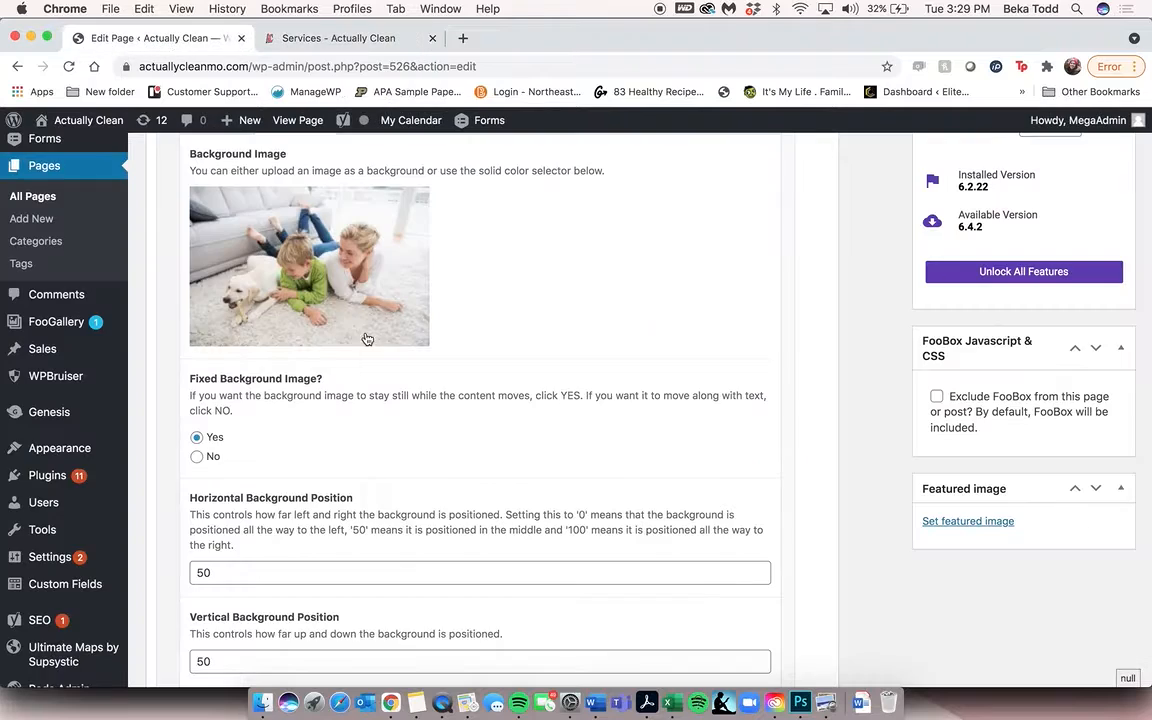
# Show the content of page section 2 again and locate its option for adding a row
pyautogui.moveTo(370, 200)
pyautogui.scroll(3, 452, 321)
pyautogui.click(206, 288)
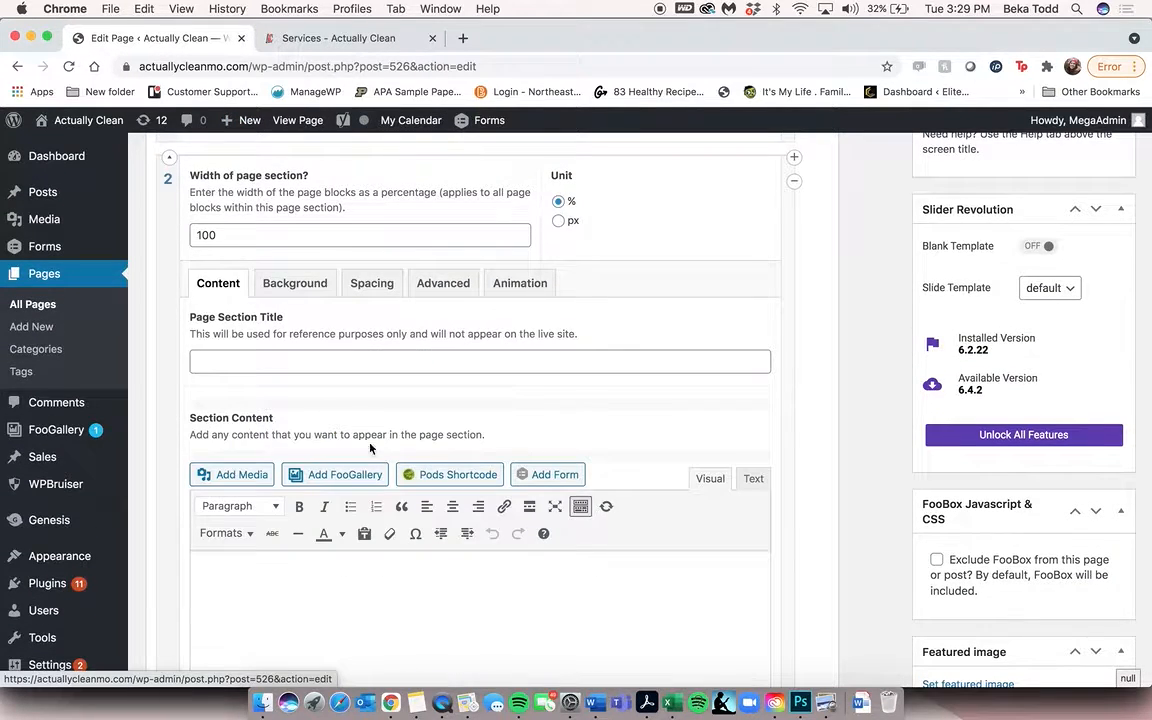
pyautogui.scroll(1, 372, 448)
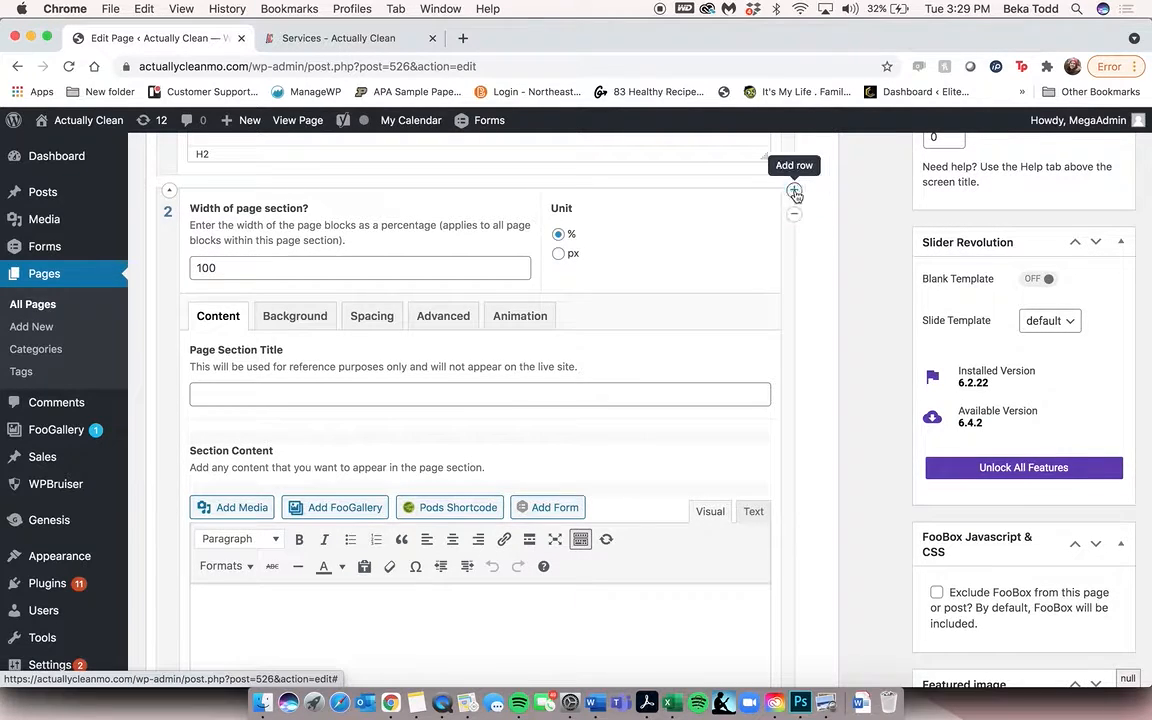
# Compare the "Disinfectant Electrostatic Misting" content in page section 3 with its column on the live Services page
pyautogui.scroll(-10, 681, 373)
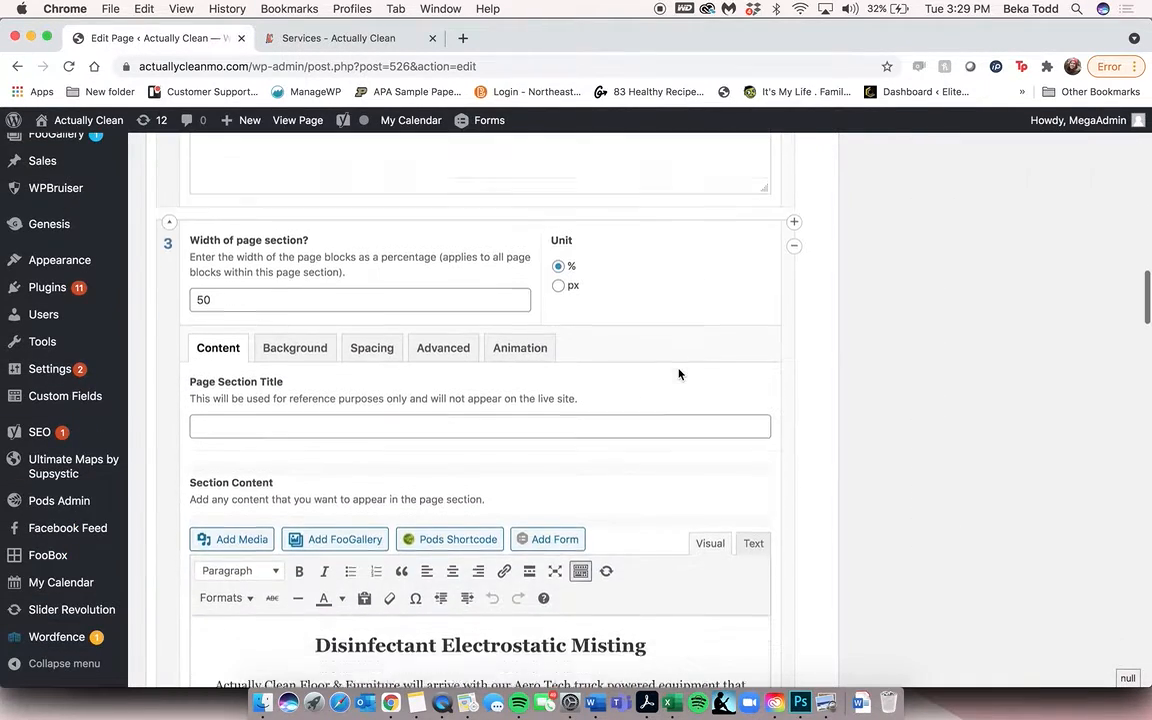
pyautogui.scroll(-2, 680, 373)
pyautogui.scroll(-3, 679, 369)
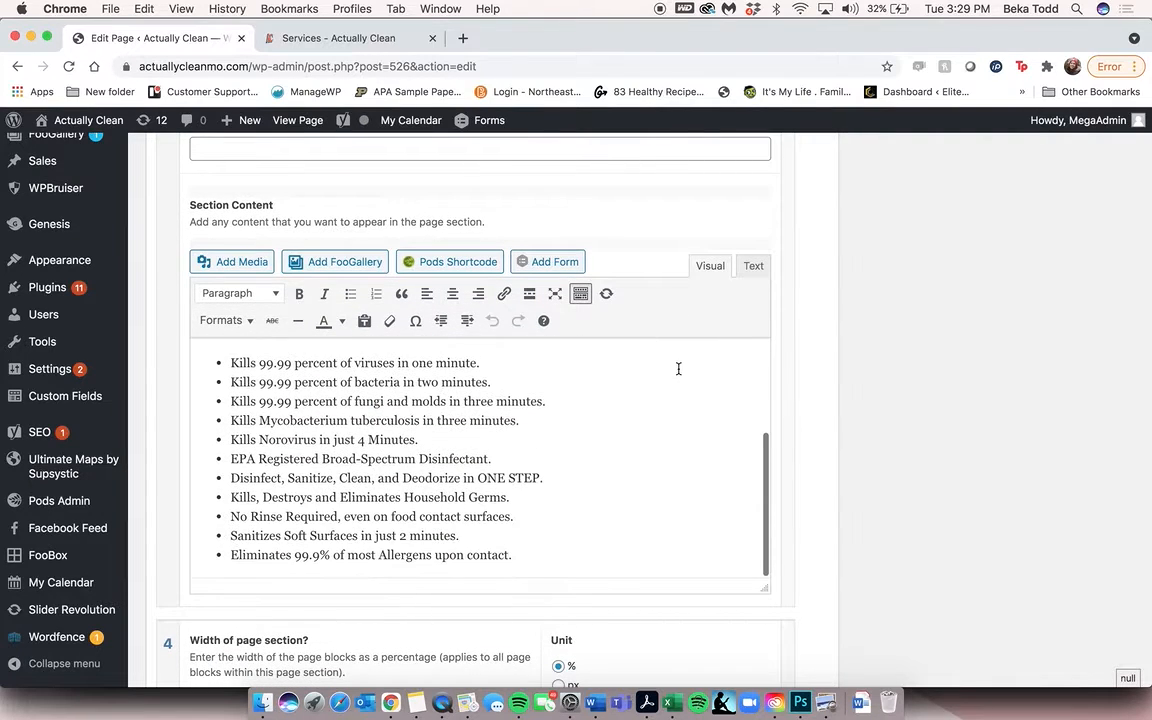
pyautogui.click(340, 38)
pyautogui.scroll(-3, 465, 325)
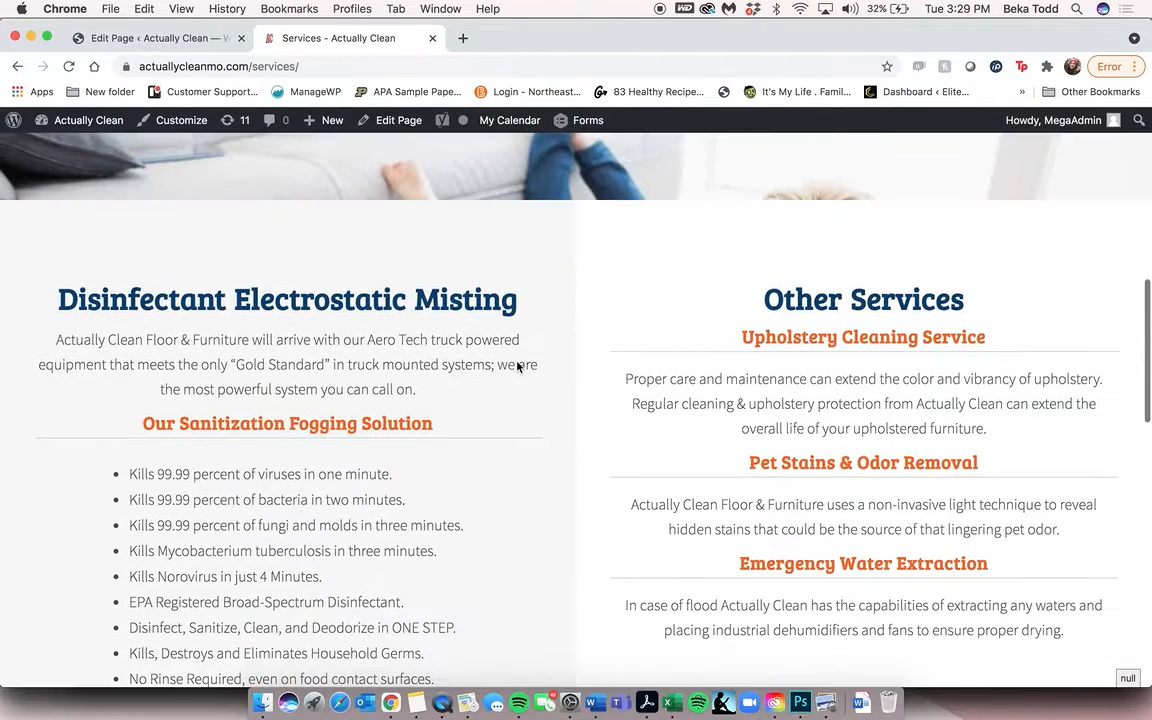
pyautogui.scroll(-3, 427, 415)
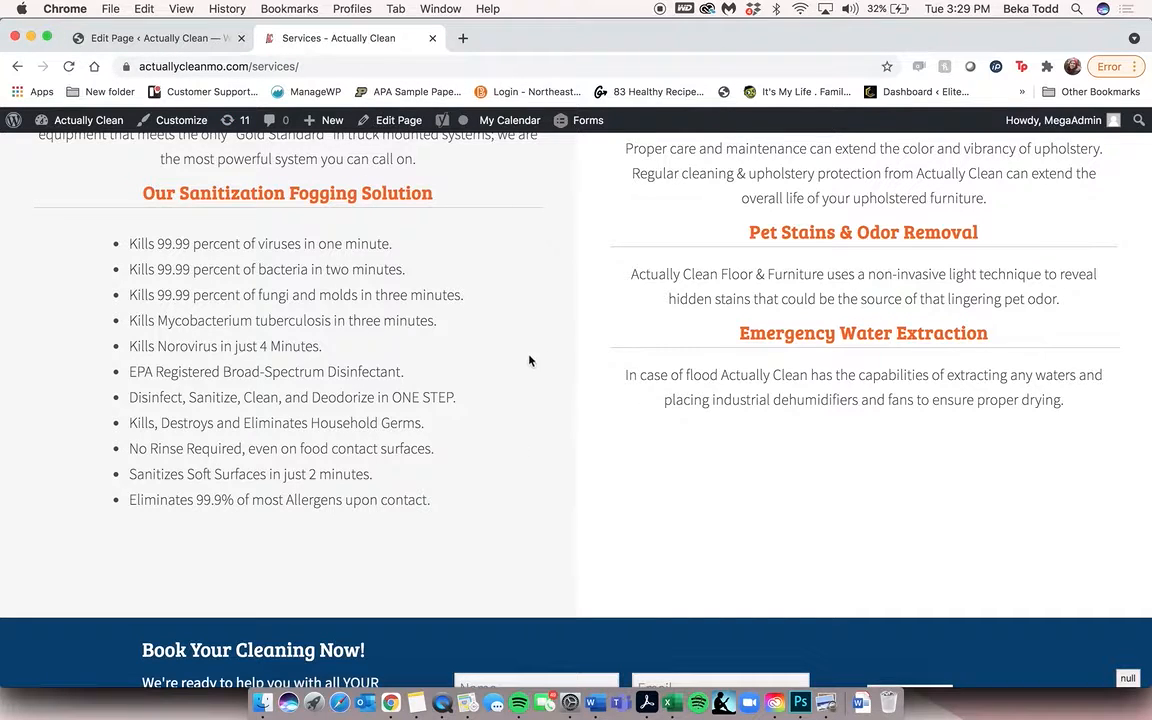
pyautogui.click(184, 38)
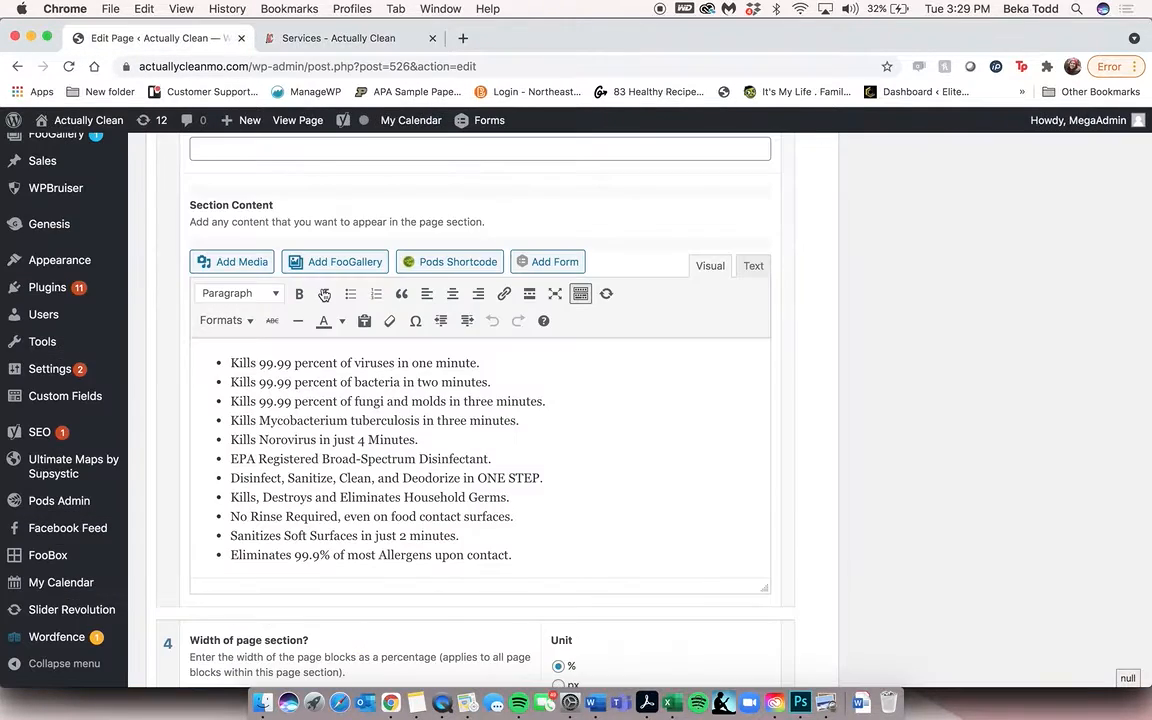
# Review the background image, fixed-background, position and color settings of page section 3
pyautogui.scroll(1, 323, 295)
pyautogui.click(294, 216)
pyautogui.scroll(-5, 285, 450)
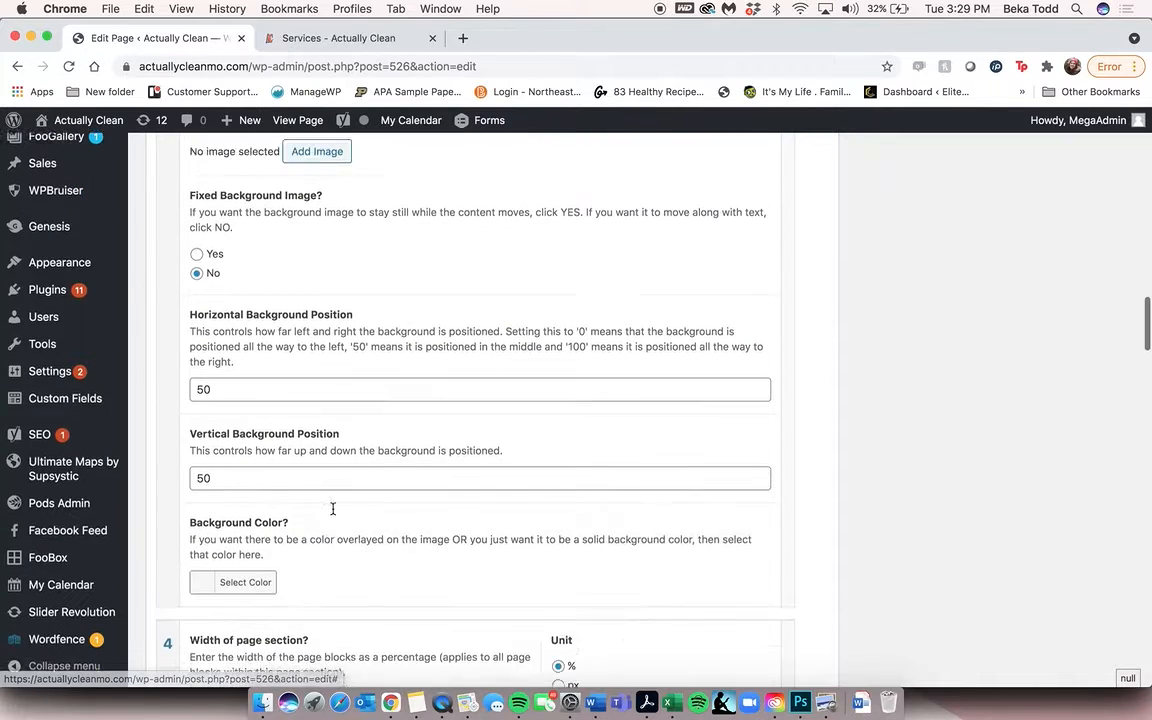
# Inspect the hex code of page section 3's background color without changing it
pyautogui.click(272, 541)
pyautogui.tripleClick(314, 539)
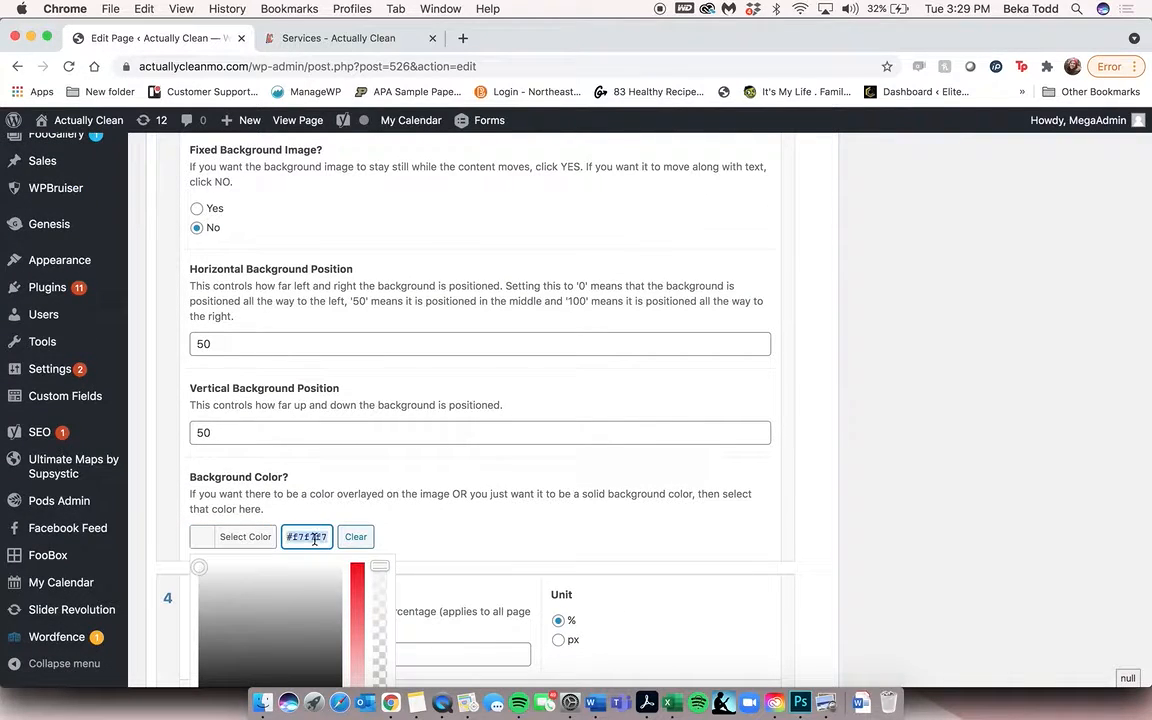
pyautogui.click(360, 489)
# Review the "Other Services" content of page section 4, down to its "Emergency Water Extraction" text
pyautogui.scroll(-10, 360, 490)
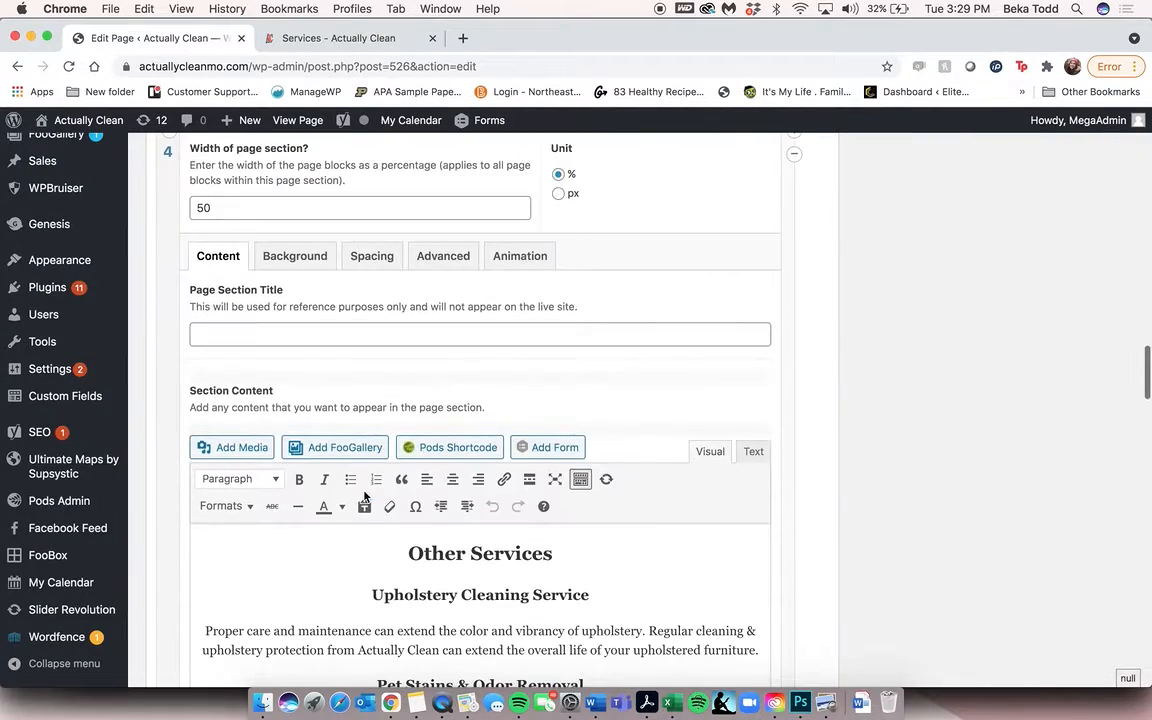
pyautogui.scroll(-2, 513, 512)
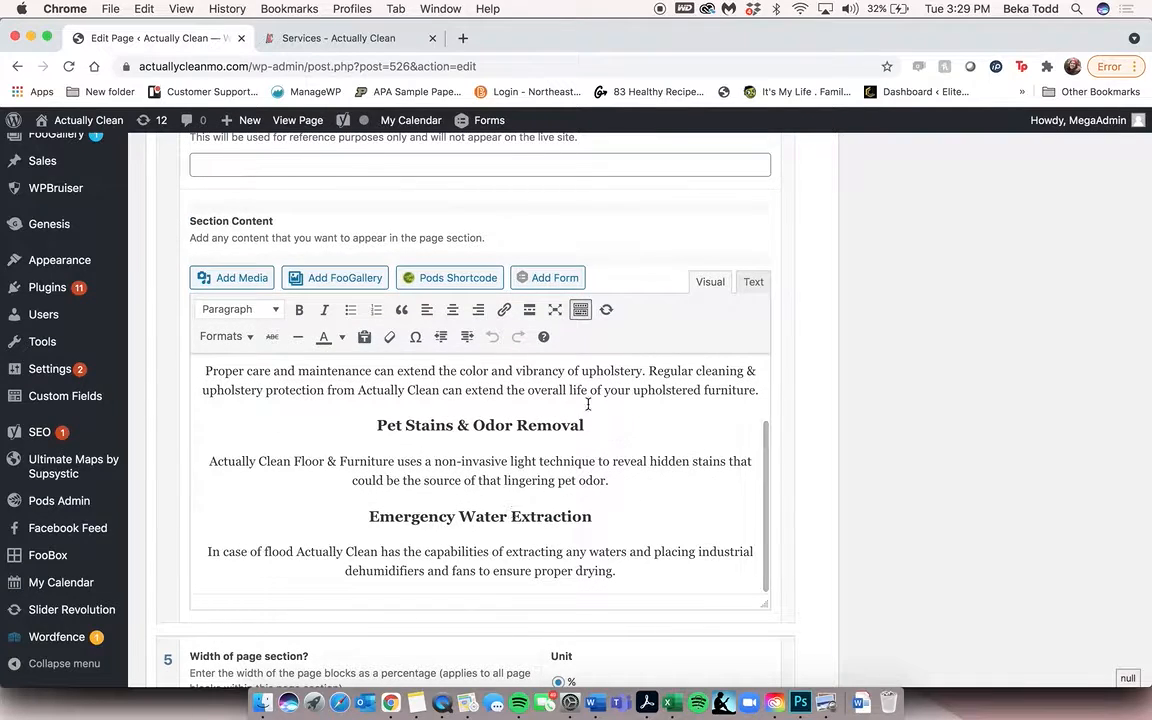
pyautogui.scroll(-5, 586, 535)
# Compare the form shortcode in page section 5 with the booking form on the live Services page, and check that section's background settings
pyautogui.scroll(-3, 554, 536)
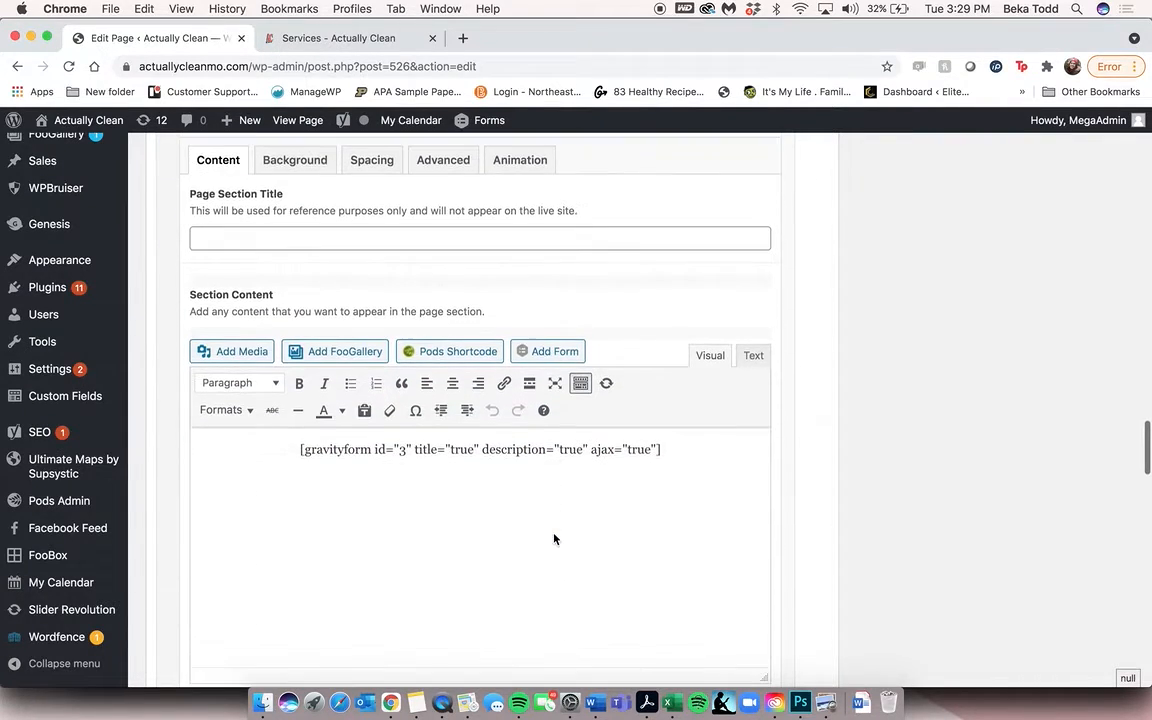
pyautogui.click(554, 521)
pyautogui.press('super+a')
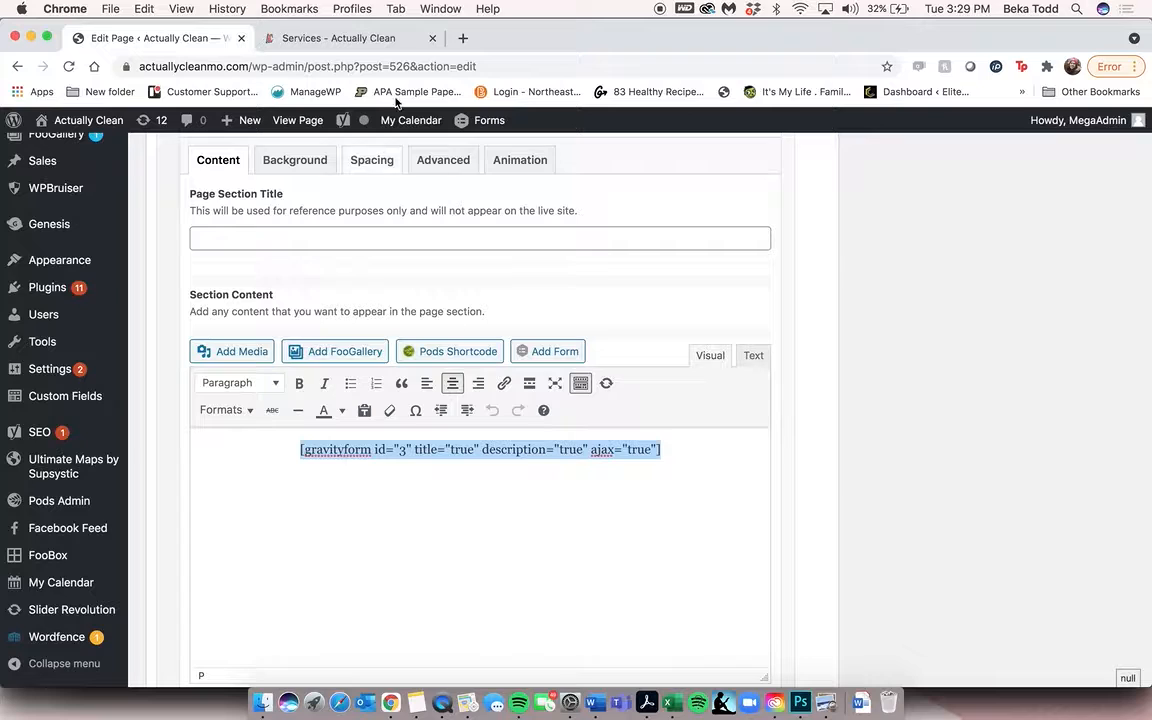
pyautogui.click(335, 37)
pyautogui.scroll(-4, 570, 424)
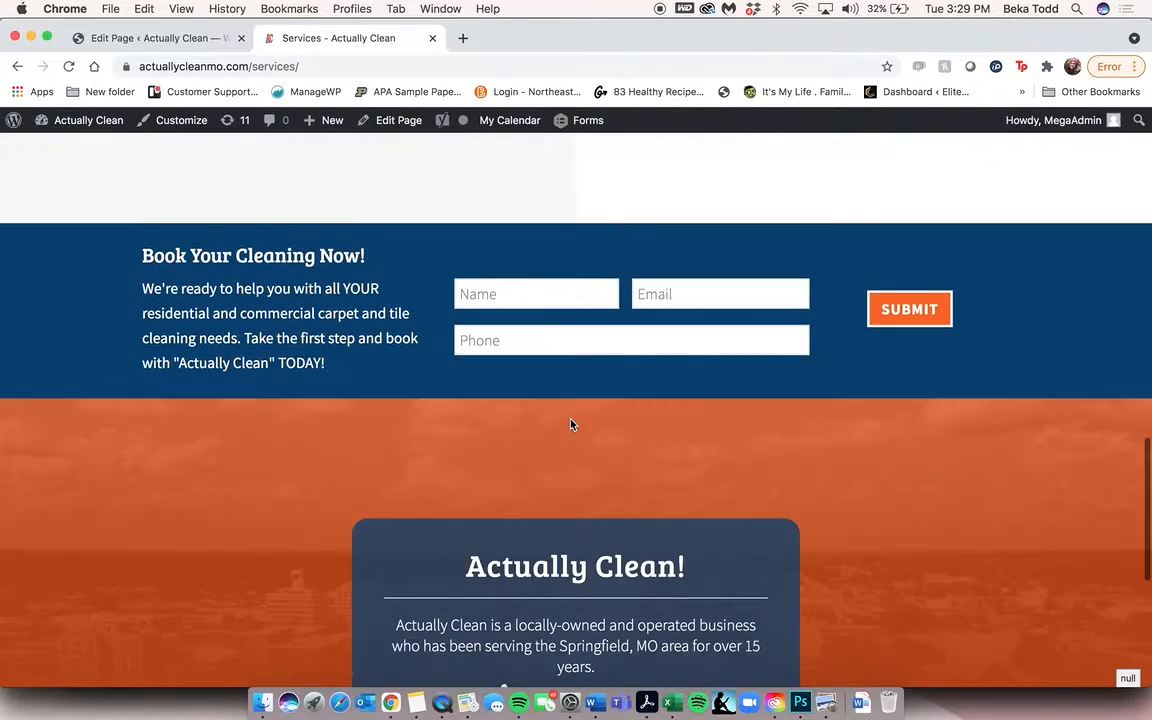
pyautogui.click(163, 40)
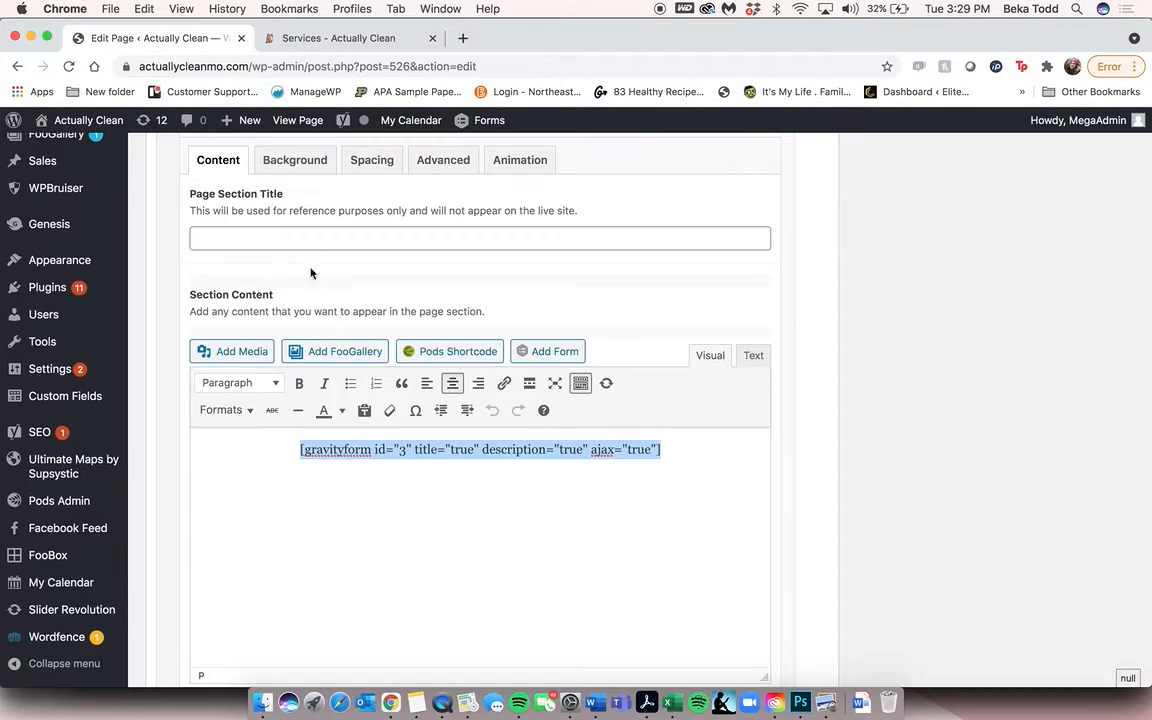
pyautogui.click(295, 160)
pyautogui.scroll(-1, 316, 591)
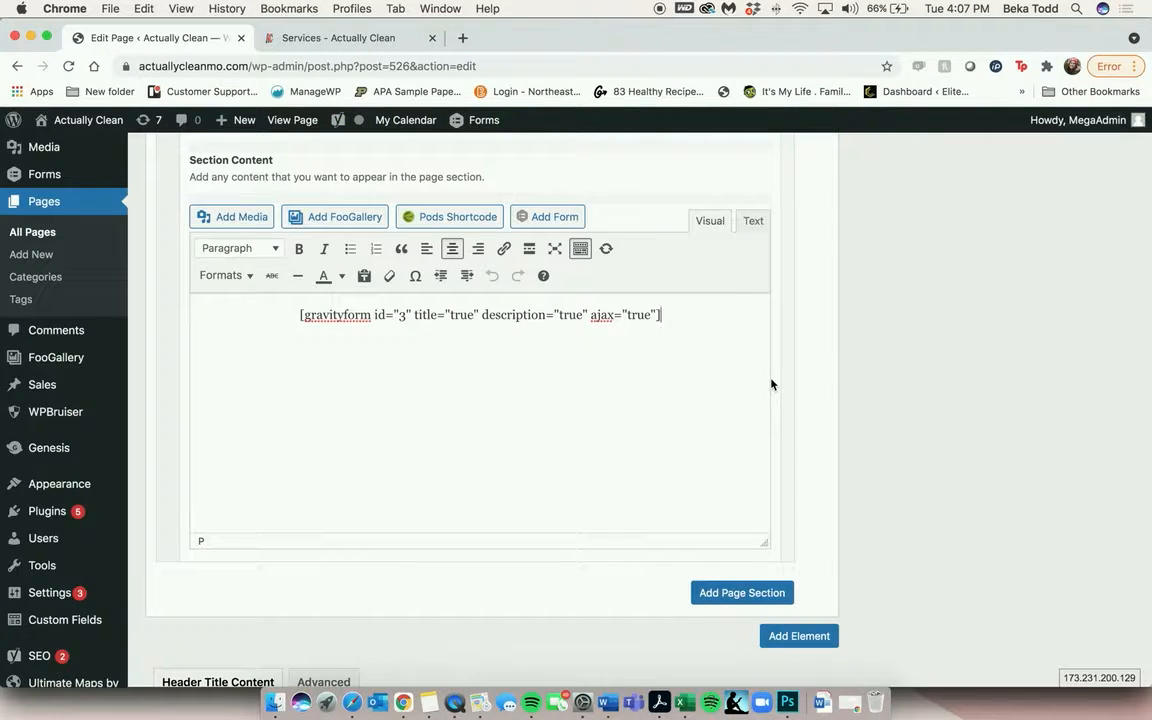
# Add page section 6 below the form section with the content lines "Title", "here's some information" and "Click here to learn more."
pyautogui.click(725, 594)
pyautogui.scroll(-5, 724, 594)
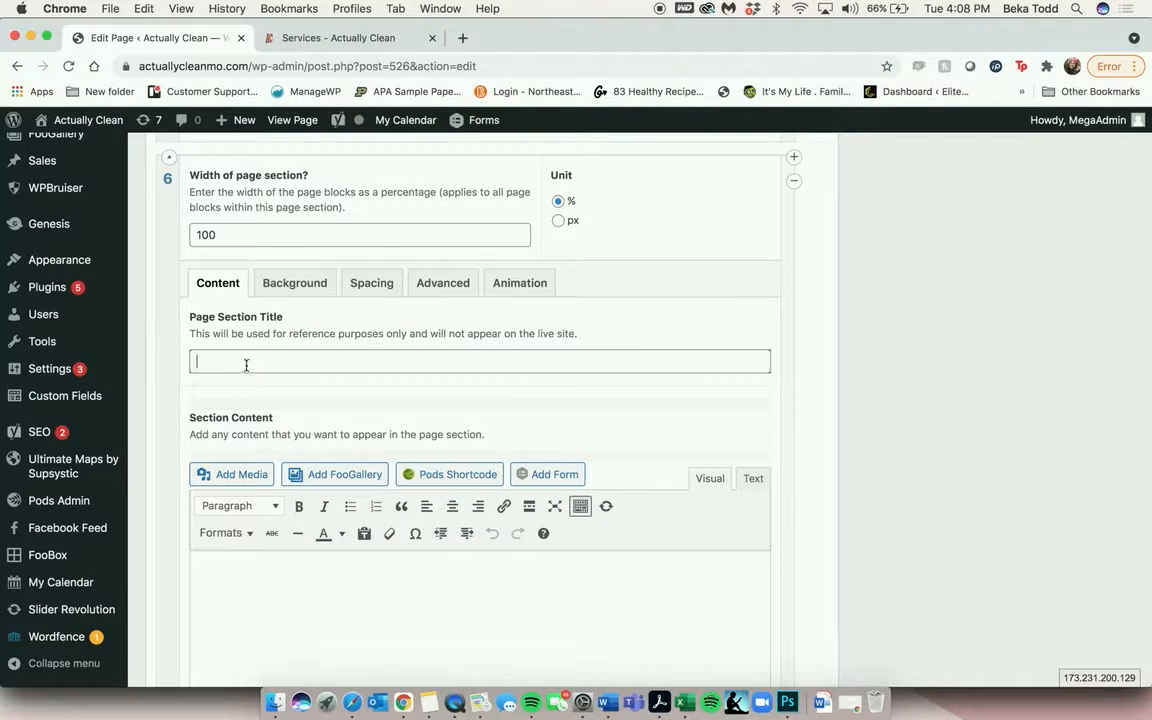
pyautogui.scroll(-3, 246, 365)
pyautogui.click(258, 410)
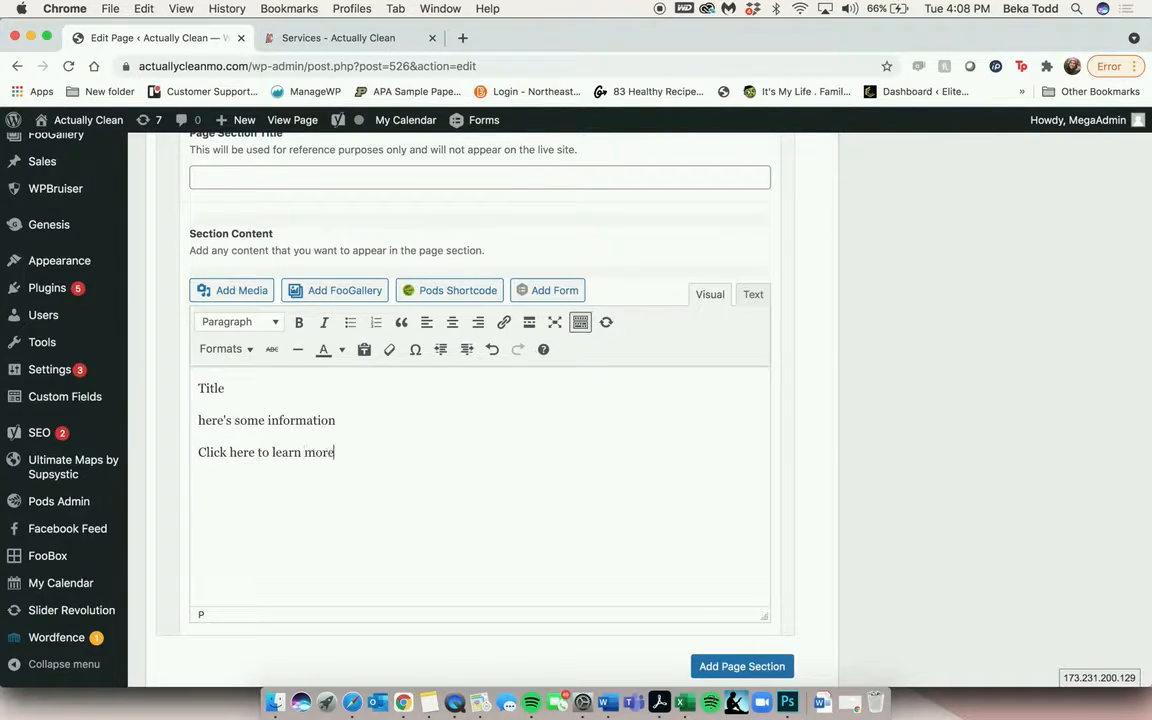
# Center all the text in section 6 and format the "Title" line as Heading 2
pyautogui.press('super+a')
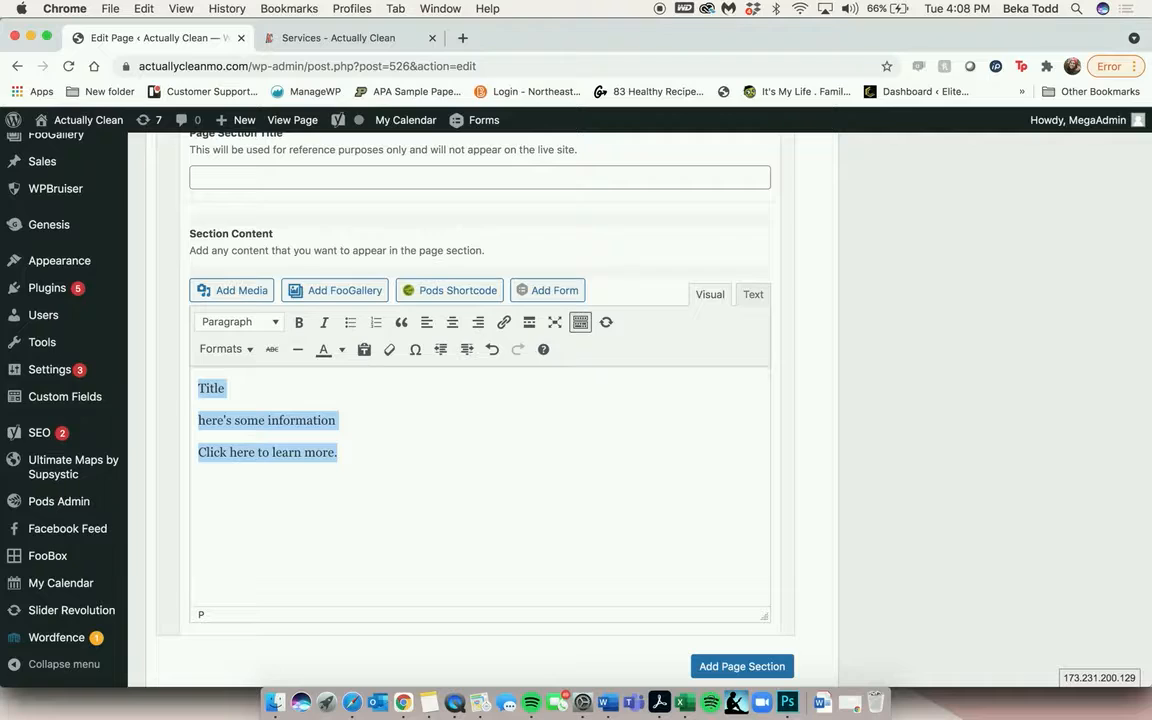
pyautogui.click(453, 322)
pyautogui.doubleClick(482, 389)
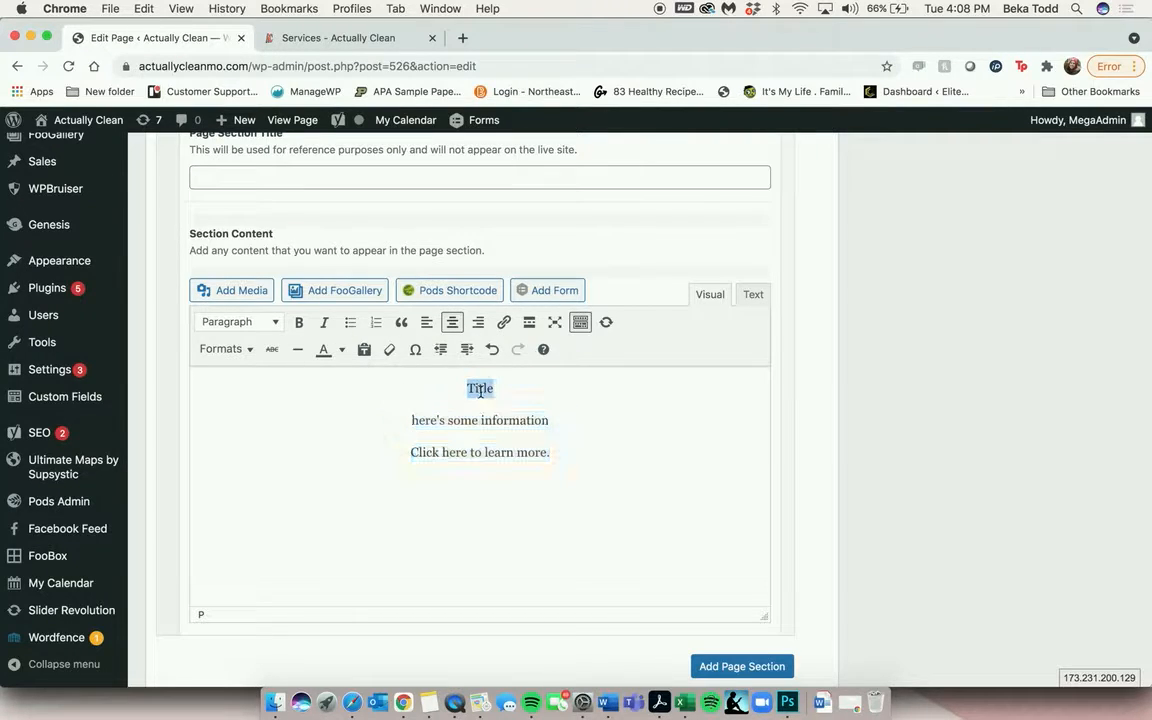
pyautogui.click(278, 322)
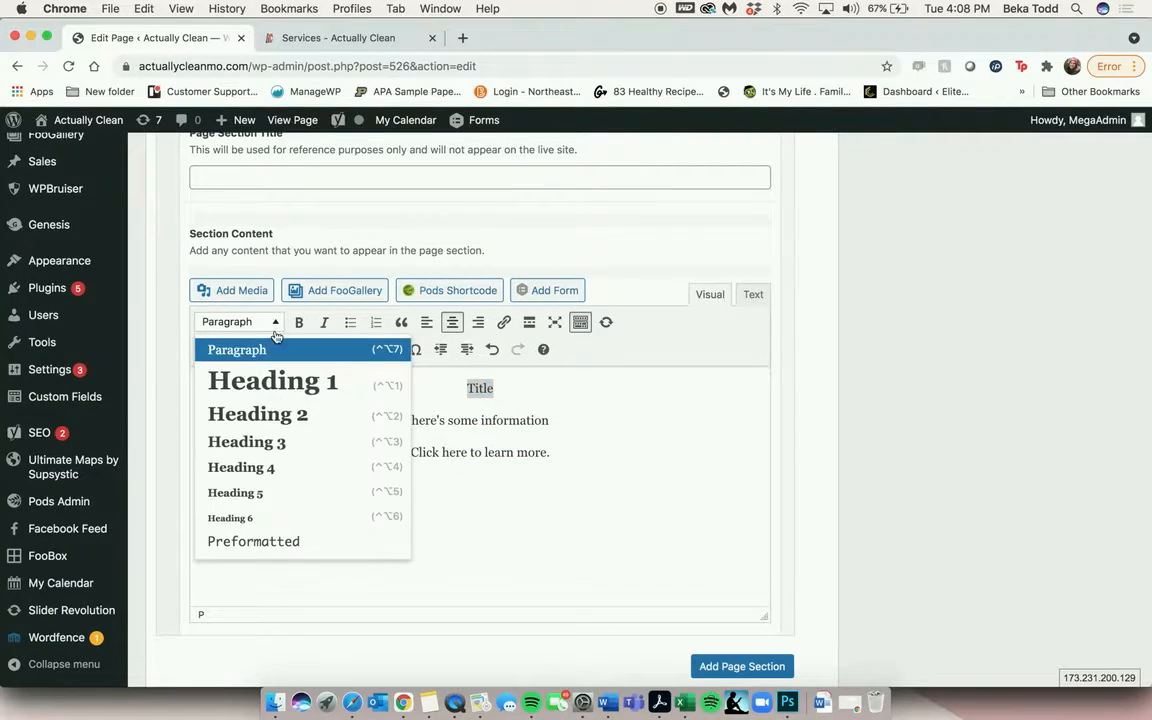
pyautogui.click(282, 408)
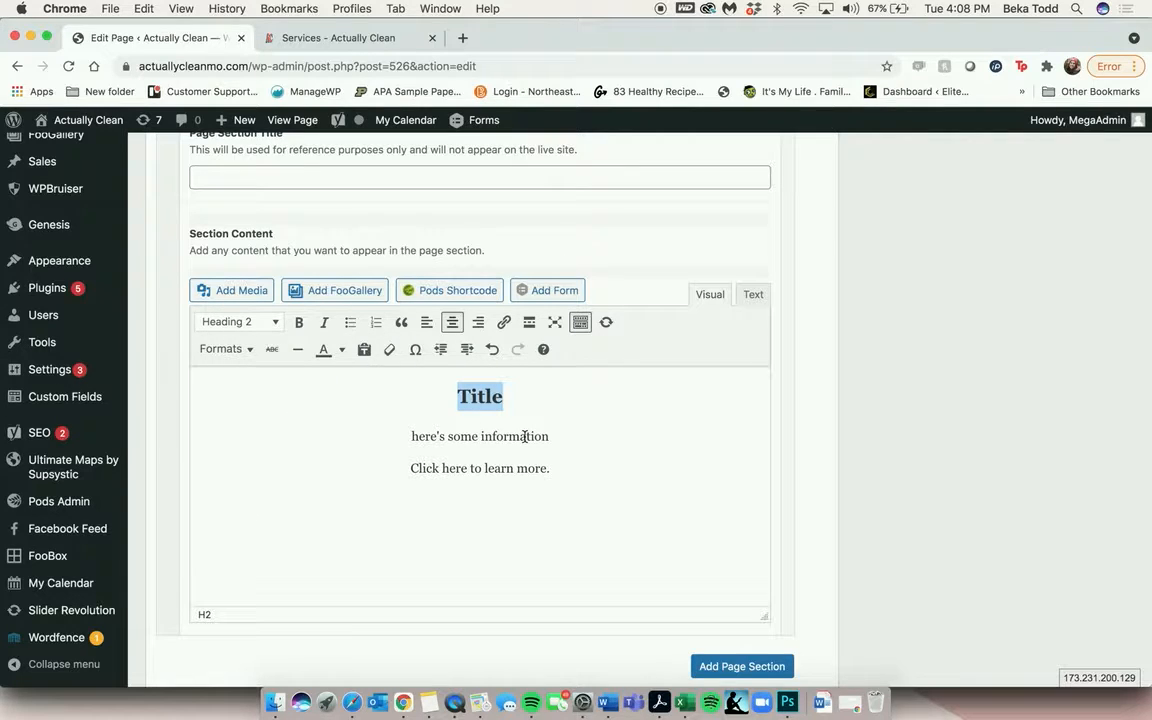
# Link "Click here to learn more." to actuallycleanmo.com/blog and format the link as a button
pyautogui.tripleClick(509, 472)
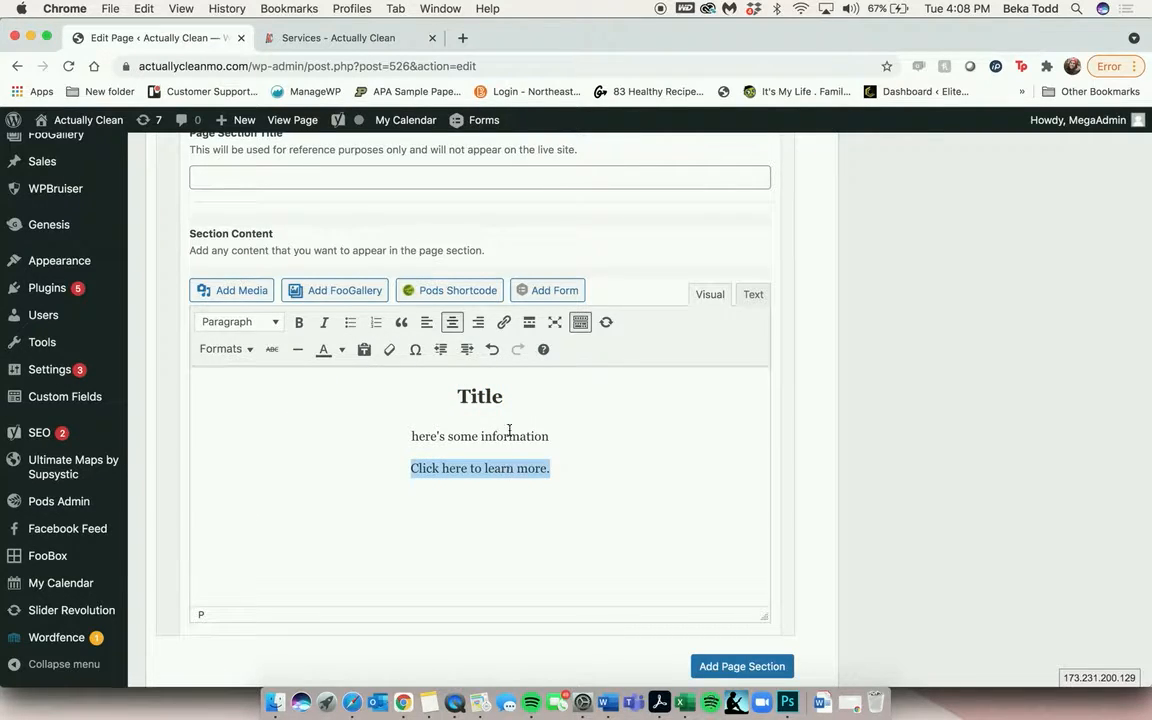
pyautogui.click(503, 322)
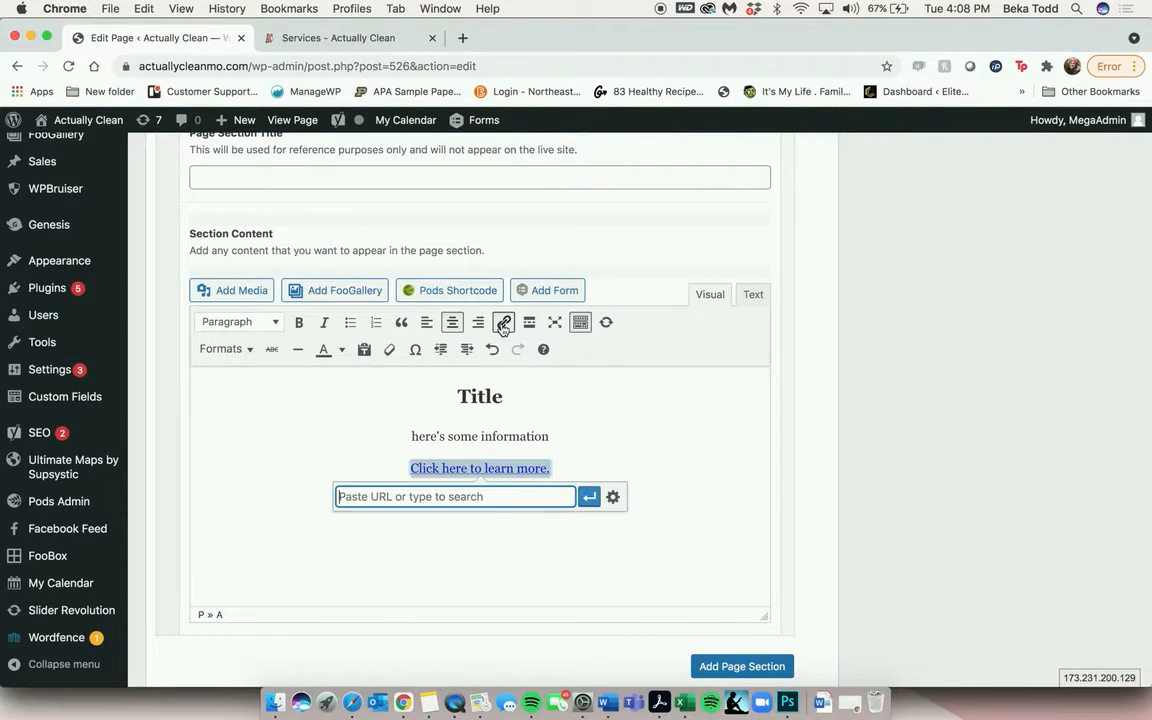
pyautogui.click(612, 497)
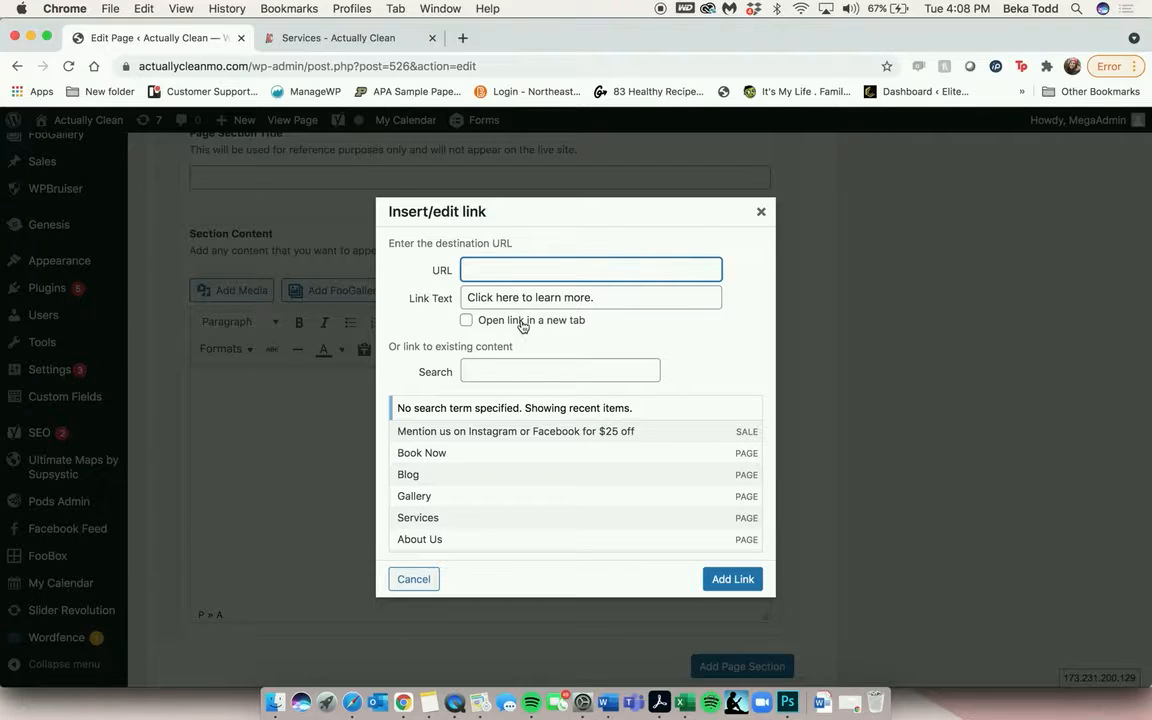
pyautogui.click(731, 577)
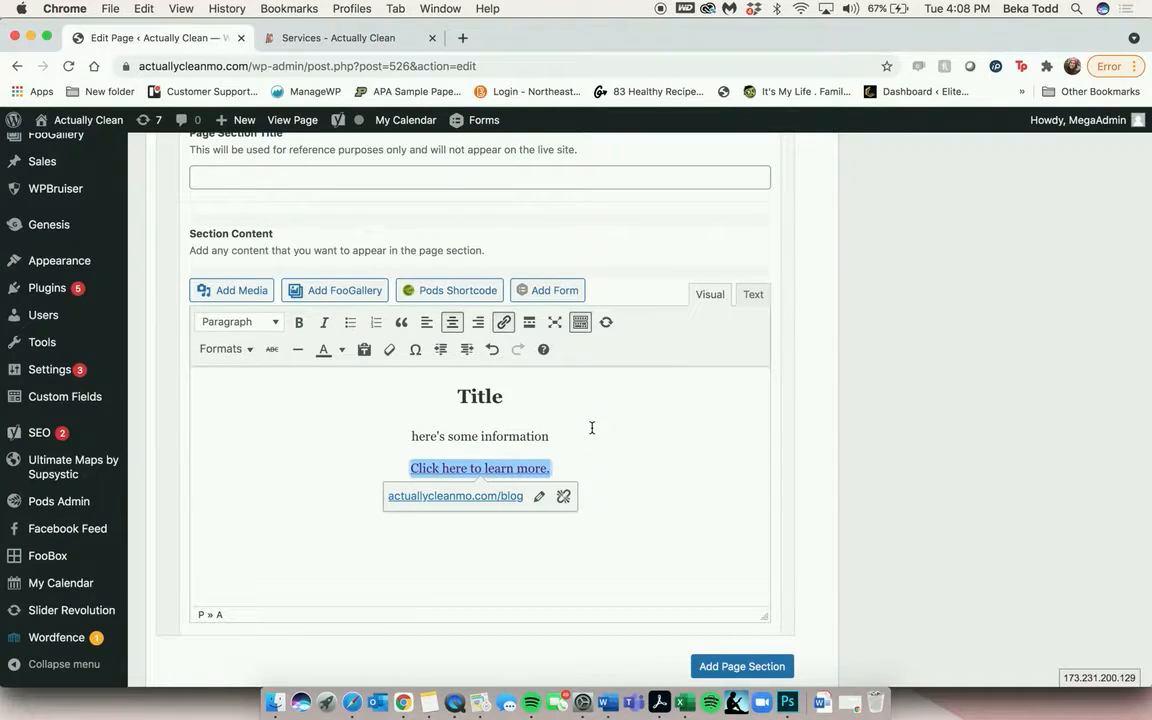
pyautogui.click(242, 346)
pyautogui.click(246, 374)
# Update the Services page, then reload the live page and check the new section with its title, text and button
pyautogui.scroll(10, 806, 406)
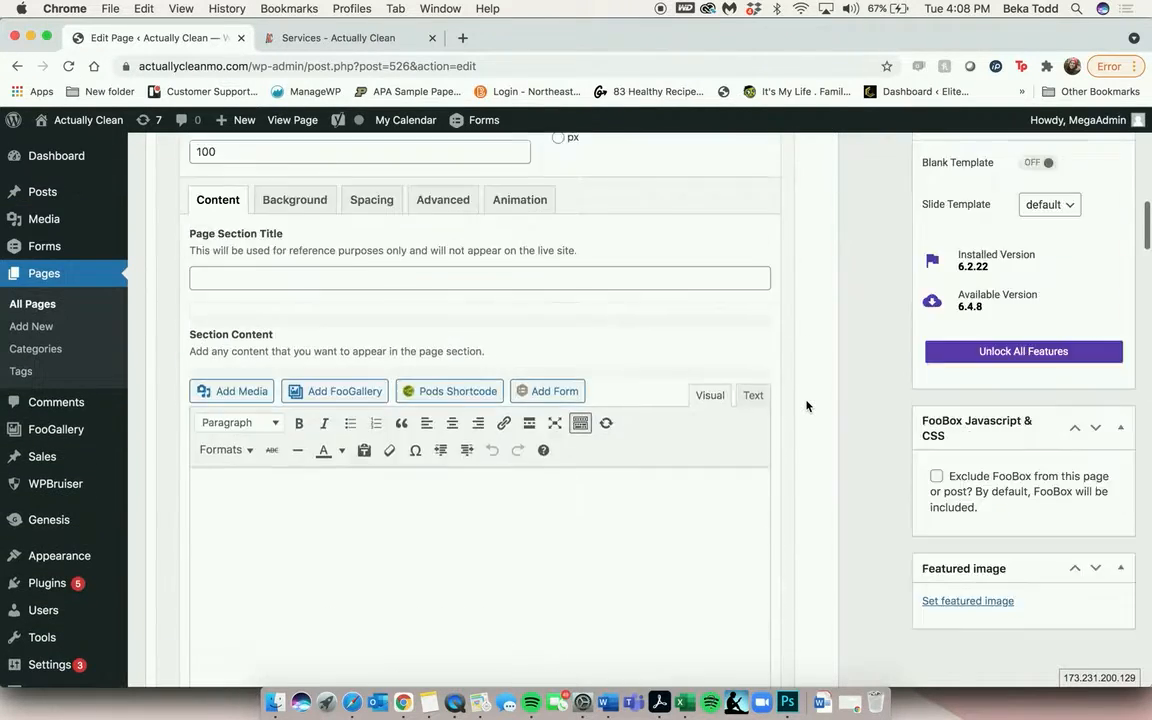
pyautogui.click(1098, 450)
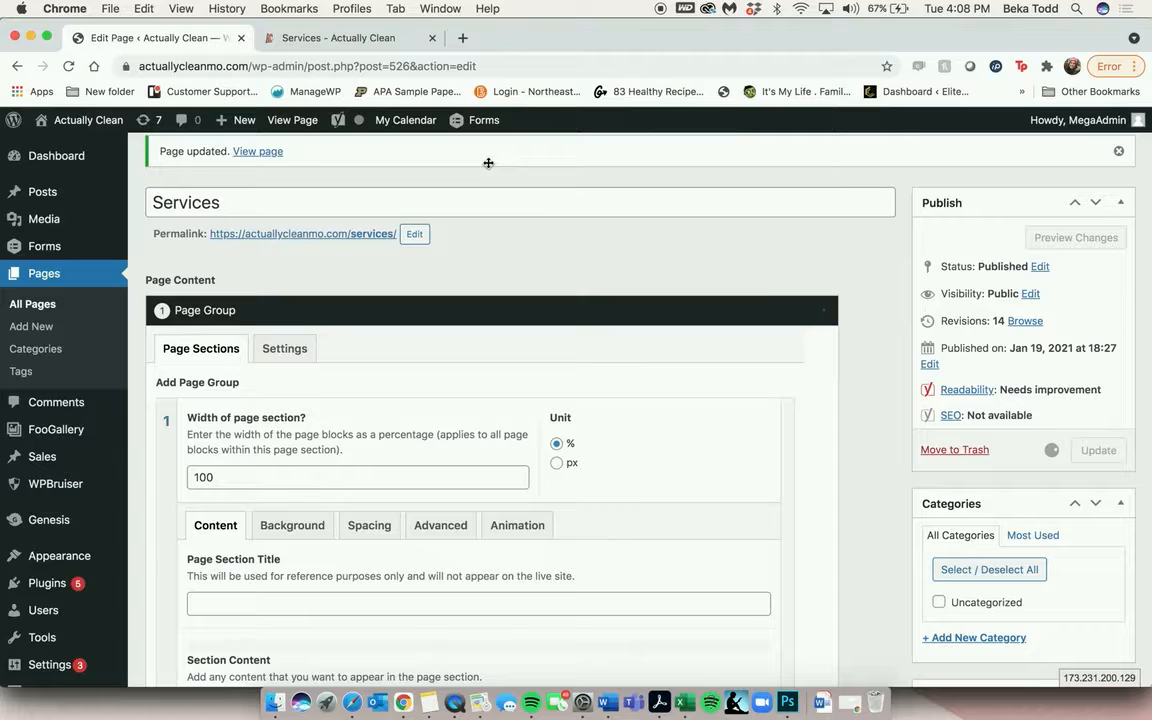
pyautogui.click(345, 40)
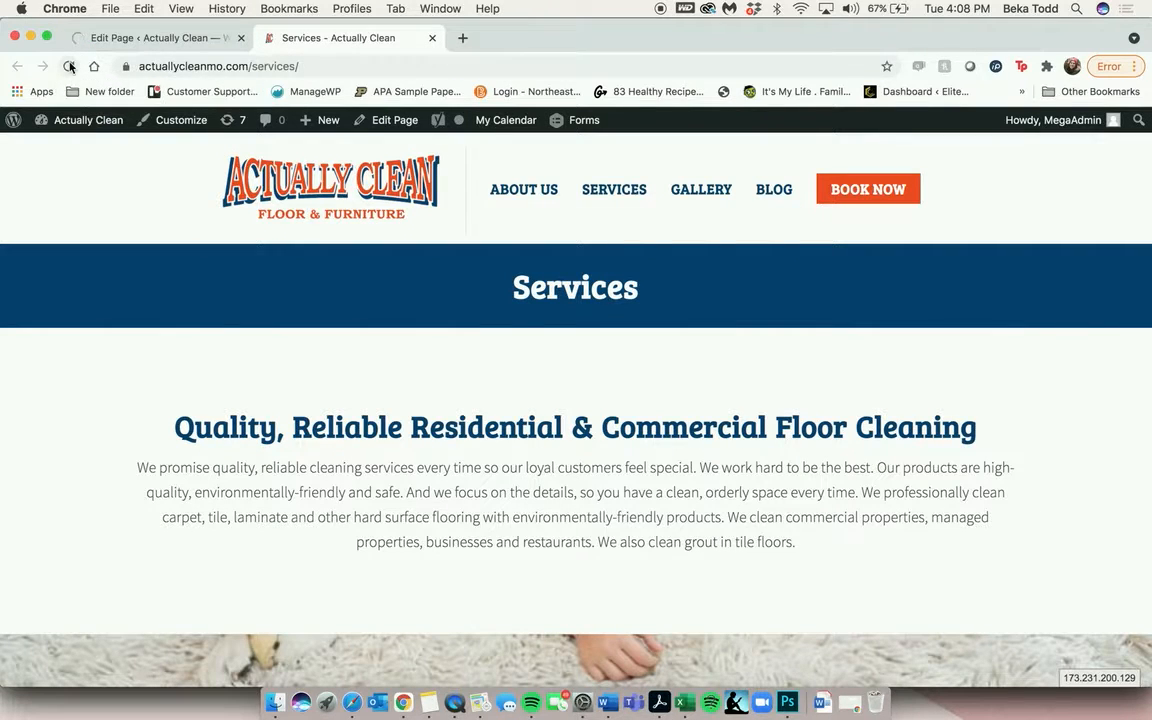
pyautogui.click(69, 66)
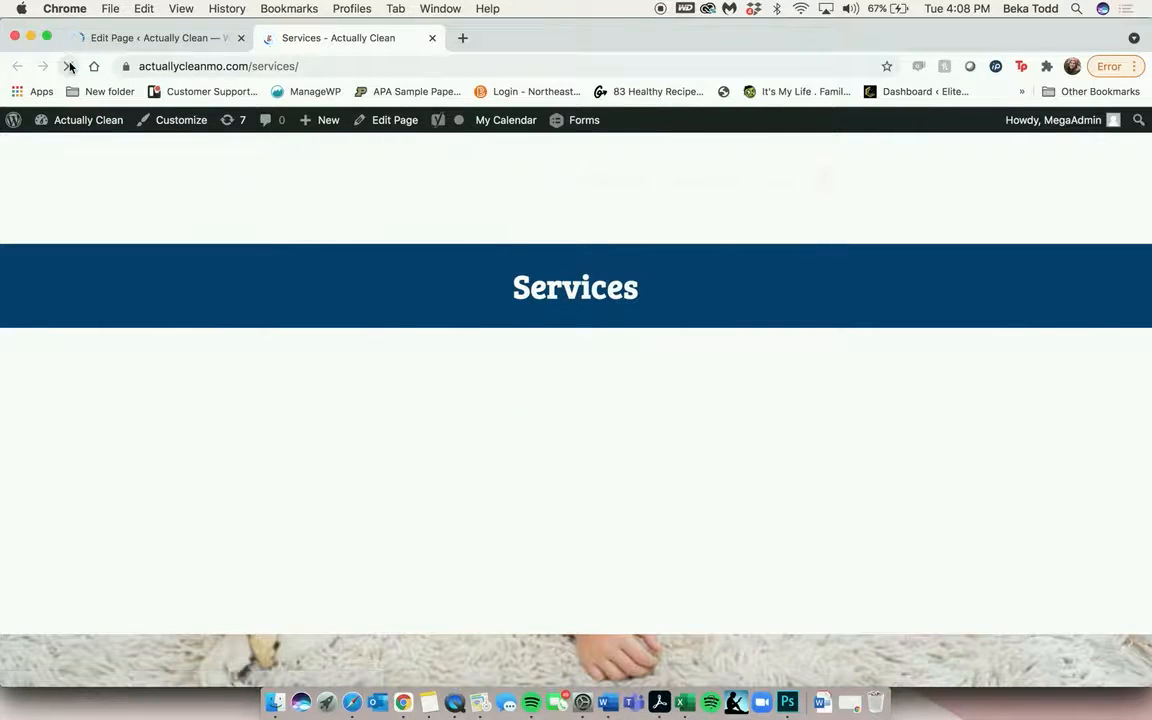
pyautogui.scroll(-10, 372, 383)
pyautogui.scroll(-10, 372, 383)
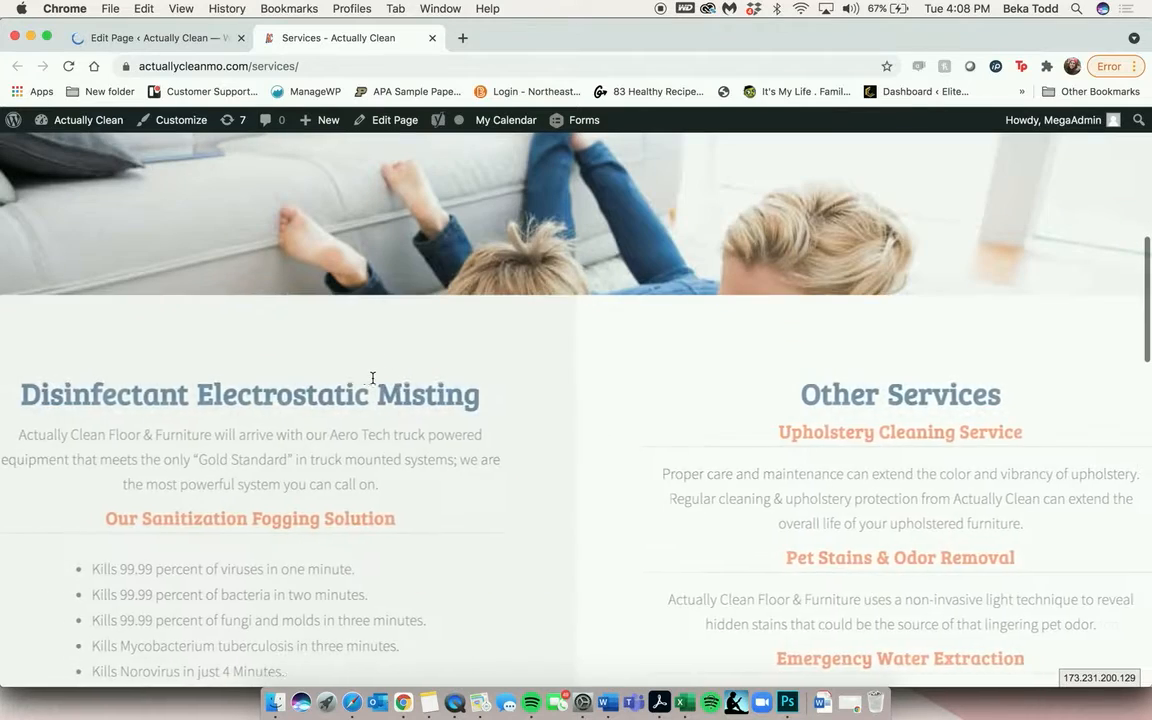
pyautogui.scroll(1, 372, 383)
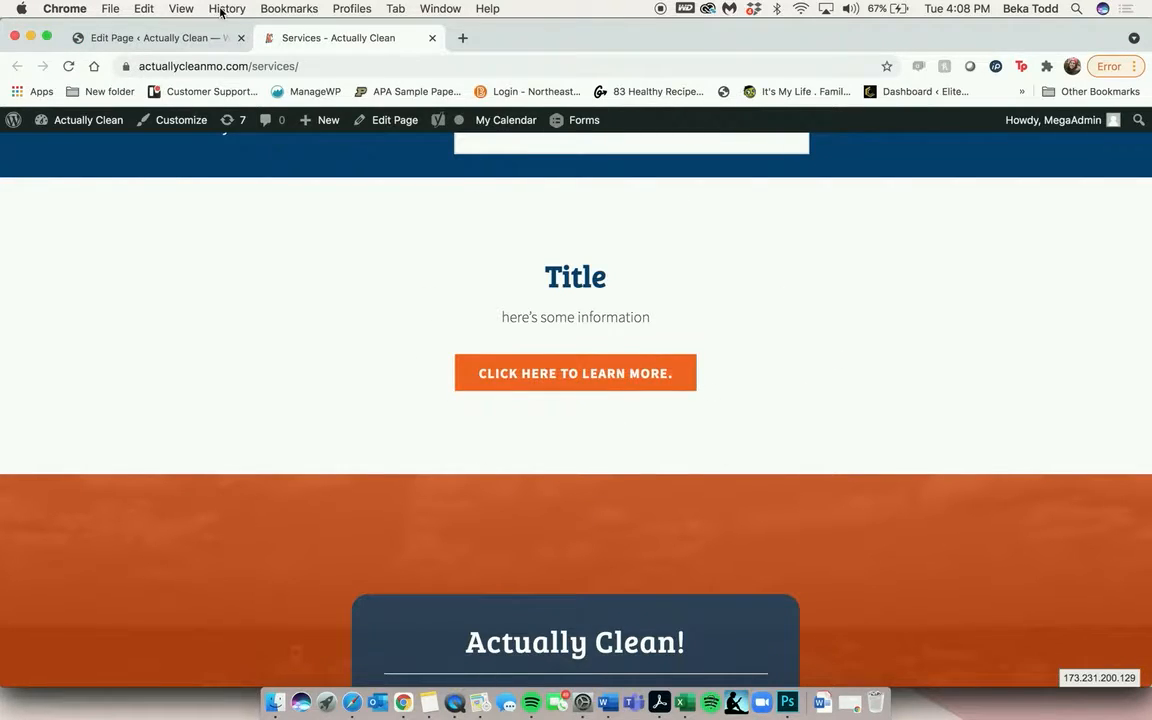
# In the page editor, set section 6's background image to the media library photo of the family sitting on the carpet
pyautogui.click(160, 38)
pyautogui.scroll(-20, 383, 271)
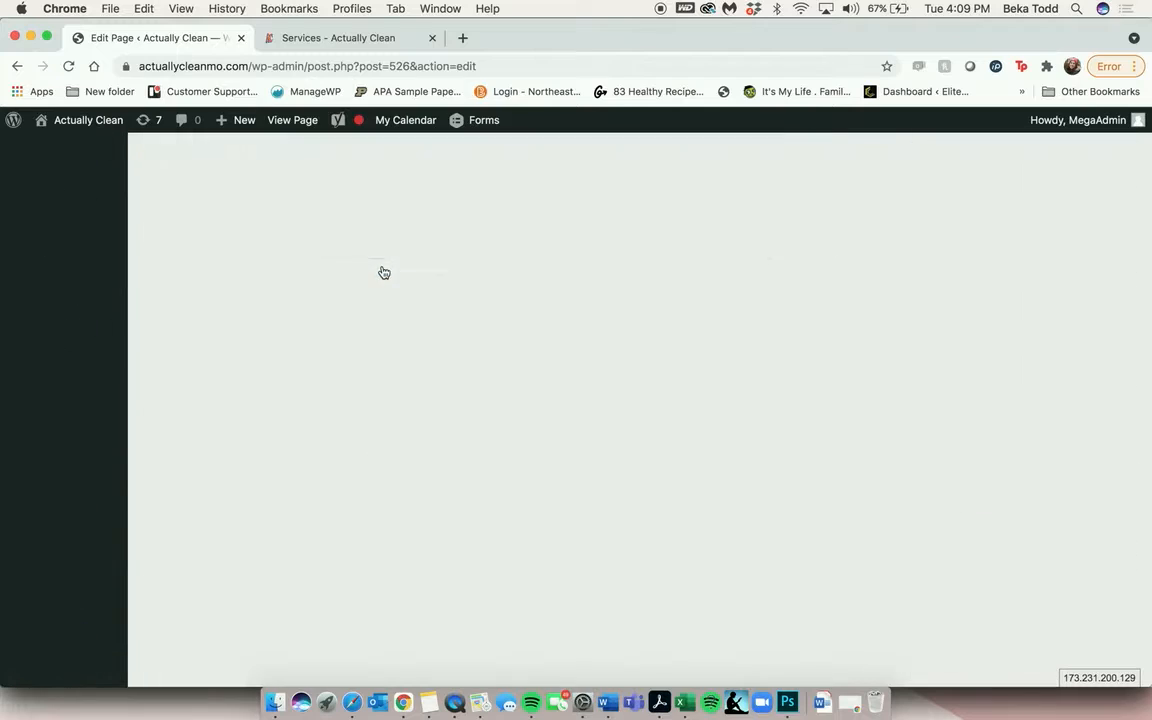
pyautogui.click(308, 308)
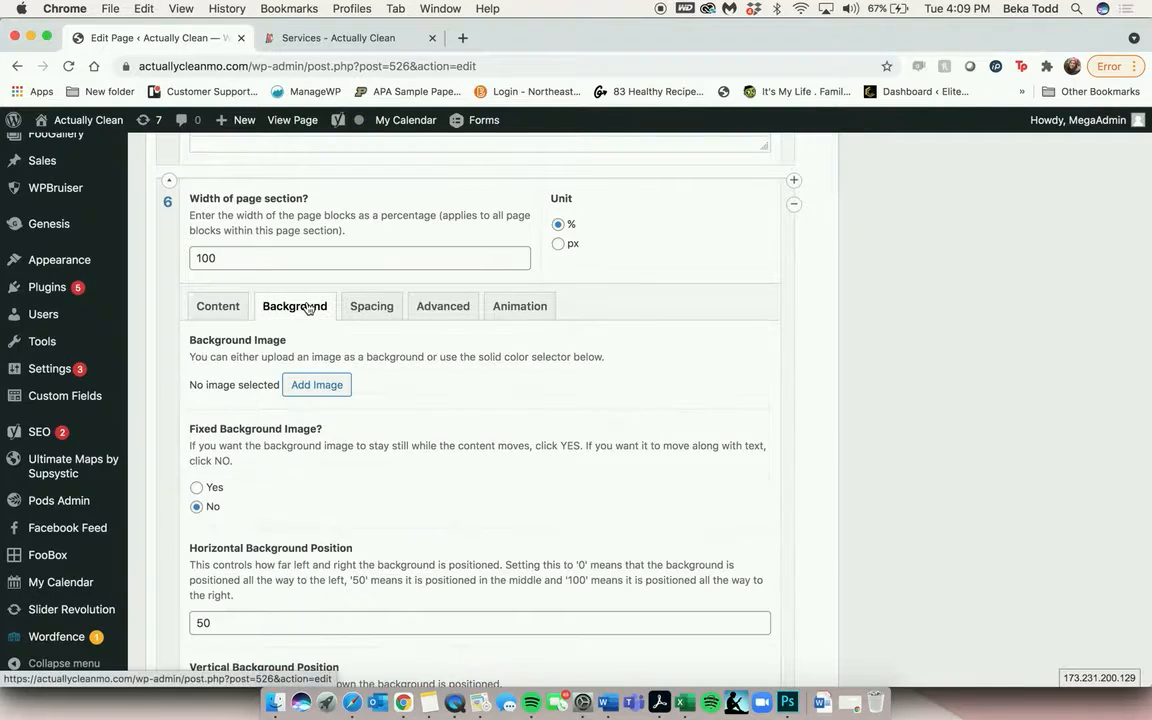
pyautogui.click(318, 386)
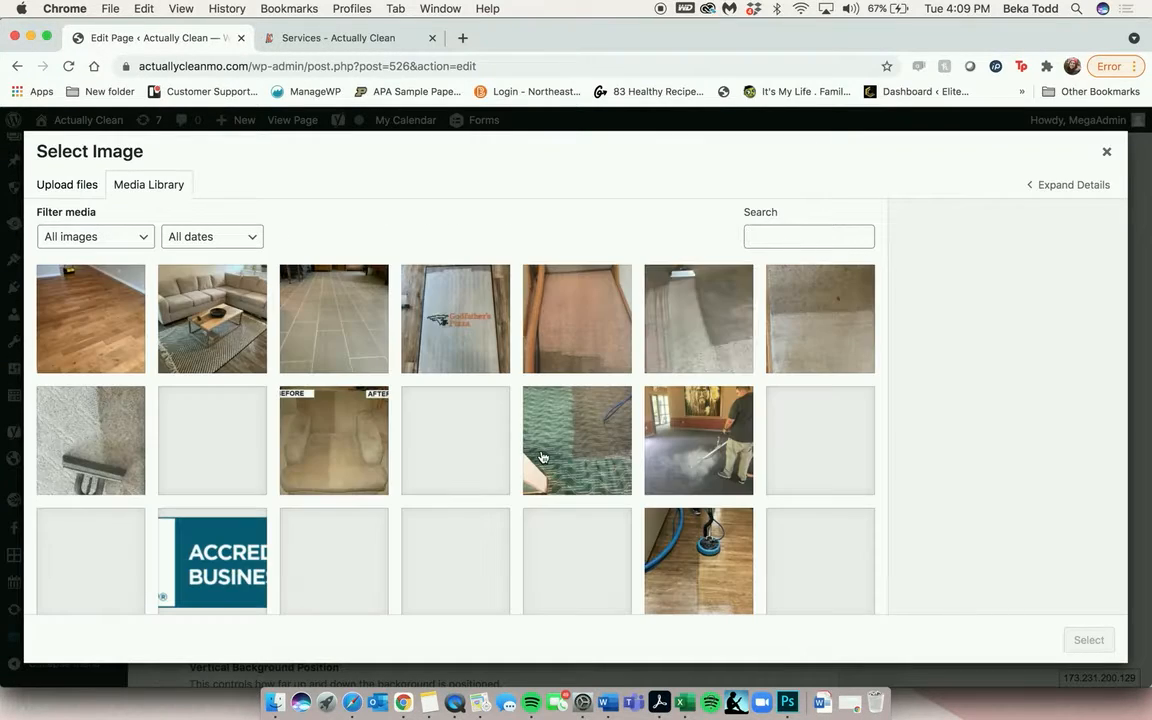
pyautogui.scroll(-5, 627, 458)
pyautogui.click(473, 414)
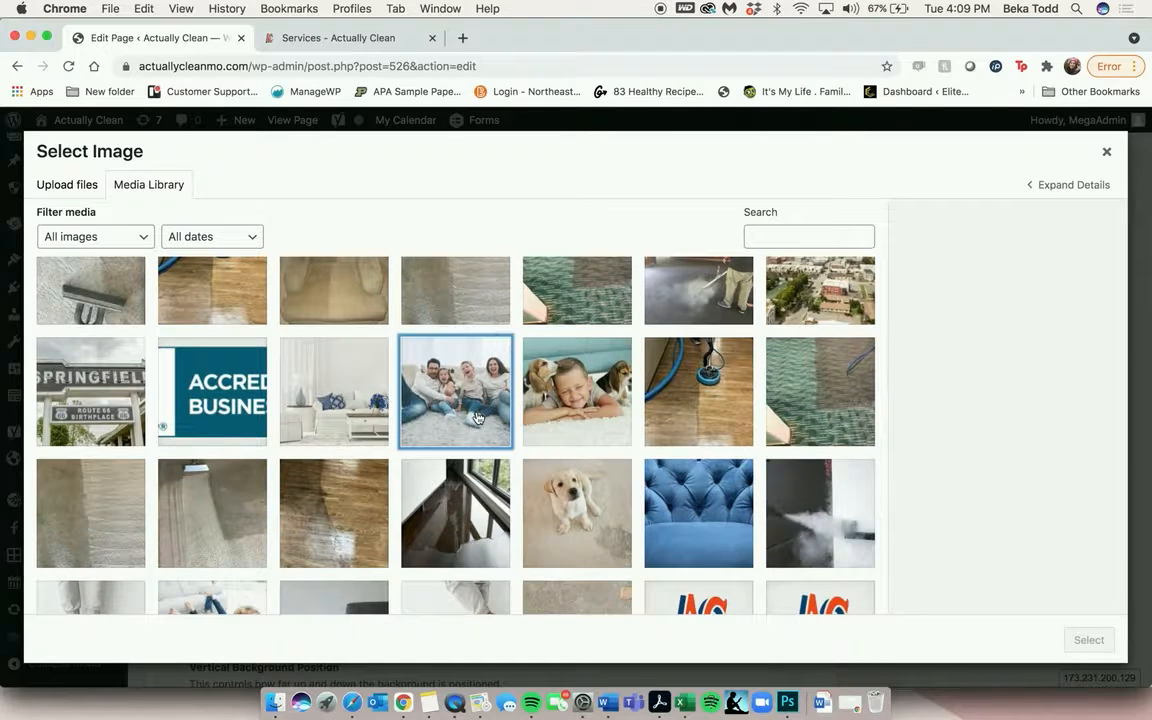
pyautogui.click(1089, 640)
# Set section 6's background color to a semi-transparent blue overlay of rgba(32,66,135,0.89)
pyautogui.scroll(-5, 550, 467)
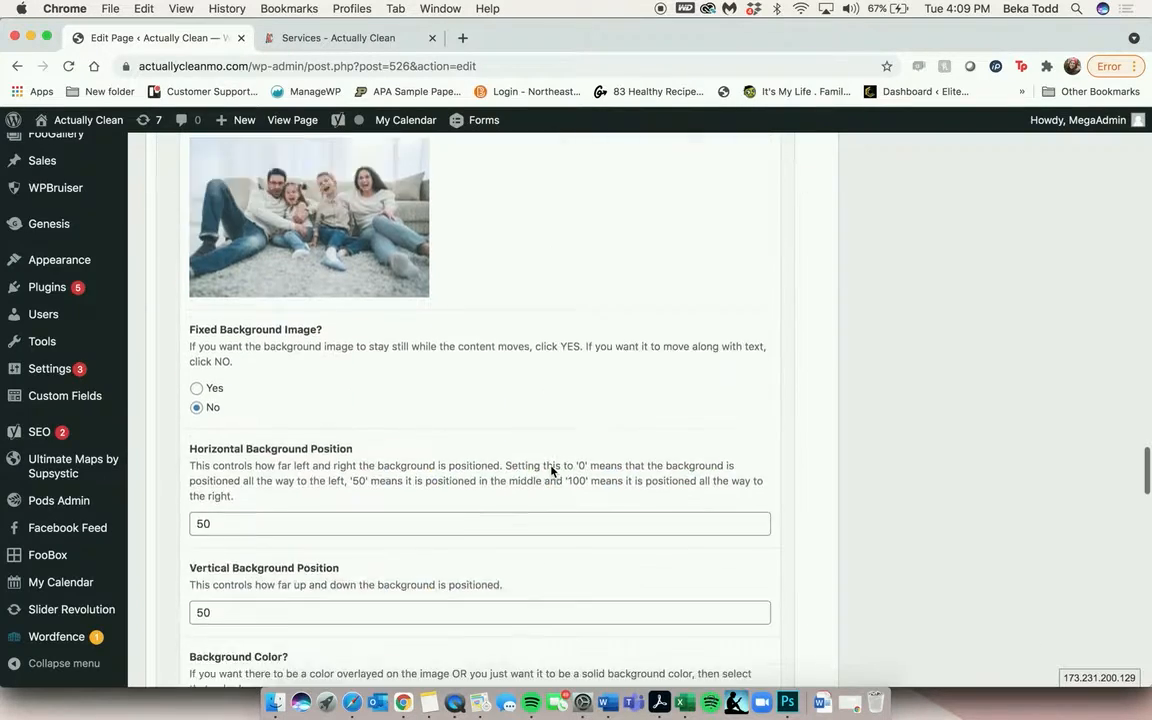
pyautogui.scroll(-4, 550, 466)
pyautogui.click(236, 459)
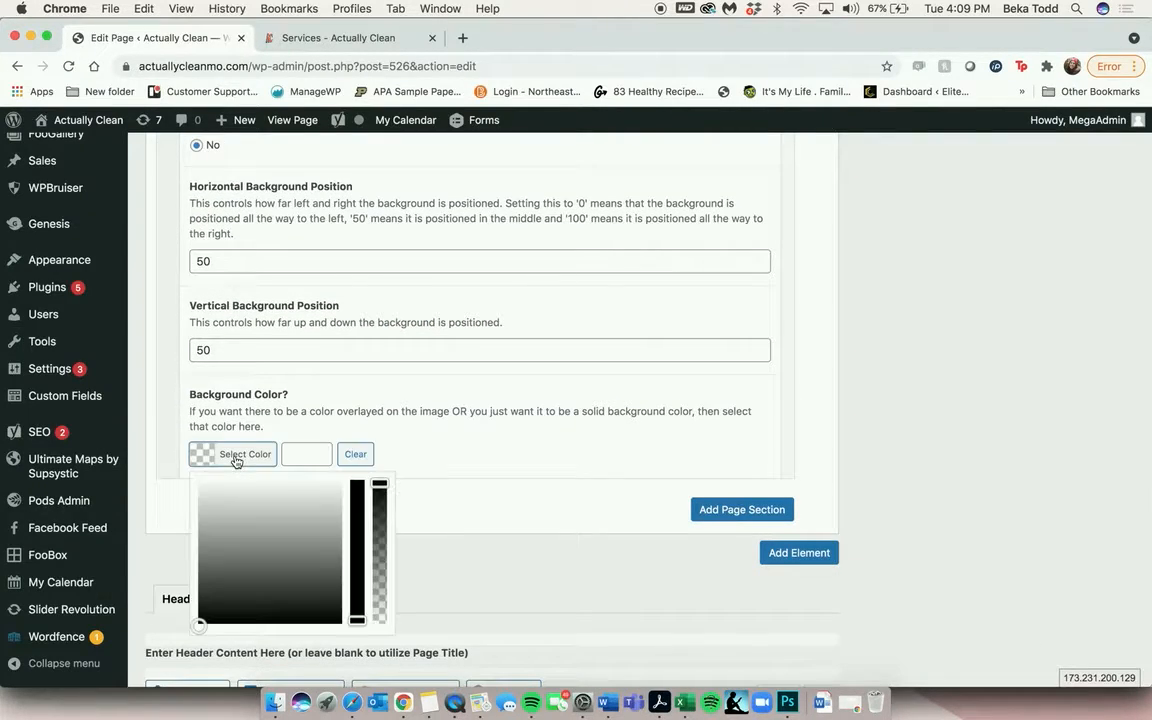
pyautogui.click(361, 499)
pyautogui.moveTo(322, 513); pyautogui.dragTo(305, 546)
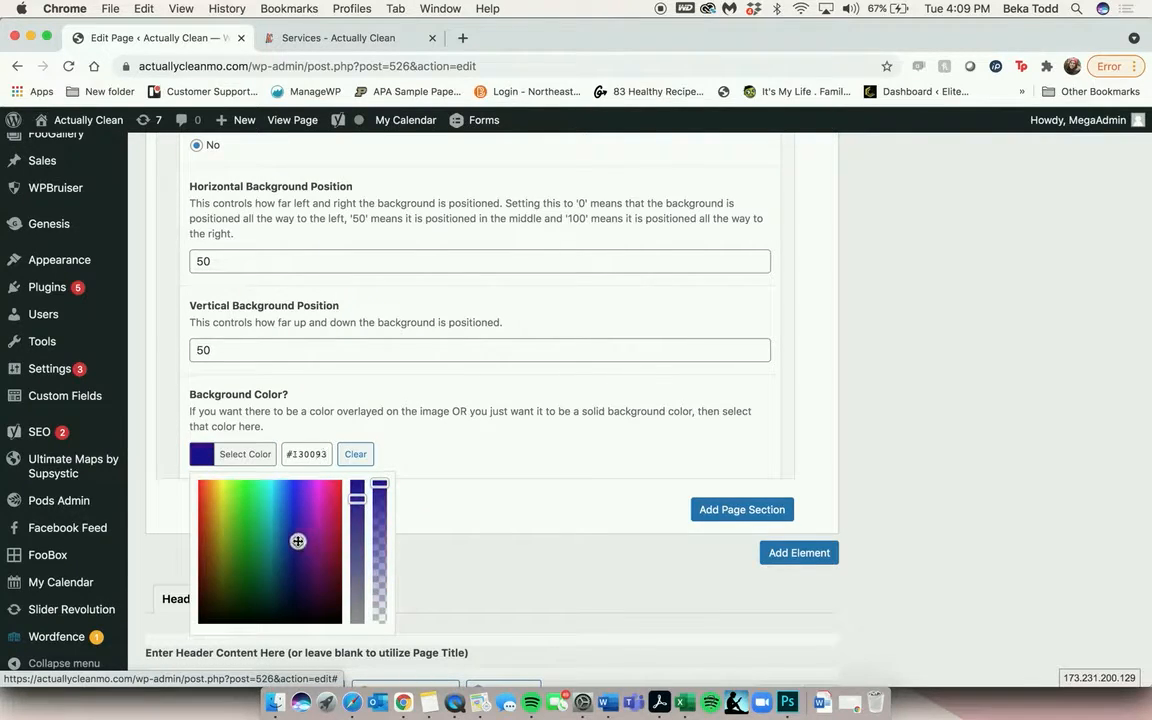
pyautogui.tripleClick(304, 455)
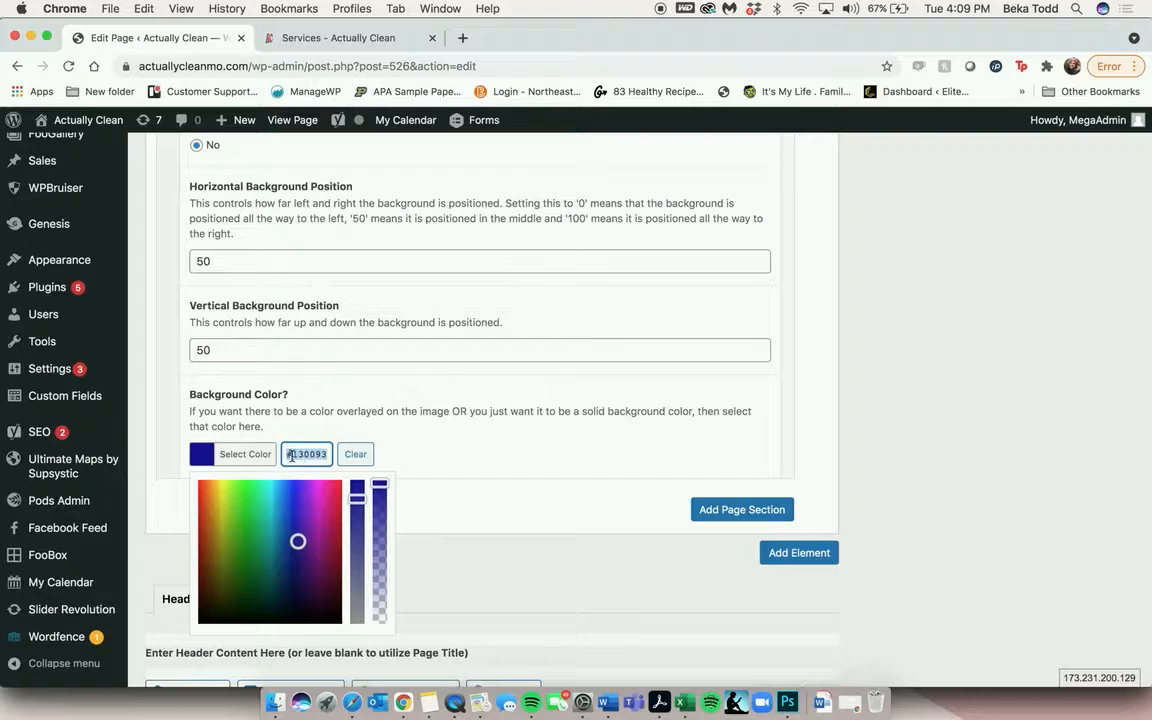
pyautogui.moveTo(310, 521); pyautogui.dragTo(287, 550)
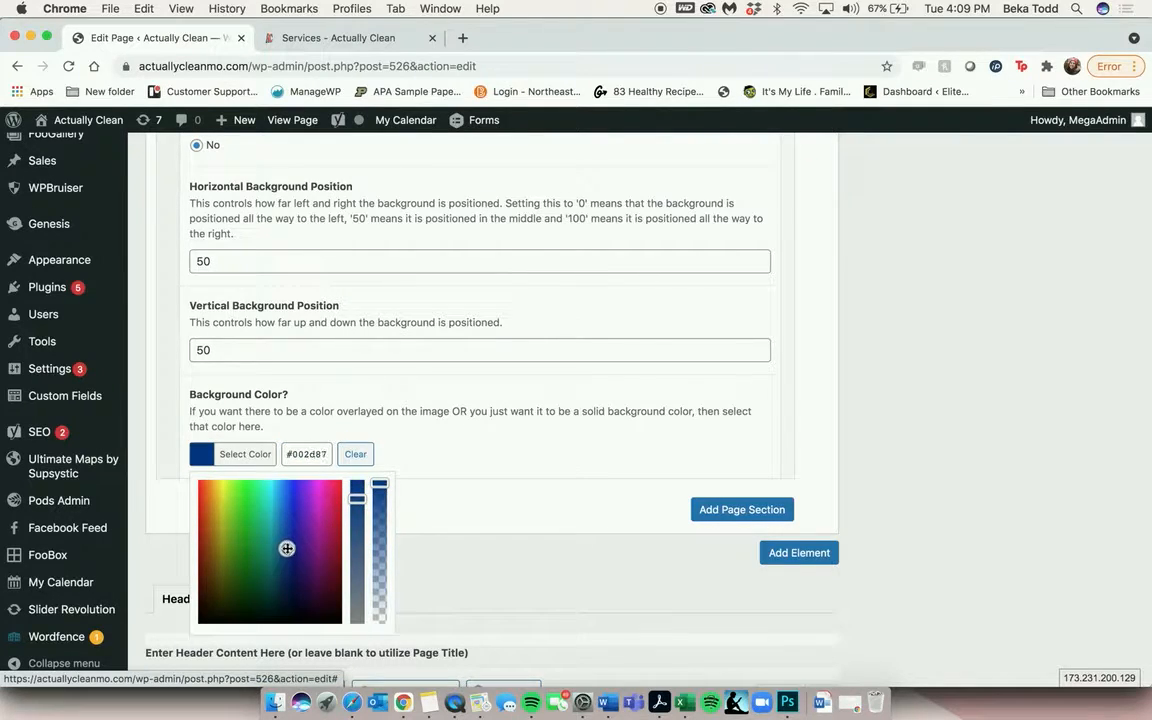
pyautogui.click(383, 498)
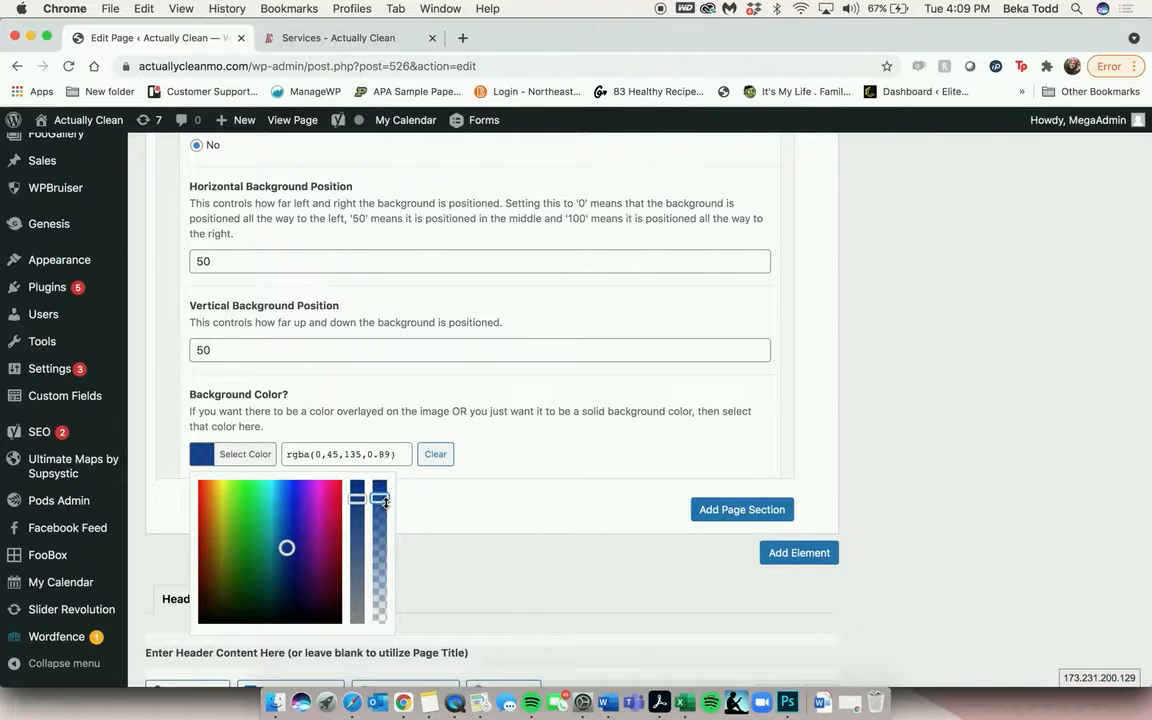
pyautogui.moveTo(356, 499); pyautogui.dragTo(356, 517)
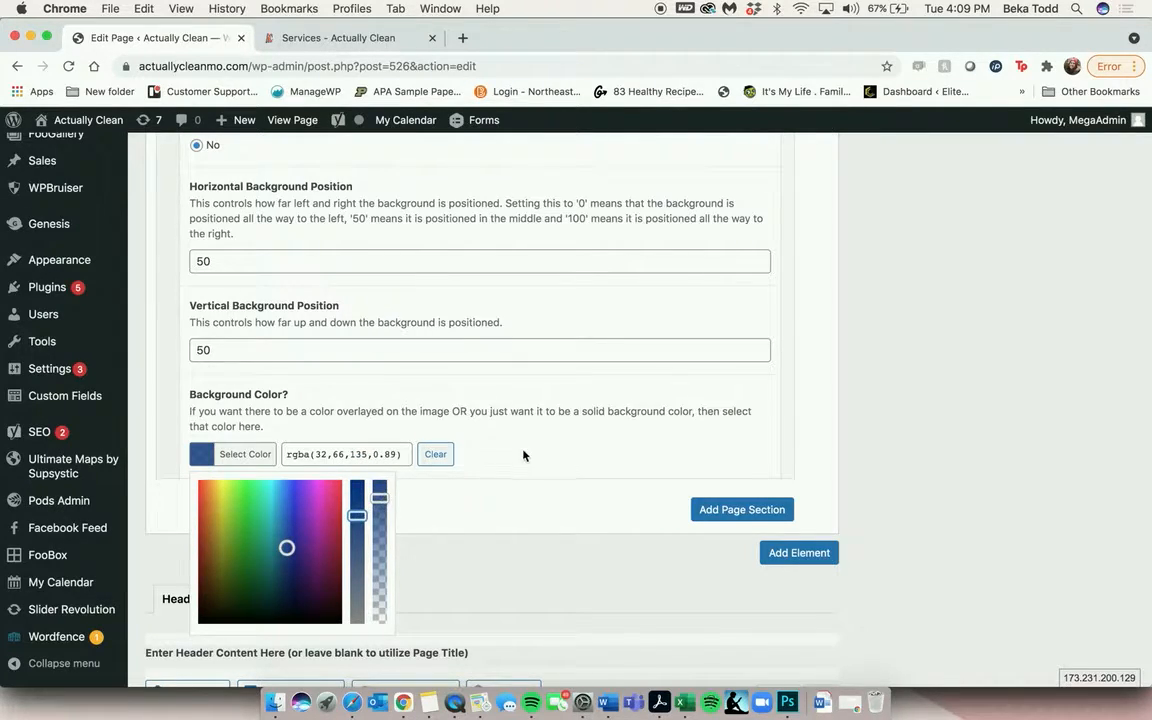
# Update the Services page, then reload the live page to check section 6's photo background and blue overlay
pyautogui.click(905, 360)
pyautogui.scroll(5, 905, 363)
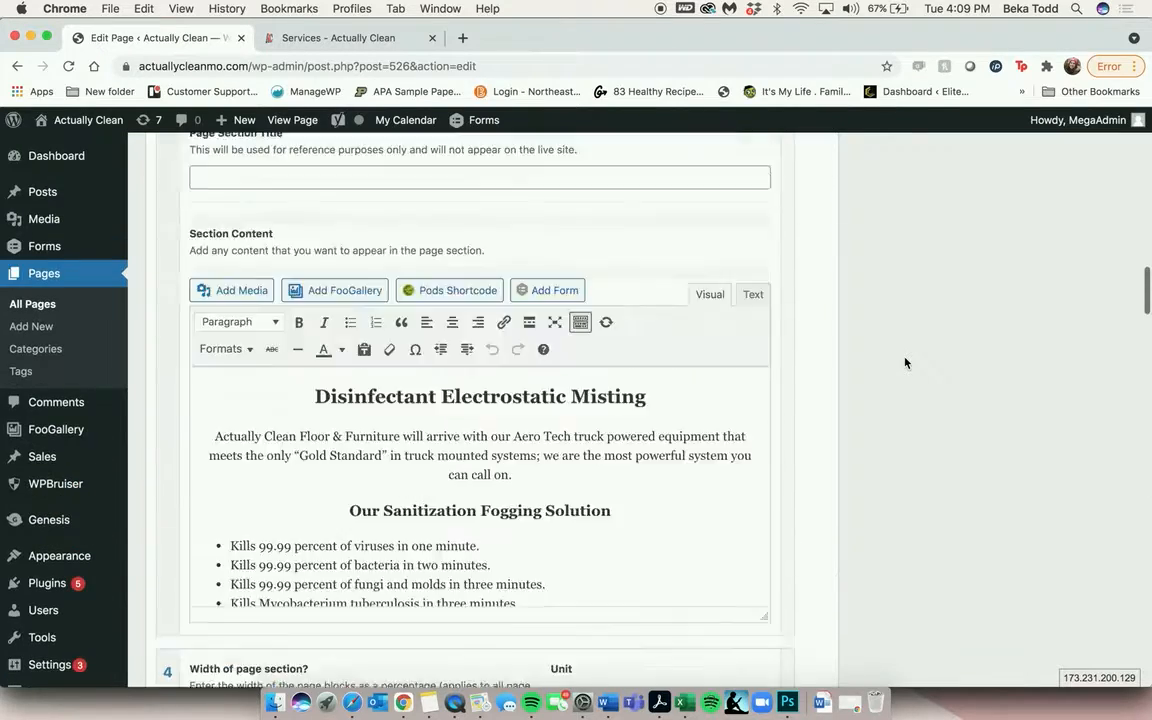
pyautogui.scroll(10, 905, 363)
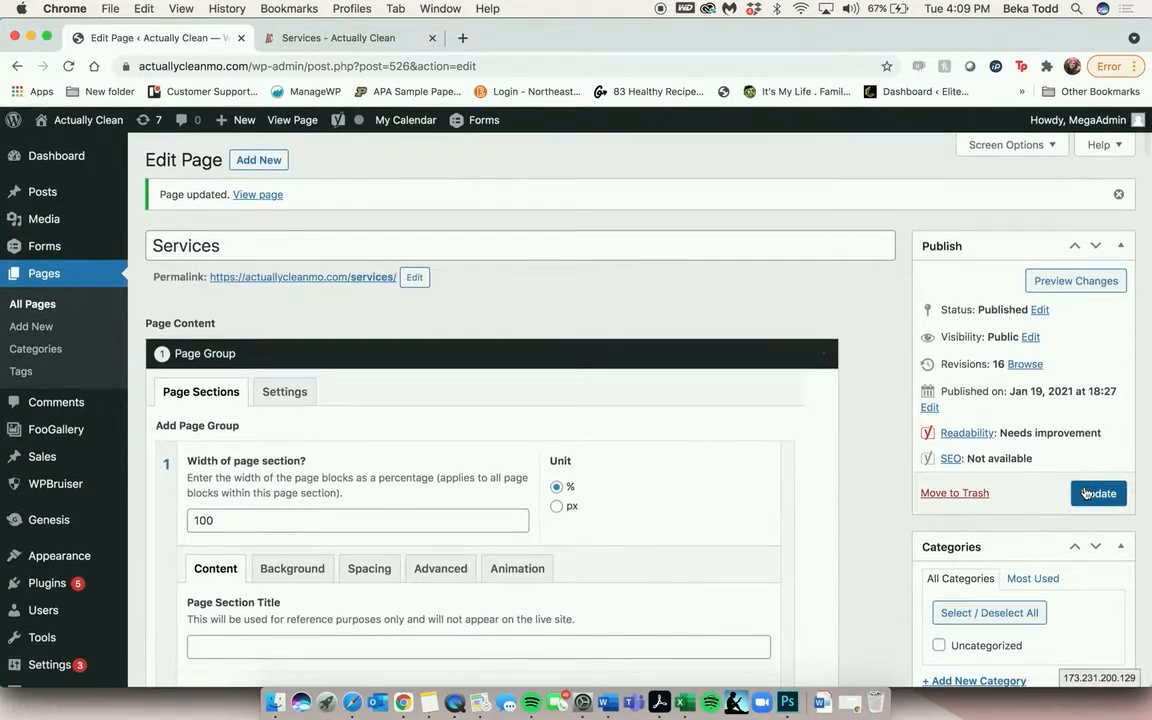
pyautogui.click(1085, 492)
pyautogui.click(290, 38)
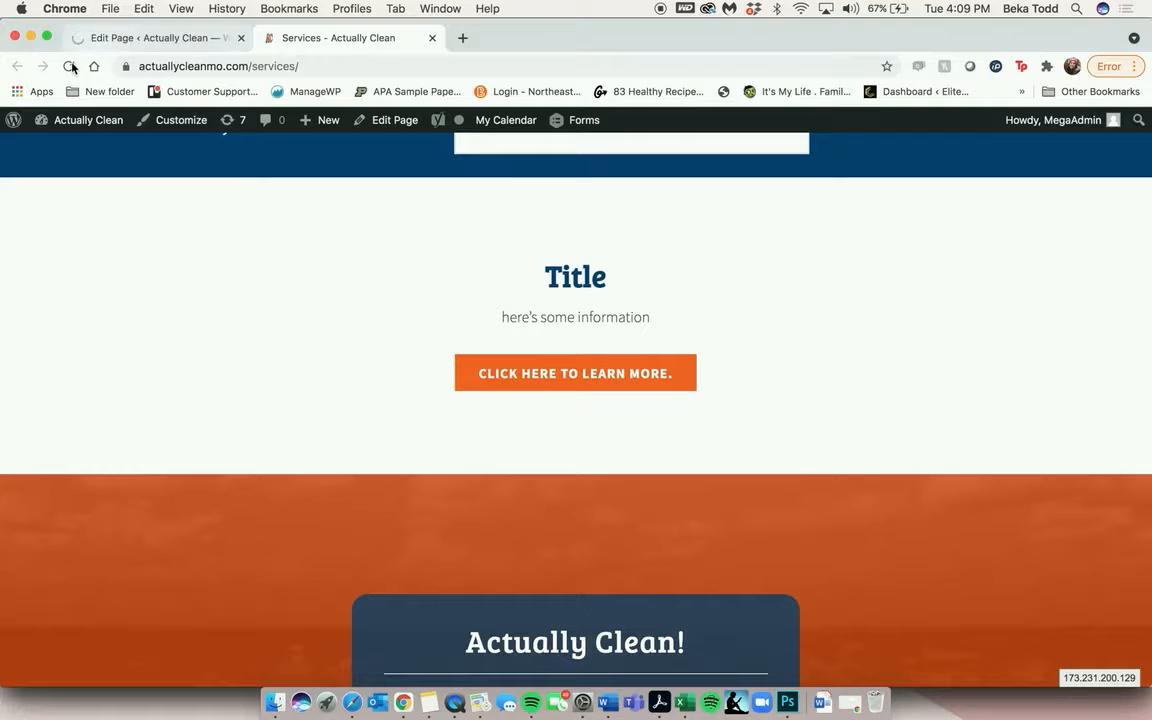
pyautogui.click(70, 66)
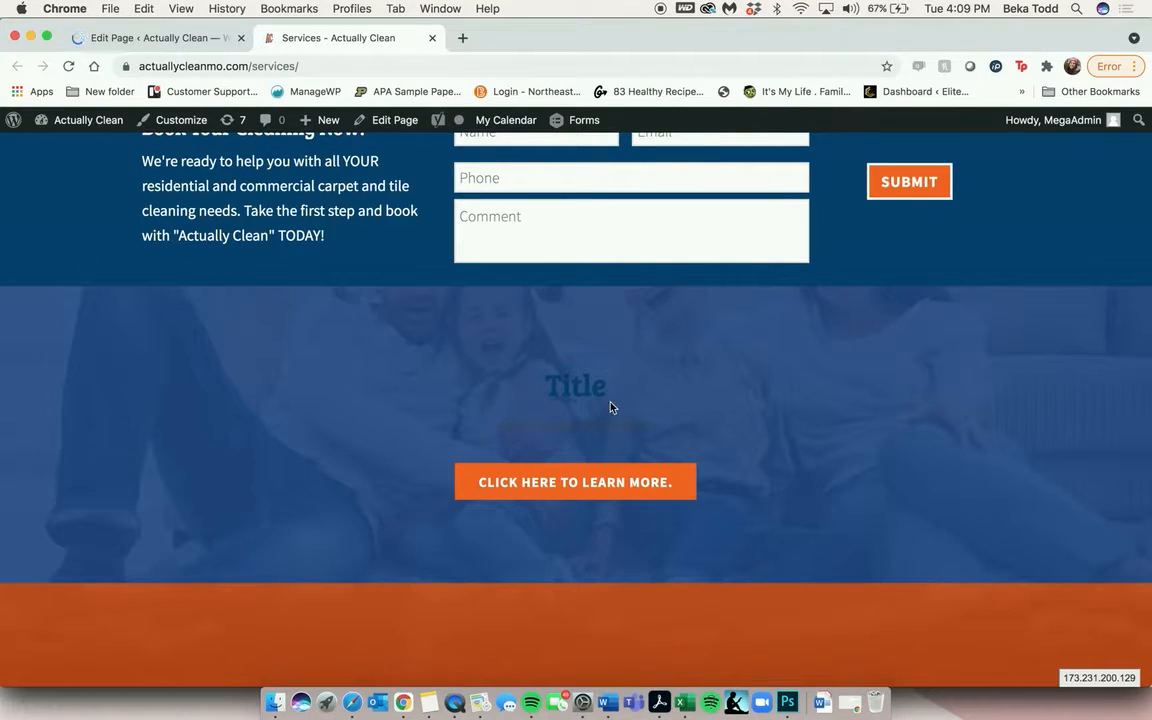
# In the page editor, apply the White Text format to section 6's title, information line and link
pyautogui.click(141, 31)
pyautogui.scroll(-15, 430, 430)
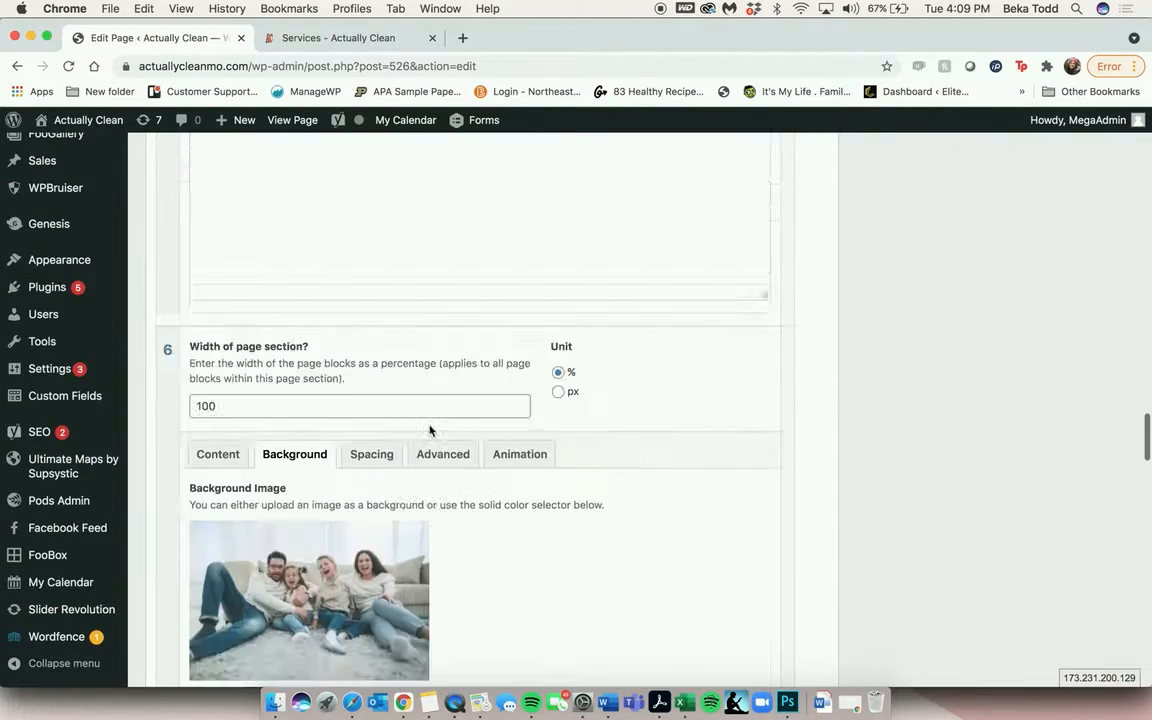
pyautogui.scroll(-6, 430, 430)
pyautogui.scroll(2, 320, 424)
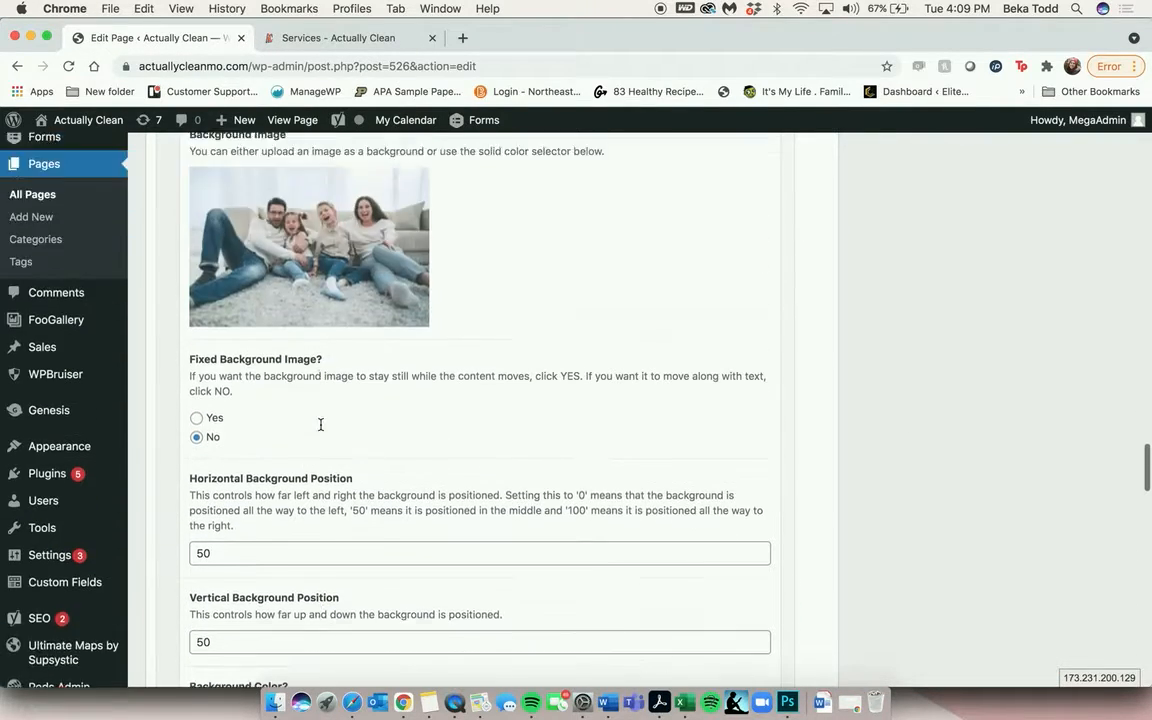
pyautogui.scroll(1, 320, 424)
pyautogui.click(216, 160)
pyautogui.click(548, 528)
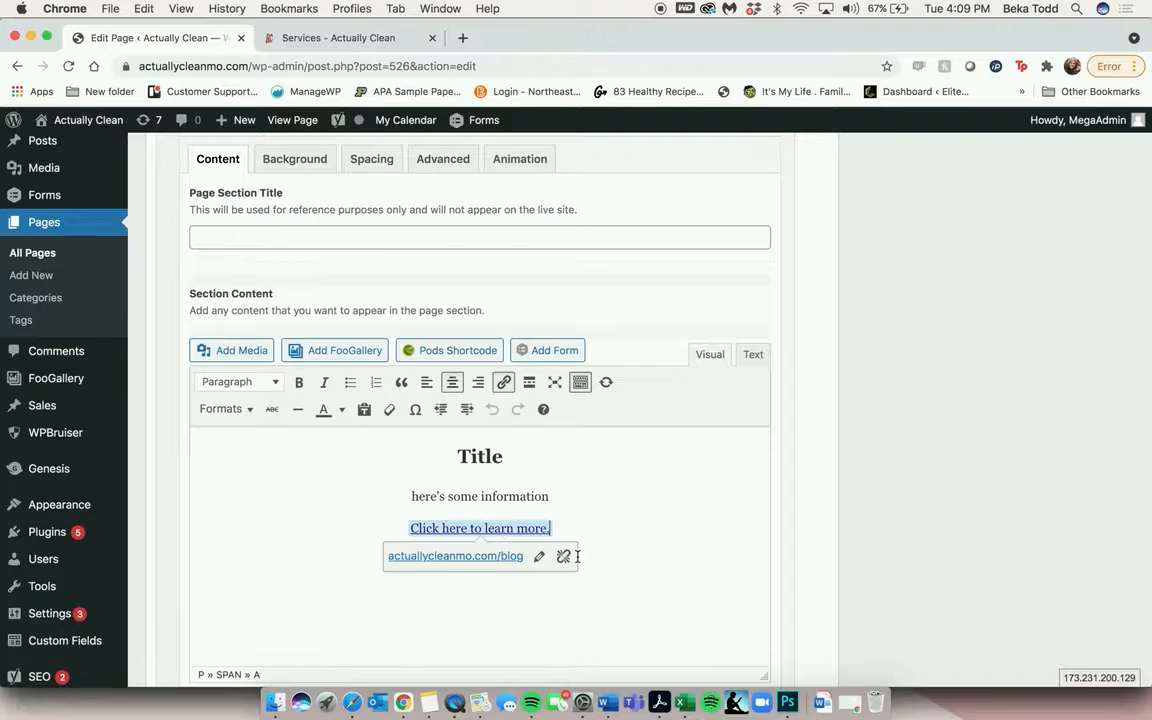
pyautogui.moveTo(577, 556); pyautogui.dragTo(404, 443)
pyautogui.click(241, 416)
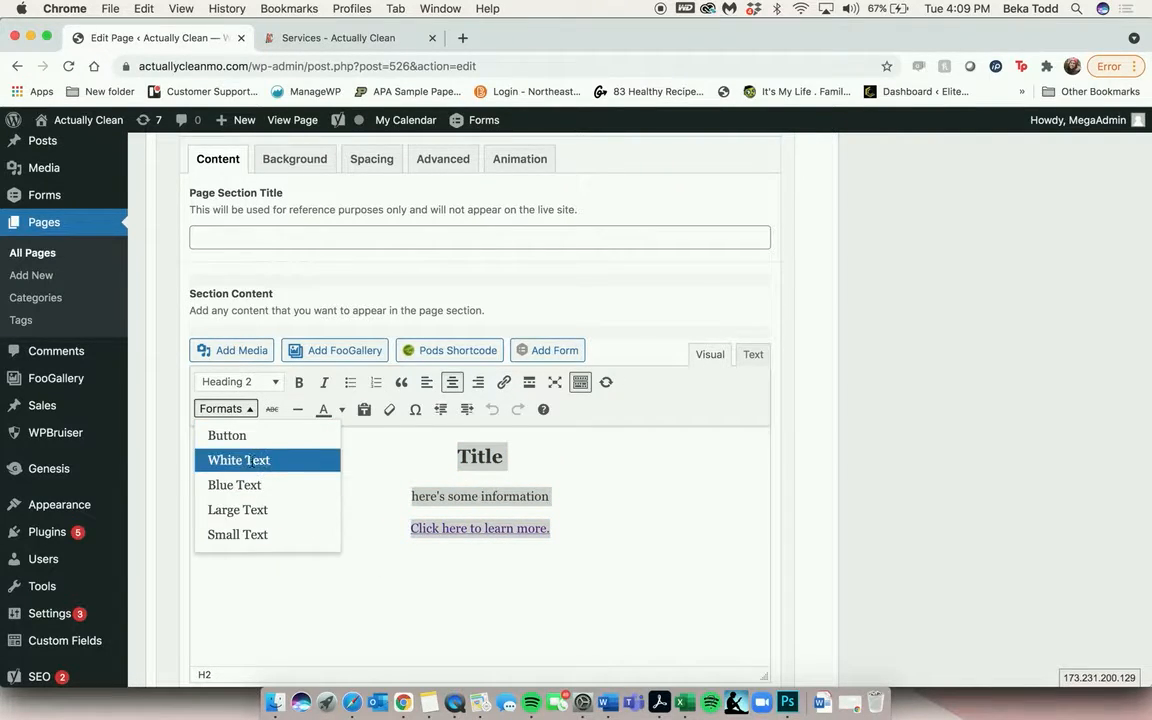
pyautogui.click(238, 460)
# Update the Services page, then reload the live page to check section 6's text color
pyautogui.scroll(15, 992, 443)
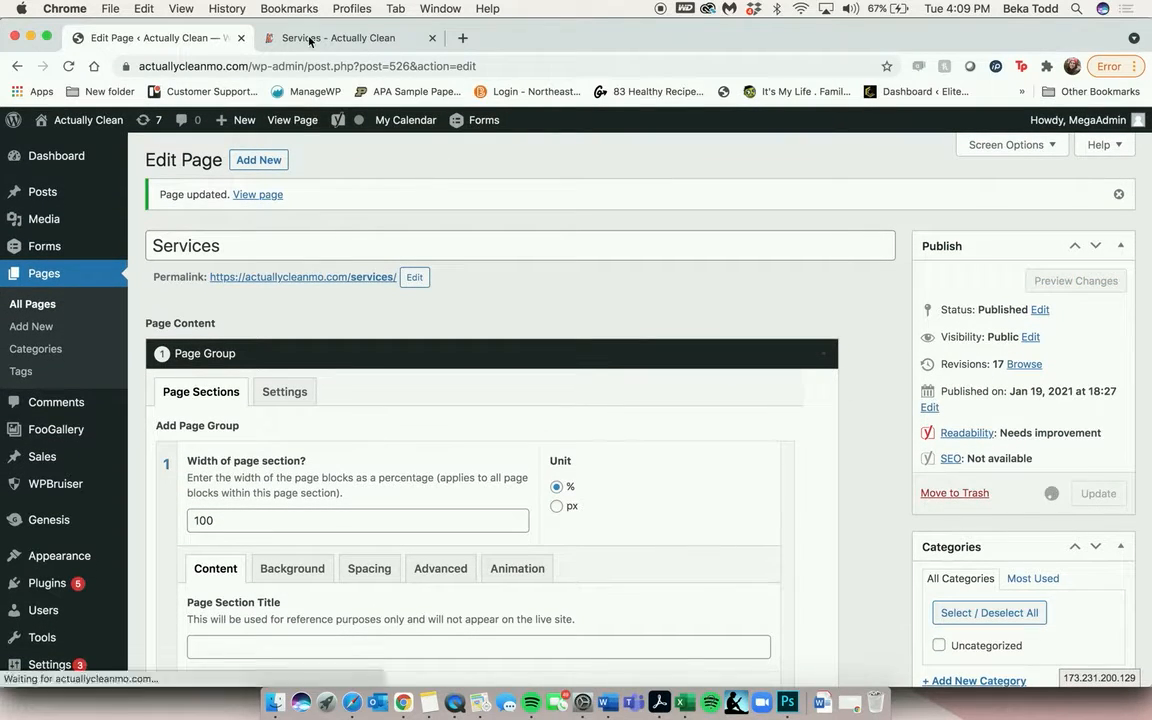
pyautogui.click(303, 38)
pyautogui.click(69, 67)
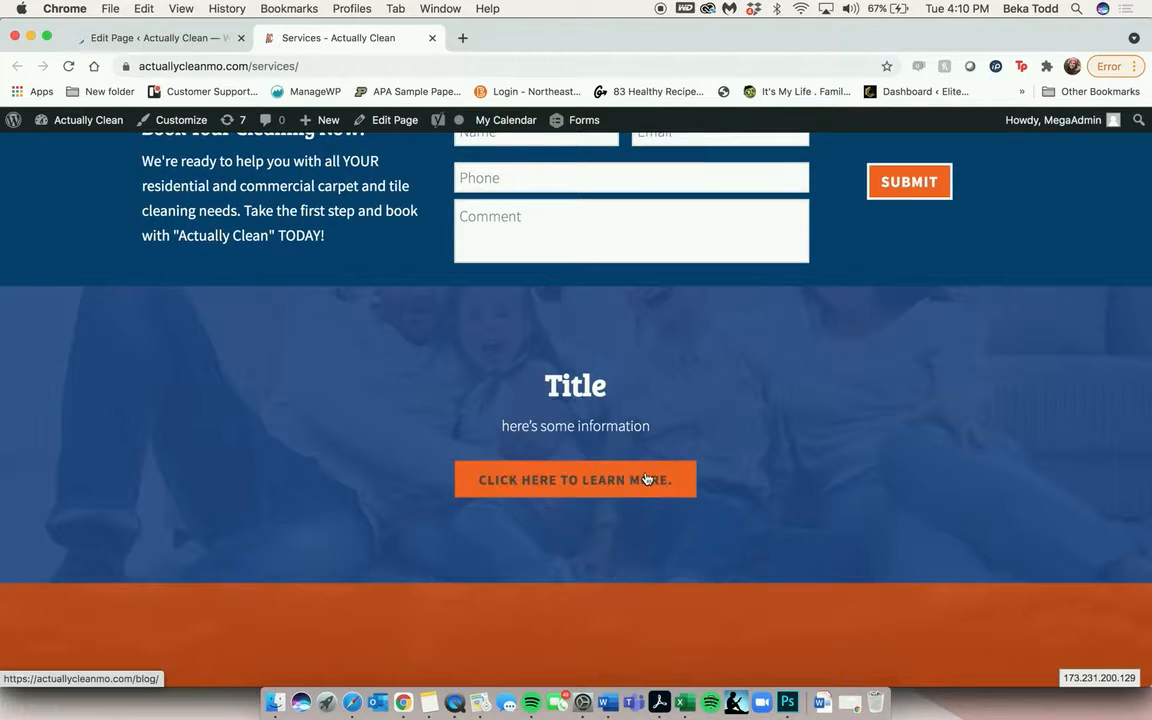
pyautogui.scroll(-3, 607, 395)
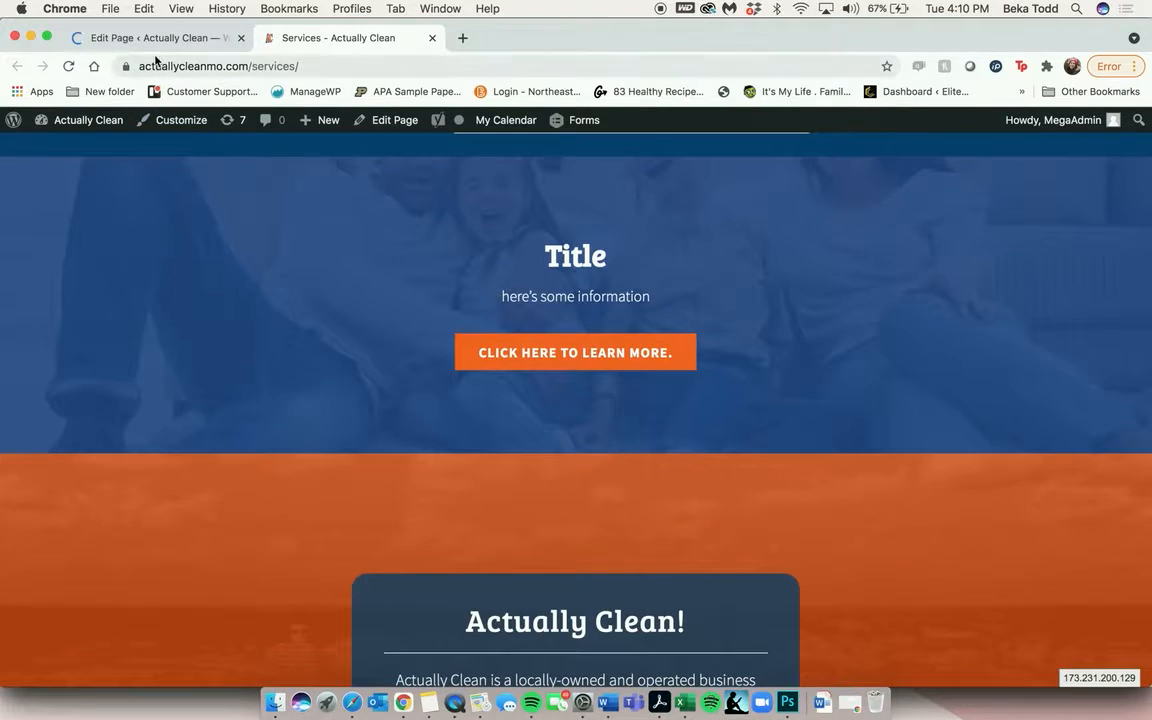
# Examine how the boy-and-dog photo band scrolls on the live Services page, then inspect section 2's background settings in the editor
pyautogui.click(150, 40)
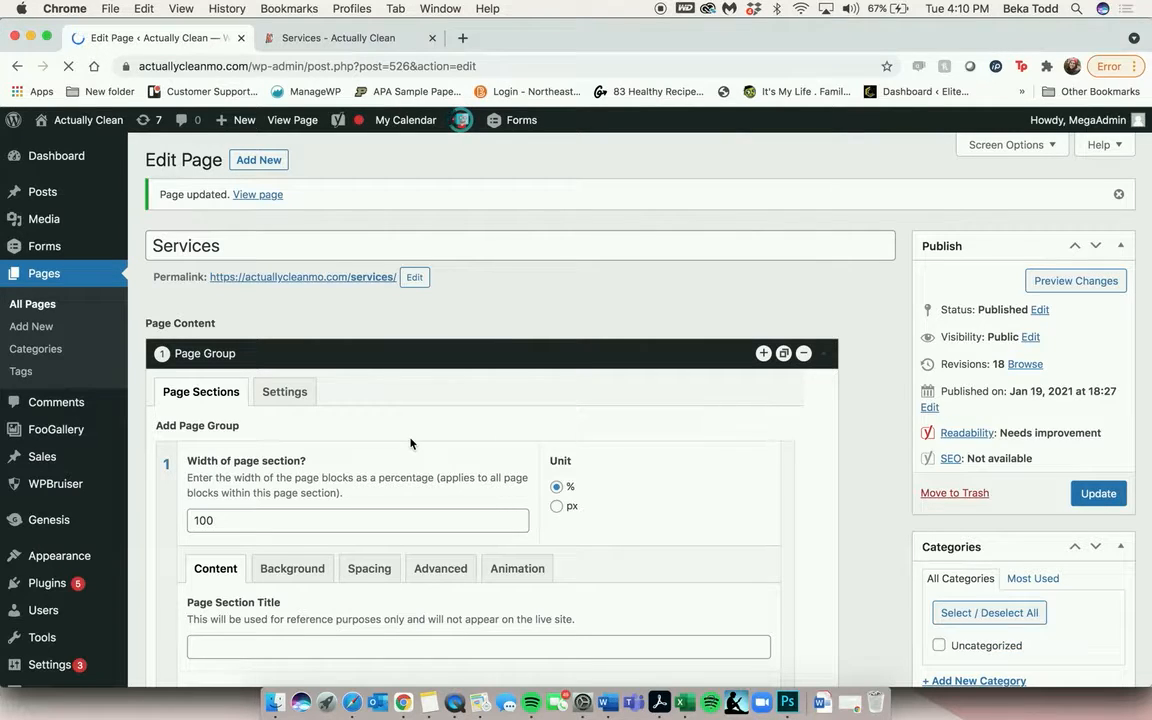
pyautogui.click(316, 37)
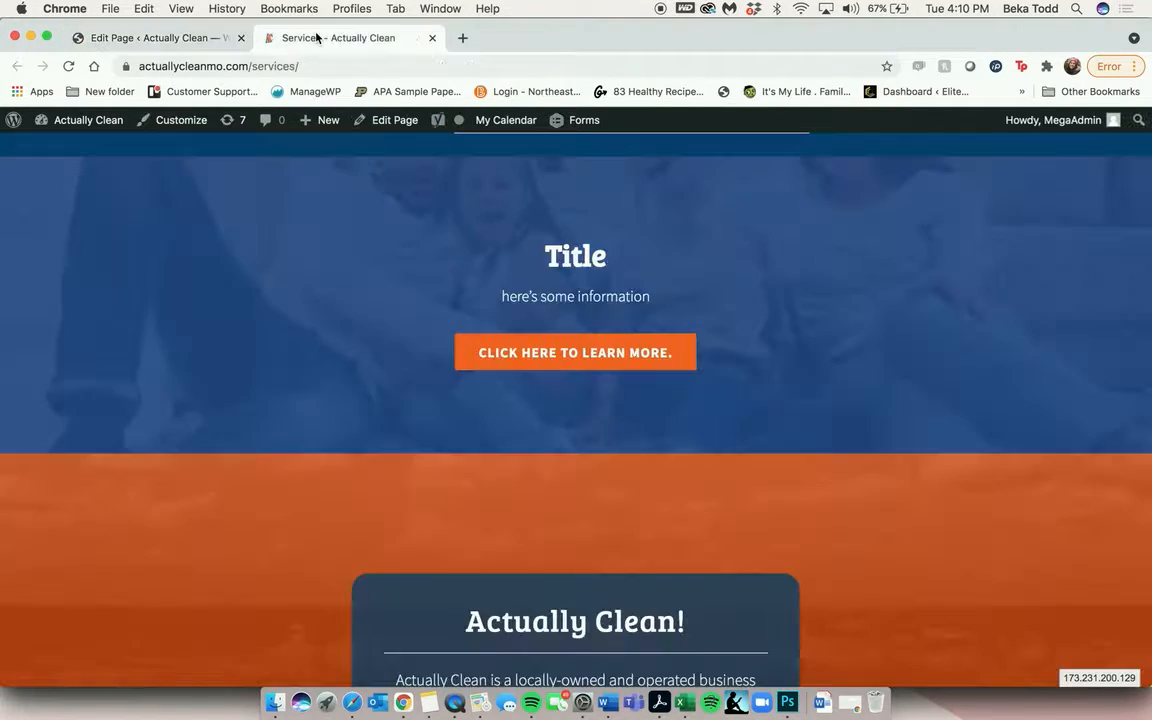
pyautogui.scroll(15, 504, 378)
pyautogui.scroll(-3, 504, 380)
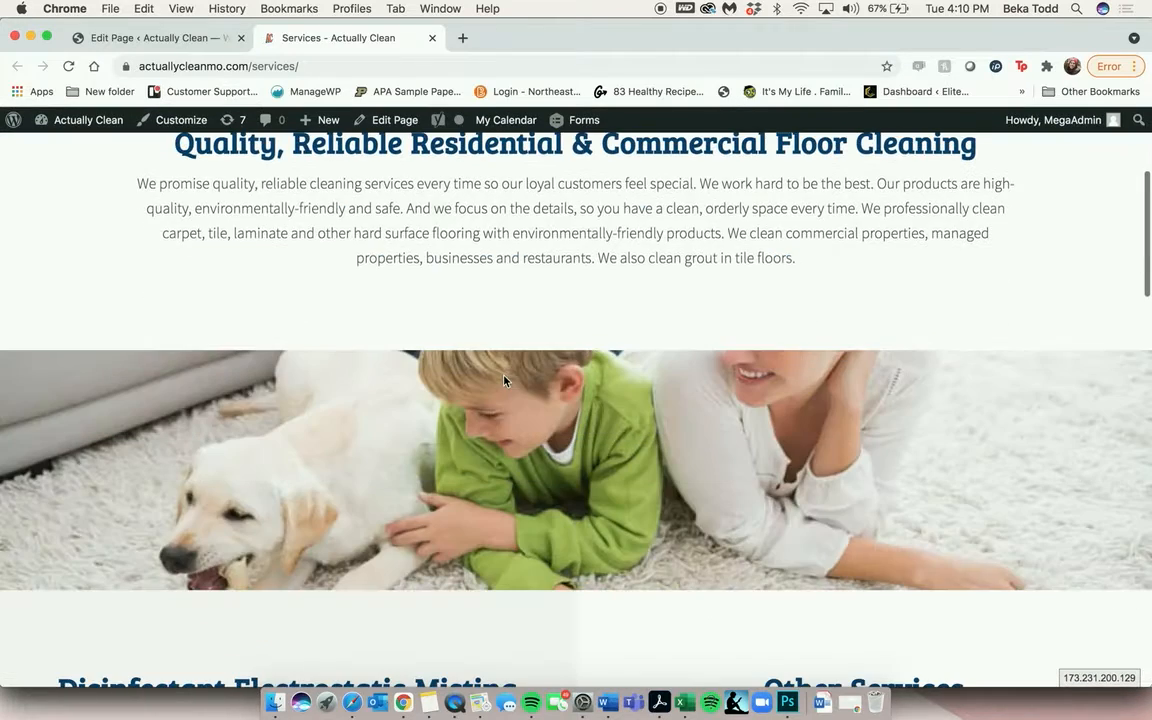
pyautogui.scroll(-3, 641, 262)
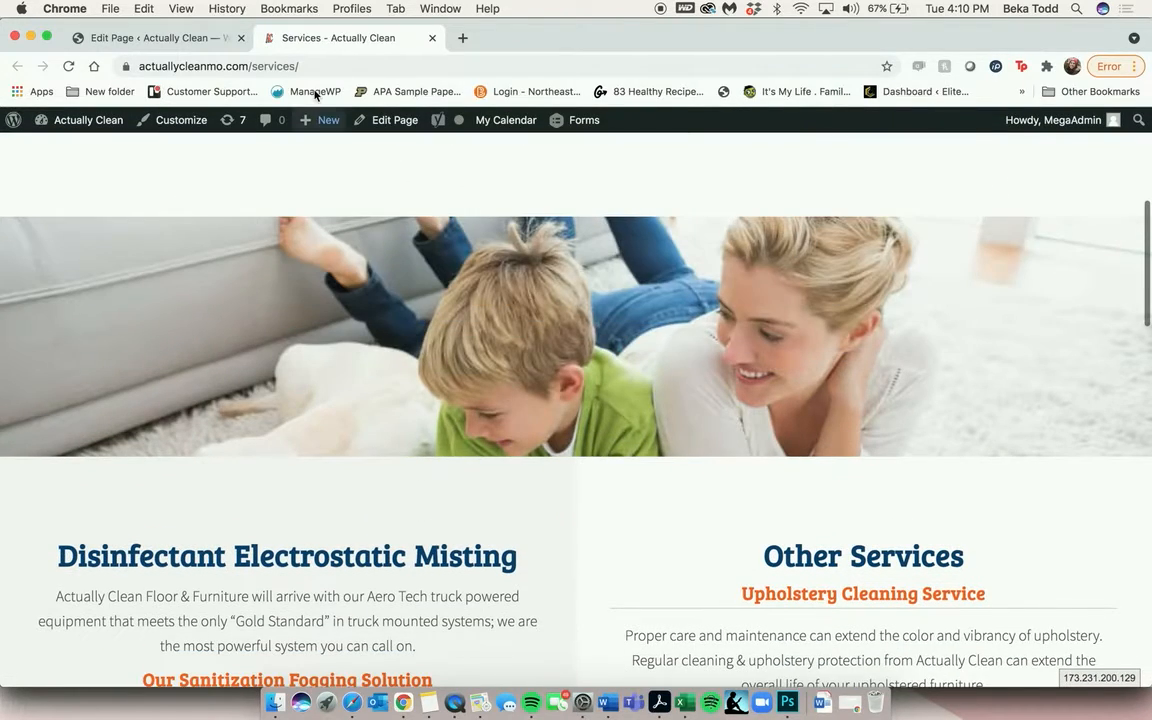
pyautogui.click(171, 40)
pyautogui.scroll(-10, 496, 478)
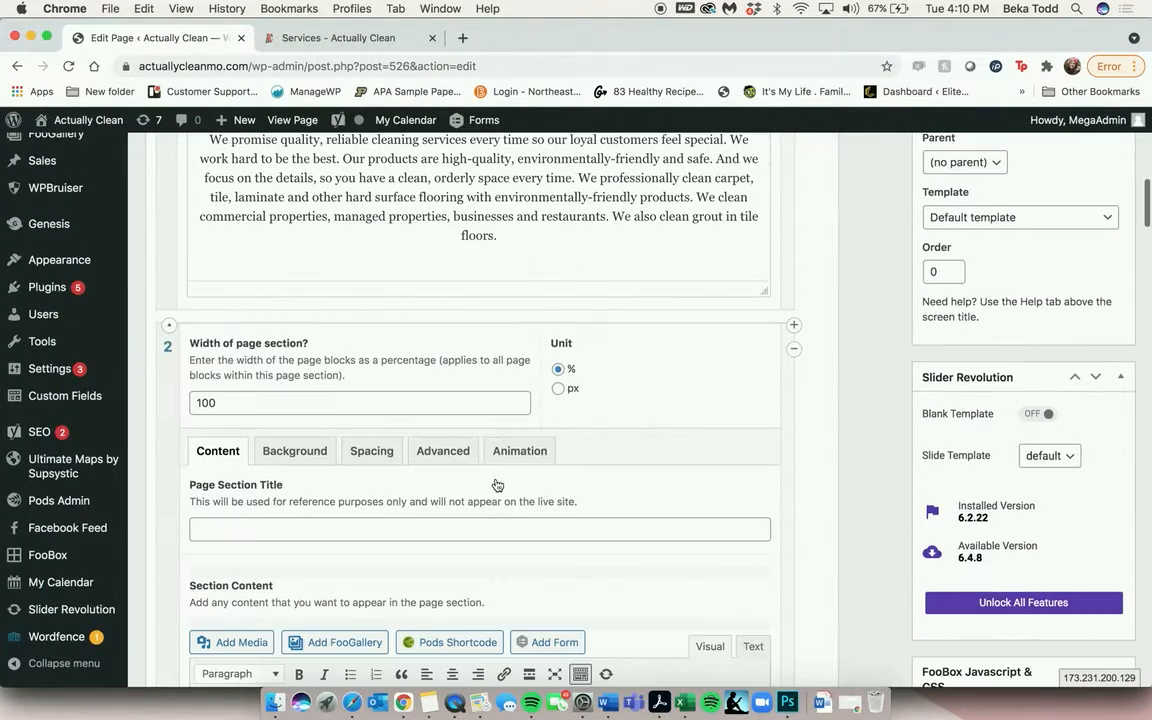
pyautogui.scroll(-5, 497, 485)
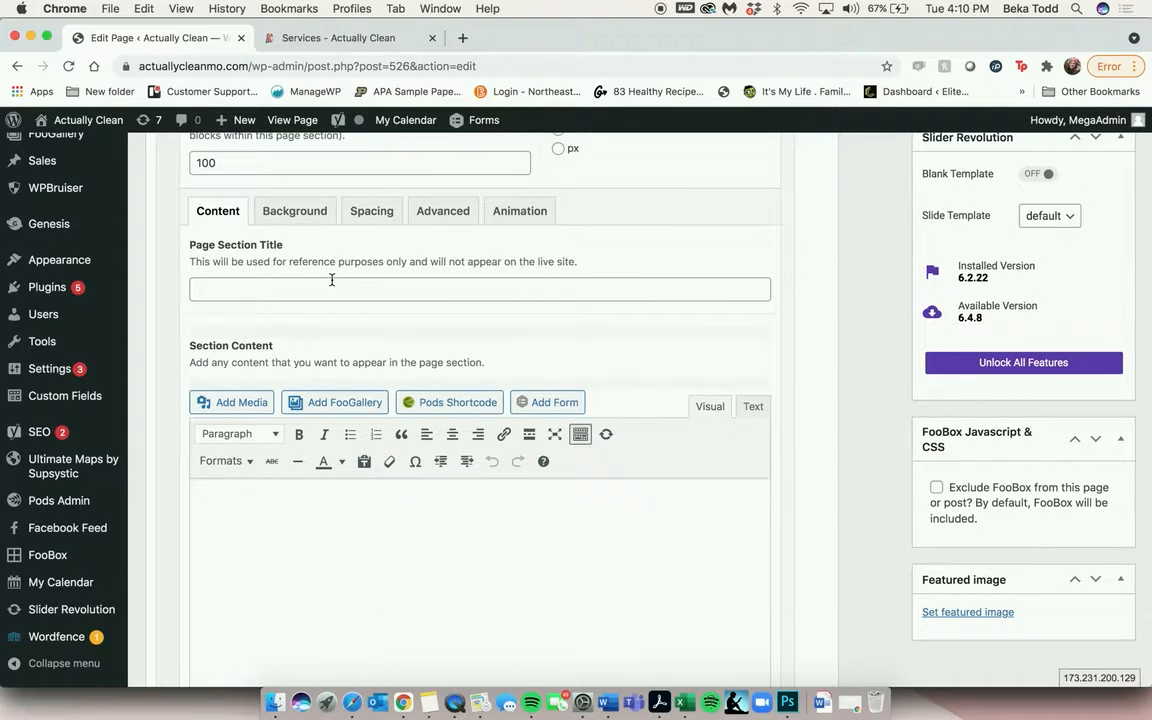
pyautogui.click(292, 211)
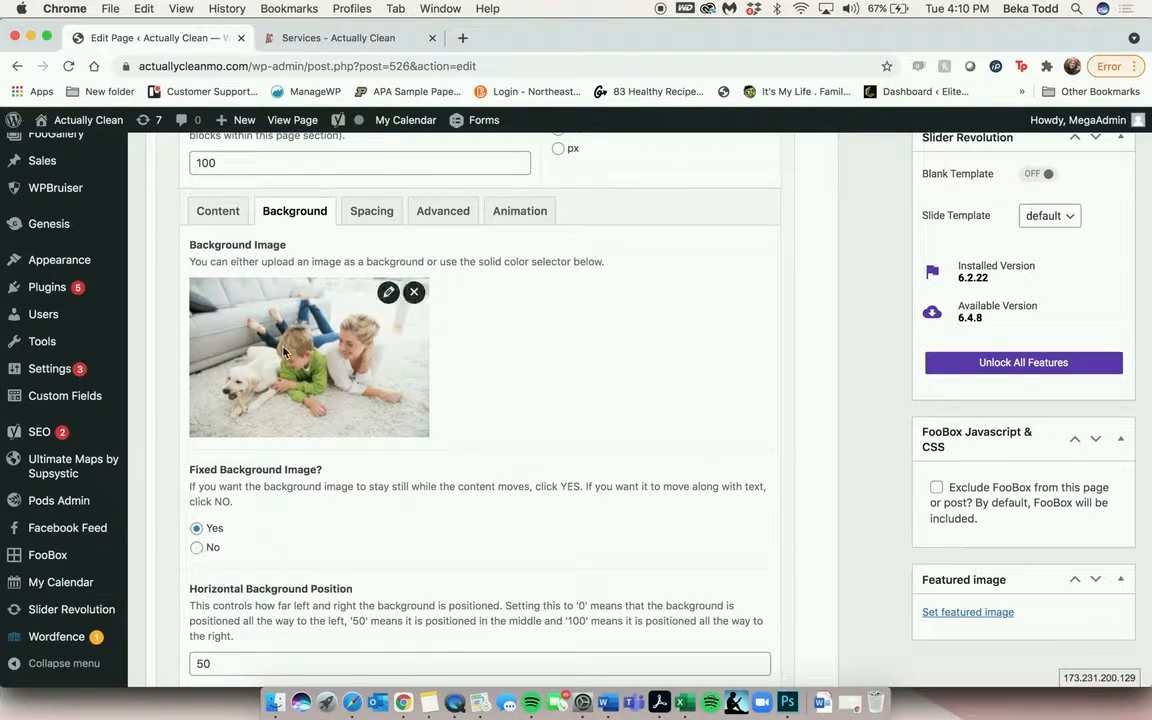
# Delete the title, information line and link from section 6's content
pyautogui.scroll(-10, 548, 542)
pyautogui.scroll(6, 549, 542)
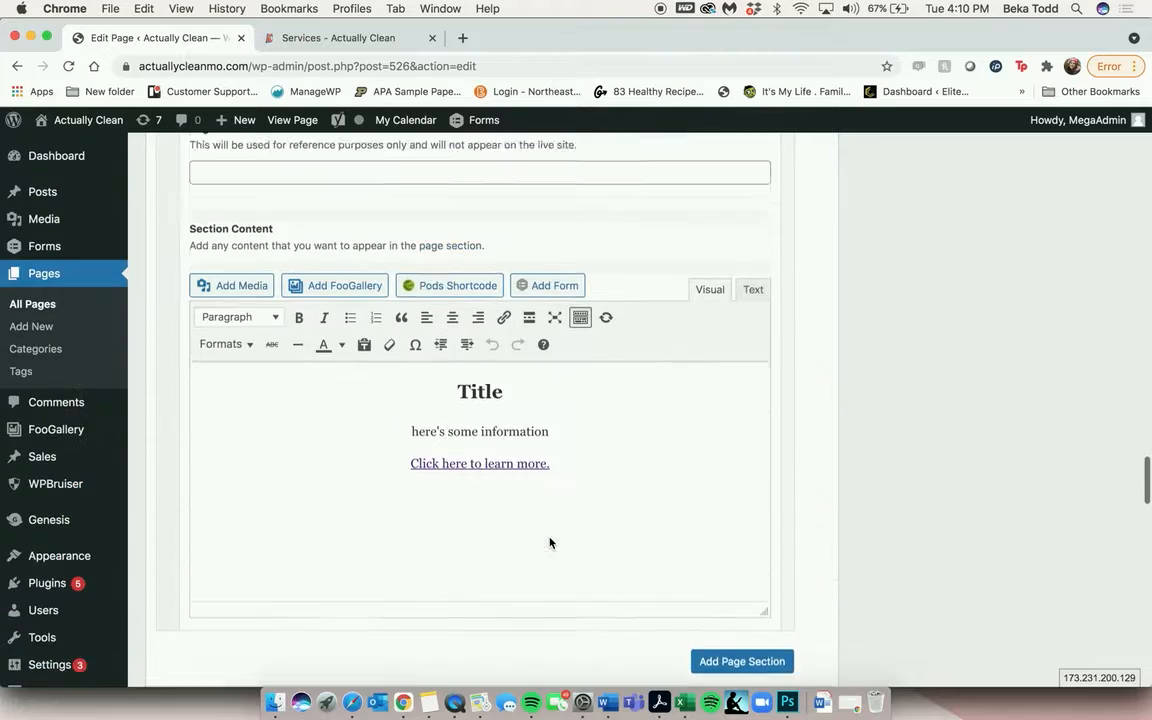
pyautogui.moveTo(555, 535); pyautogui.dragTo(316, 438)
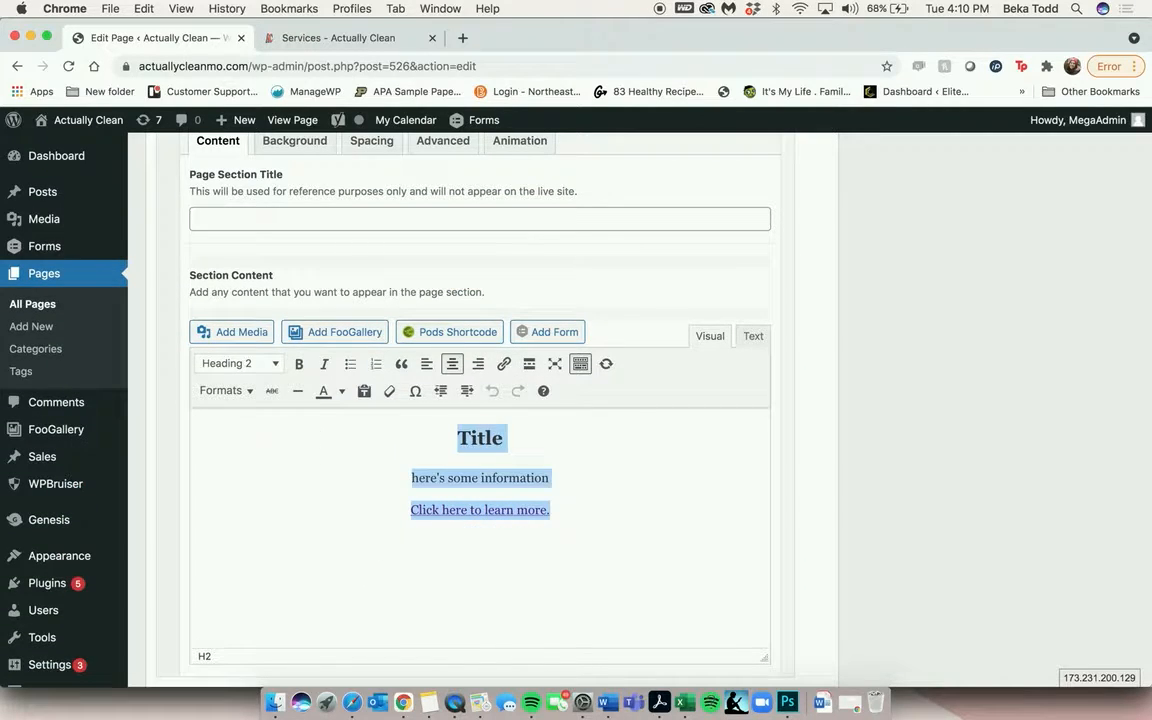
pyautogui.press('BackSpace')
# Clear section 6's background color and set its Fixed Background Image option to Yes
pyautogui.click(294, 140)
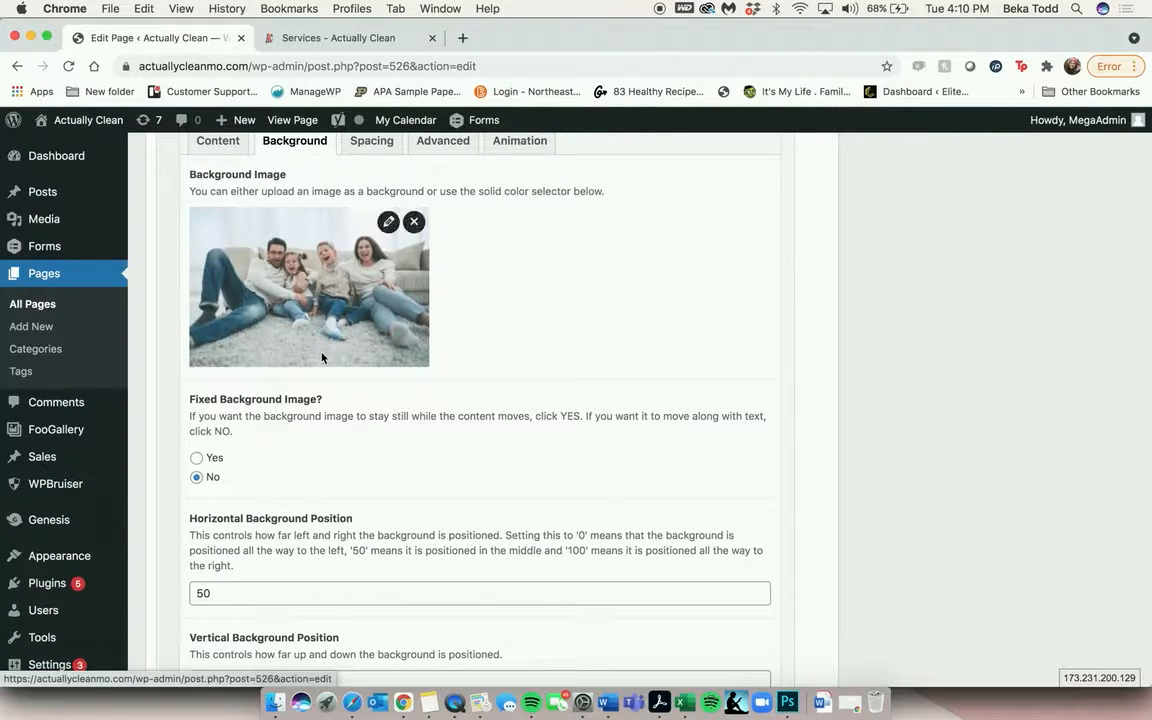
pyautogui.scroll(-3, 306, 437)
pyautogui.click(250, 619)
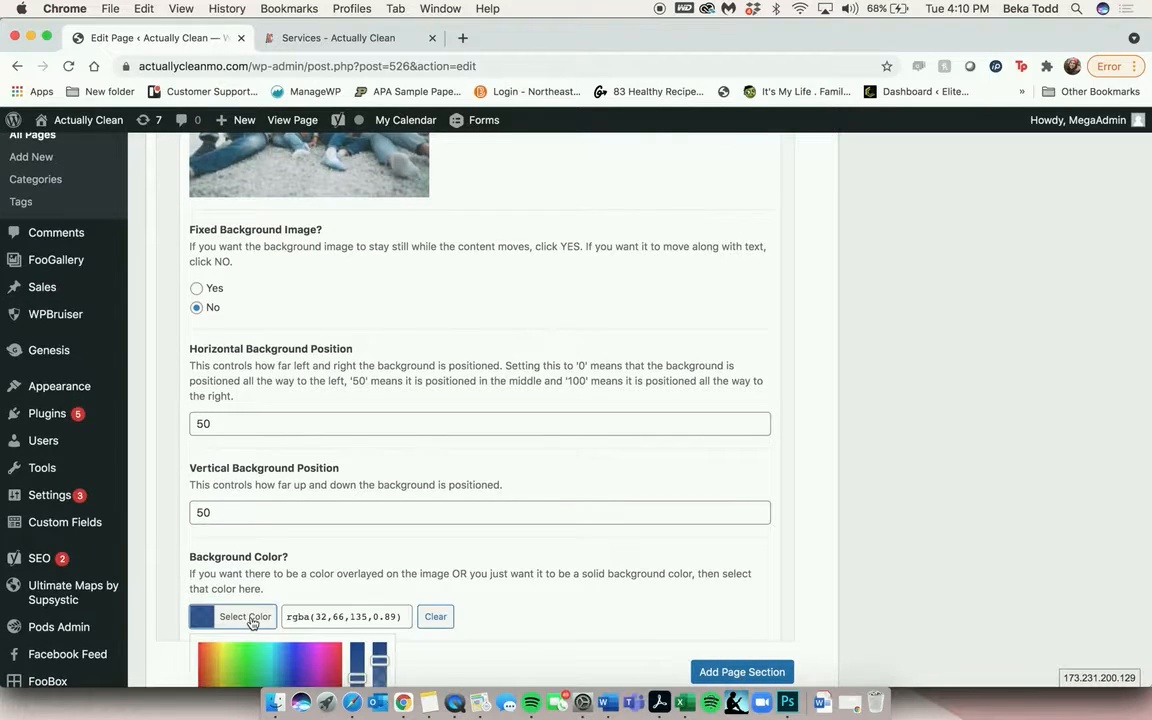
pyautogui.click(430, 622)
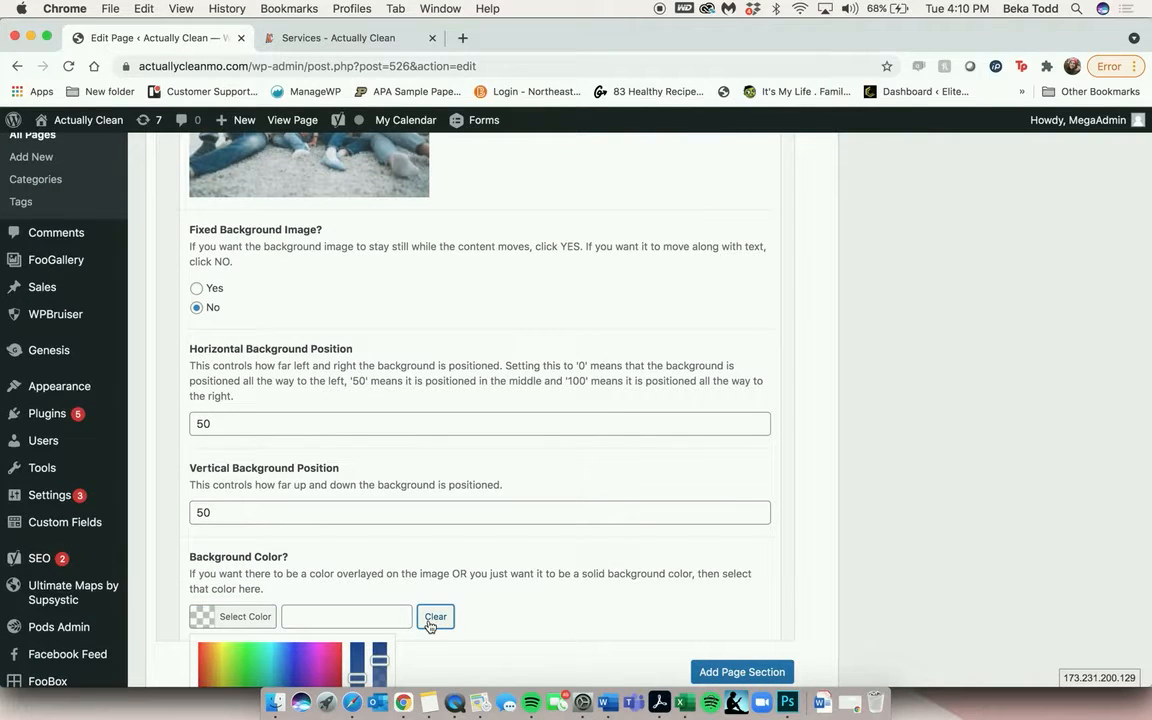
pyautogui.click(197, 289)
# Update the Services page, then reload the live page and check how the family photo background behaves while scrolling
pyautogui.scroll(10, 607, 404)
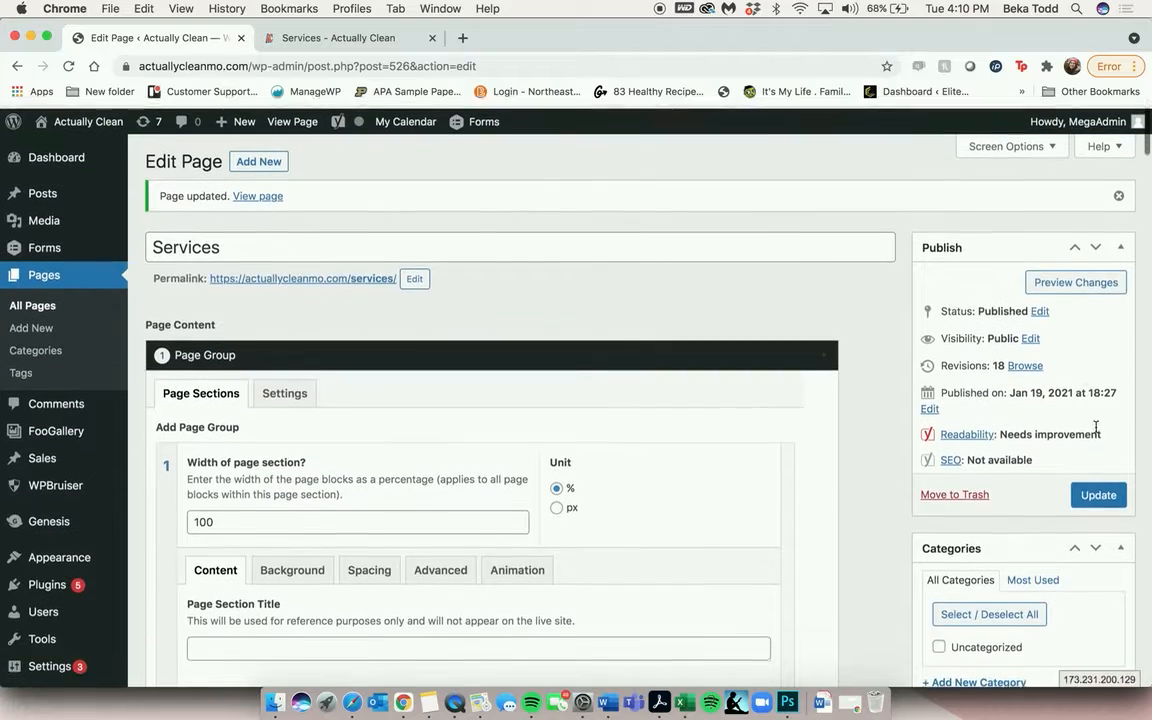
pyautogui.click(1094, 494)
pyautogui.click(330, 38)
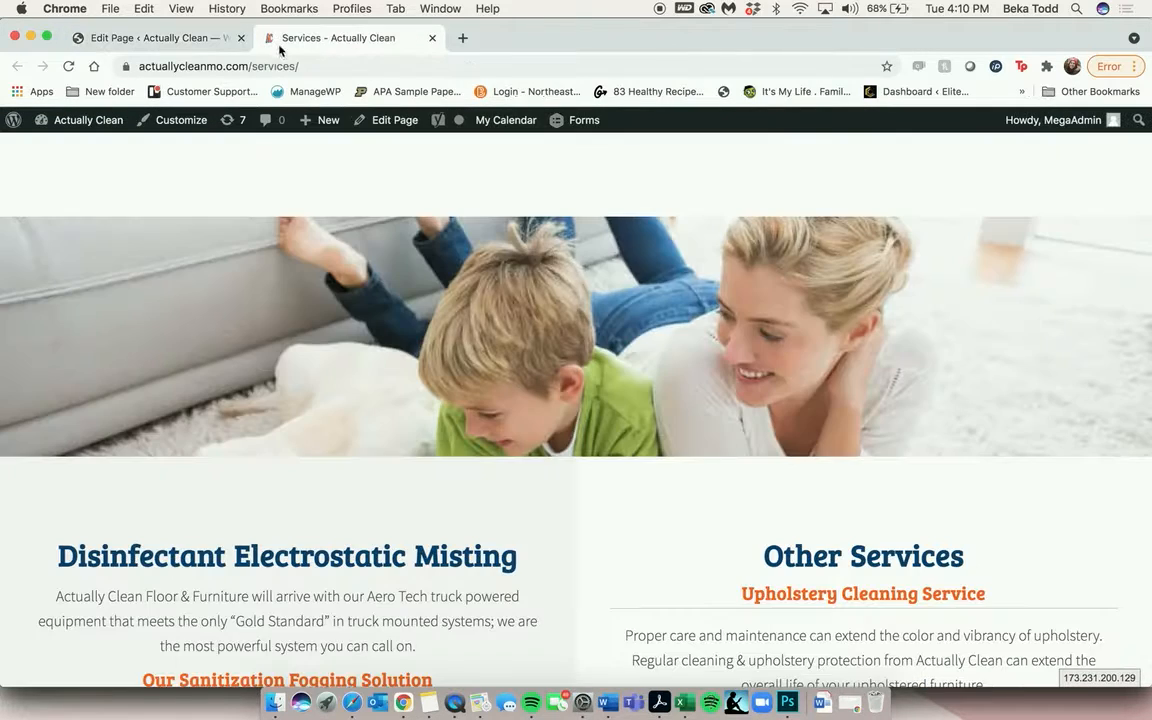
pyautogui.click(69, 65)
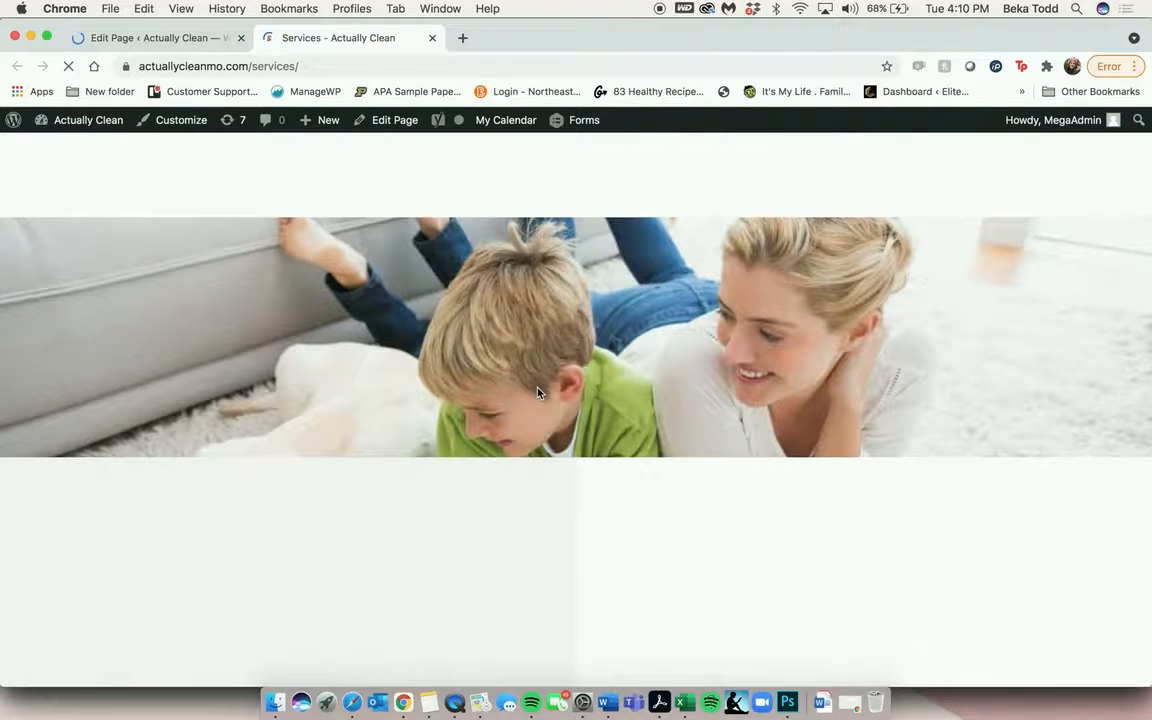
pyautogui.scroll(-10, 538, 392)
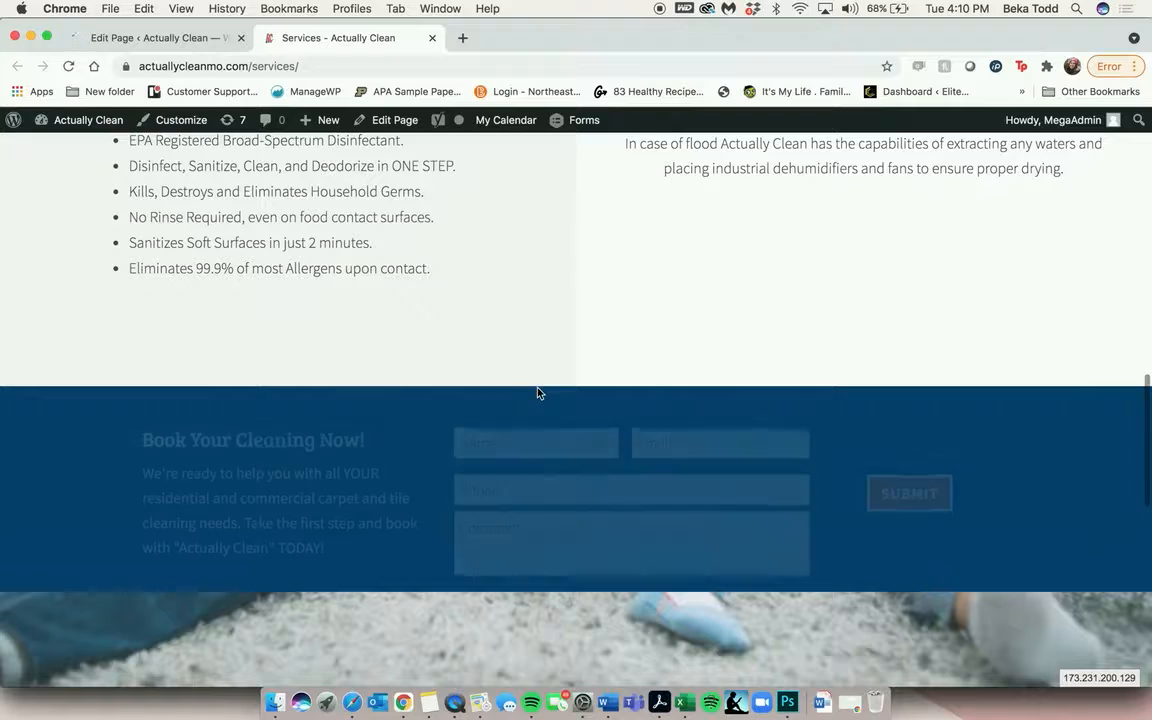
pyautogui.scroll(-3, 538, 392)
pyautogui.scroll(-5, 538, 392)
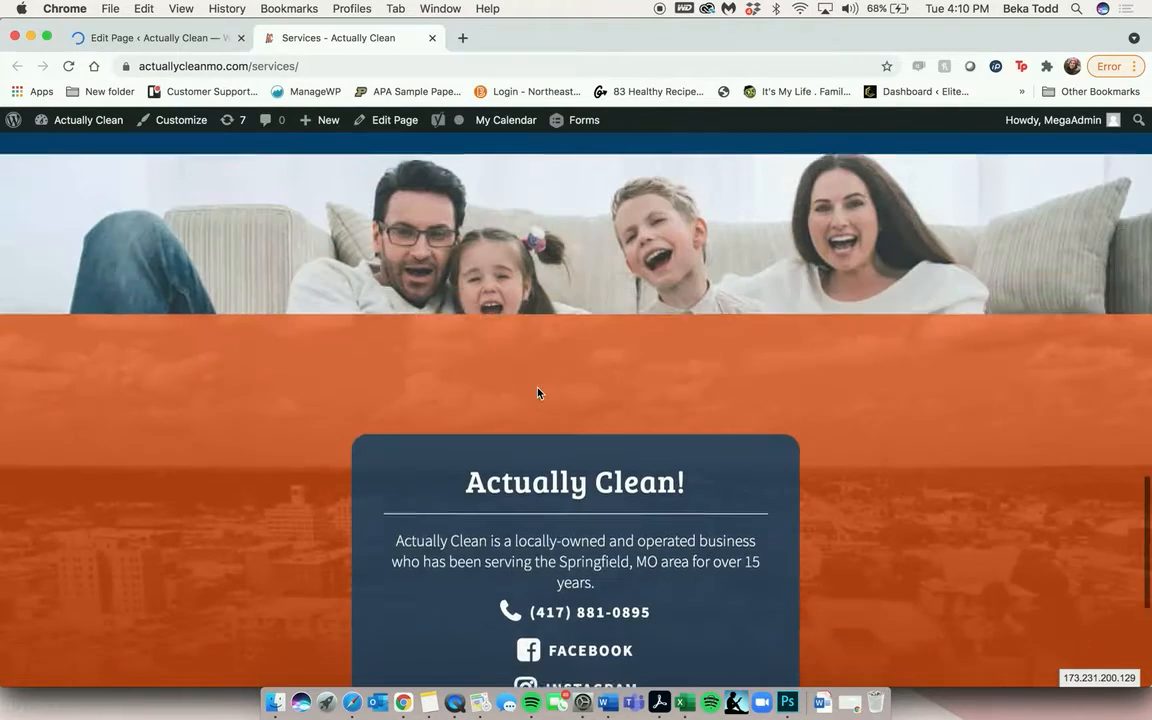
pyautogui.scroll(8, 538, 392)
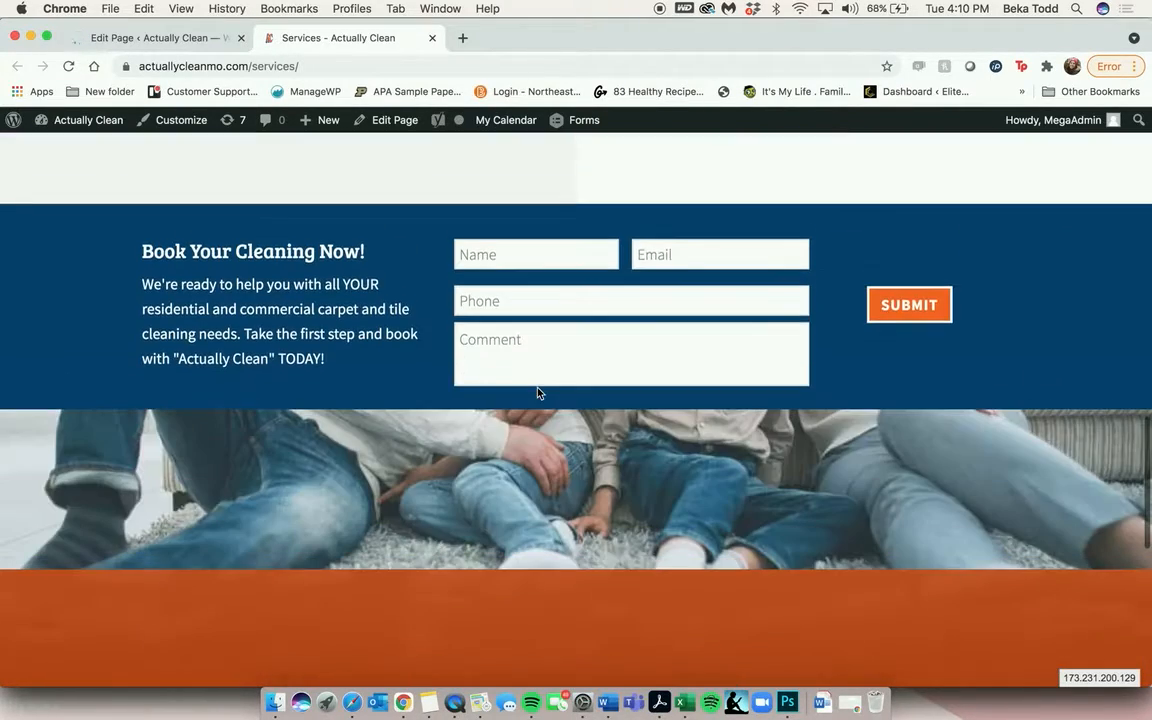
pyautogui.scroll(-5, 538, 392)
pyautogui.scroll(-2, 538, 392)
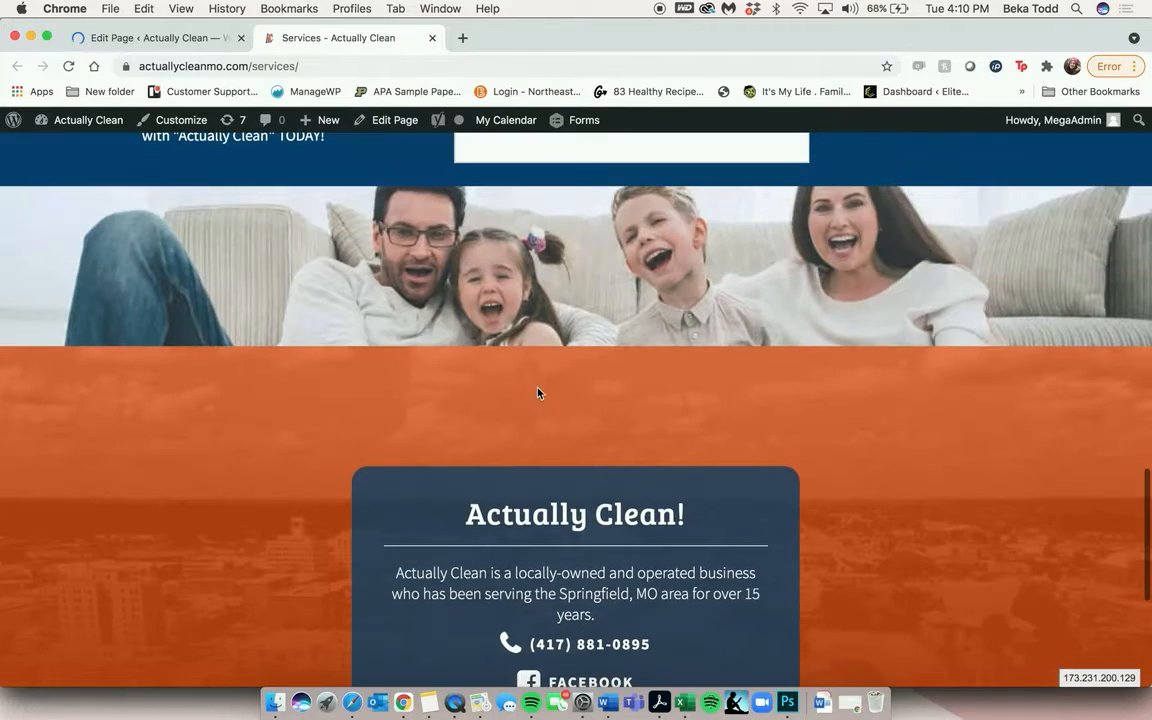
# Collapse page section 6 in the Services page editor, remove that section, and update the page
pyautogui.click(178, 40)
pyautogui.scroll(-15, 544, 450)
pyautogui.scroll(-20, 544, 450)
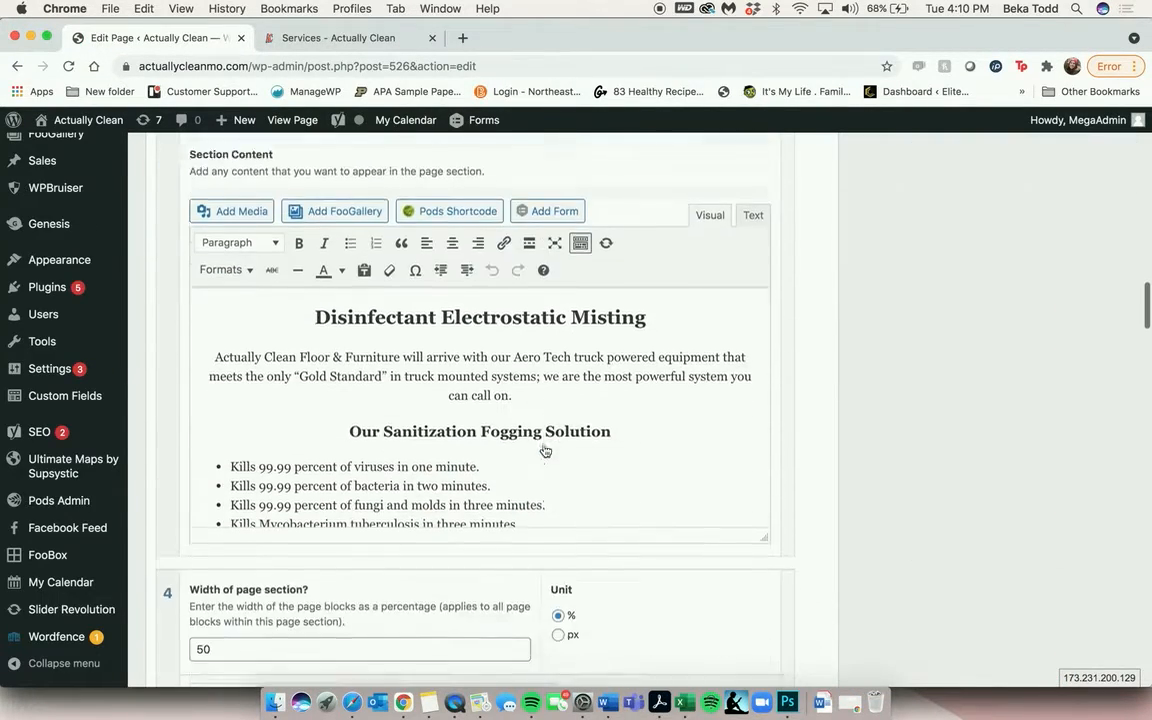
pyautogui.scroll(-6, 544, 450)
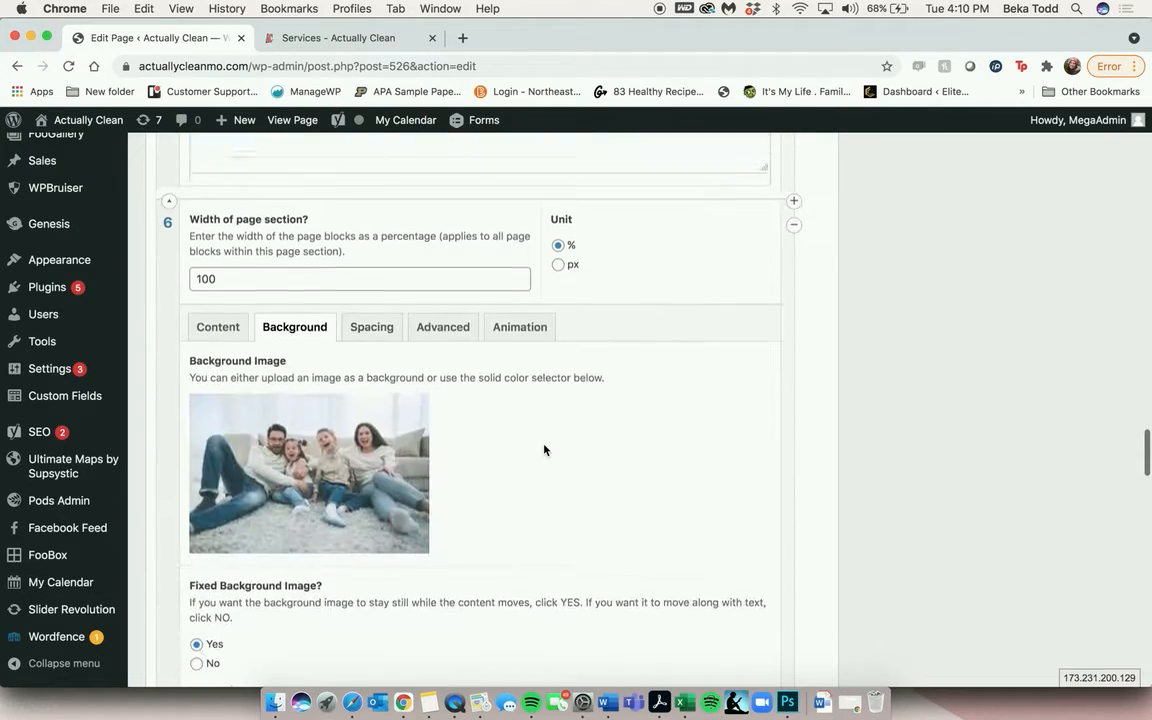
pyautogui.click(238, 259)
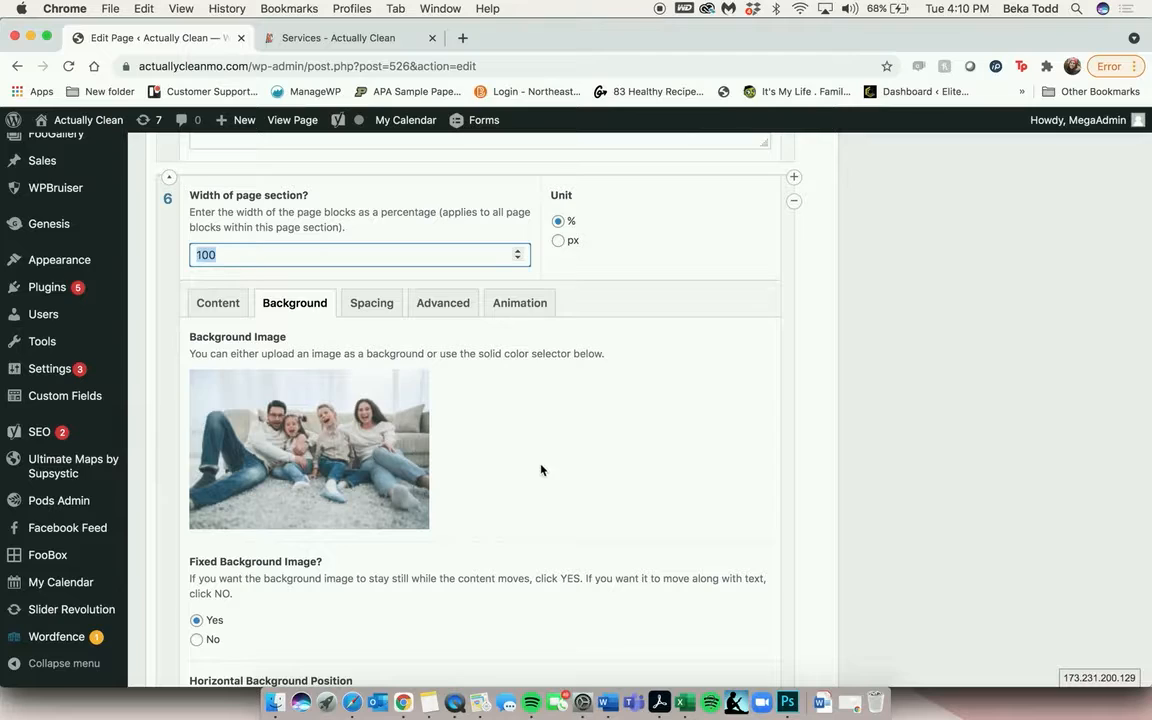
pyautogui.click(169, 179)
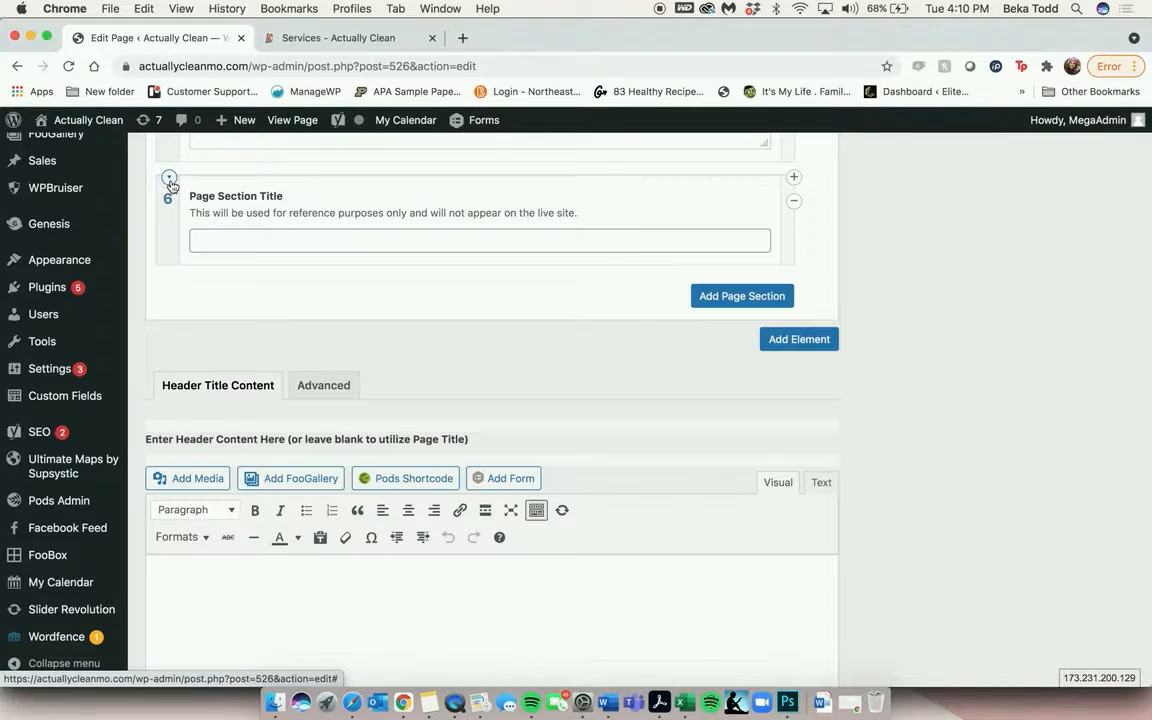
pyautogui.click(792, 203)
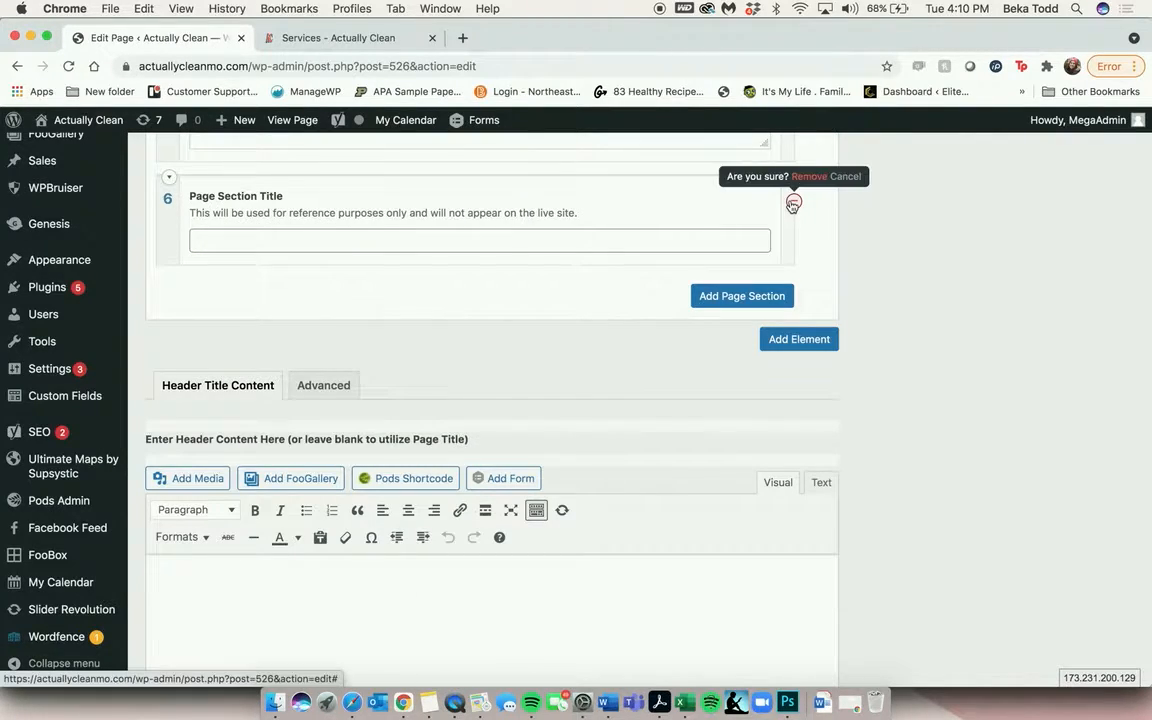
pyautogui.click(806, 178)
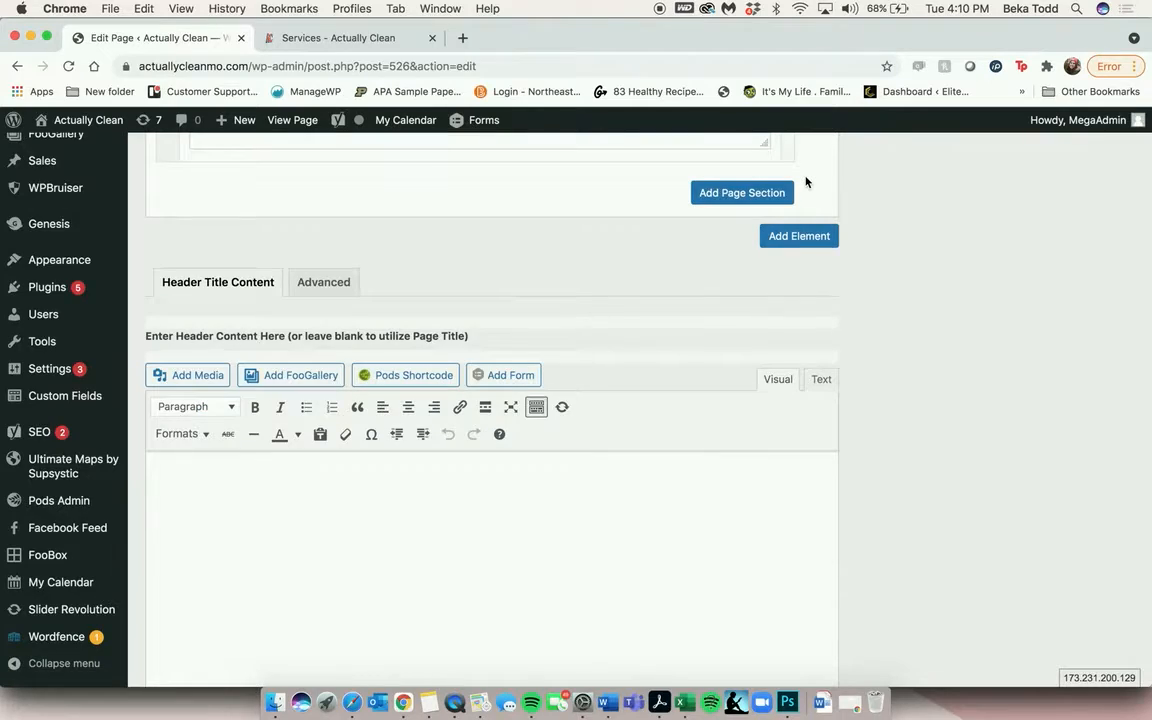
pyautogui.scroll(20, 806, 182)
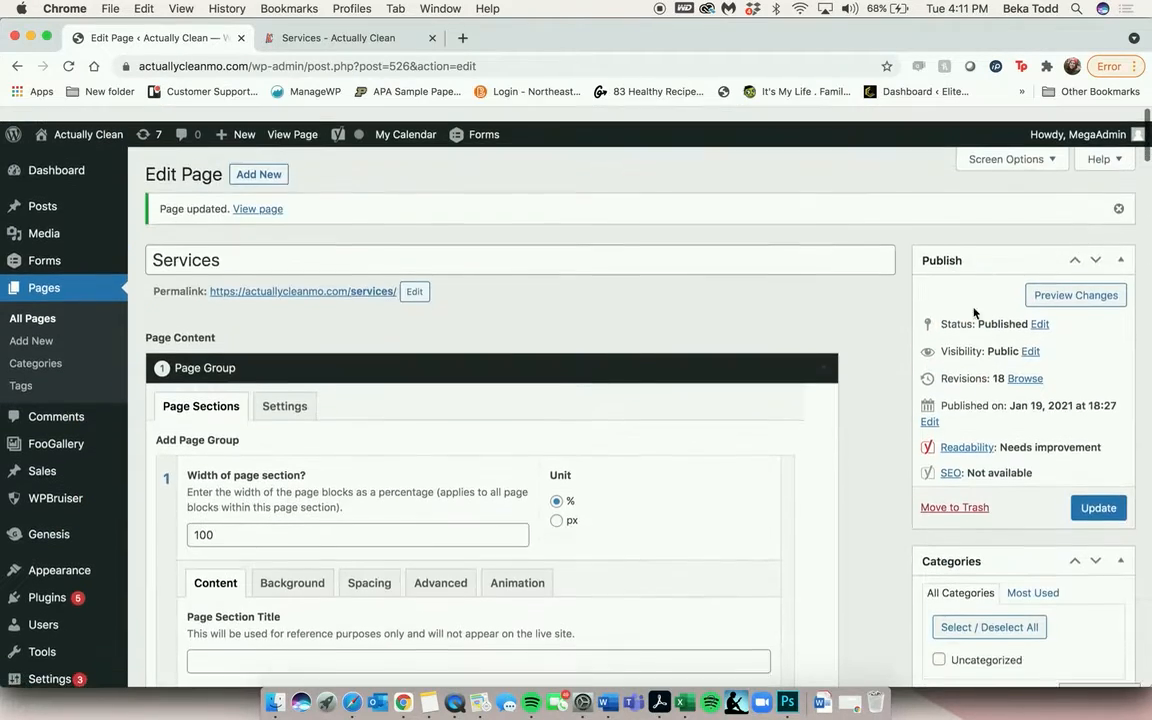
pyautogui.click(1100, 496)
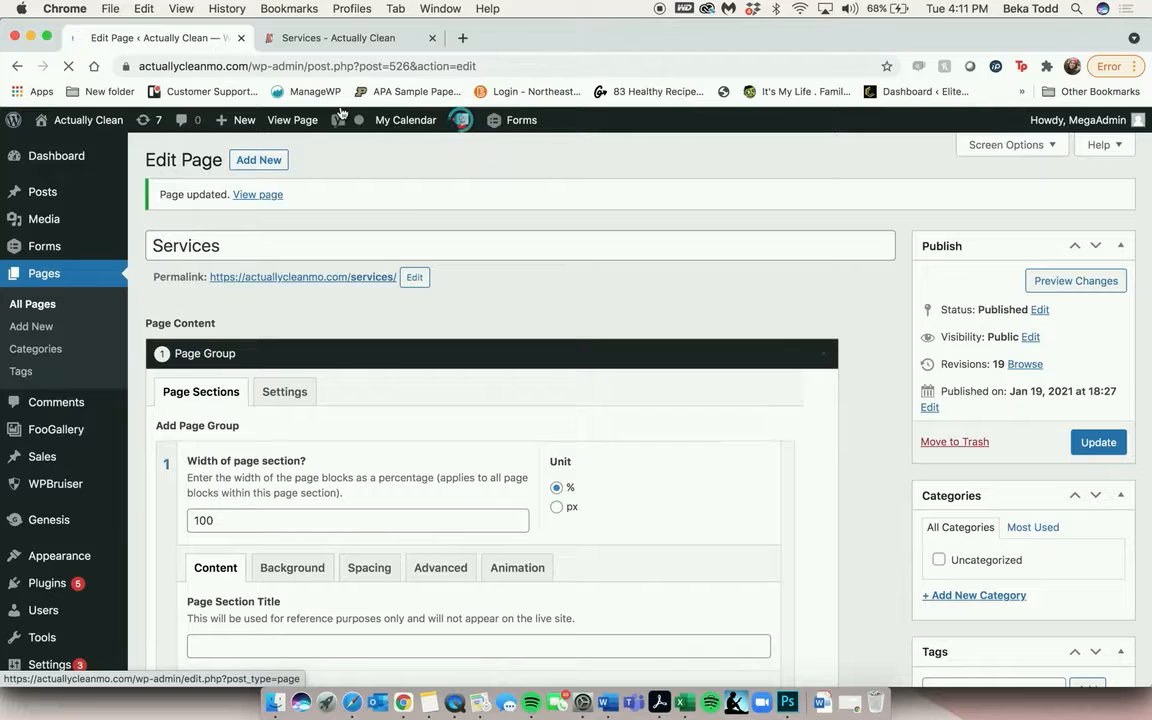
# On the live site, follow the About Us navigation link and check which part of the homepage it leads to
pyautogui.click(292, 42)
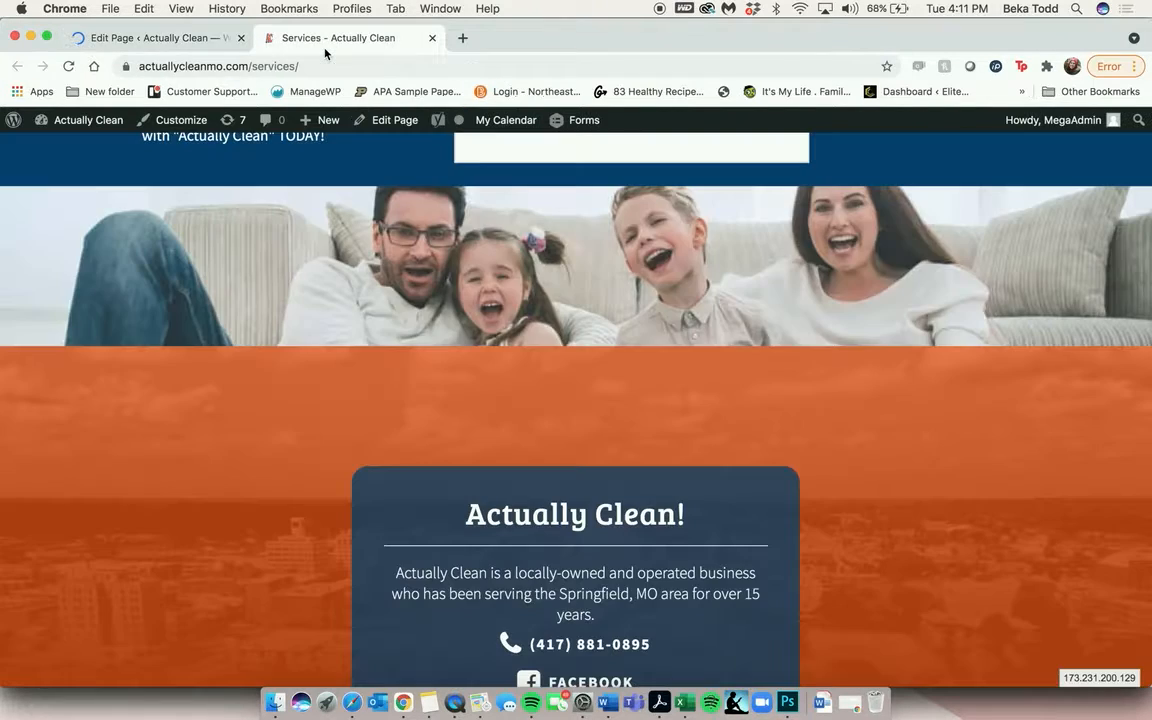
pyautogui.scroll(-5, 540, 320)
pyautogui.scroll(4, 573, 343)
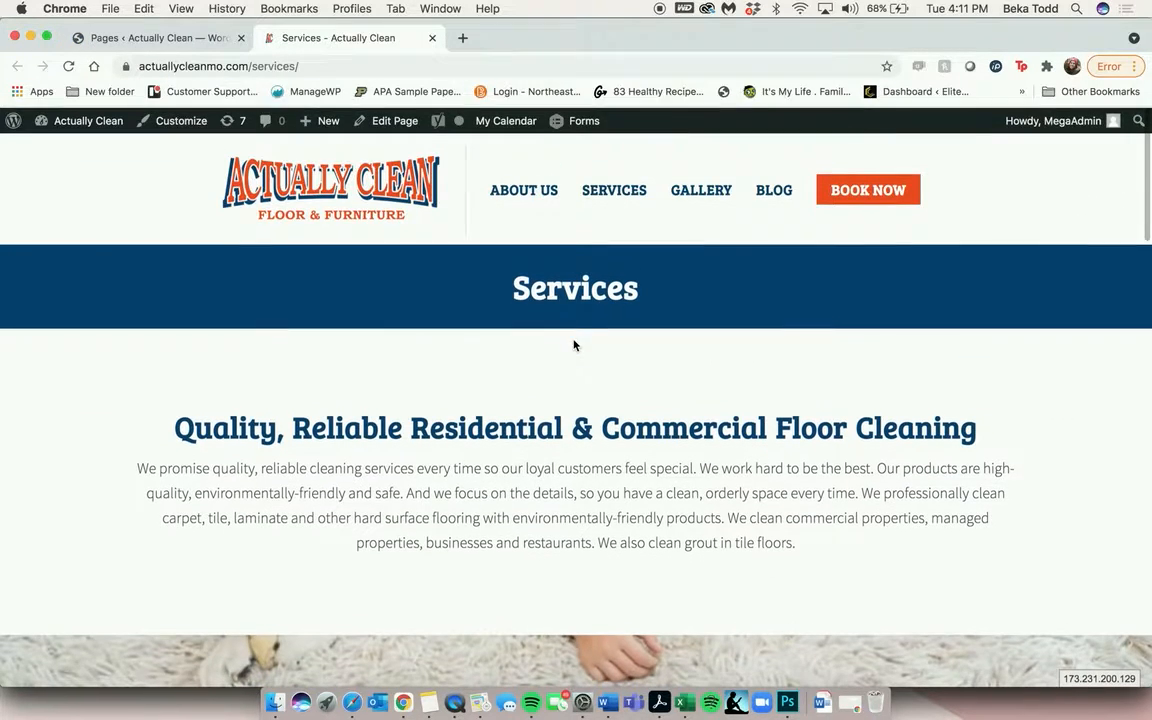
pyautogui.click(538, 194)
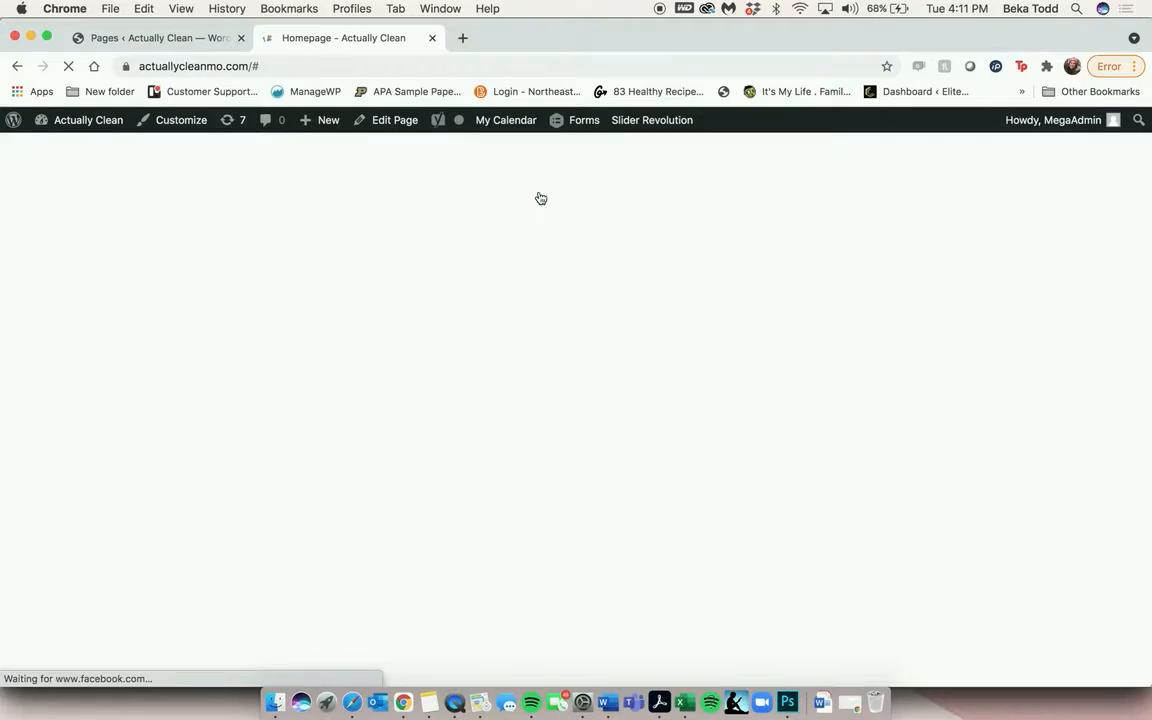
pyautogui.scroll(-8, 540, 420)
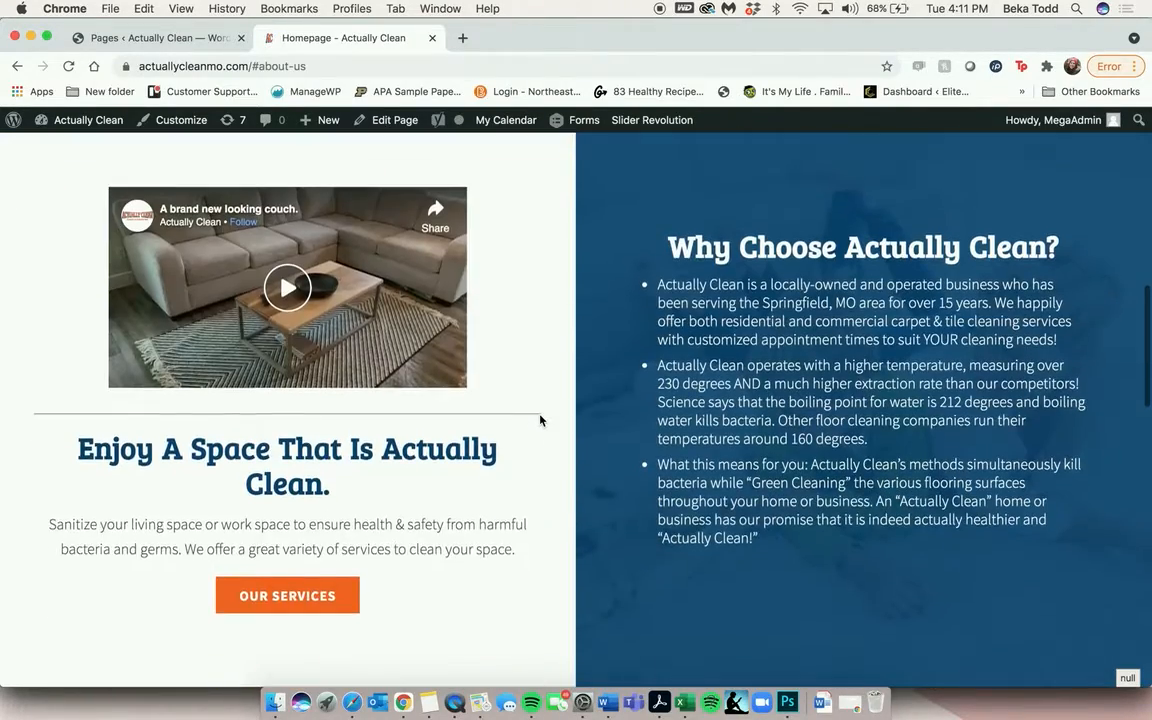
pyautogui.scroll(7, 540, 420)
pyautogui.scroll(3, 540, 420)
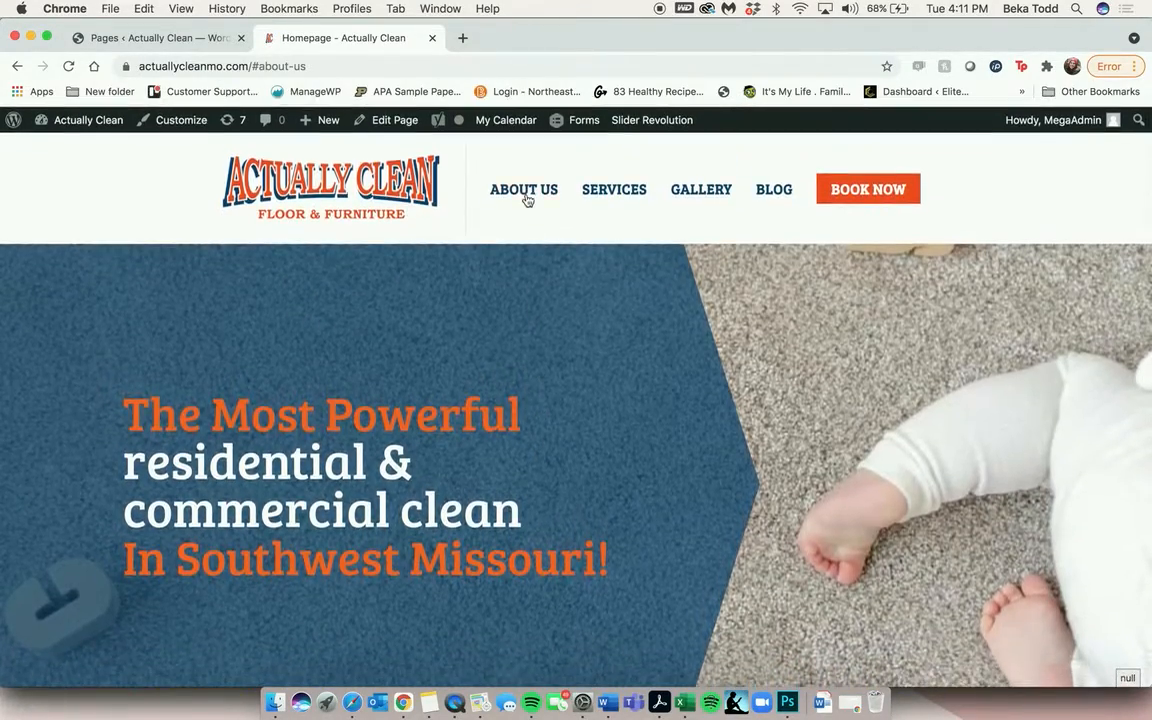
pyautogui.click(526, 192)
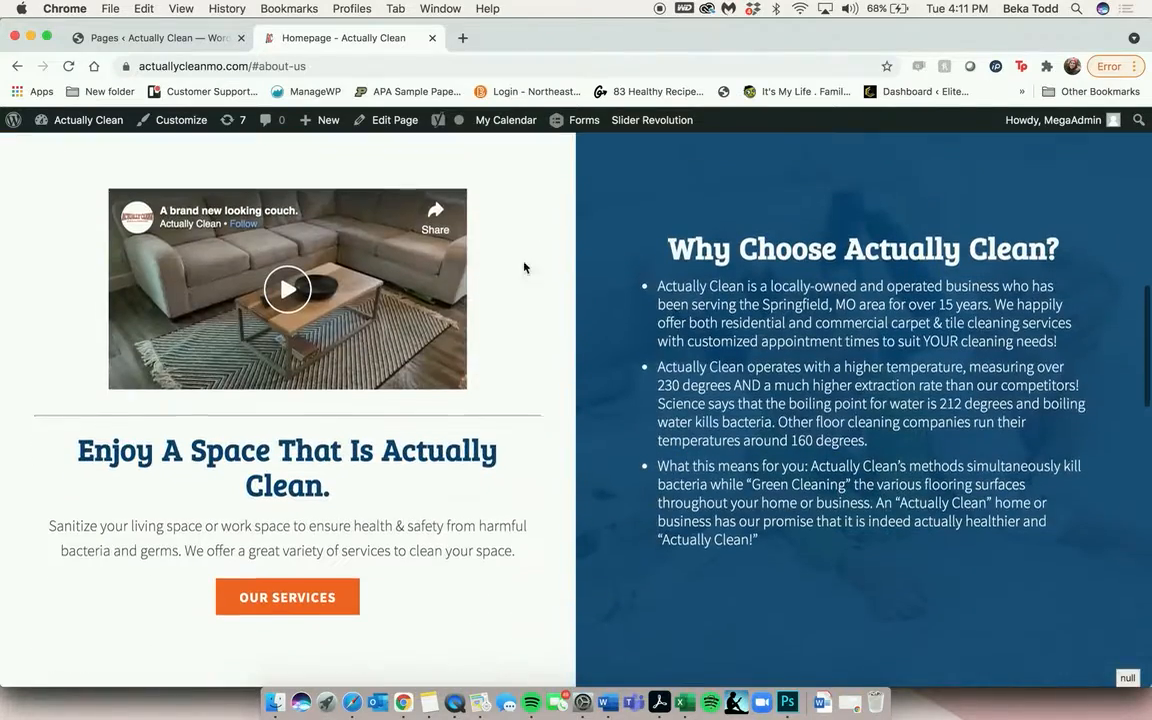
pyautogui.scroll(10, 481, 444)
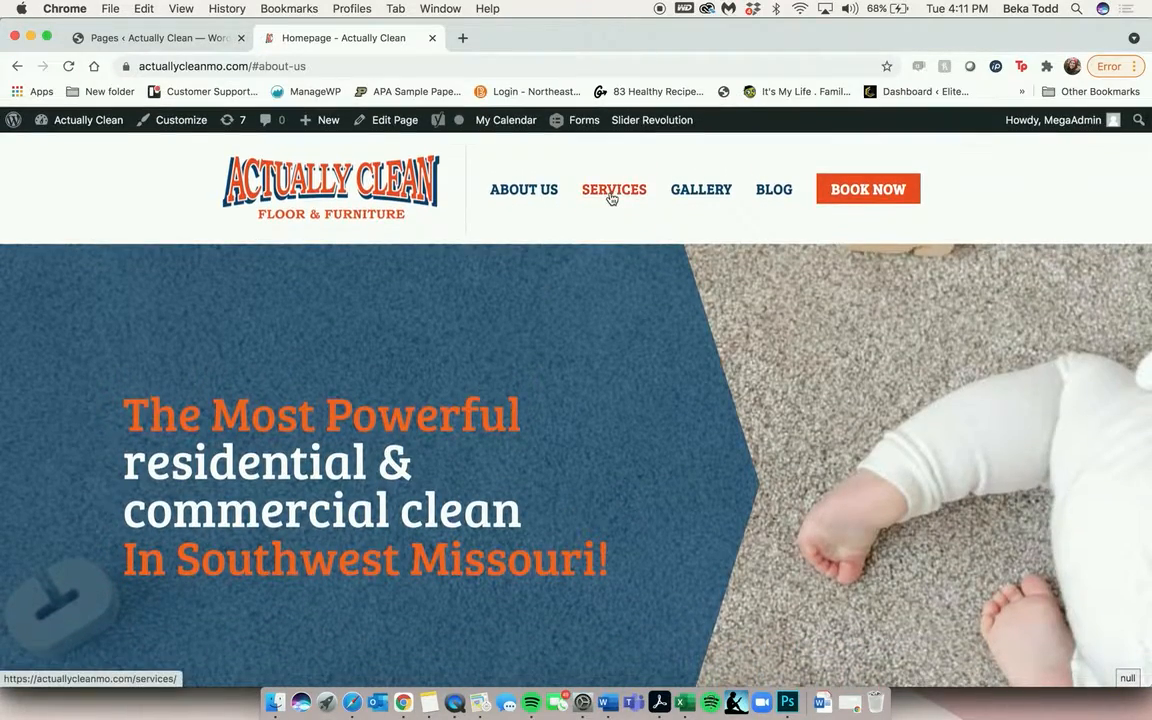
# View the live Gallery page, then open the Gallery page in the WordPress editor and look through its section content
pyautogui.click(716, 199)
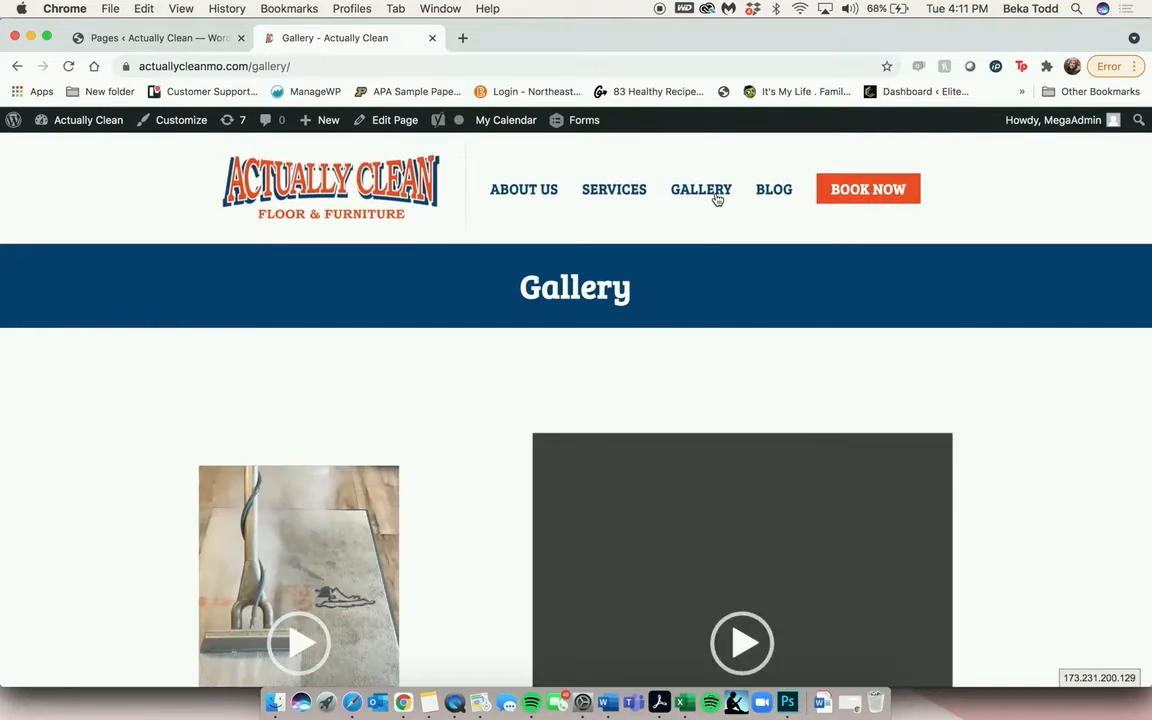
pyautogui.scroll(-5, 705, 386)
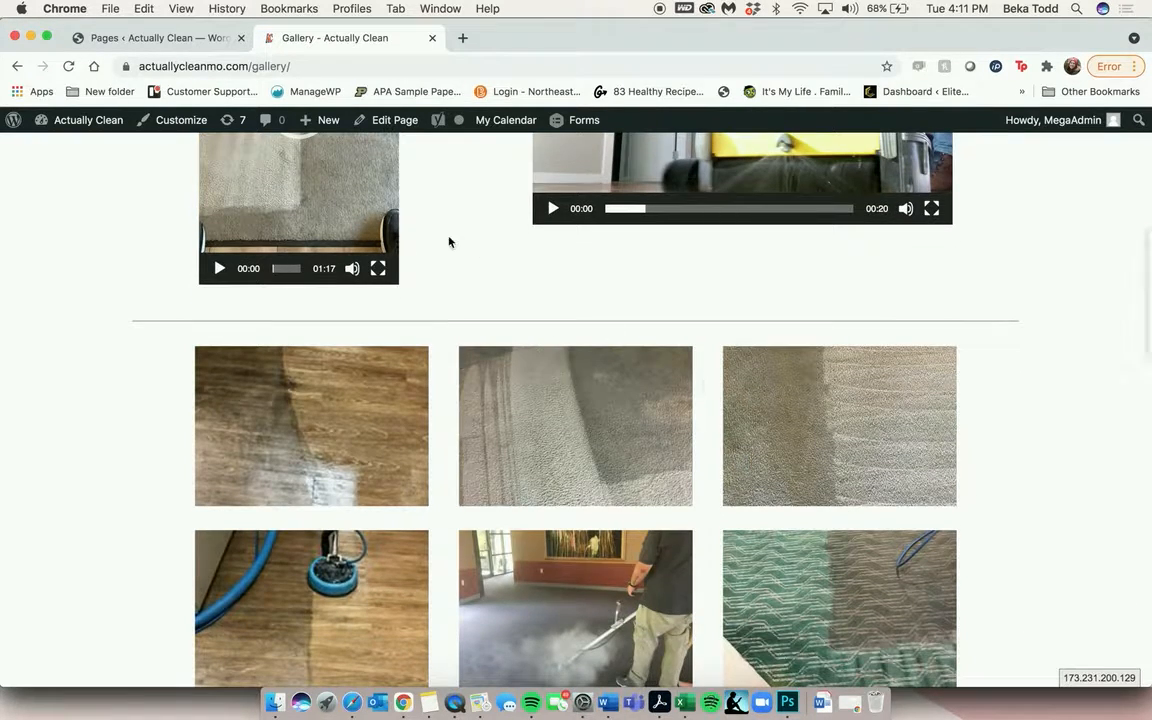
pyautogui.click(139, 47)
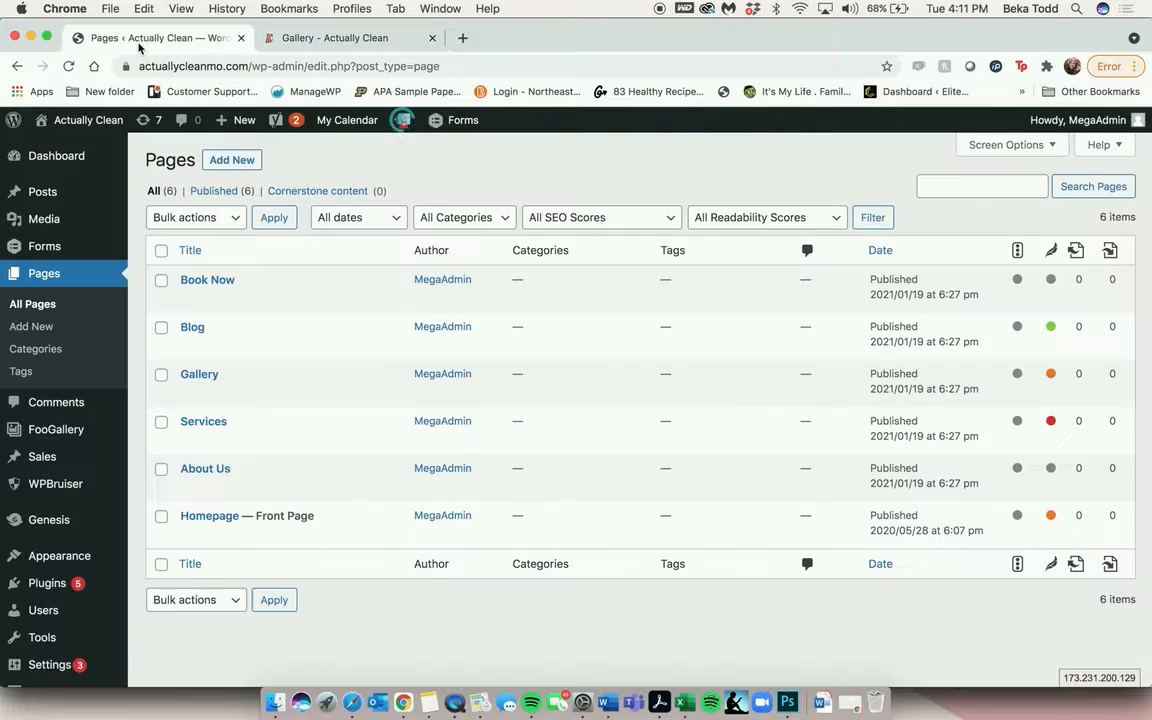
pyautogui.click(206, 377)
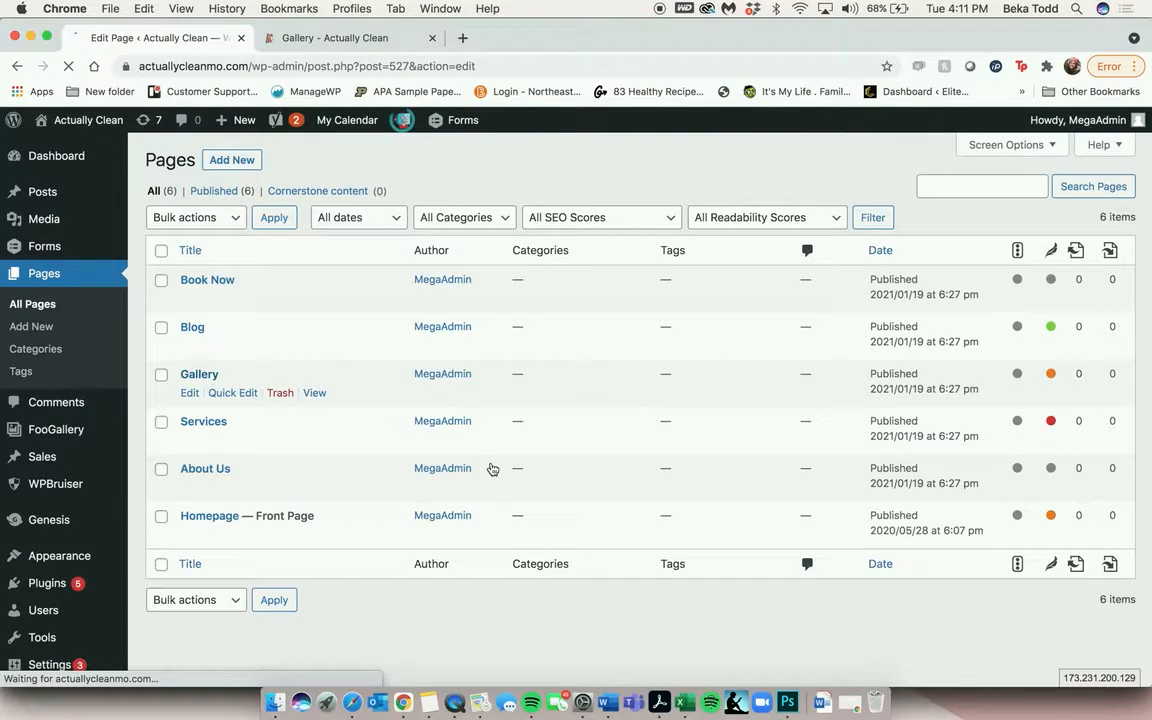
pyautogui.scroll(-5, 491, 466)
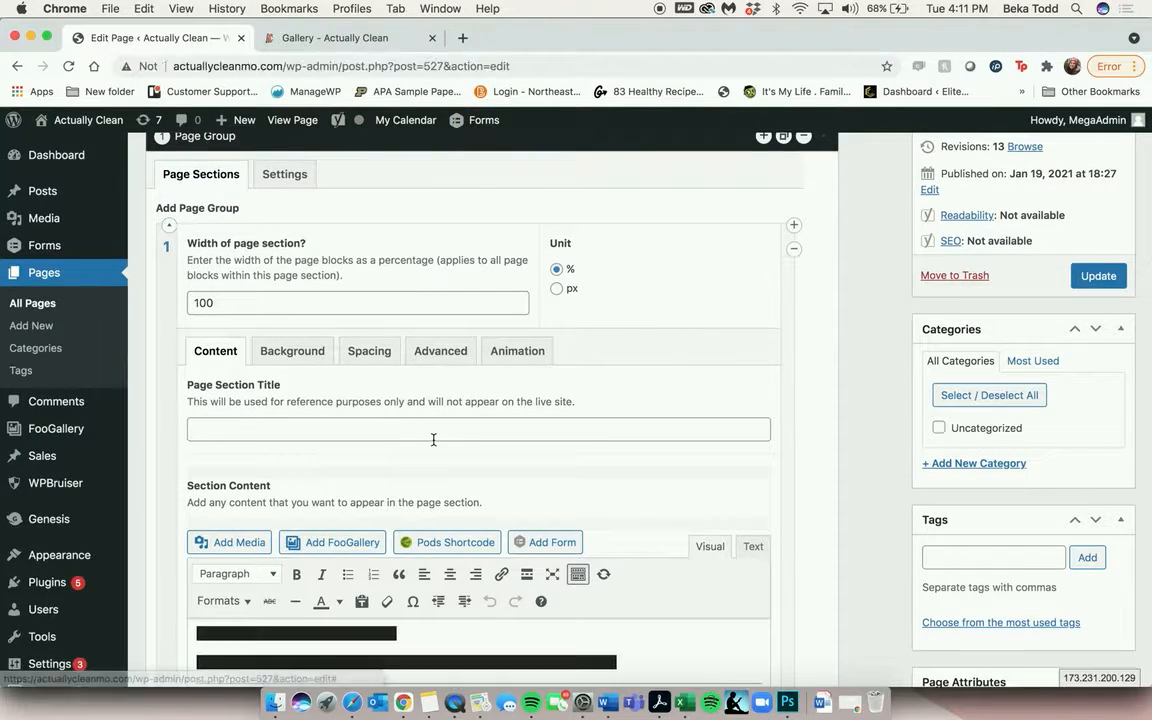
pyautogui.scroll(-4, 433, 440)
pyautogui.scroll(-6, 488, 321)
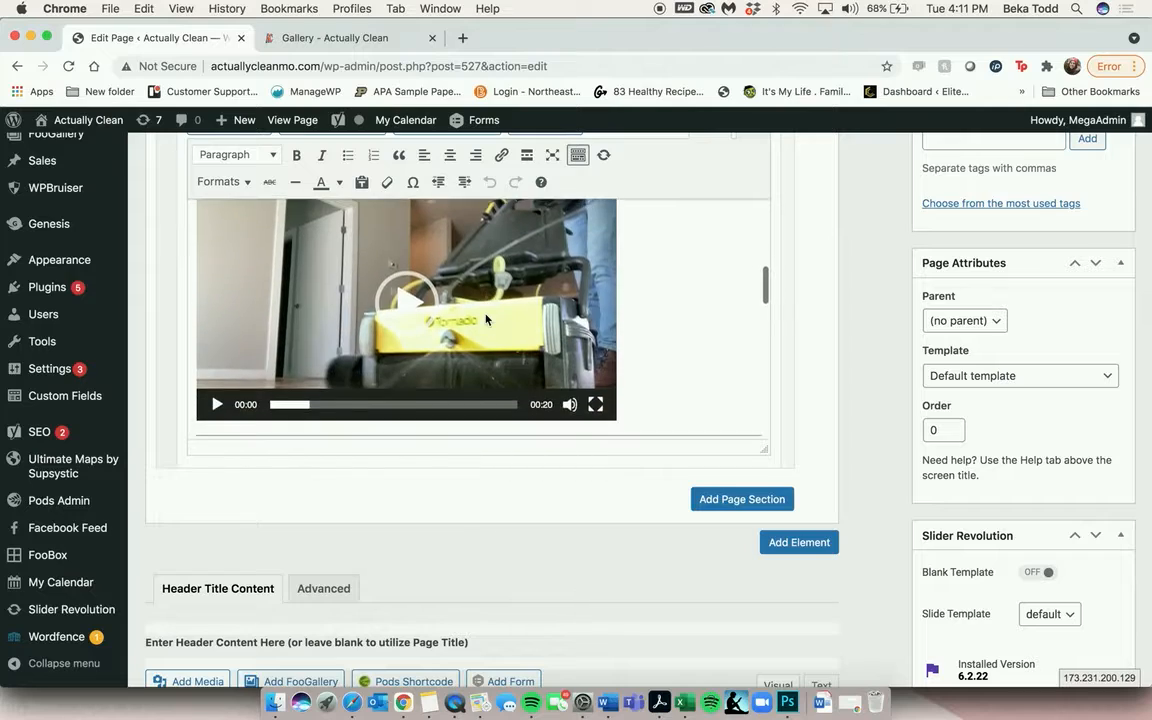
pyautogui.scroll(2, 487, 320)
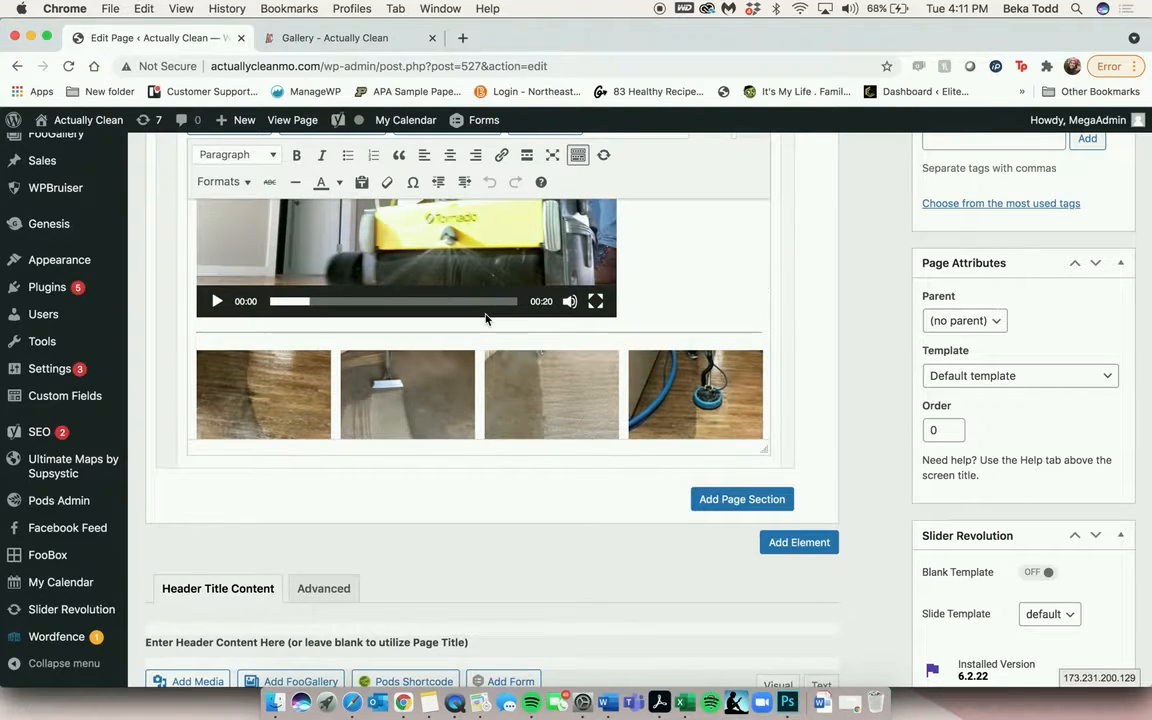
pyautogui.scroll(-3, 486, 318)
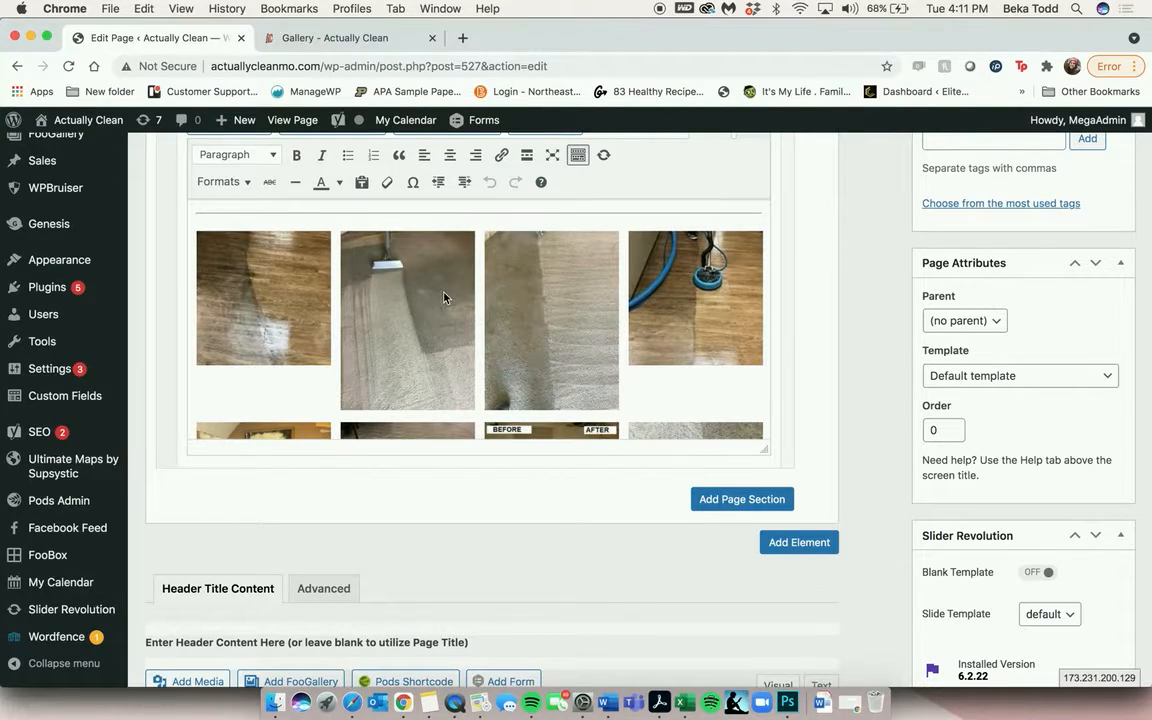
# Open the photo gallery below the videos for editing, look through its images, and try moving the carpet wand photo
pyautogui.click(444, 297)
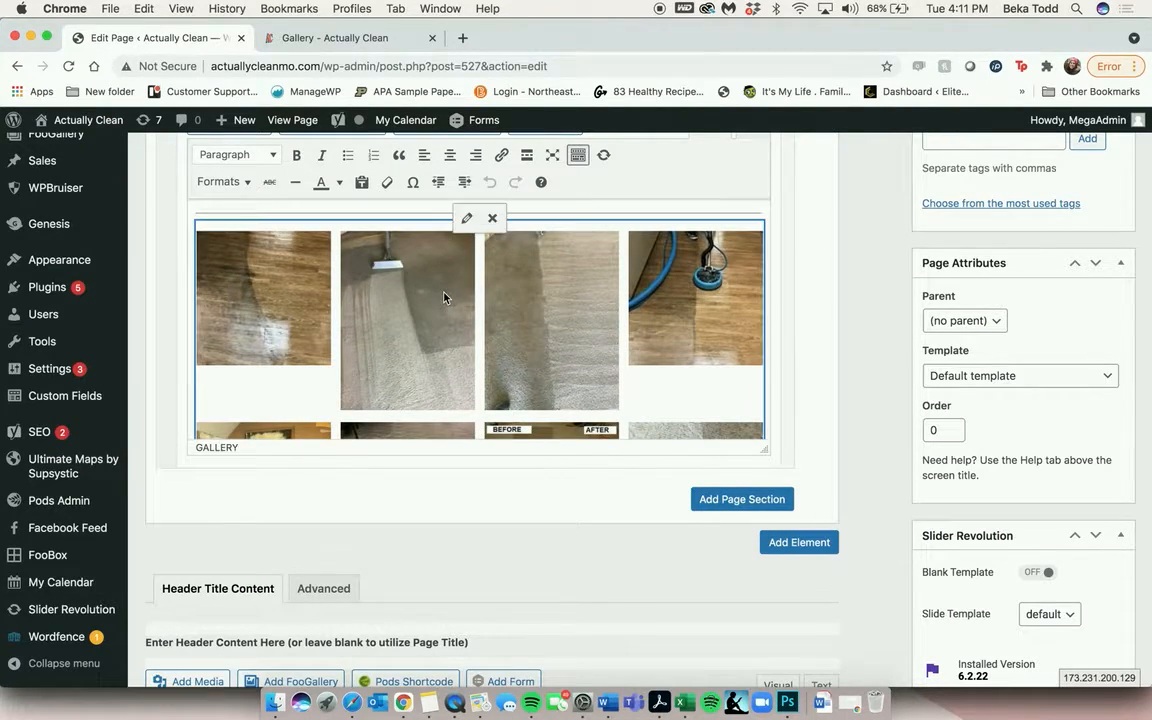
pyautogui.click(467, 219)
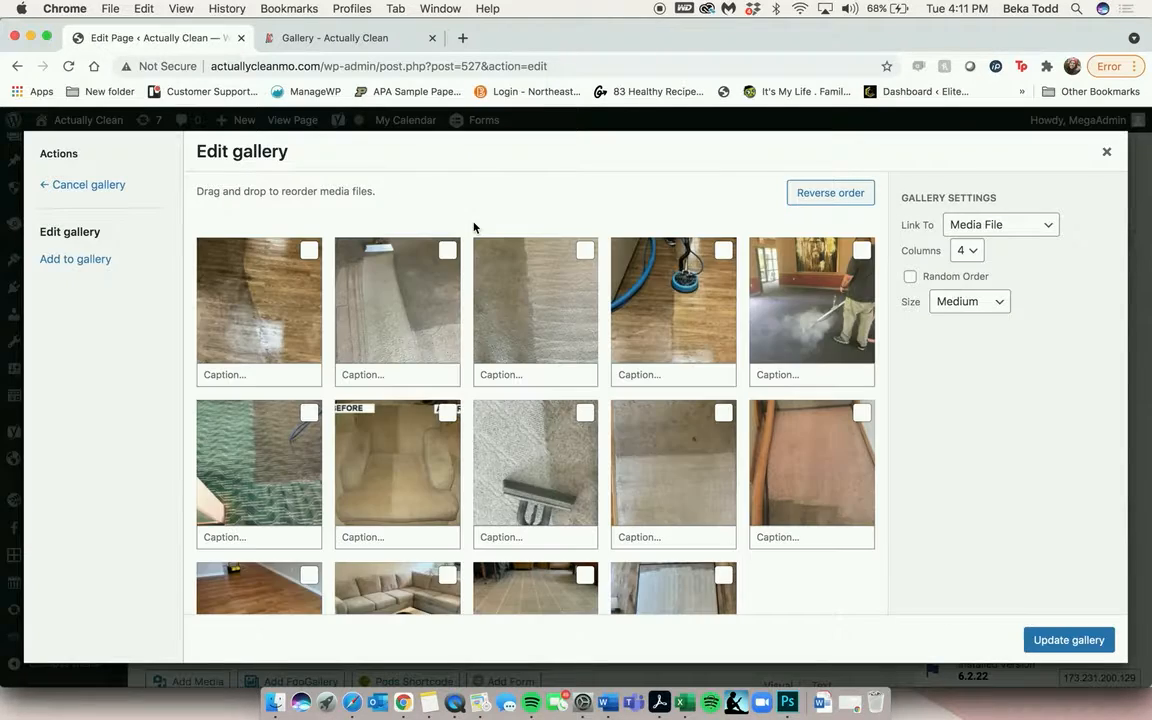
pyautogui.scroll(-3, 508, 506)
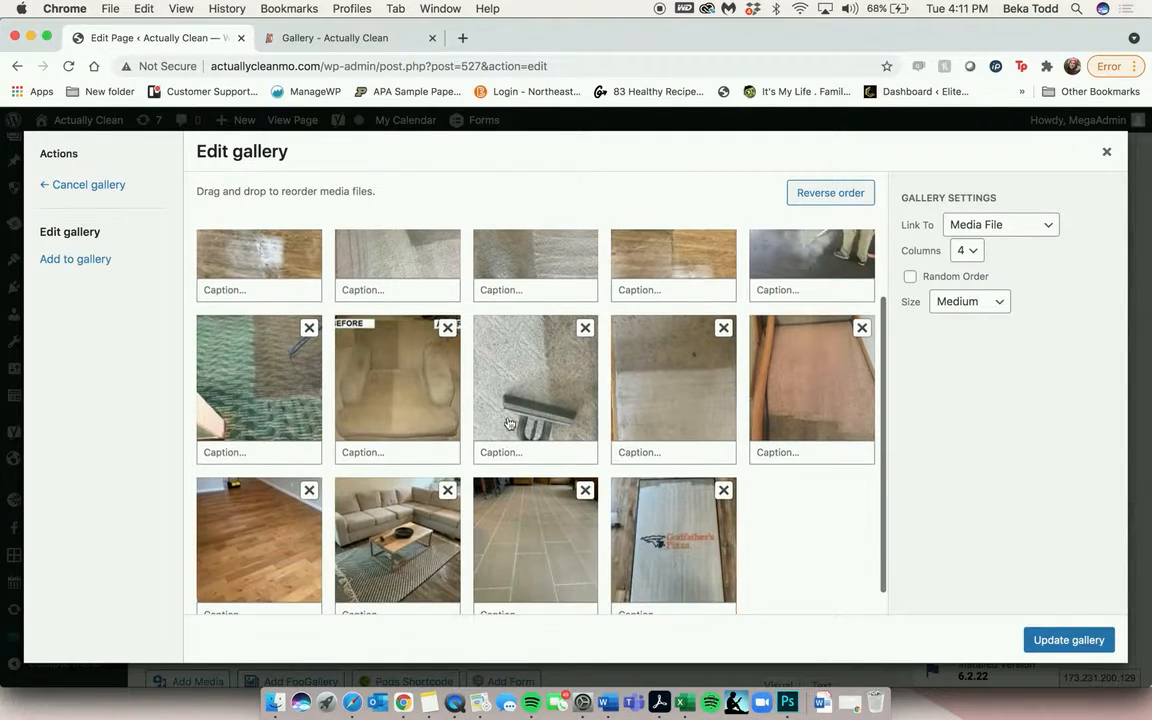
pyautogui.moveTo(502, 399); pyautogui.dragTo(527, 386)
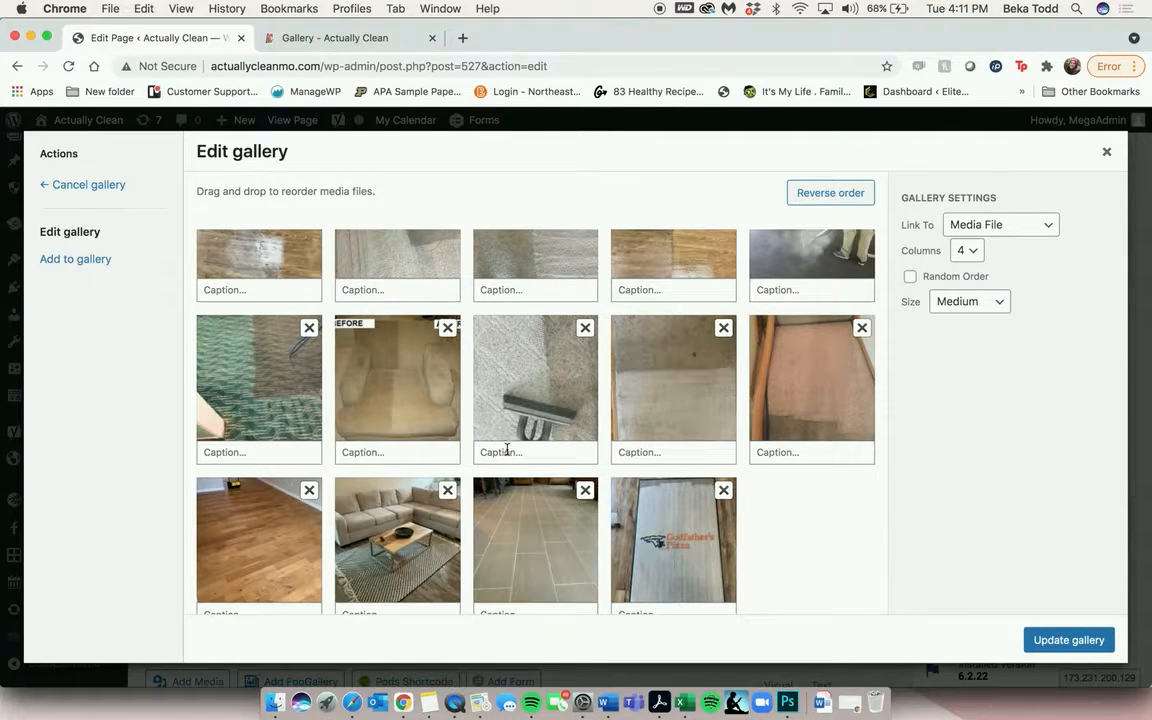
pyautogui.scroll(3, 505, 404)
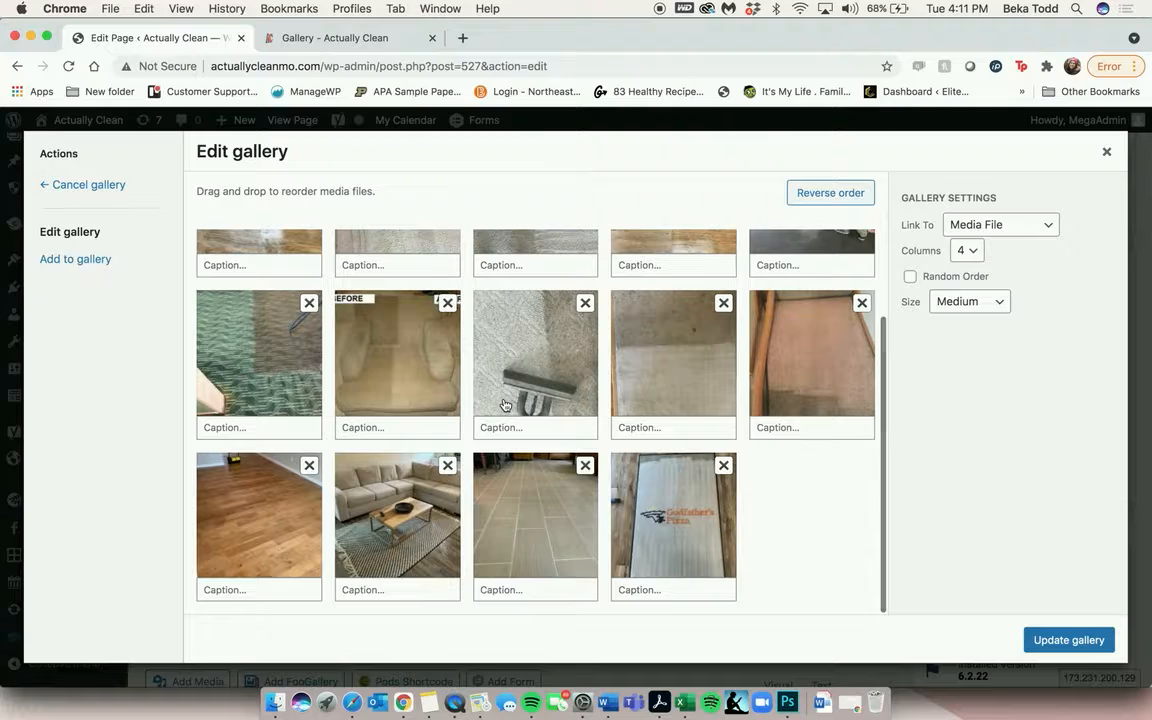
pyautogui.scroll(3, 505, 404)
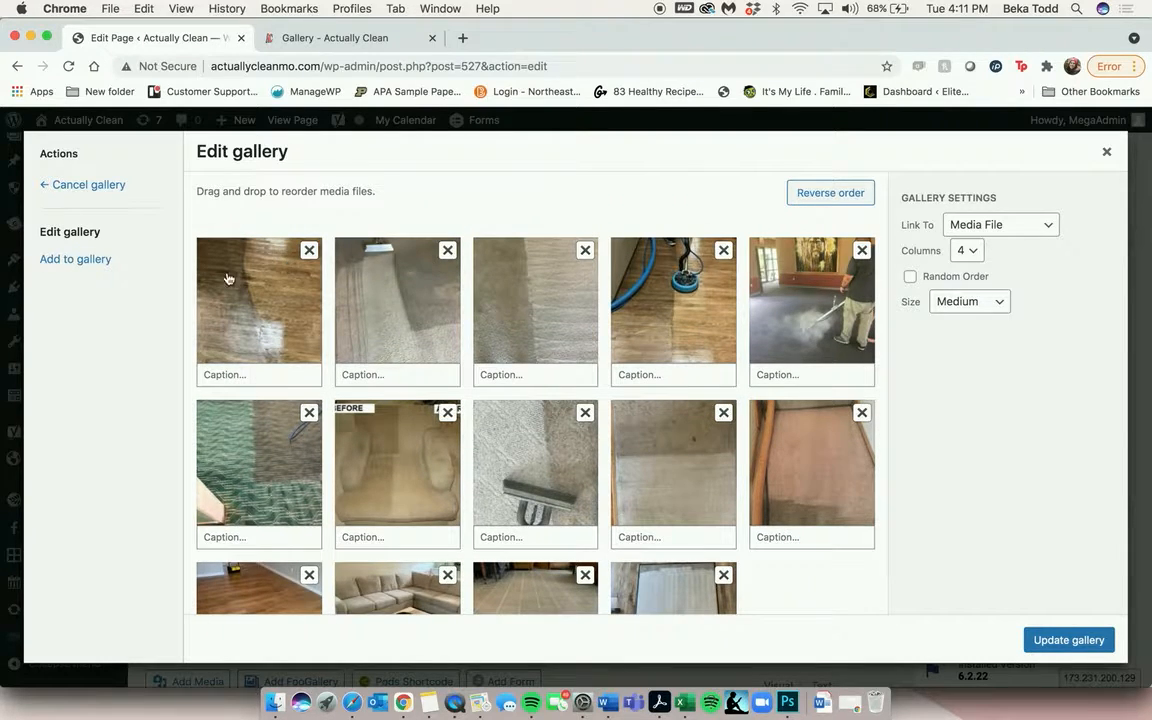
# Inspect the file upload option for adding images to the gallery, then close the gallery editor without updating
pyautogui.click(84, 261)
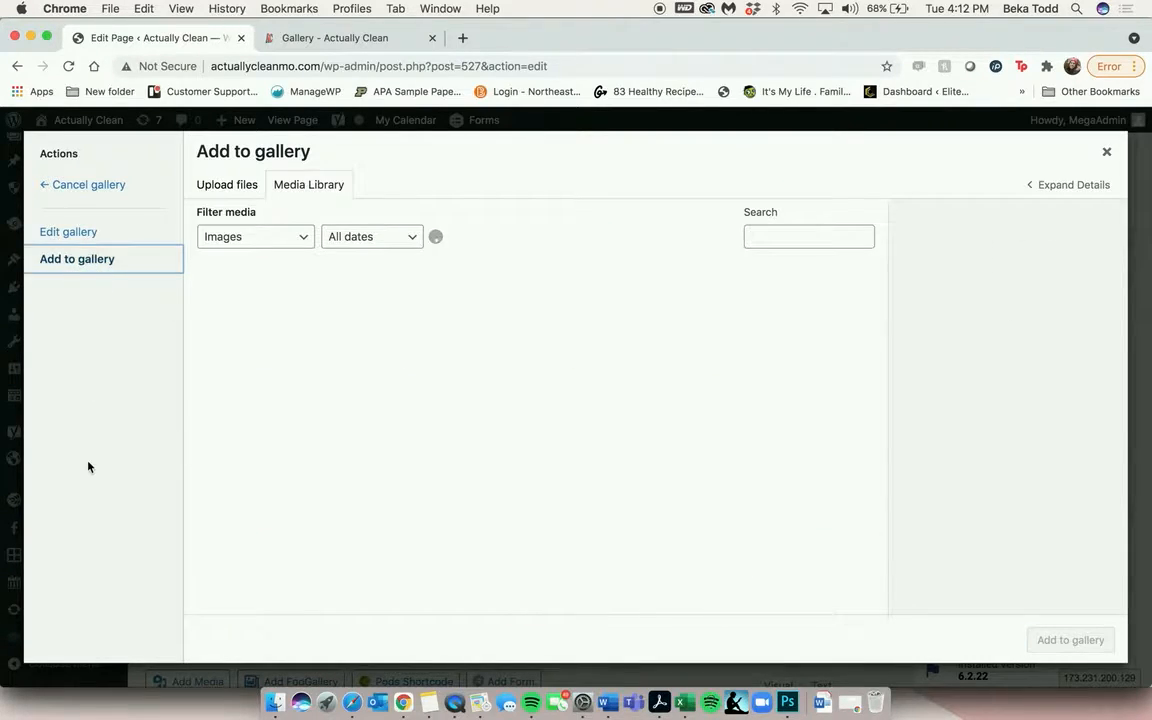
pyautogui.click(228, 195)
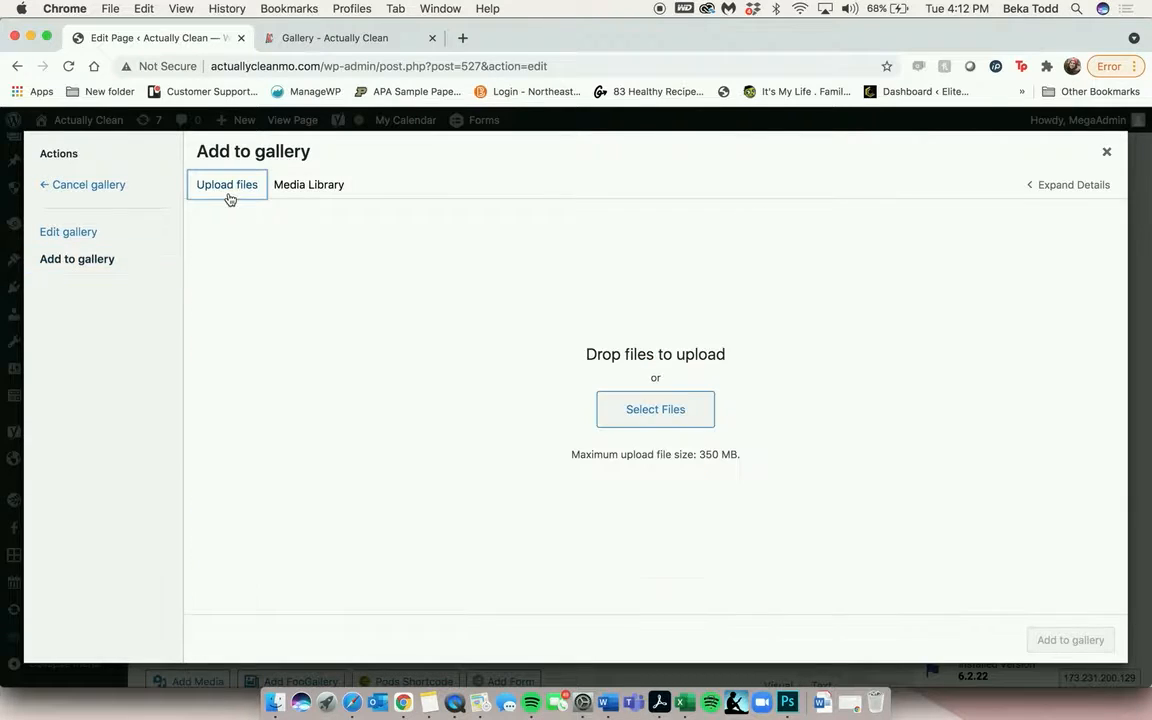
pyautogui.click(67, 238)
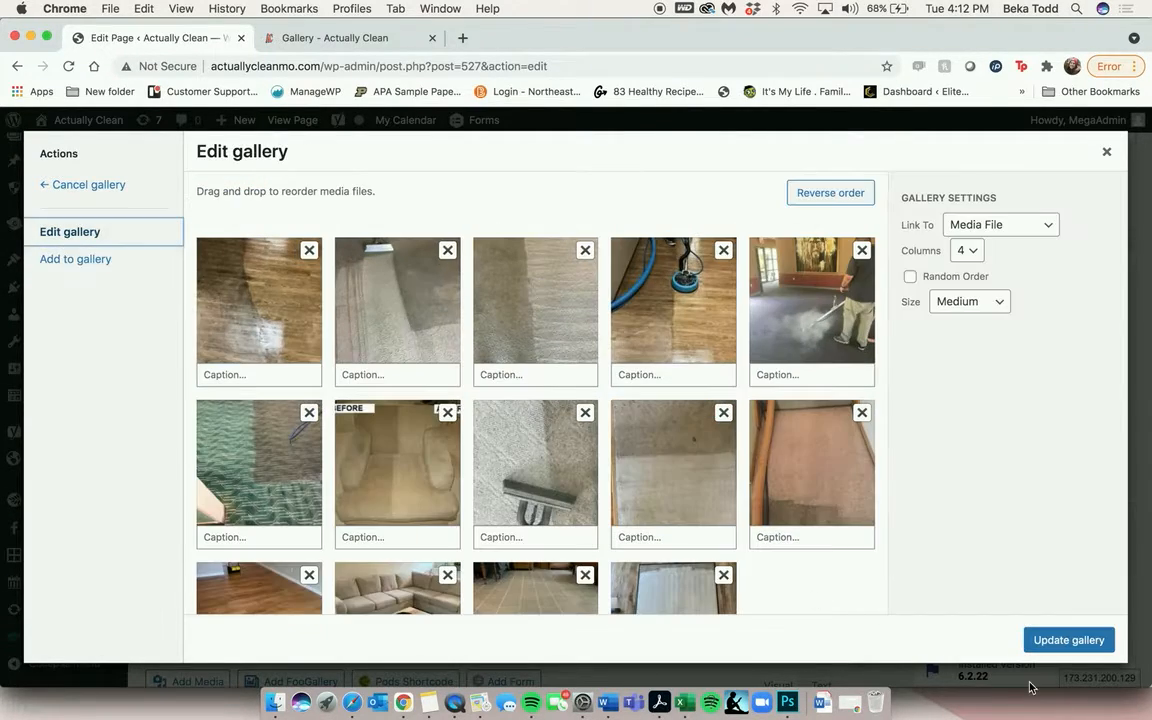
pyautogui.click(1106, 152)
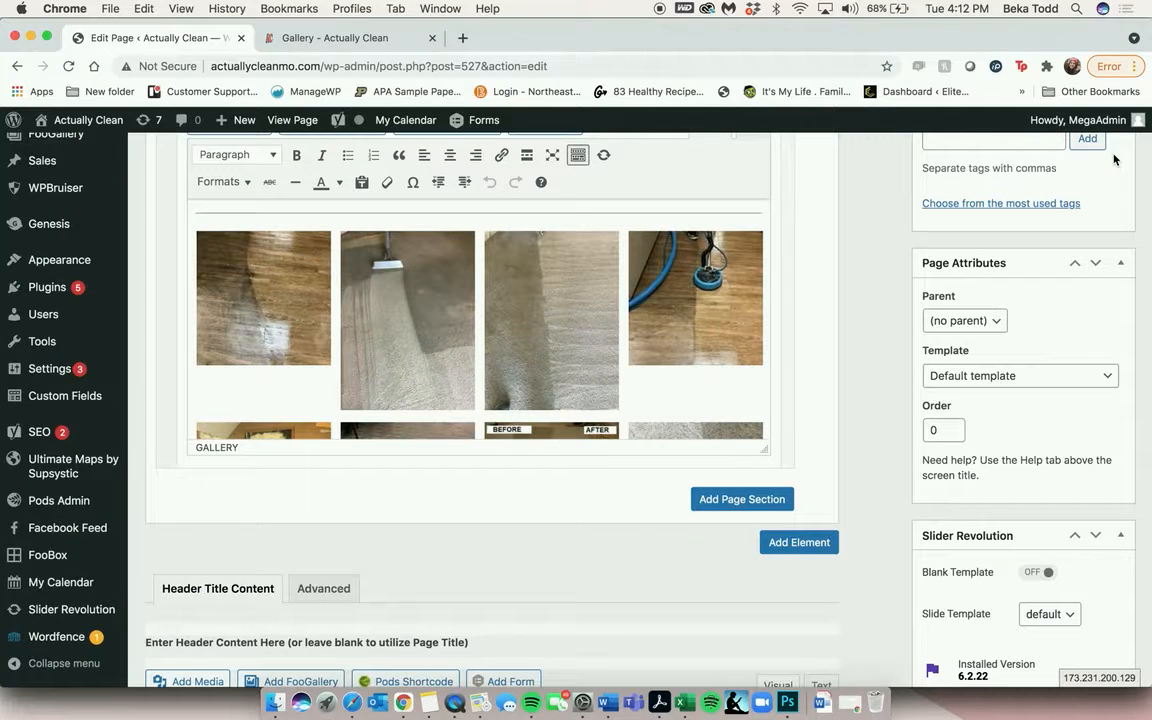
pyautogui.scroll(15, 1044, 252)
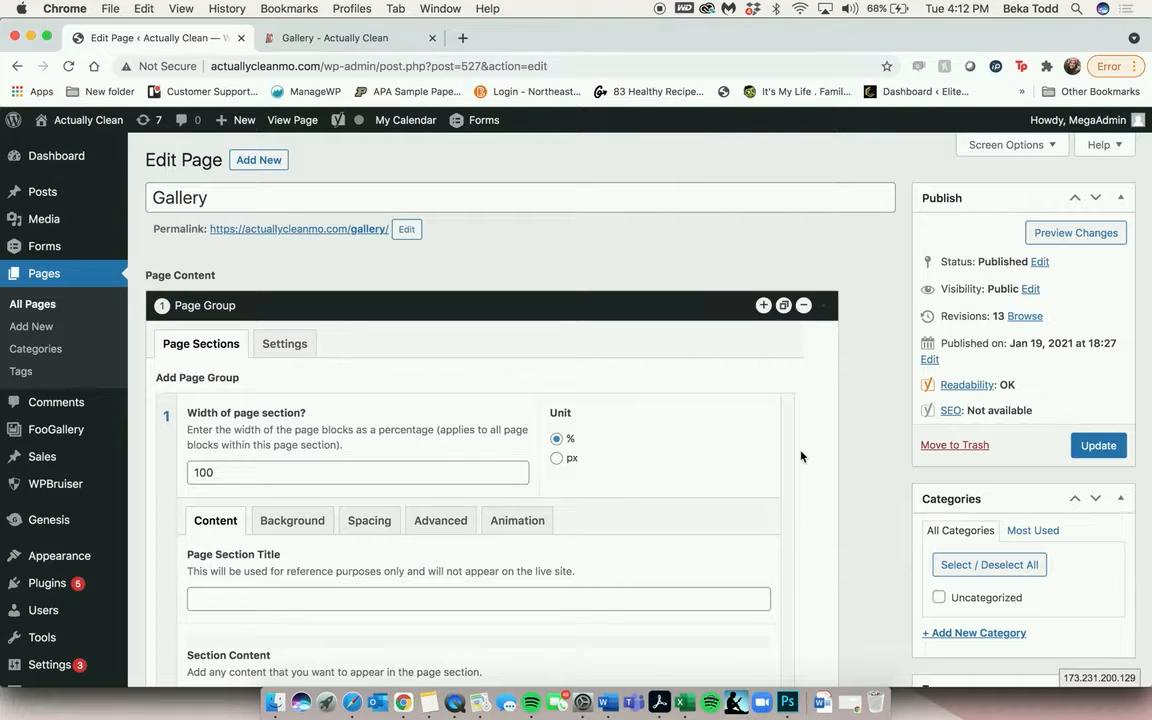
pyautogui.scroll(-10, 802, 455)
pyautogui.scroll(1, 802, 455)
pyautogui.scroll(-5, 699, 441)
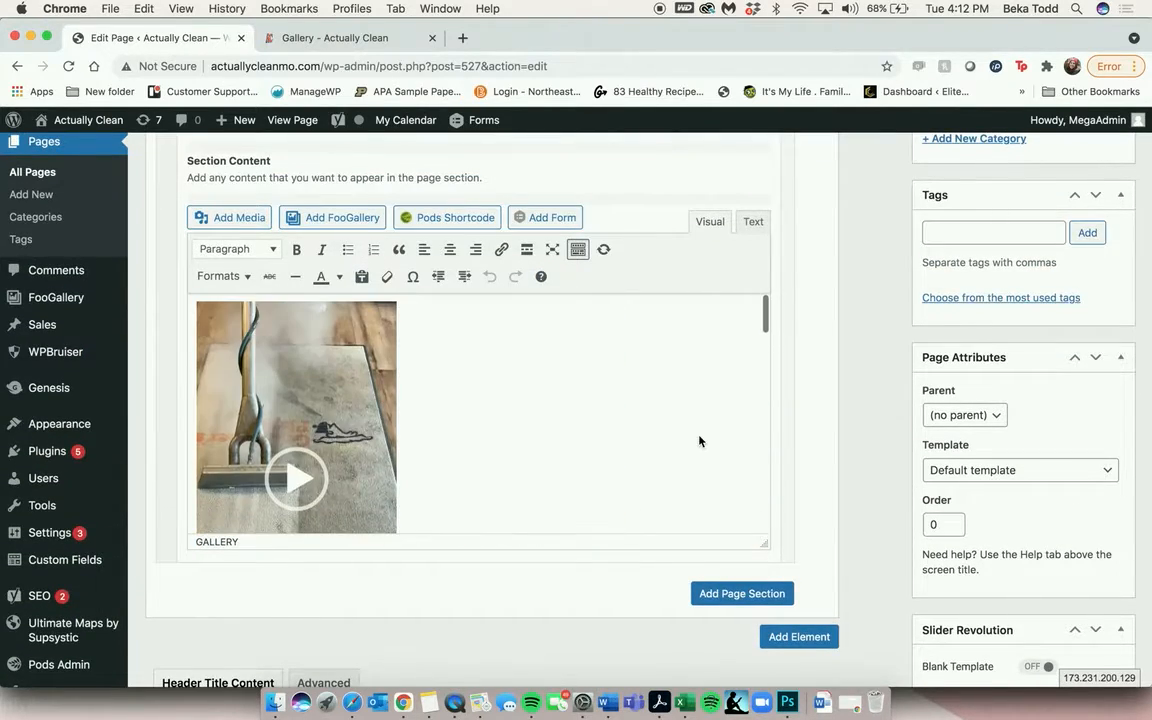
# Look through the videos and photos in the Gallery page's section content
pyautogui.scroll(-3, 545, 470)
pyautogui.scroll(-3, 546, 472)
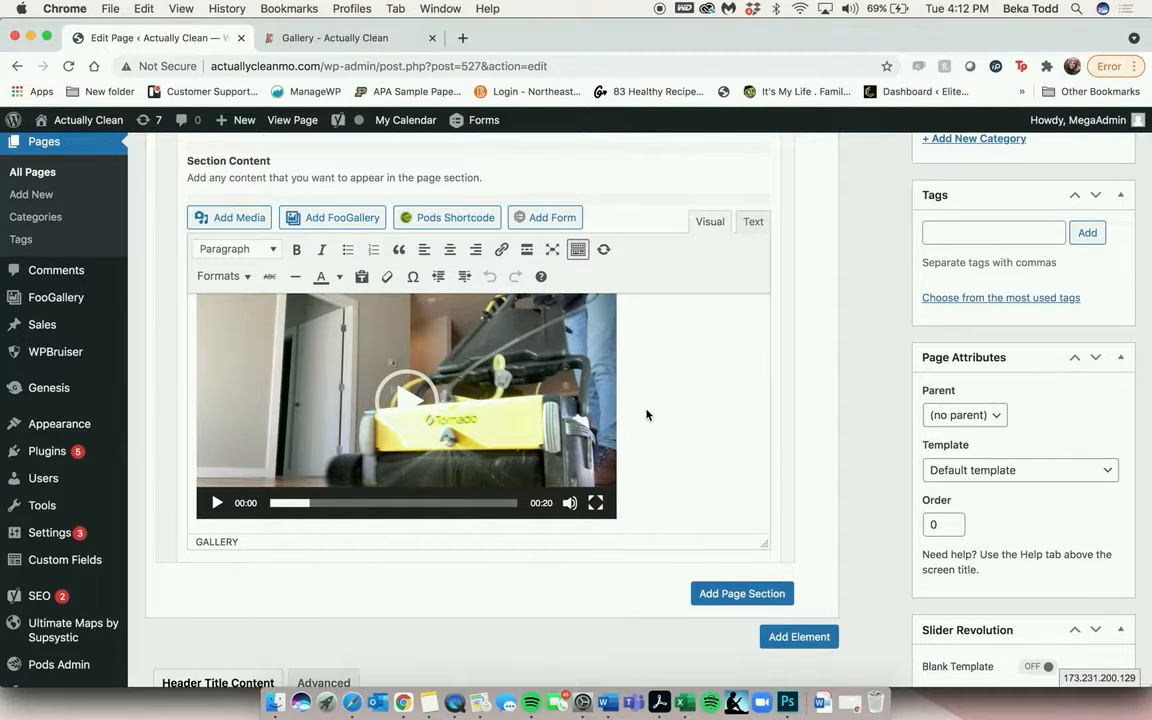
pyautogui.scroll(-8, 646, 414)
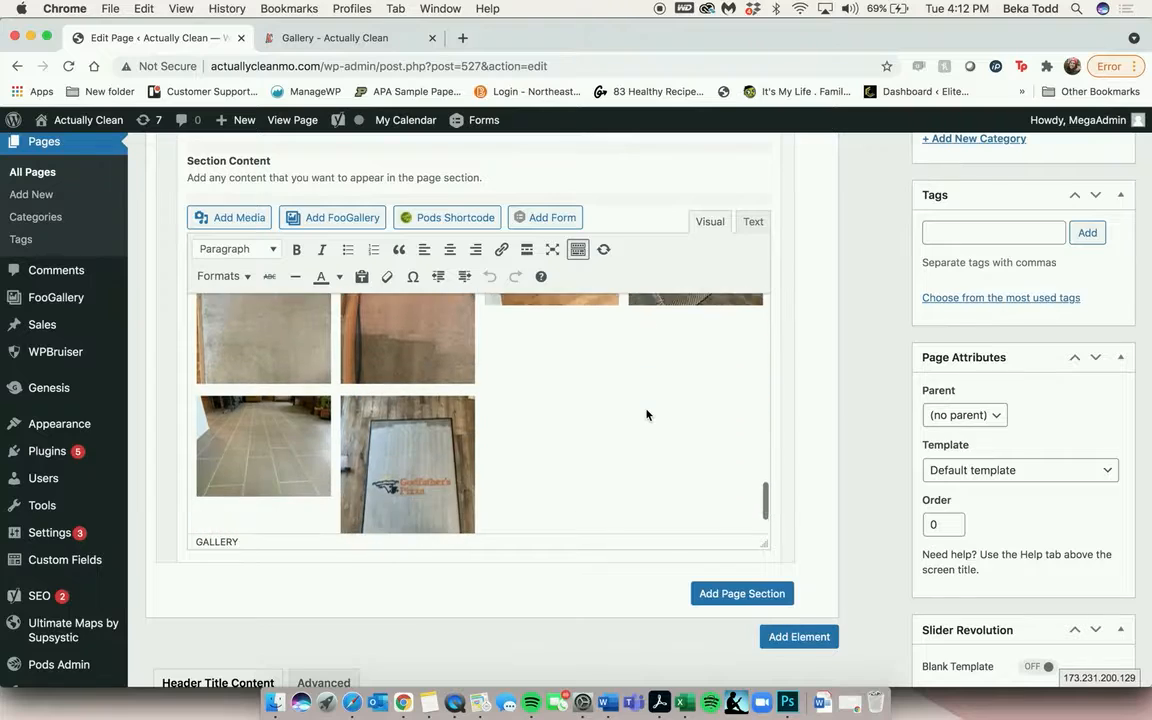
pyautogui.scroll(5, 646, 414)
pyautogui.scroll(10, 646, 414)
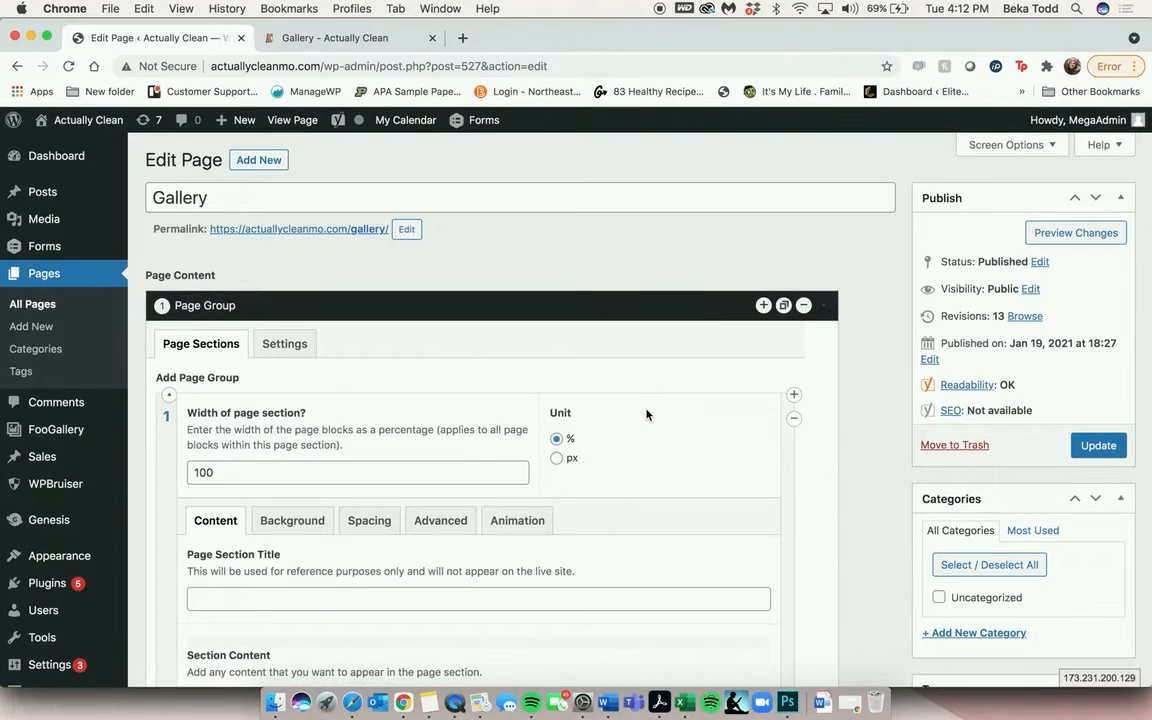
# Switch to the live Gallery page and go to the site's homepage
pyautogui.click(350, 42)
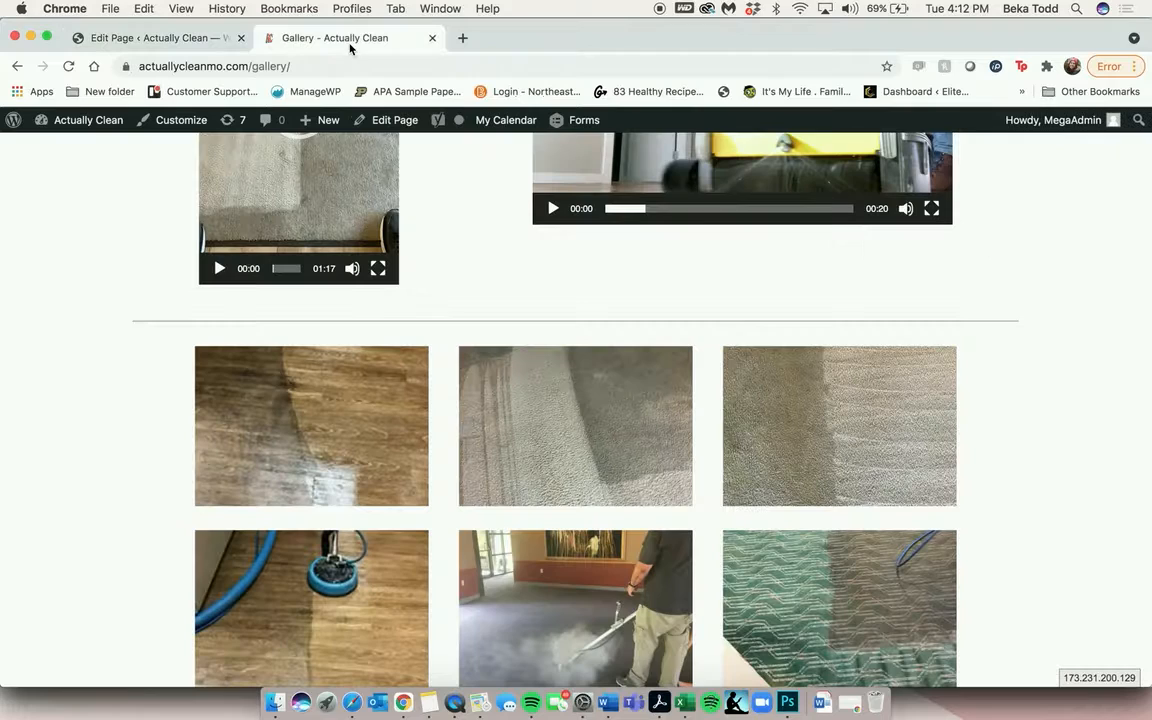
pyautogui.scroll(10, 421, 311)
pyautogui.click(370, 190)
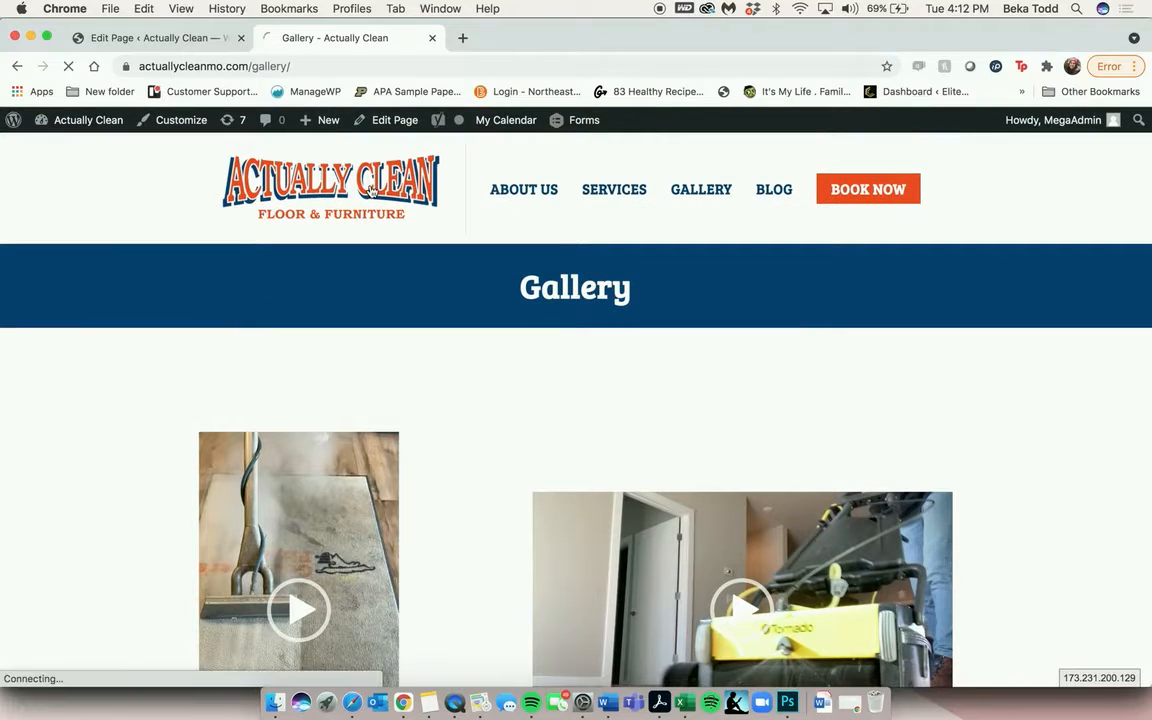
# Return to the WordPress admin and open the FooGallery list of galleries
pyautogui.click(172, 46)
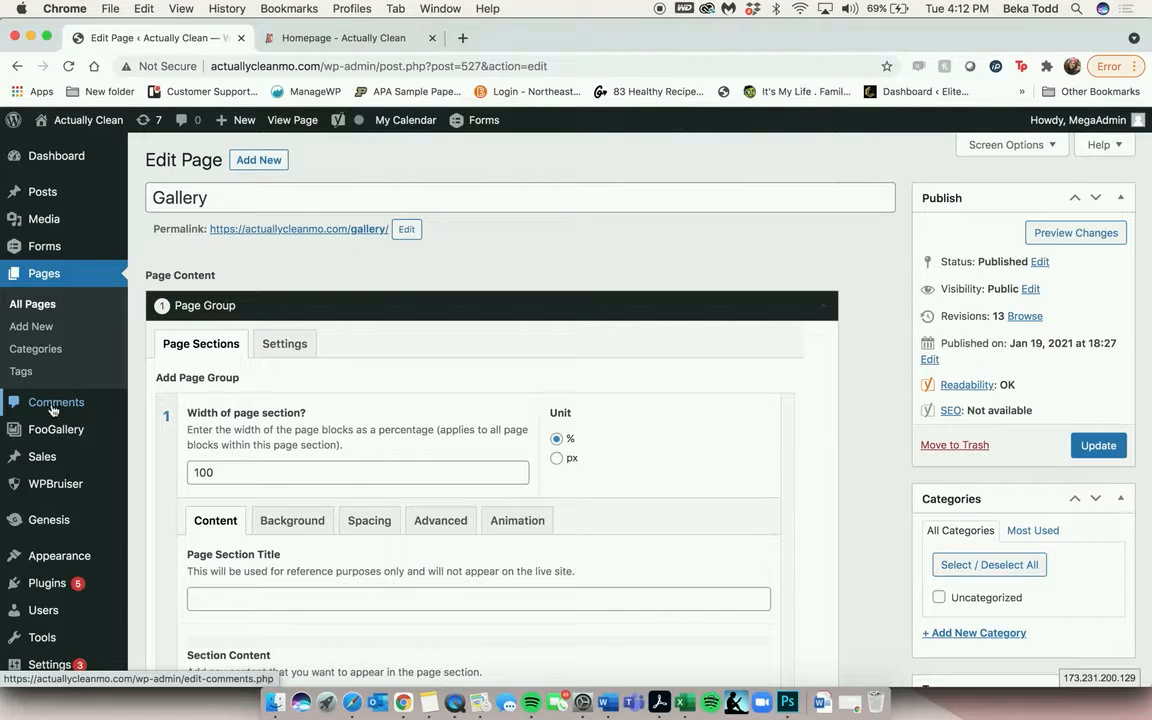
pyautogui.moveTo(49, 425)
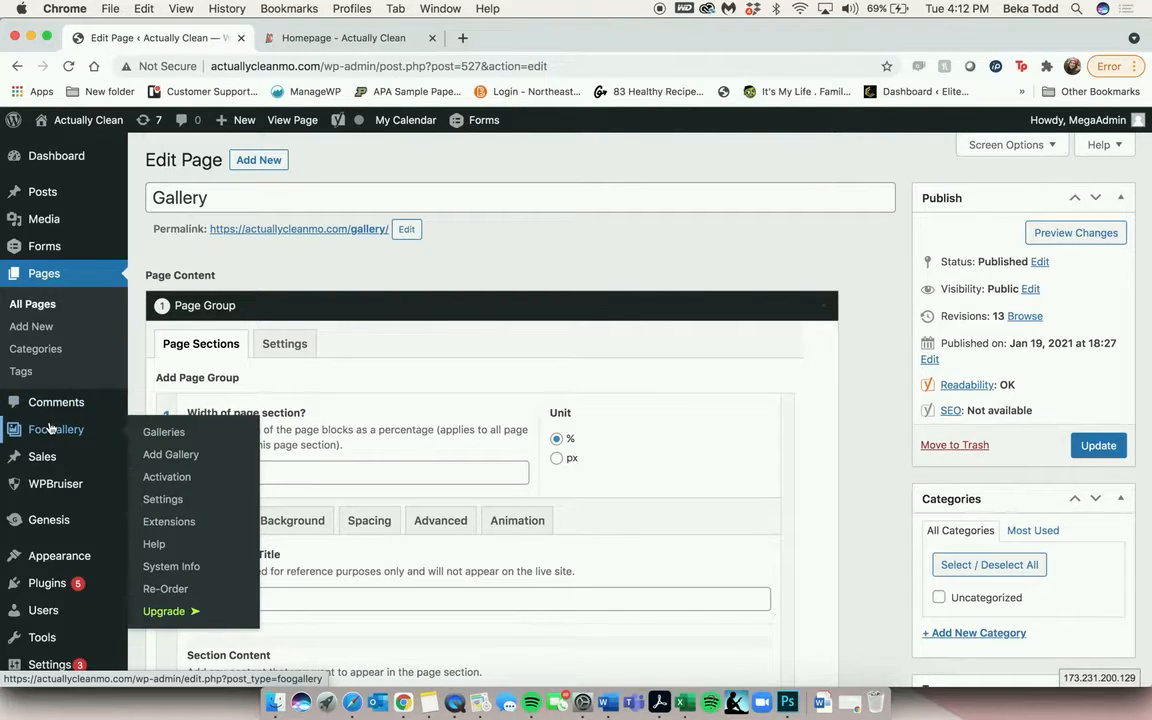
pyautogui.click(49, 428)
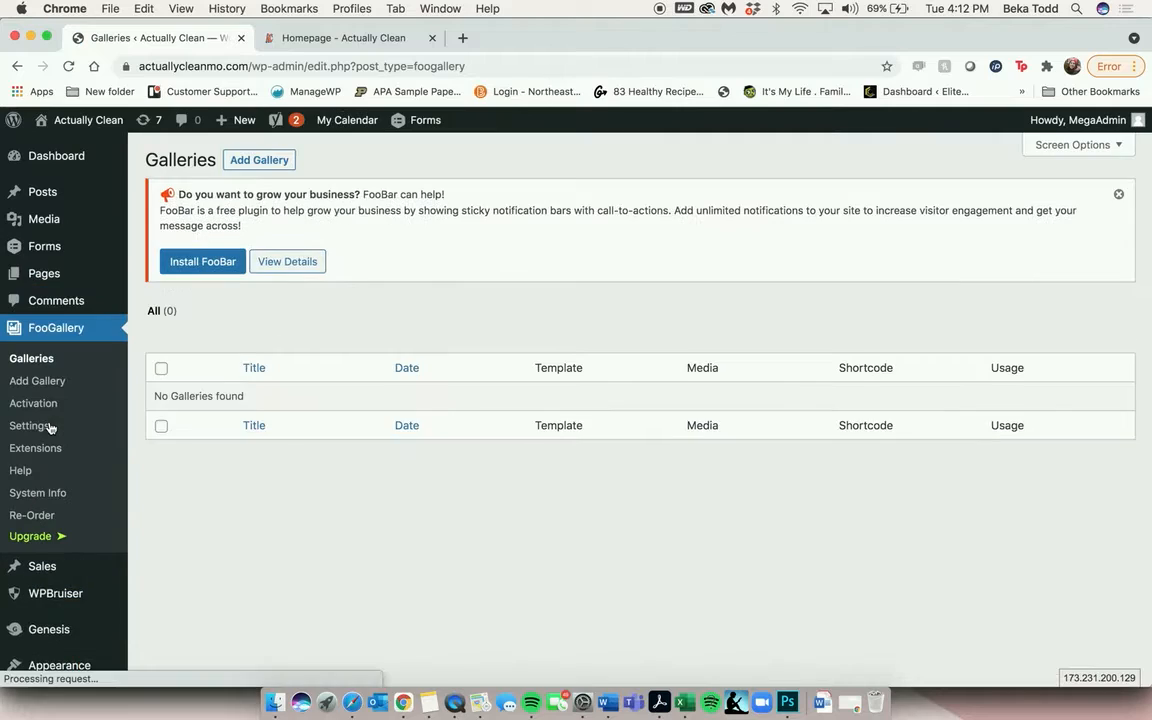
# Open the Sales list, then find where the sale is displayed on the live homepage and return to the list
pyautogui.scroll(-3, 30, 512)
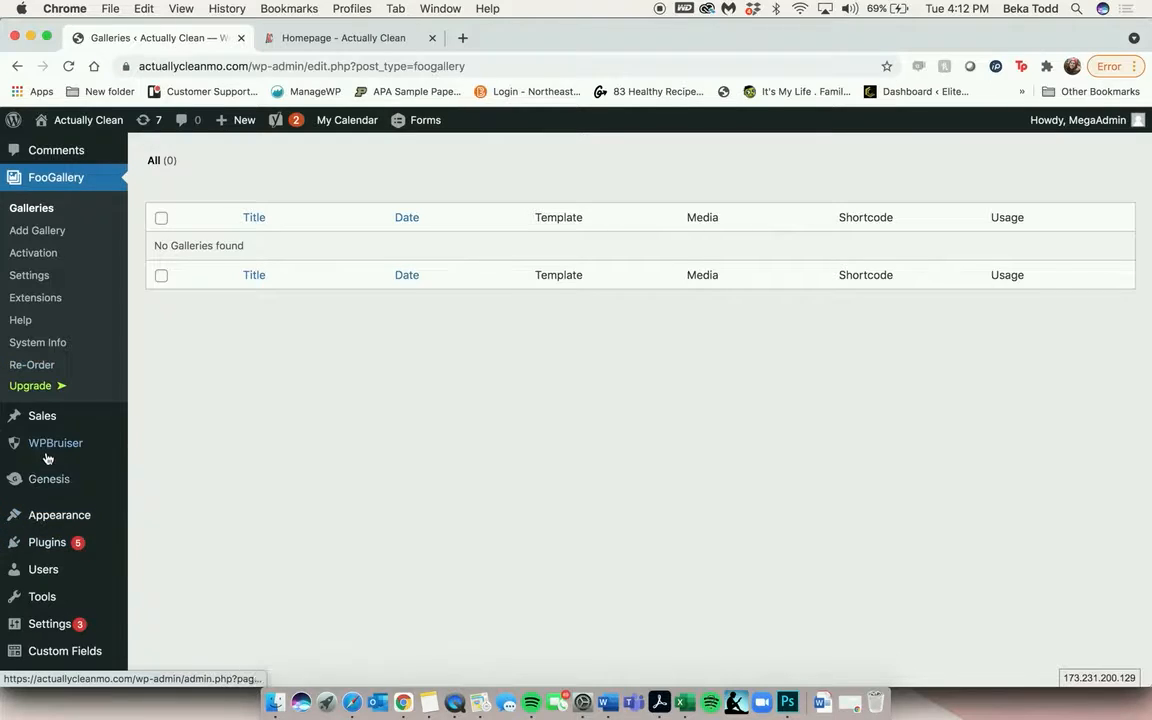
pyautogui.click(44, 418)
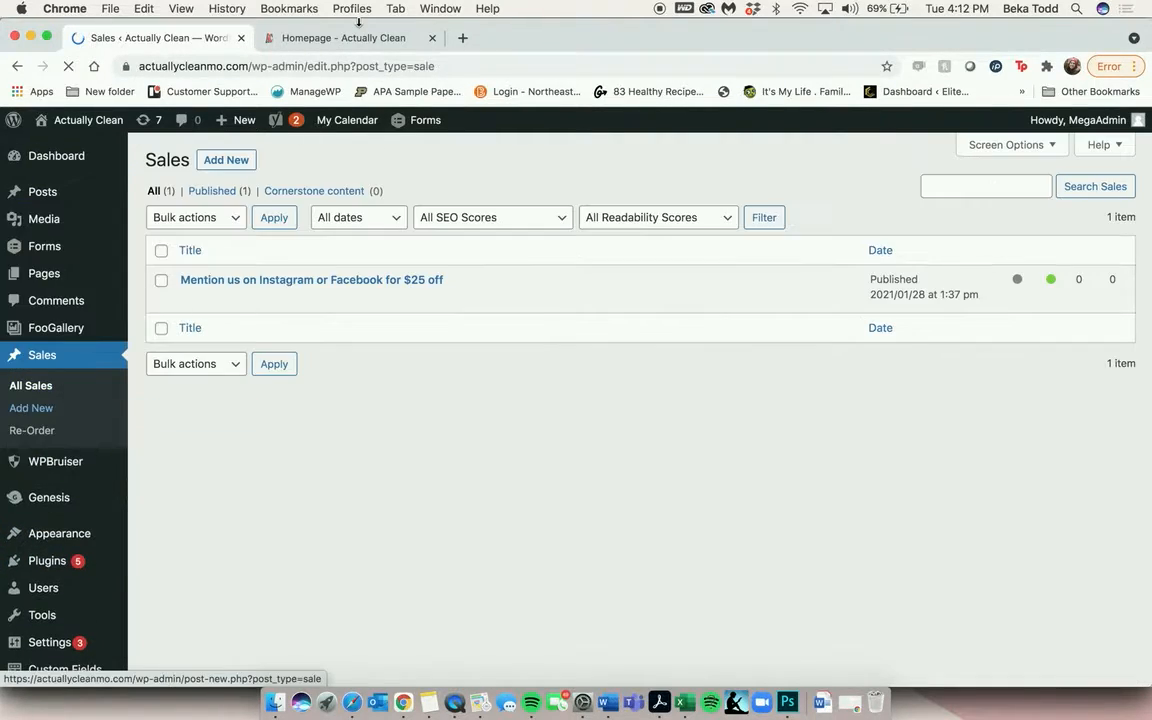
pyautogui.click(351, 45)
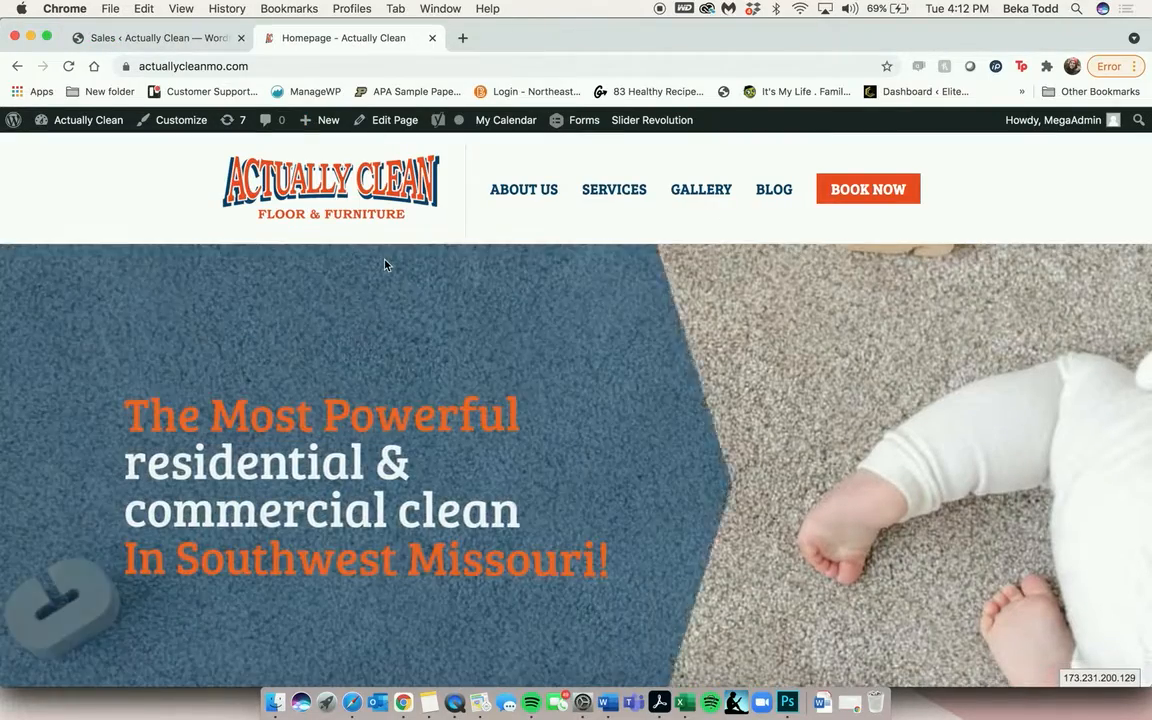
pyautogui.scroll(-10, 385, 265)
pyautogui.scroll(-10, 385, 265)
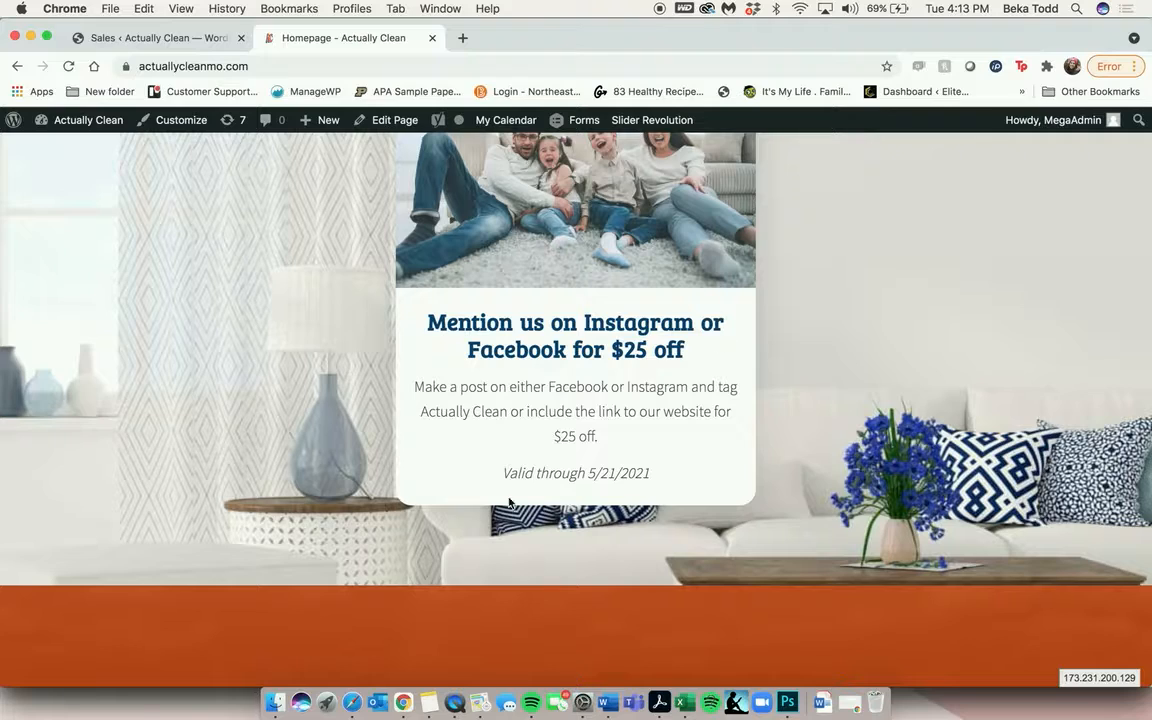
pyautogui.click(152, 40)
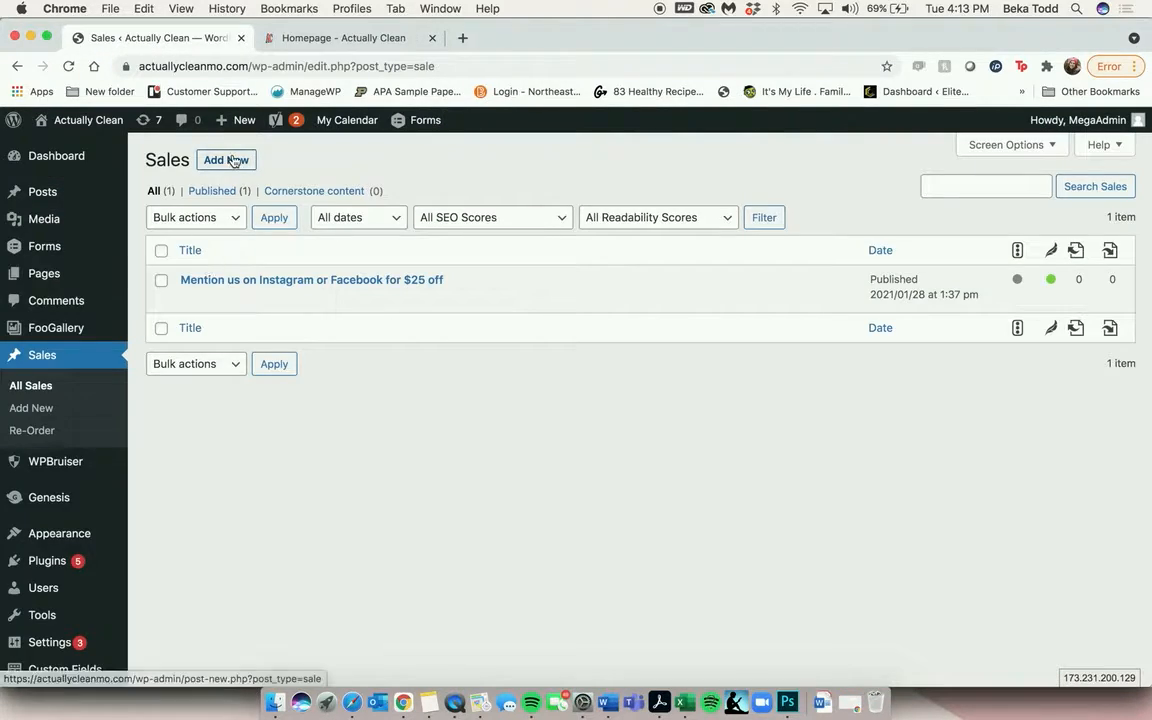
# Open the "Mention us on Instagram or Facebook for $25 off" sale and review its title, text, featured image and SEO settings
pyautogui.click(299, 282)
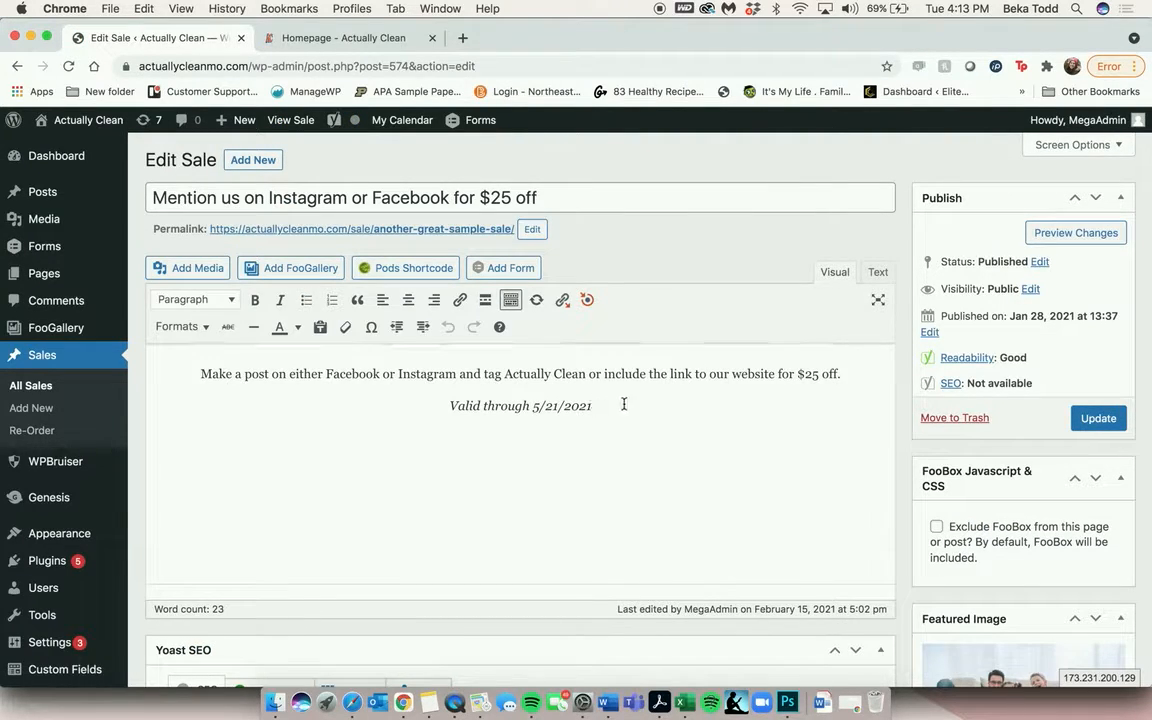
pyautogui.moveTo(622, 404); pyautogui.dragTo(175, 331)
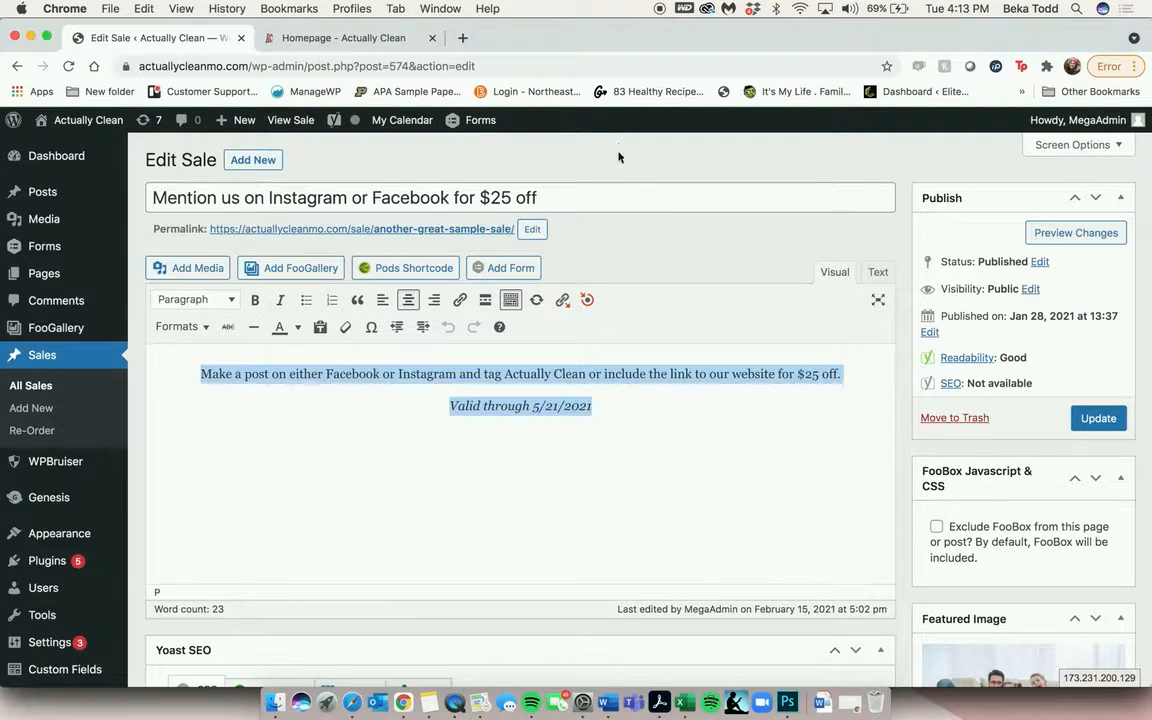
pyautogui.tripleClick(613, 197)
pyautogui.tripleClick(660, 394)
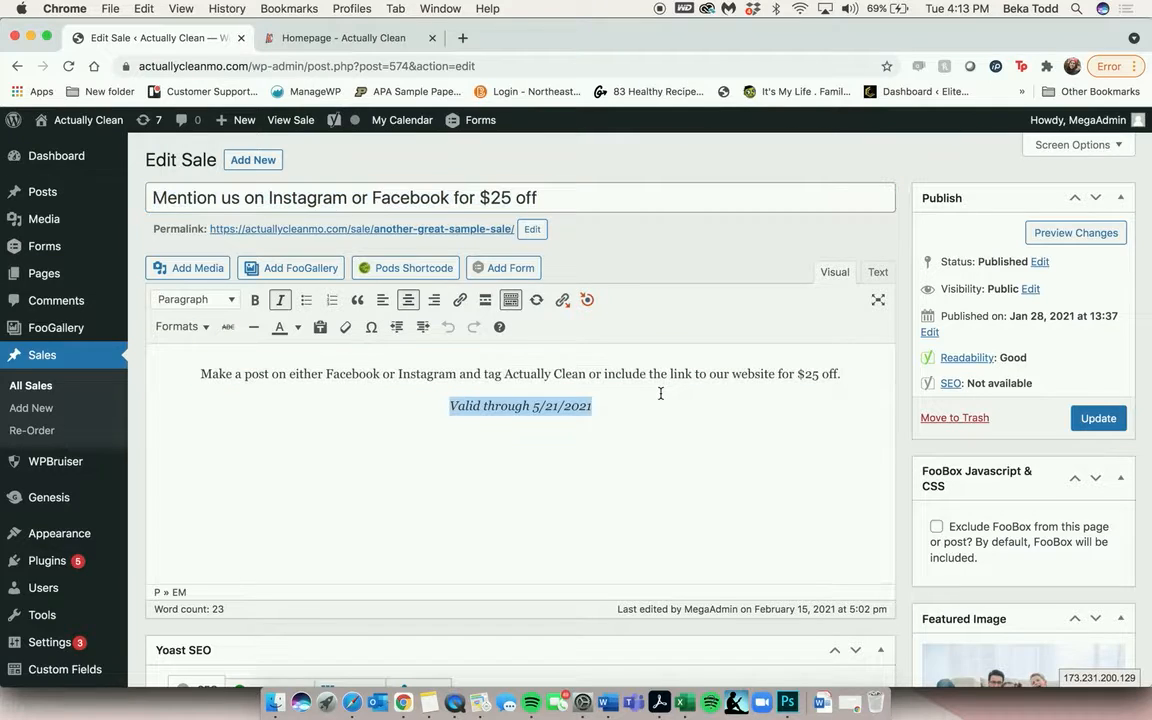
pyautogui.scroll(-5, 660, 396)
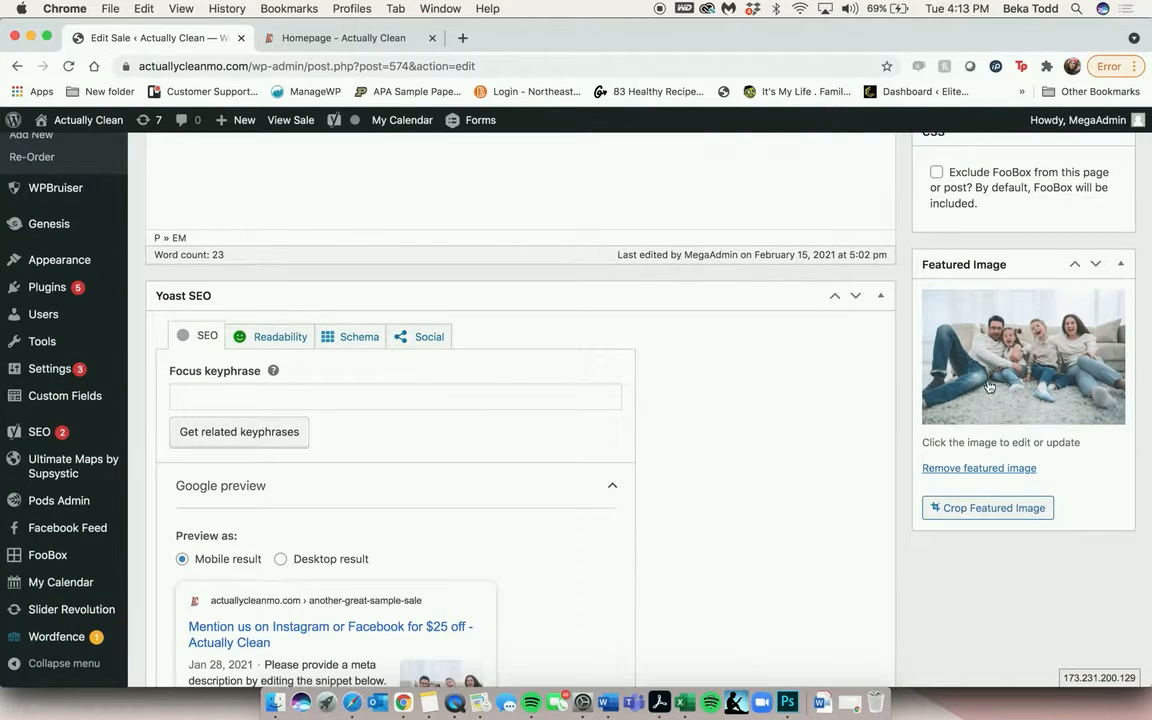
pyautogui.scroll(-10, 973, 366)
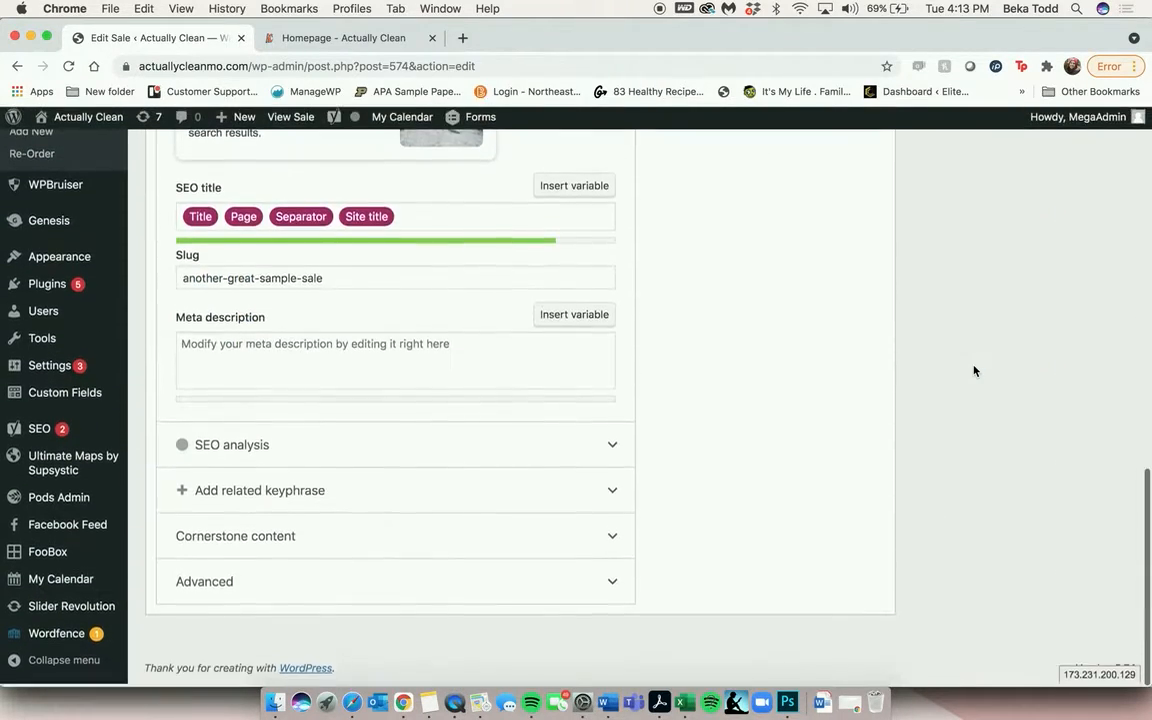
pyautogui.scroll(15, 973, 370)
pyautogui.scroll(-6, 488, 319)
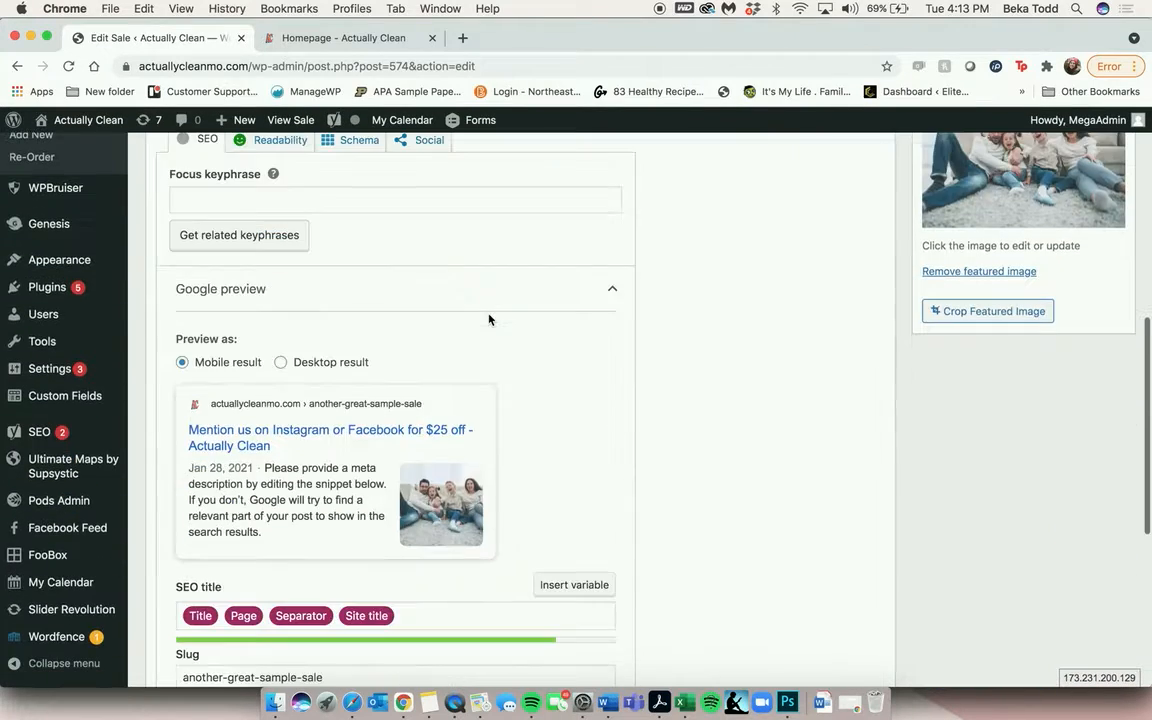
pyautogui.scroll(4, 489, 314)
pyautogui.scroll(3, 489, 314)
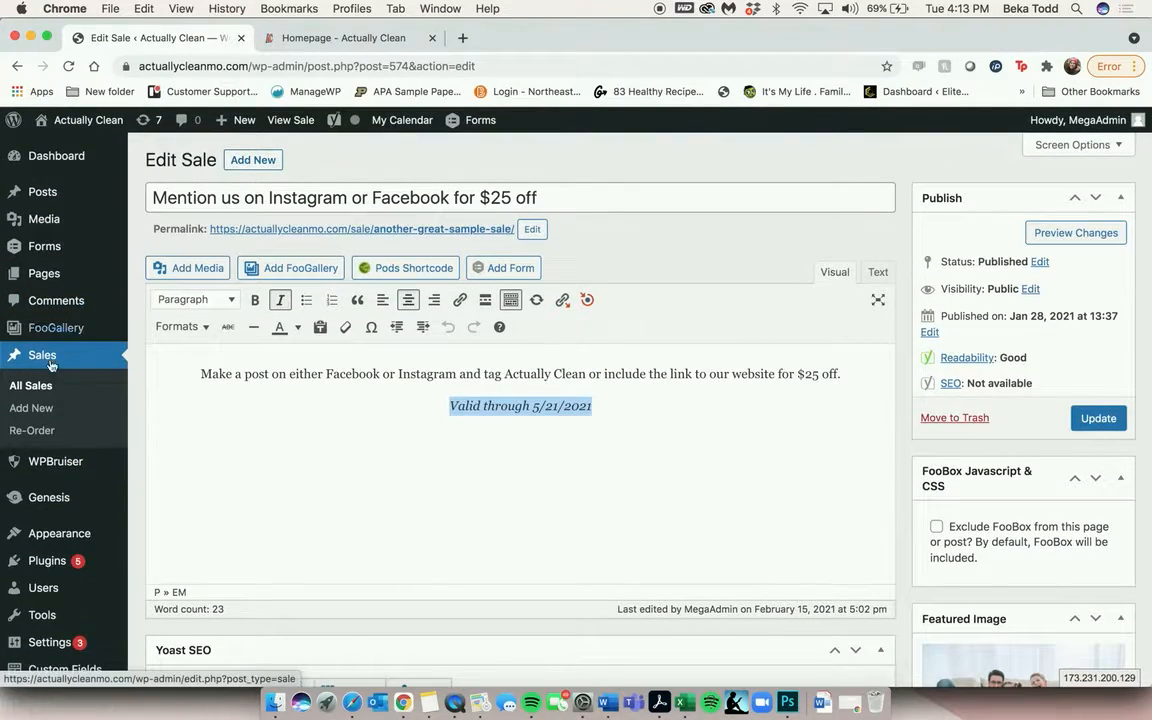
# Create a new sale titled "Title" with the centered body text "Here's more info!"
pyautogui.click(251, 160)
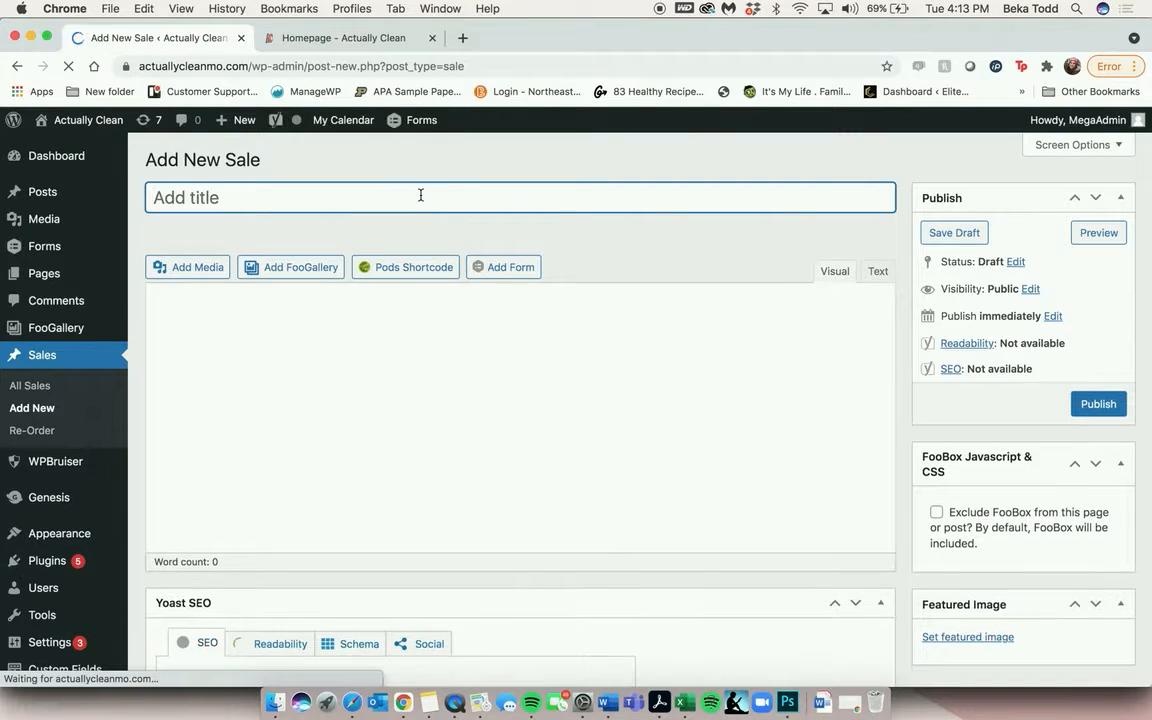
pyautogui.write('Tit')
pyautogui.press('BackSpace')
pyautogui.press('BackSpace')
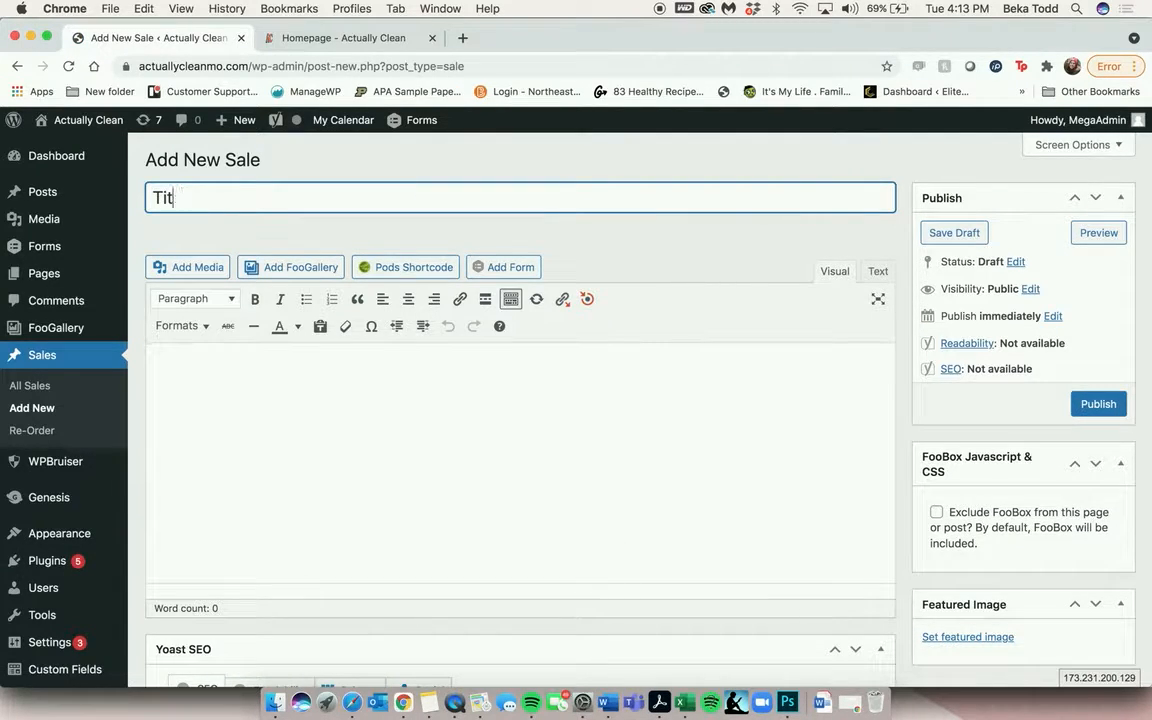
pyautogui.write('le')
pyautogui.click(450, 368)
pyautogui.write("Here's more info!")
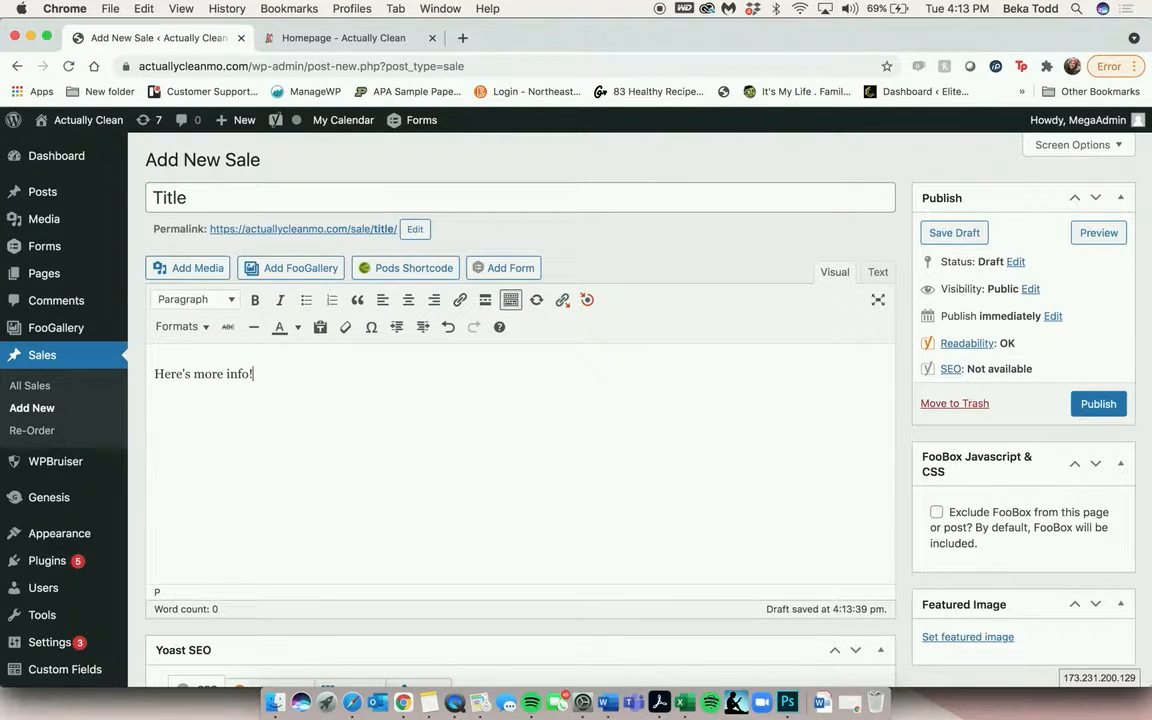
pyautogui.press('super+a')
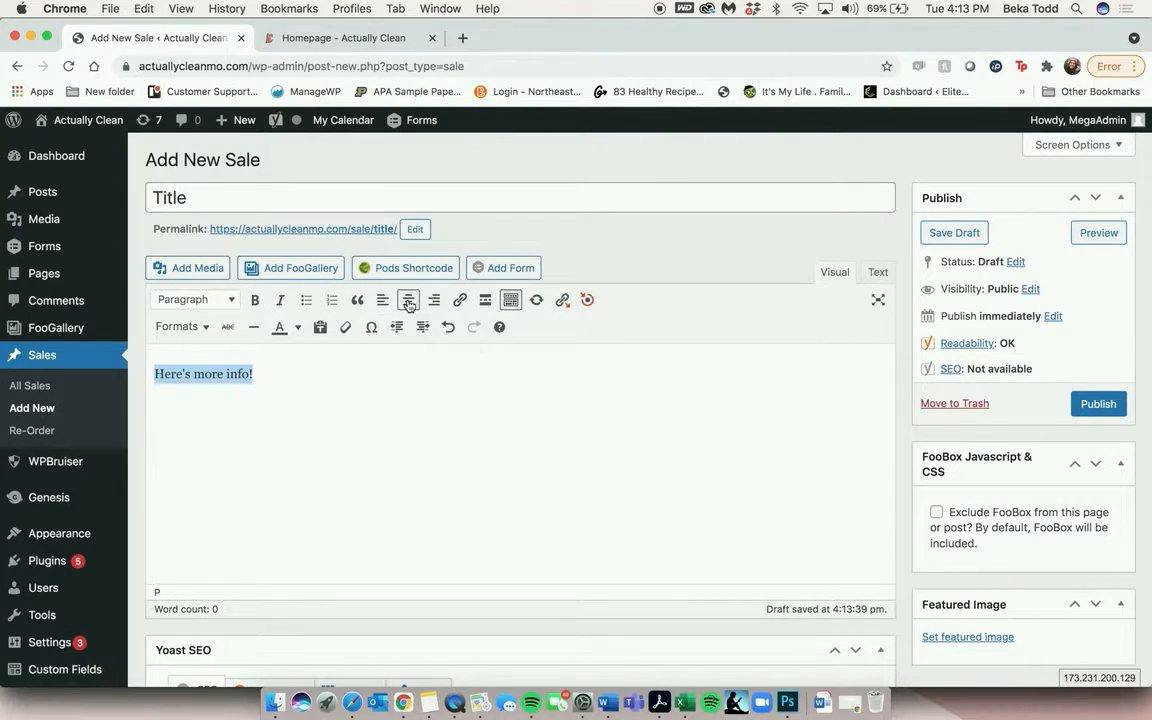
pyautogui.click(408, 300)
# Set the Pet Stains puppy photo from the media library as the sale's featured image and publish the sale
pyautogui.scroll(-3, 940, 487)
pyautogui.click(940, 478)
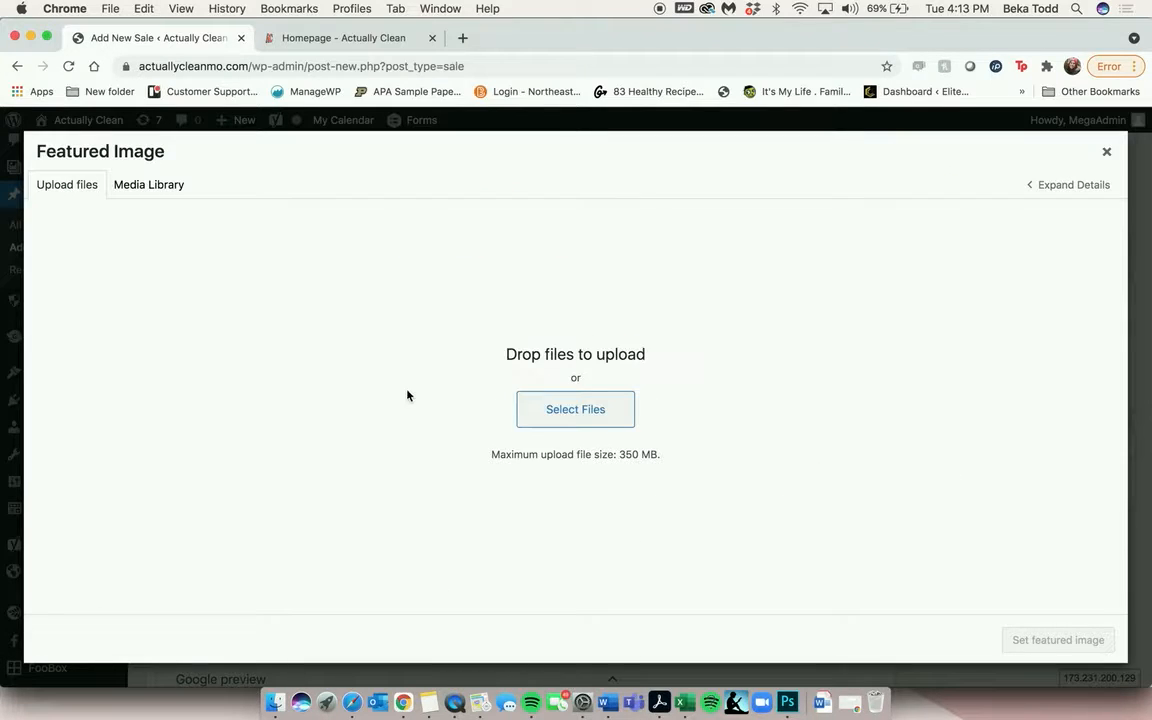
pyautogui.click(149, 186)
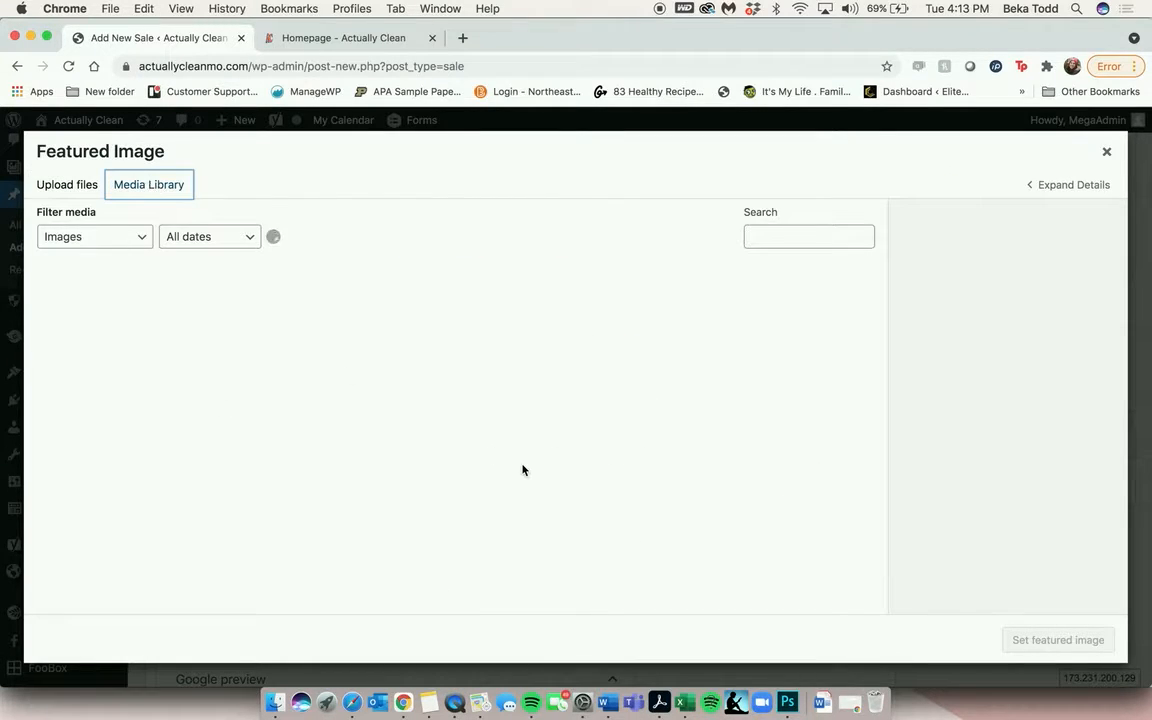
pyautogui.scroll(-2, 523, 470)
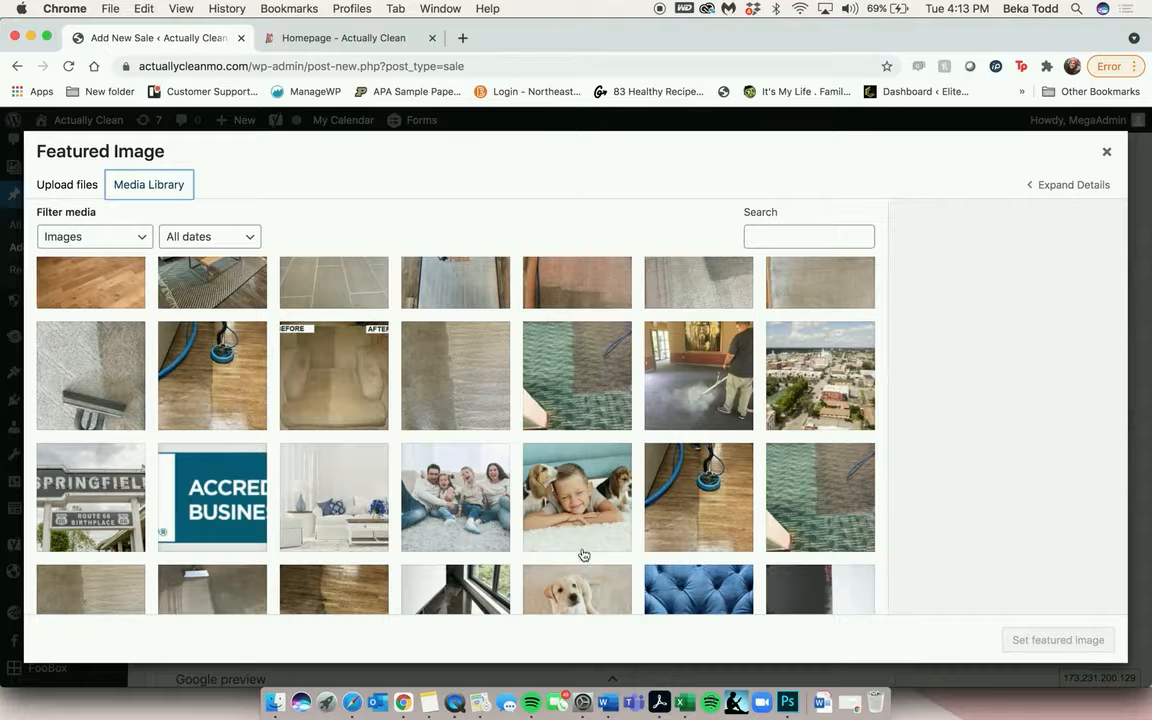
pyautogui.scroll(-3, 584, 555)
pyautogui.click(584, 503)
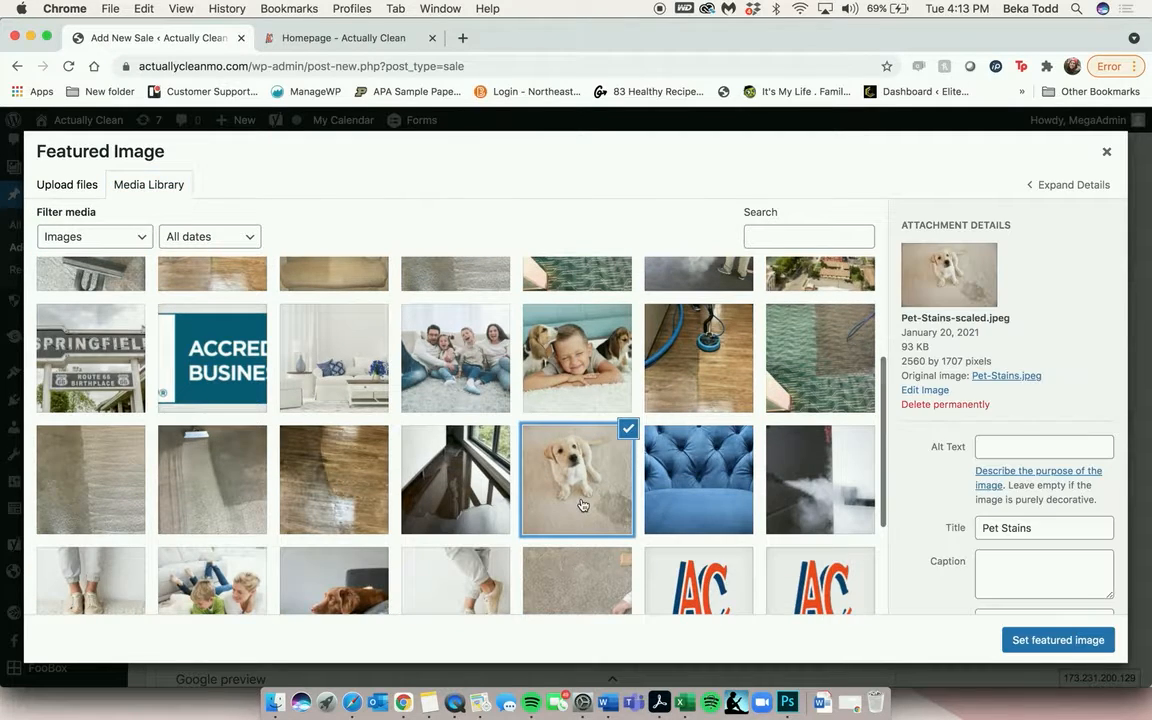
pyautogui.click(1034, 630)
pyautogui.scroll(3, 1067, 445)
pyautogui.click(1096, 370)
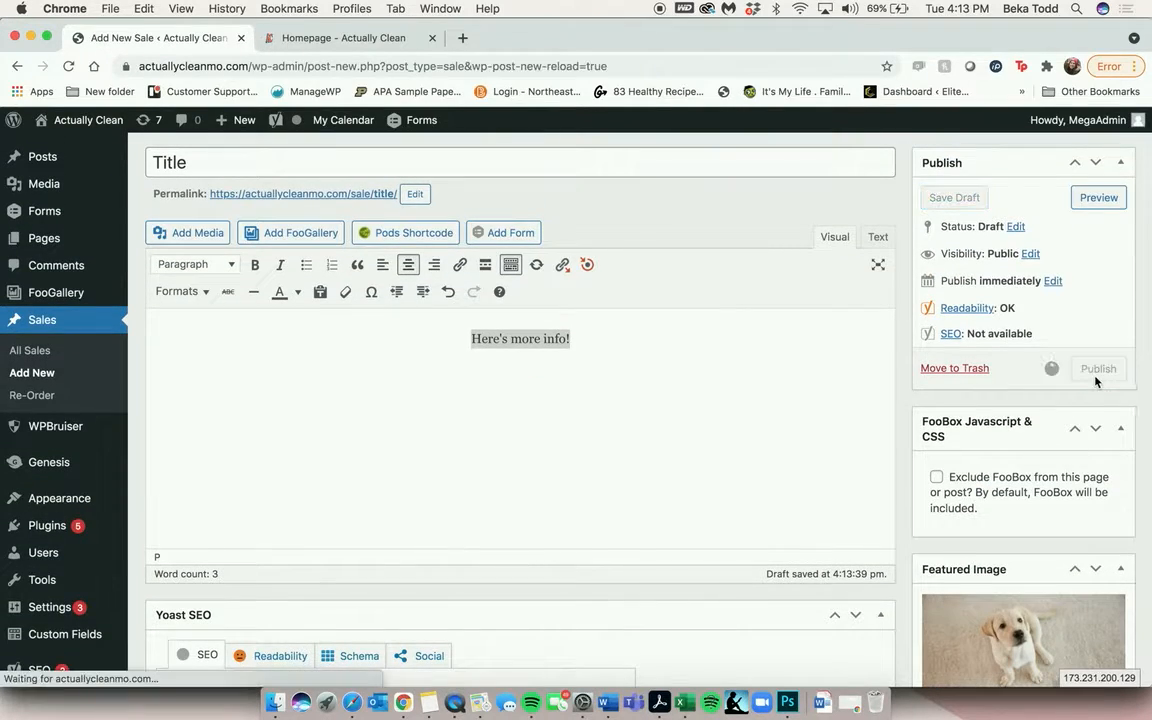
# Reload the live homepage to check how the new sale is displayed, and return to the sale editor
pyautogui.click(340, 40)
pyautogui.click(68, 66)
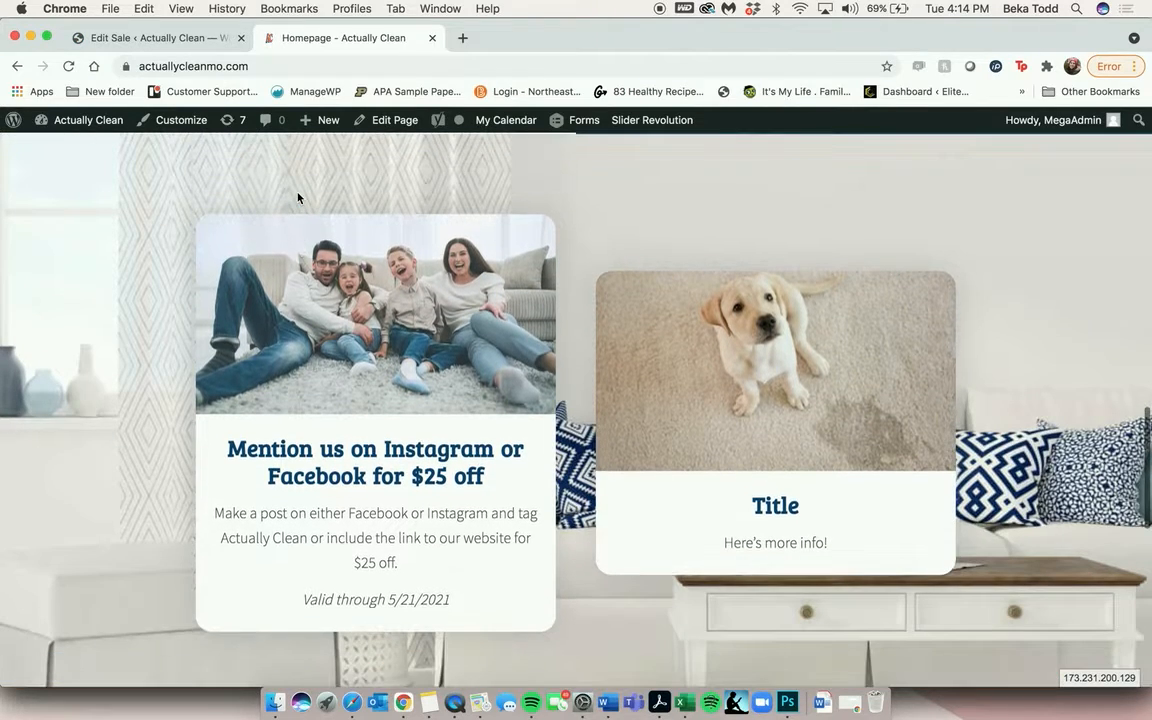
pyautogui.click(162, 39)
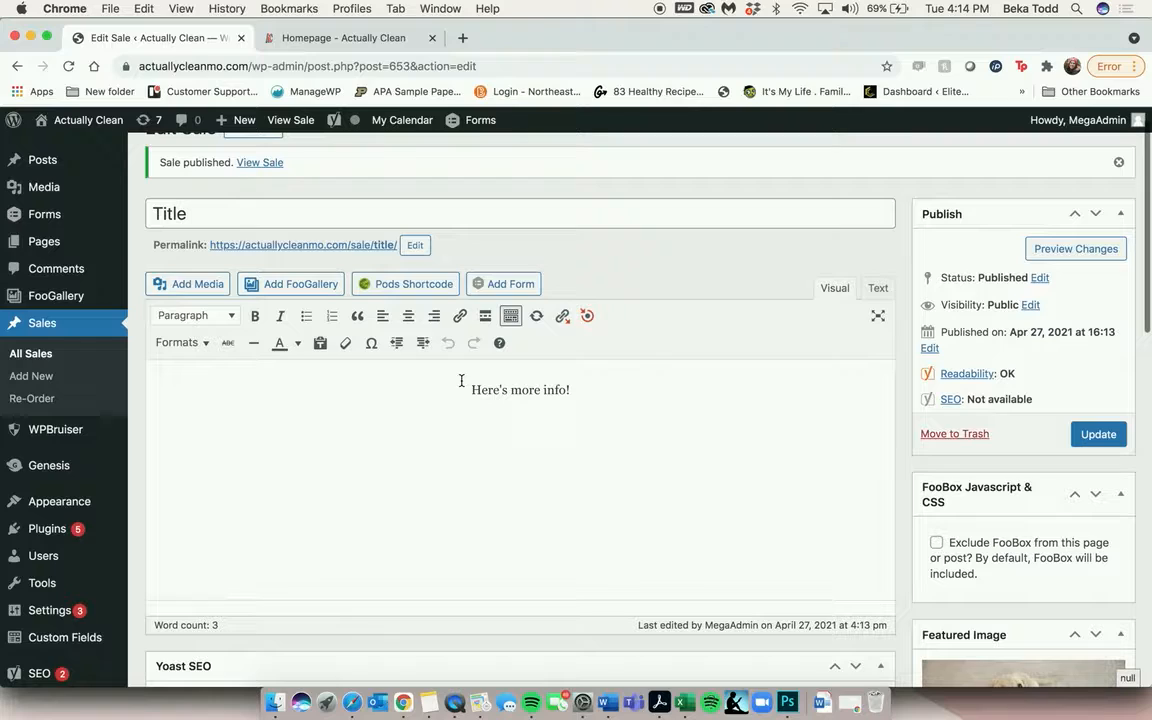
# Try moving the $25 off sale in the sales re-order list, save the order, and return to the list of all sales
pyautogui.click(31, 398)
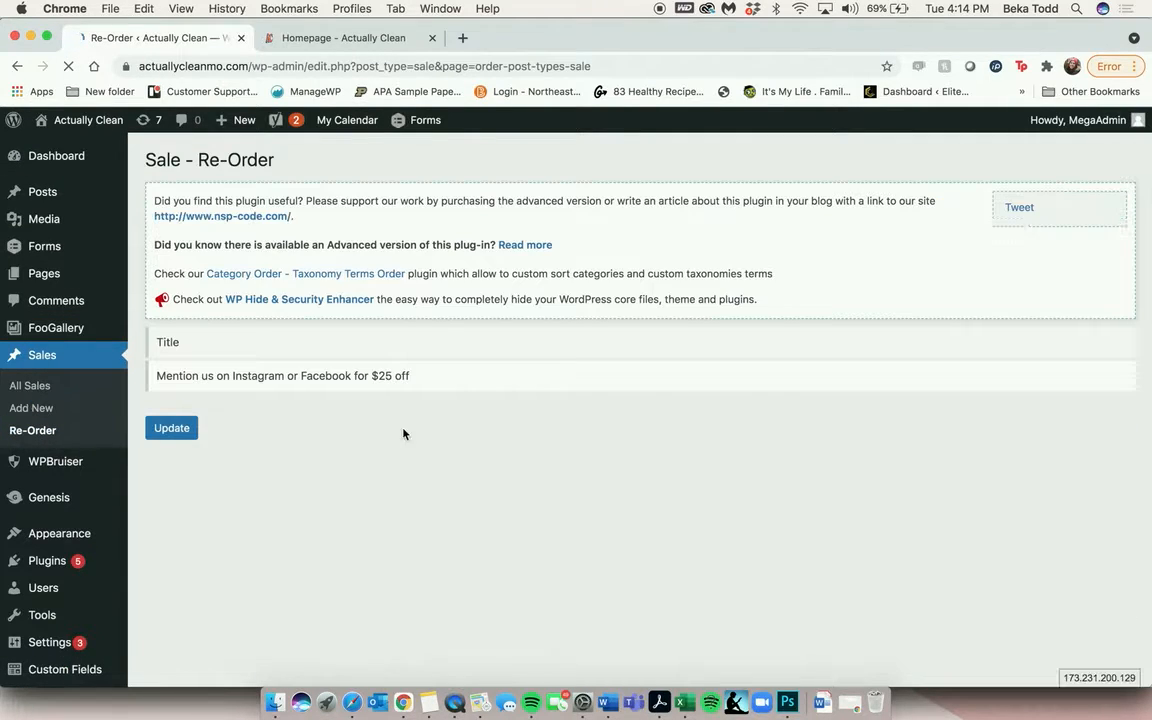
pyautogui.moveTo(380, 375)
pyautogui.mouseDown()
pyautogui.moveTo(392, 355)
pyautogui.moveTo(391, 375)
pyautogui.mouseUp()
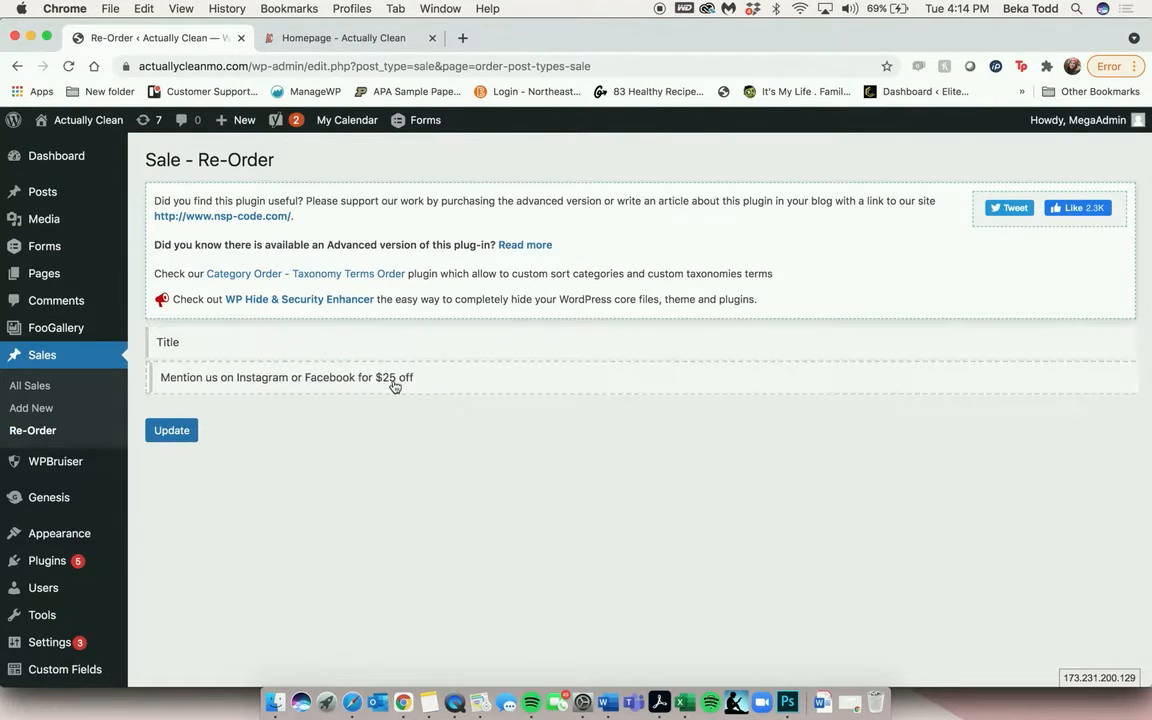
pyautogui.click(171, 430)
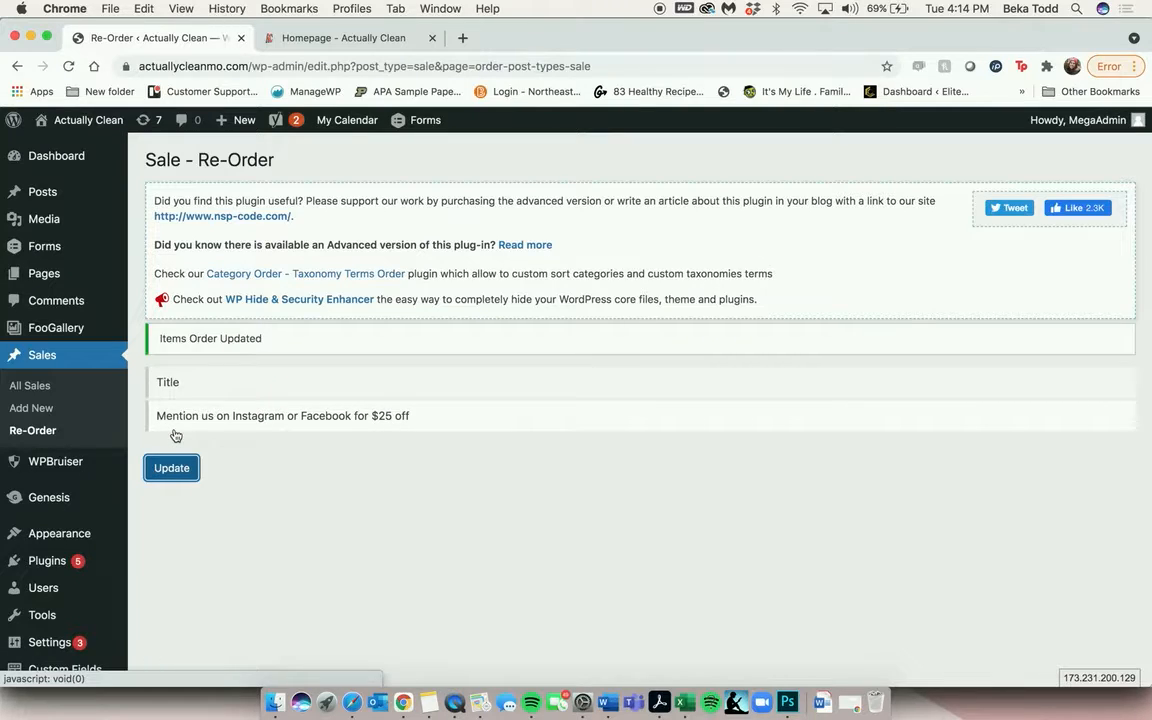
pyautogui.click(30, 386)
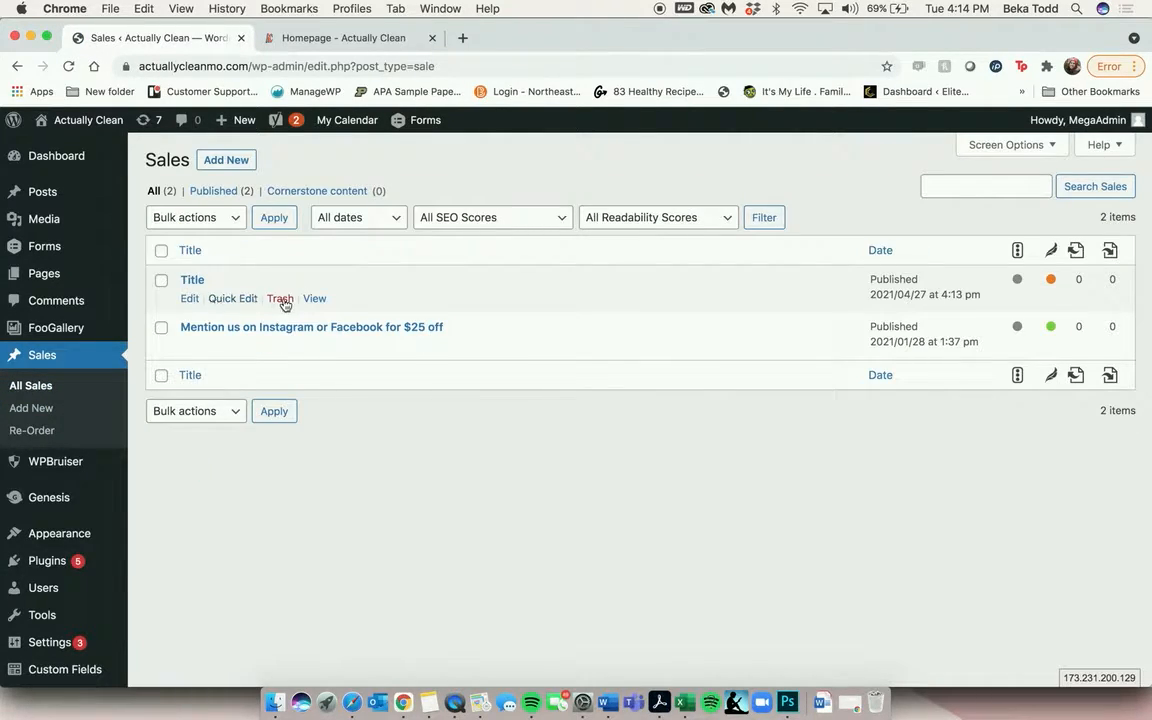
# Change the status of the sale named "Title" to Draft with Quick Edit and update it
pyautogui.click(236, 299)
pyautogui.click(802, 306)
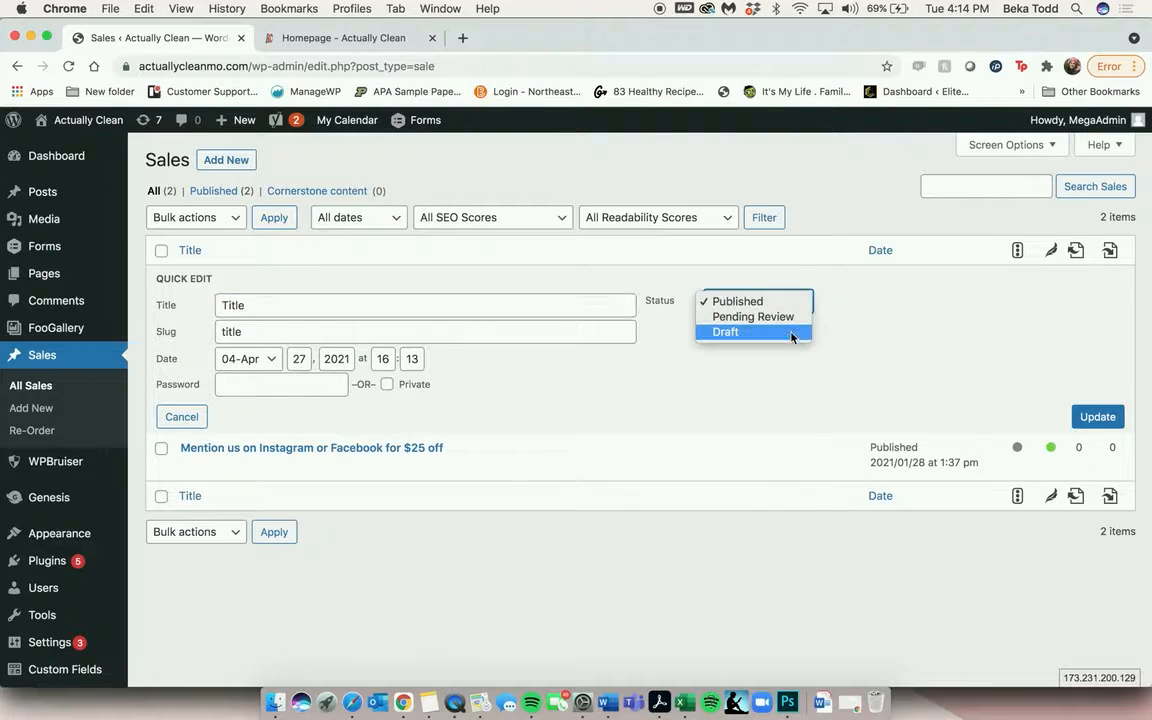
pyautogui.click(789, 332)
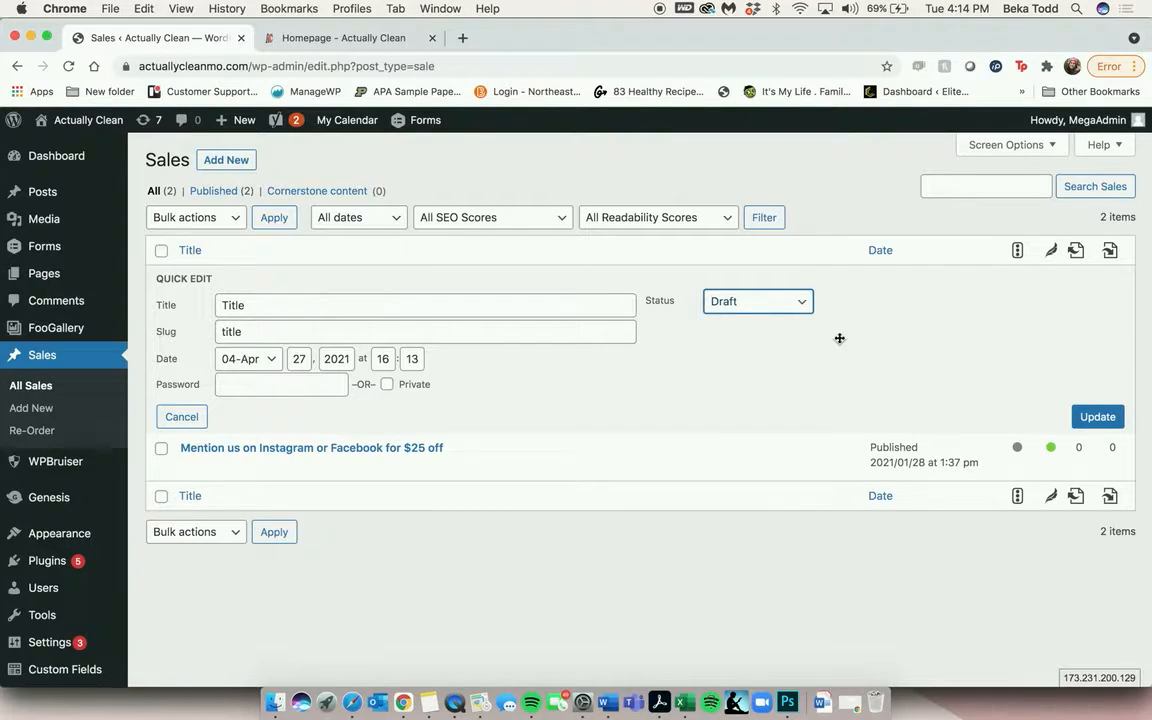
pyautogui.click(1097, 416)
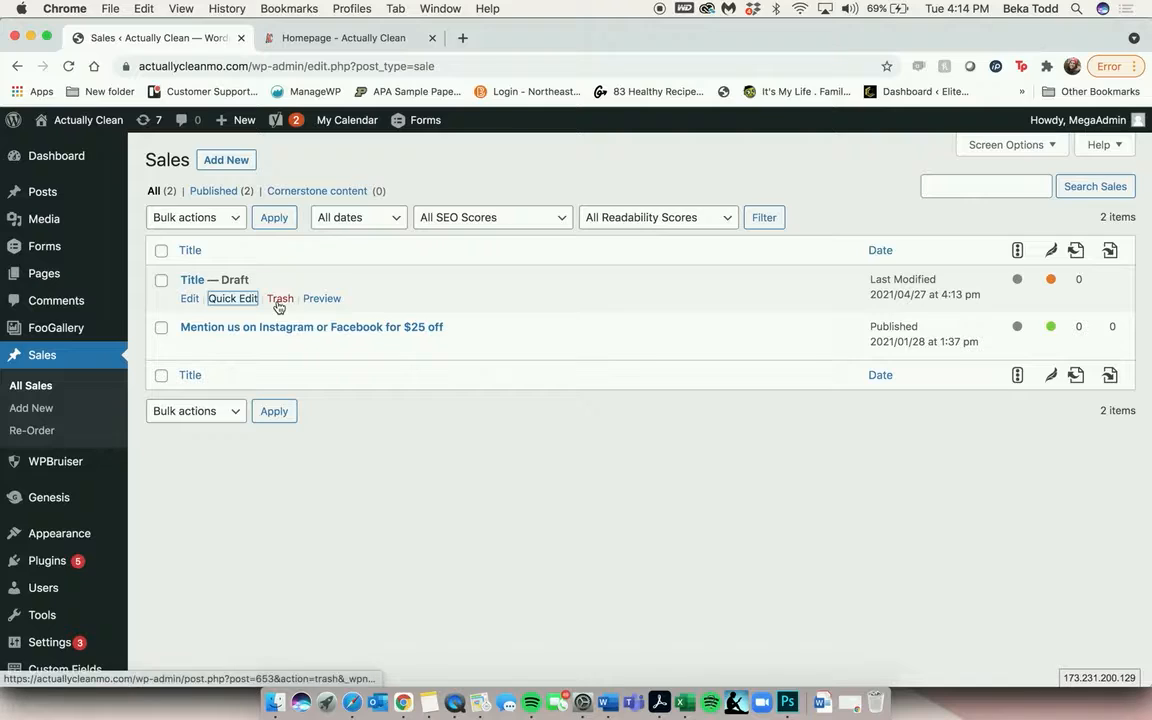
# Move the "Title" sale to the trash, delete it permanently, and return to the list of all sales
pyautogui.click(279, 302)
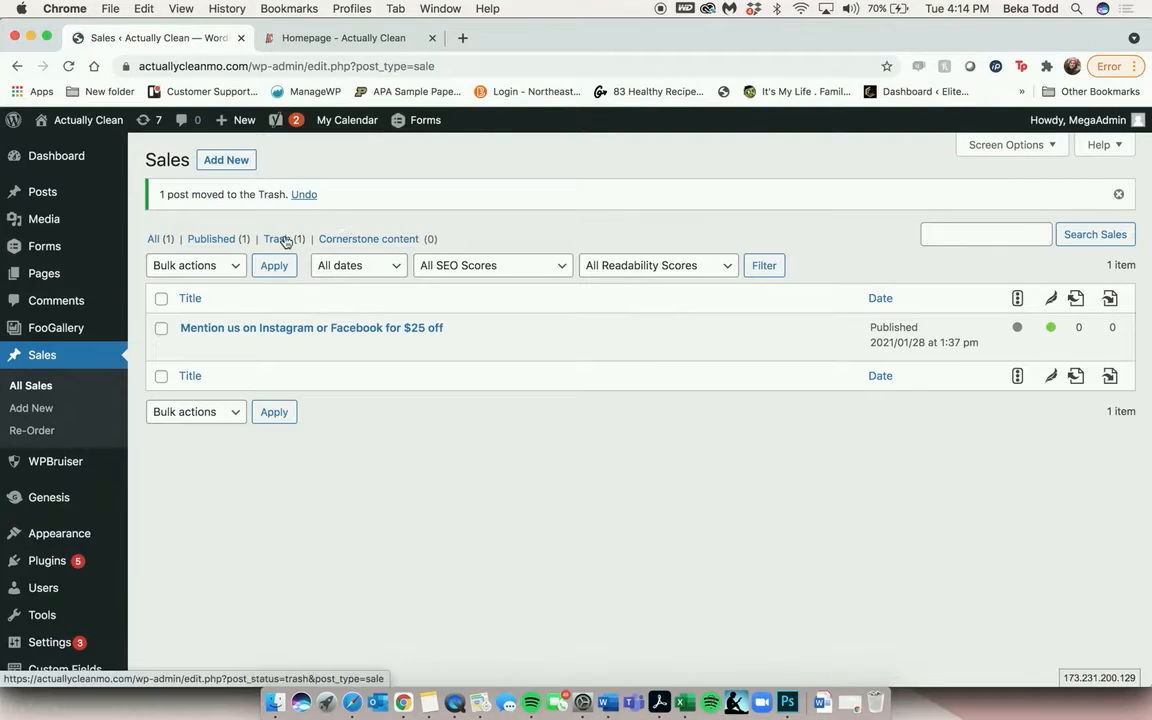
pyautogui.click(278, 241)
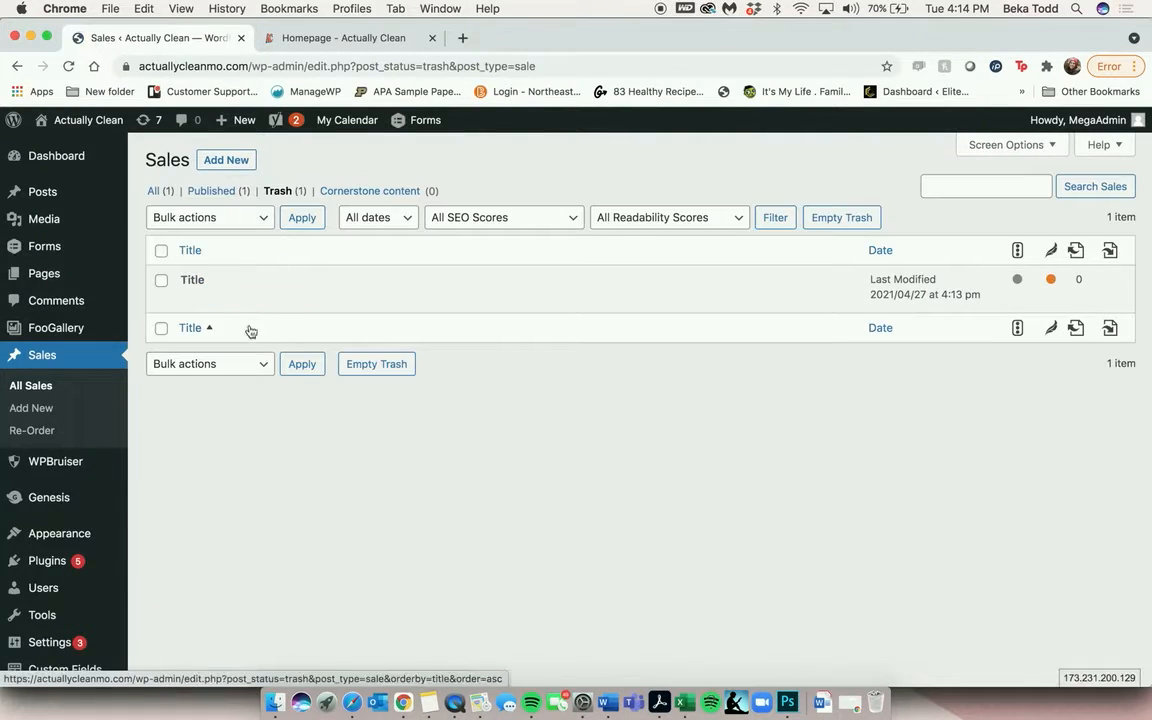
pyautogui.click(269, 300)
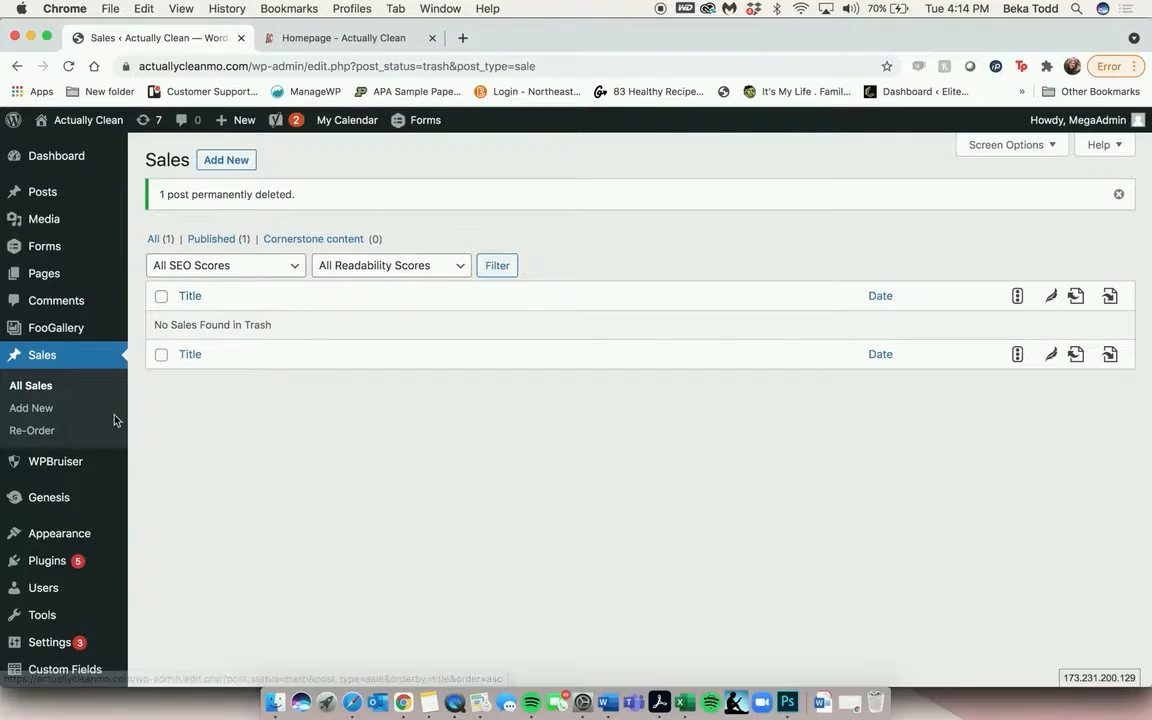
pyautogui.click(40, 389)
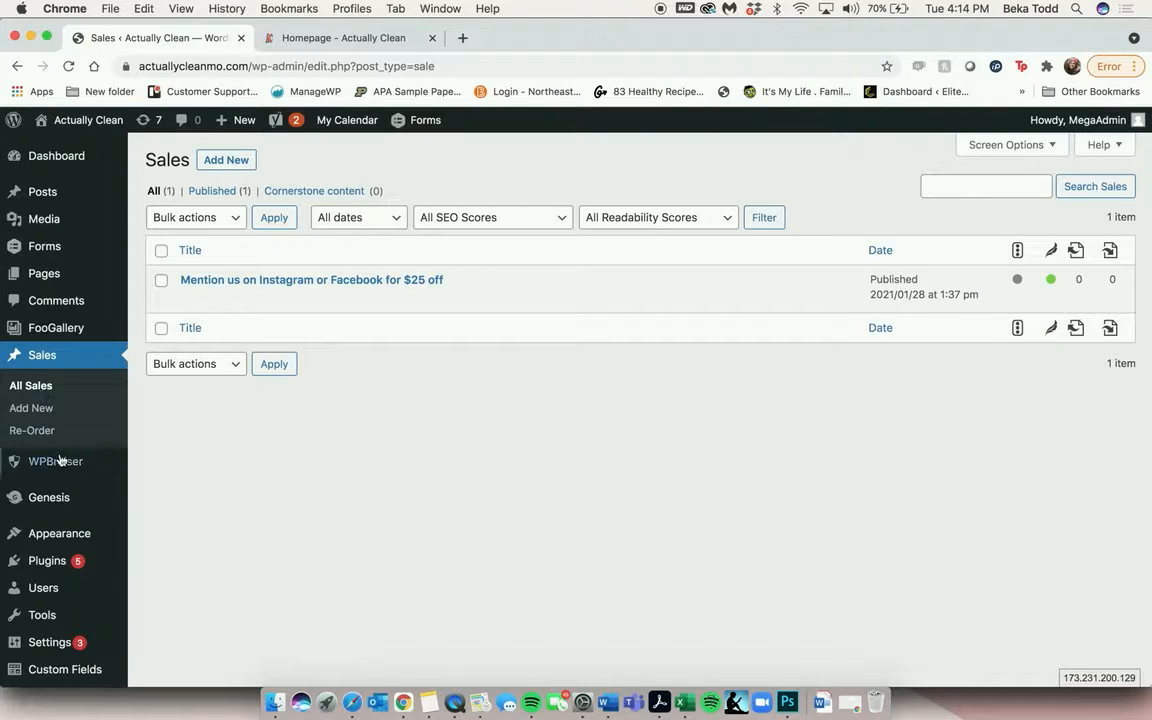
# Open the Widgets management page from the site's Appearance settings
pyautogui.moveTo(60, 461)
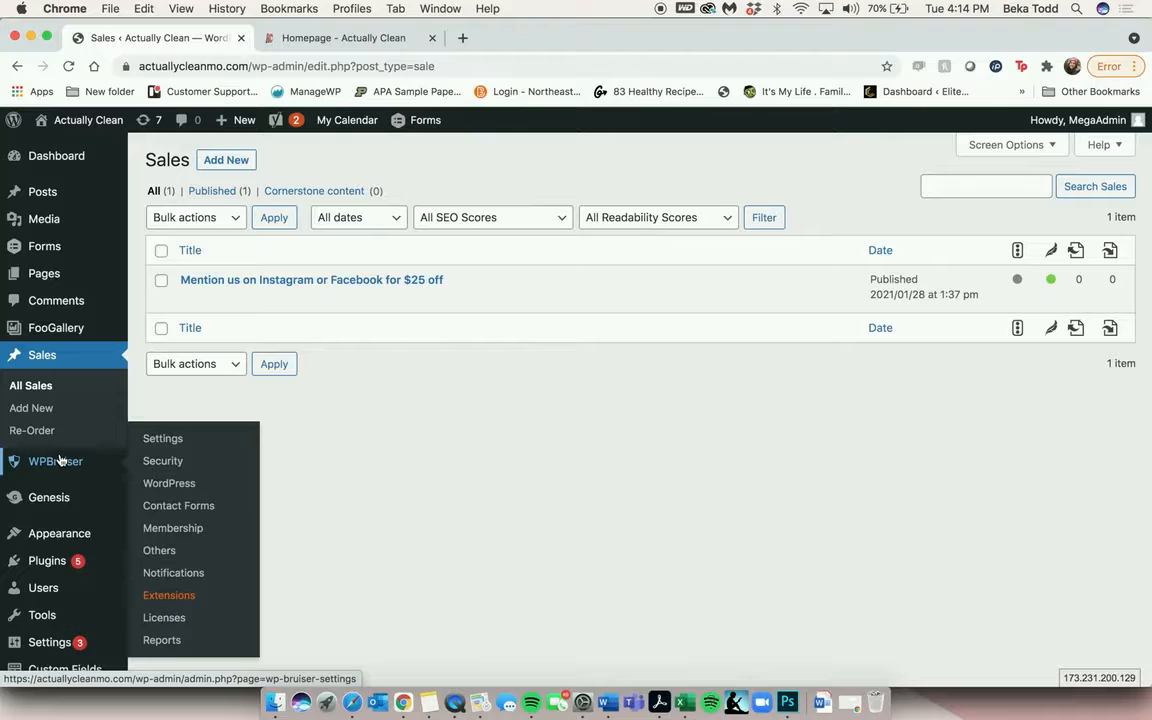
pyautogui.moveTo(62, 503)
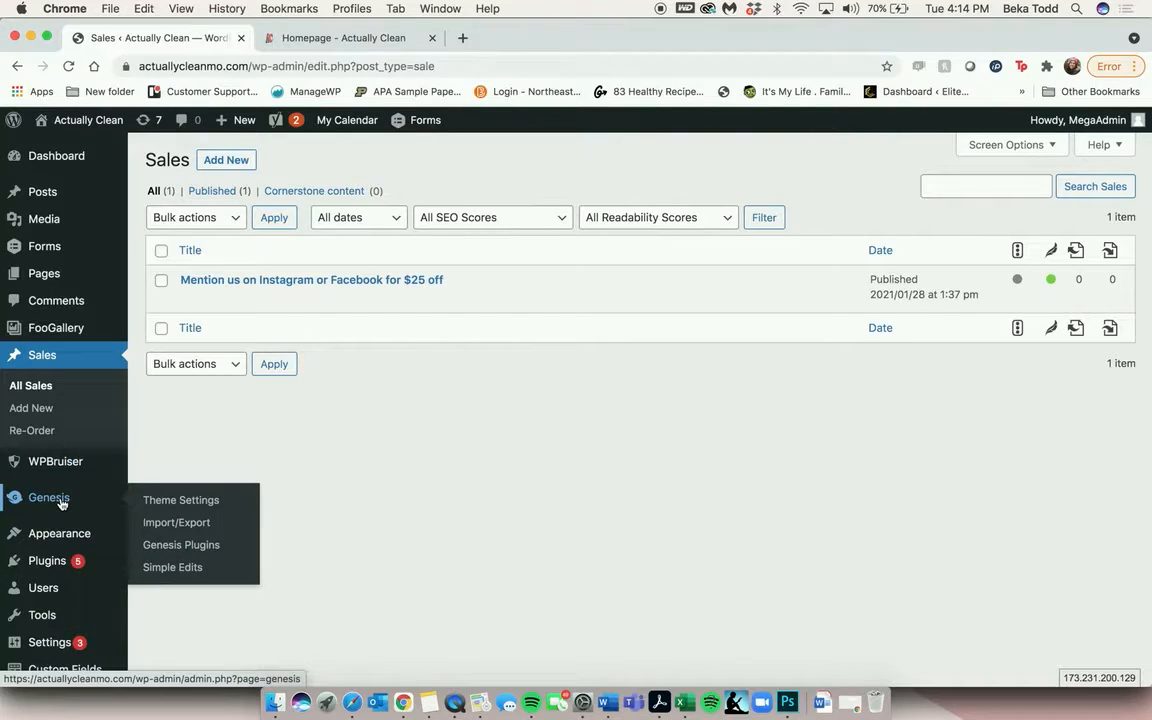
pyautogui.scroll(-3, 59, 520)
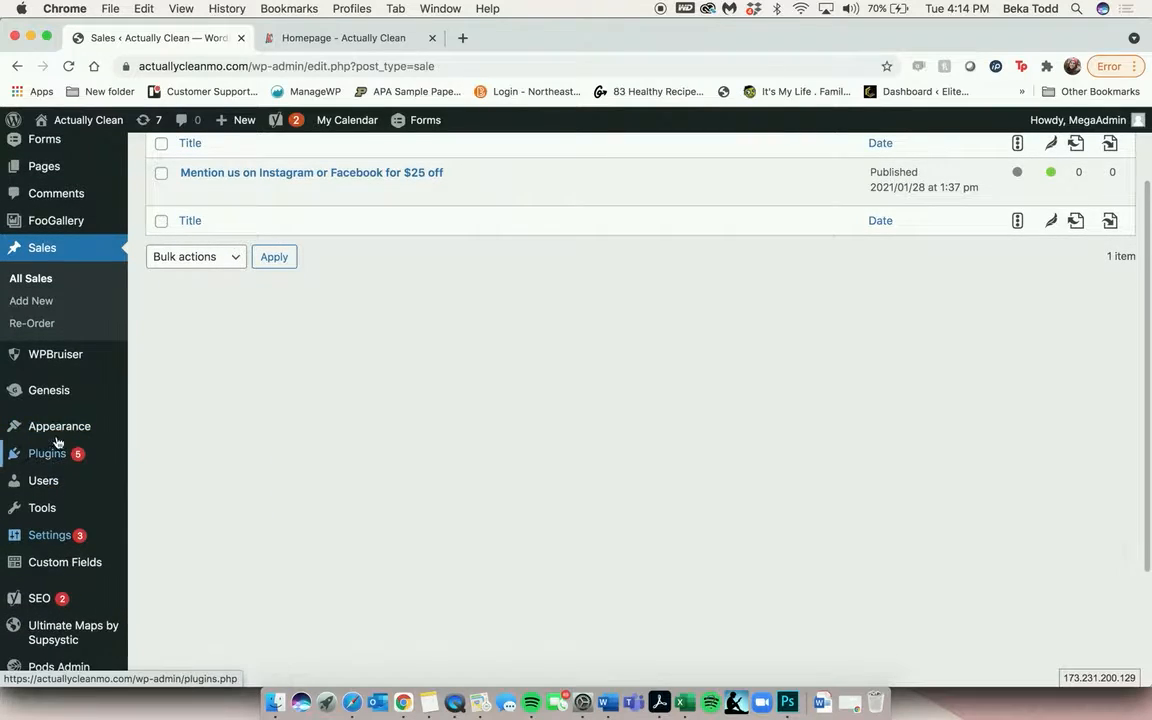
pyautogui.moveTo(57, 429)
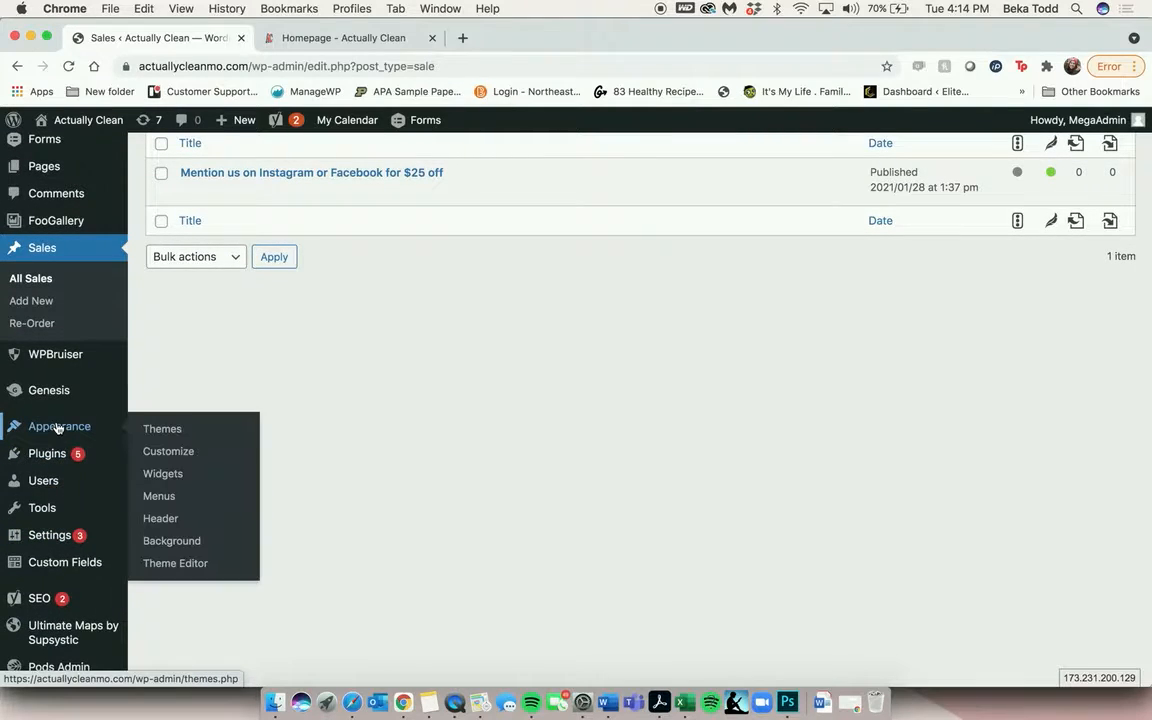
pyautogui.click(160, 477)
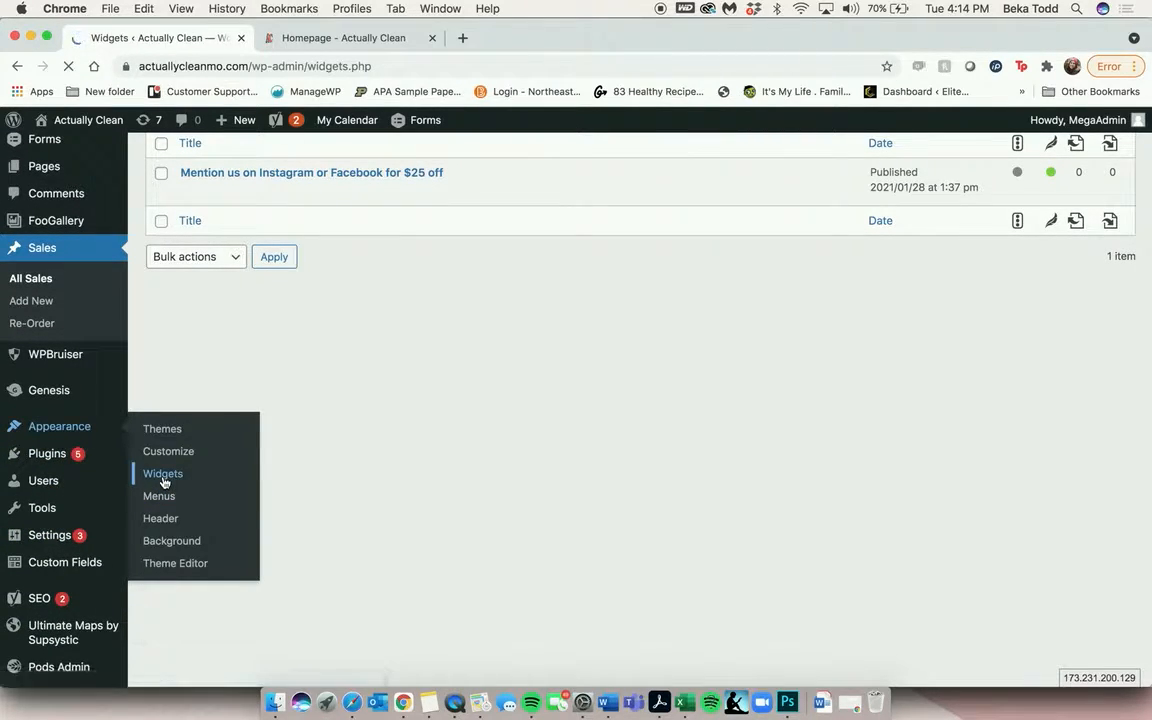
# Look over the header and footer of the live homepage, and return to the Widgets page
pyautogui.click(334, 36)
pyautogui.scroll(10, 458, 252)
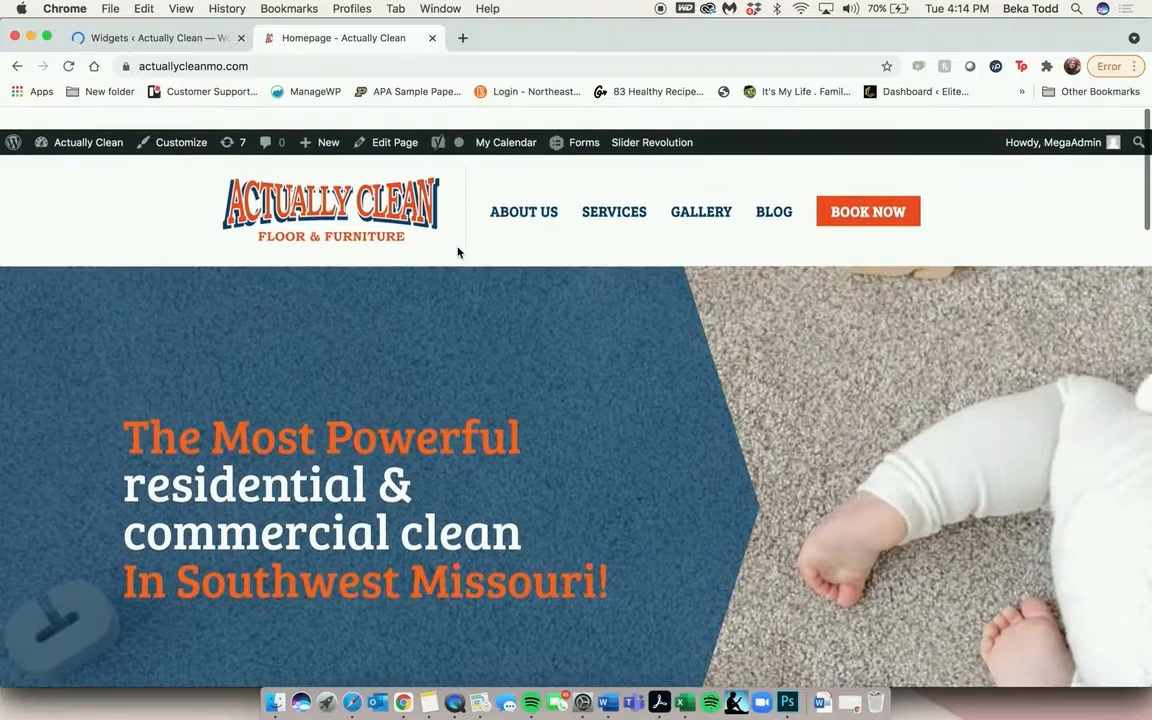
pyautogui.scroll(-20, 696, 214)
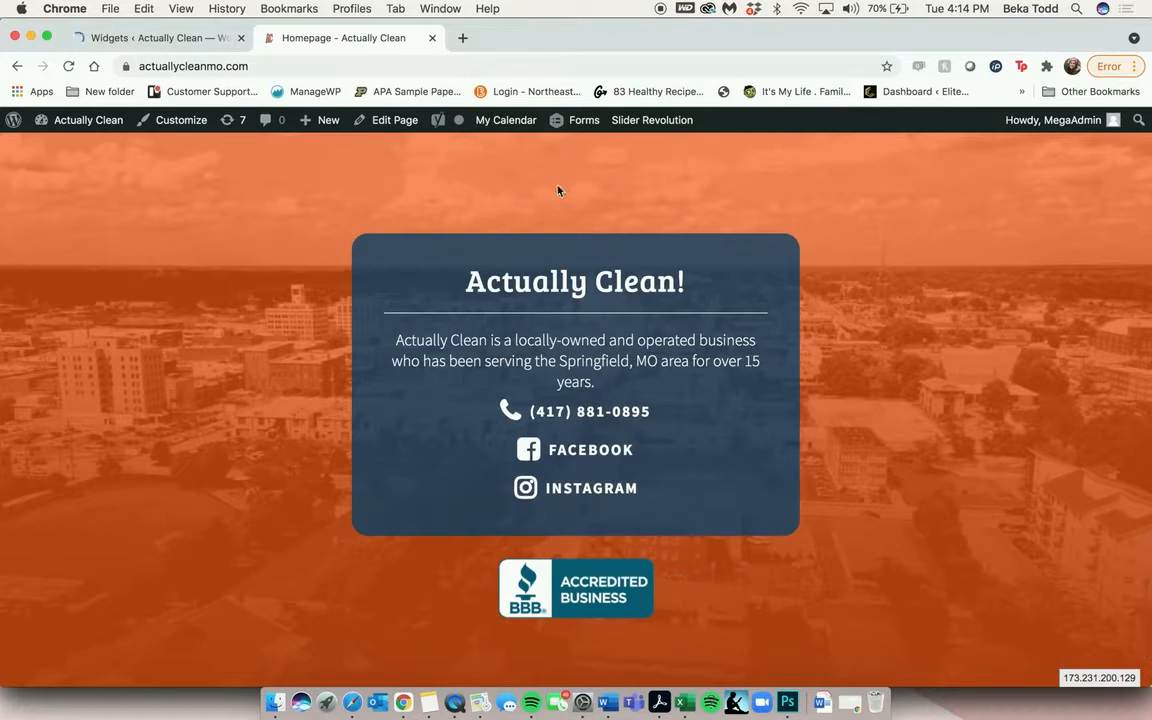
pyautogui.click(141, 40)
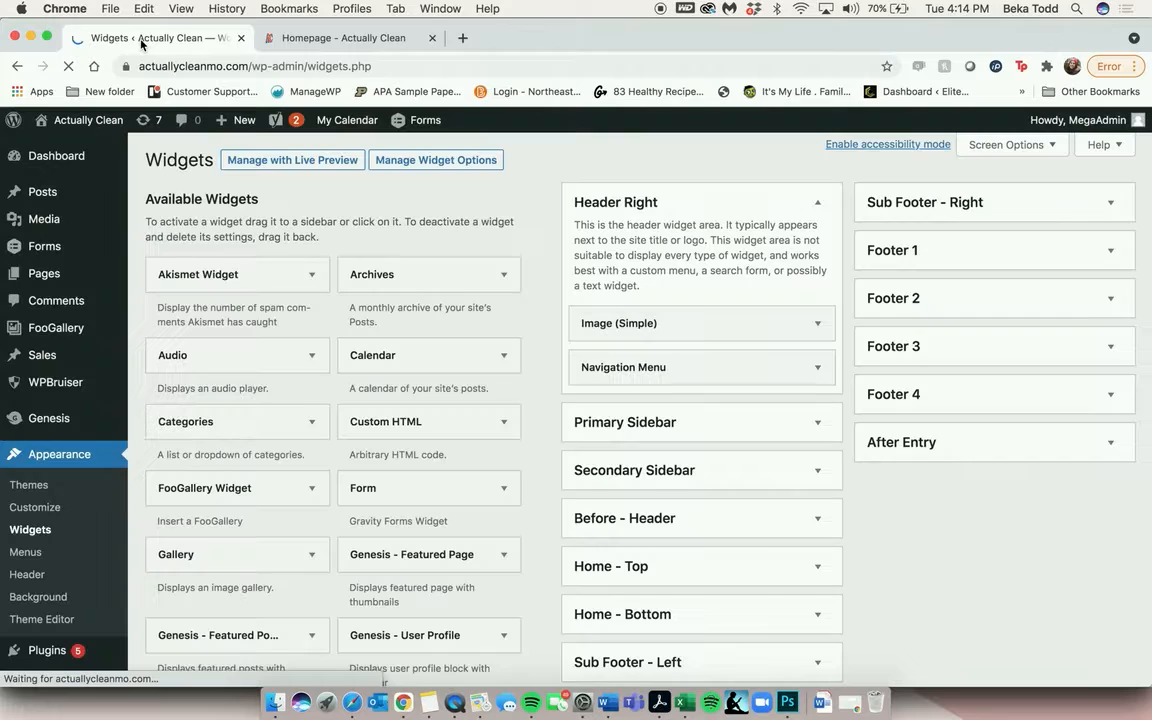
# Inspect the settings of the Image (Simple) and Navigation Menu widgets in the Header Right area
pyautogui.click(816, 328)
pyautogui.scroll(-2, 740, 457)
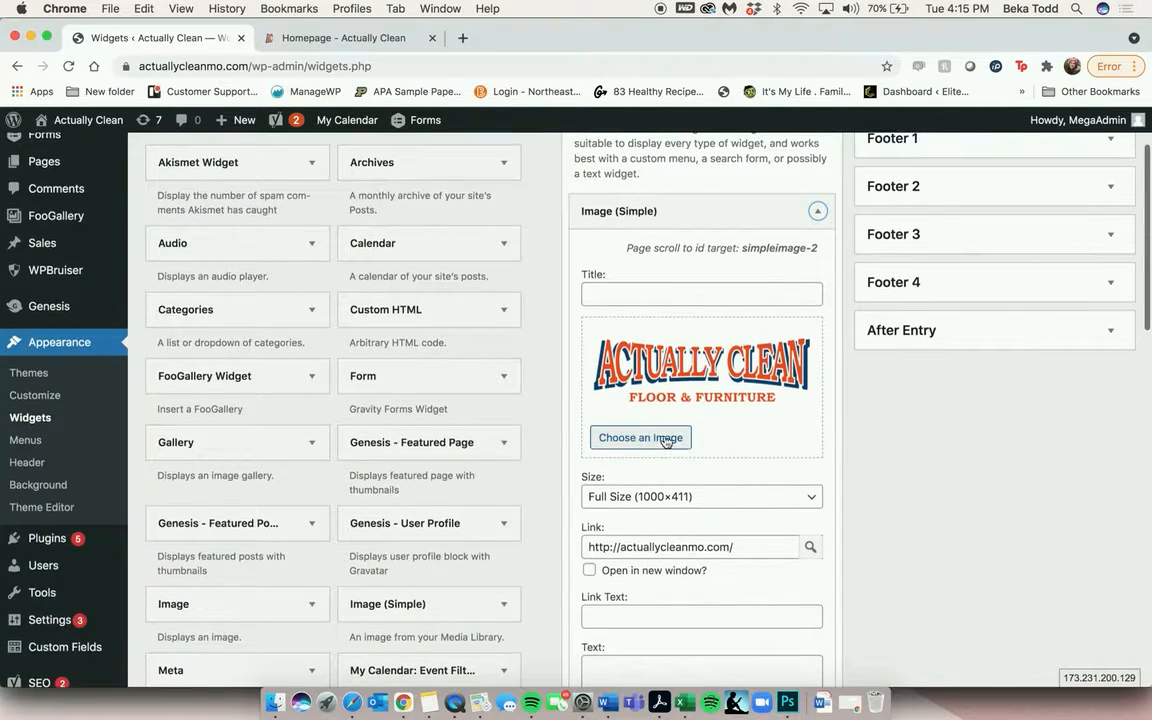
pyautogui.scroll(-6, 728, 532)
pyautogui.scroll(-7, 760, 576)
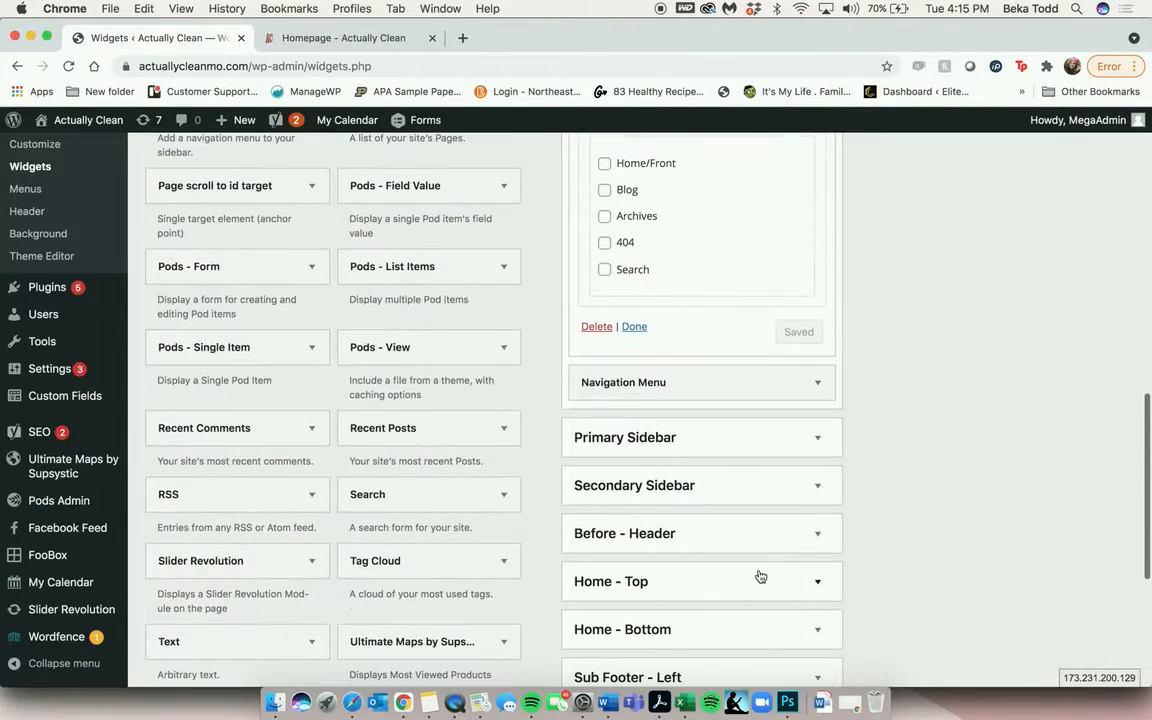
pyautogui.click(819, 385)
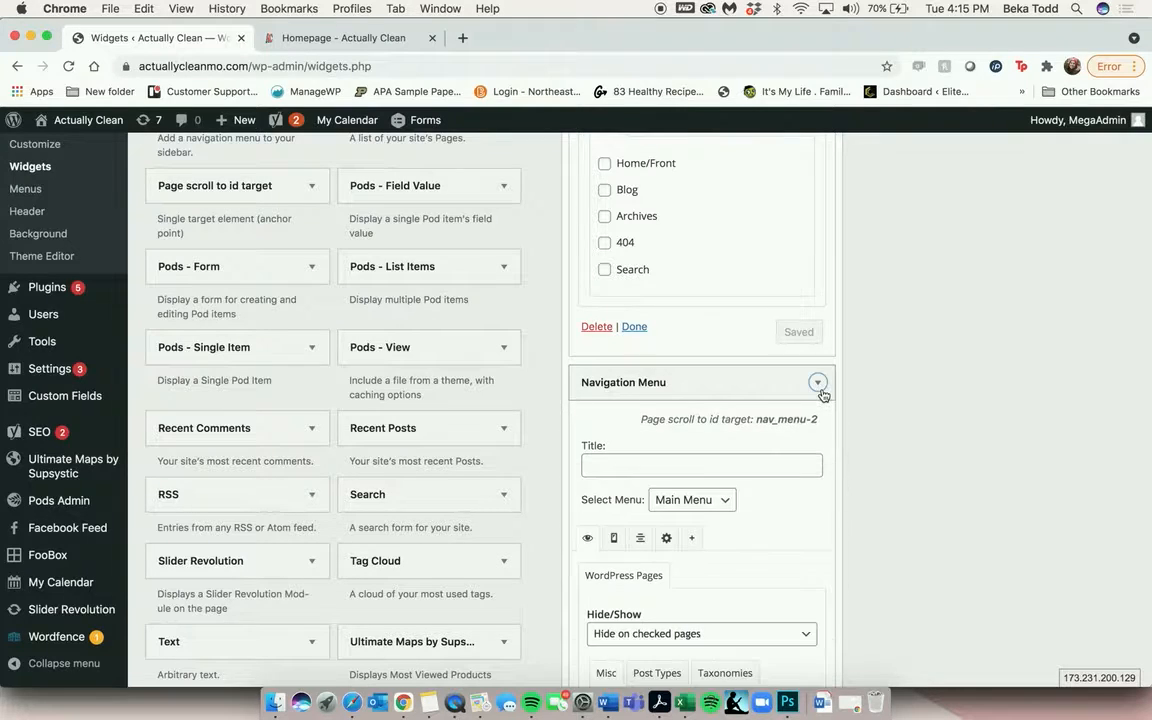
pyautogui.scroll(-1, 820, 360)
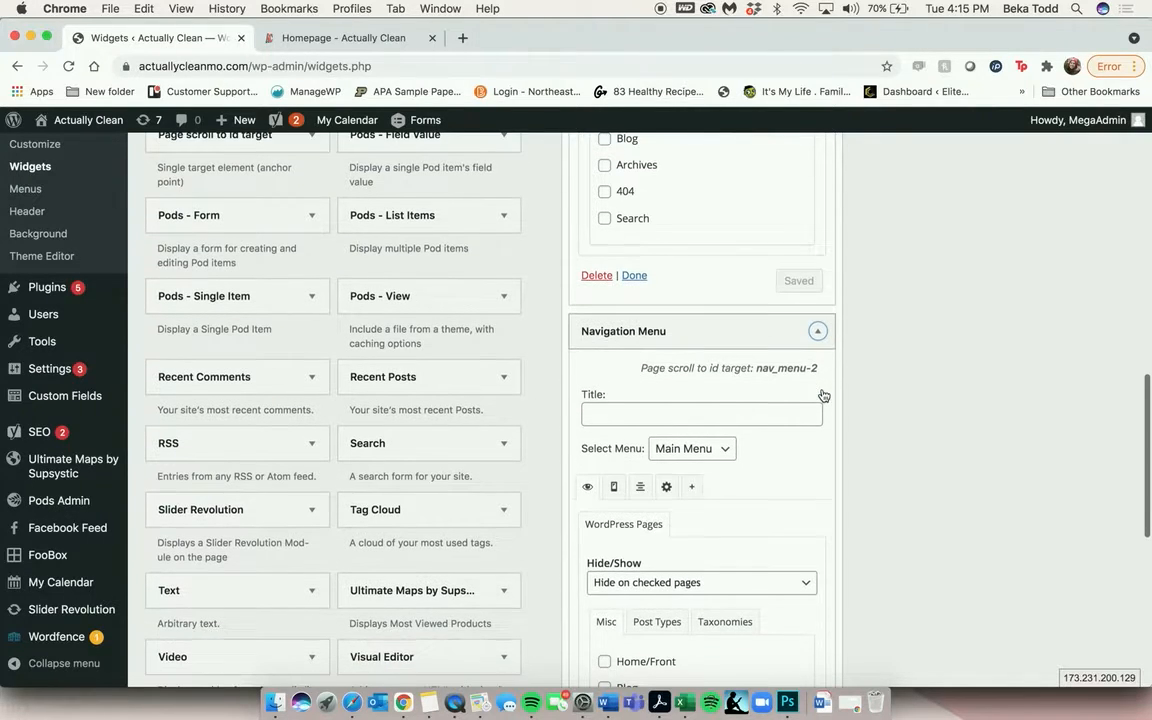
pyautogui.click(818, 332)
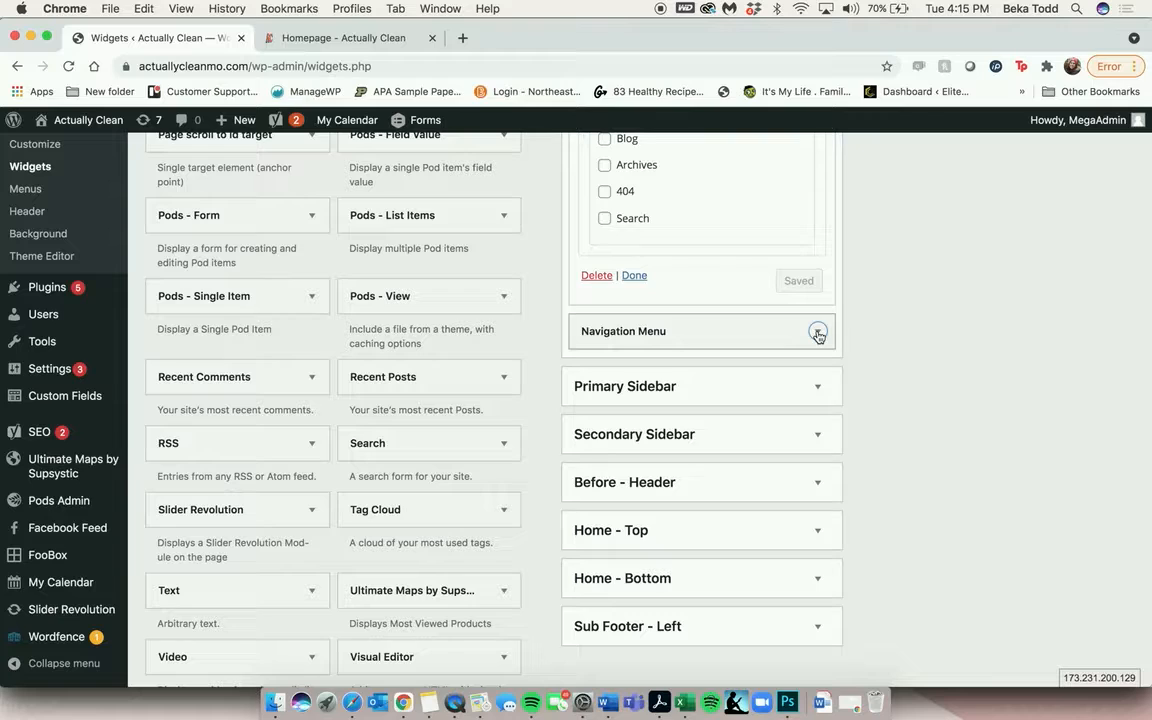
pyautogui.scroll(15, 818, 336)
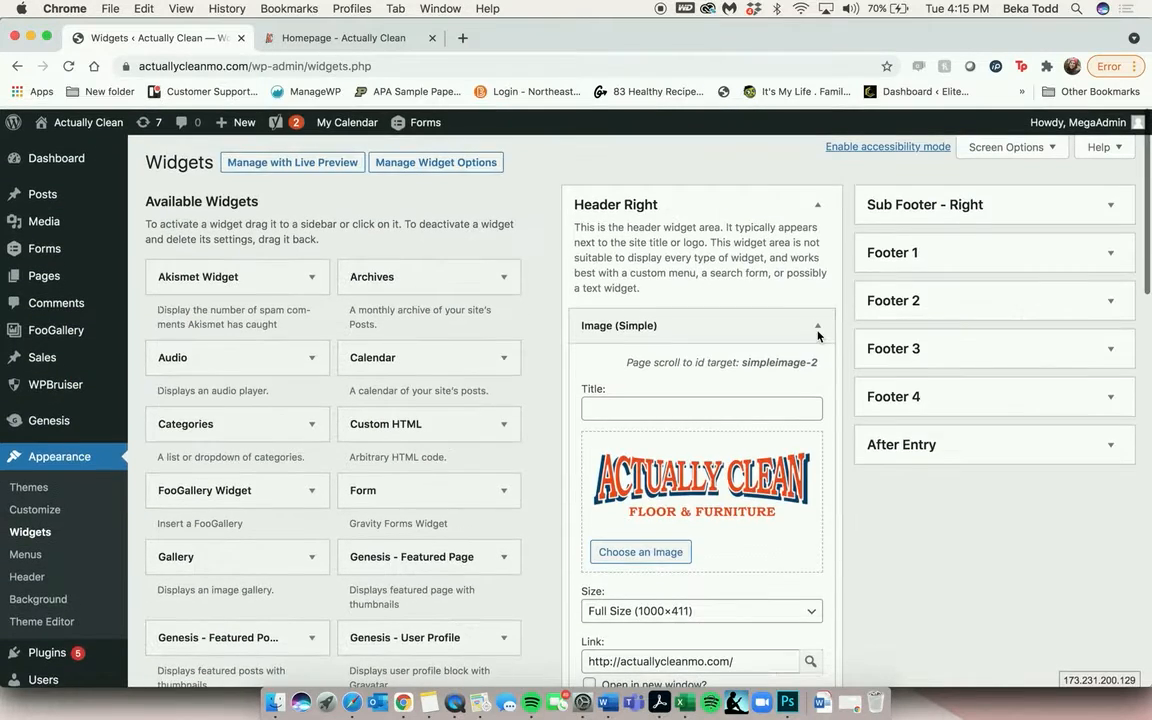
# Inspect the "Actually Clean!" Visual Editor widget in Footer 1 and compare it with the live homepage footer
pyautogui.click(1110, 250)
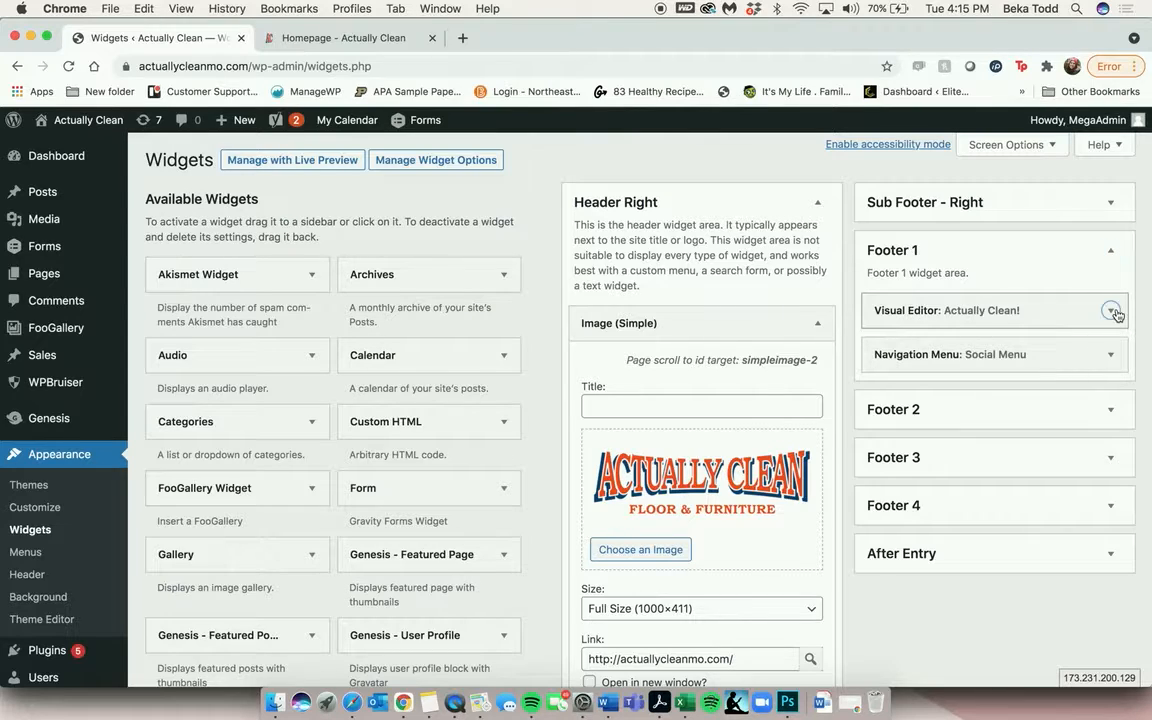
pyautogui.click(1110, 310)
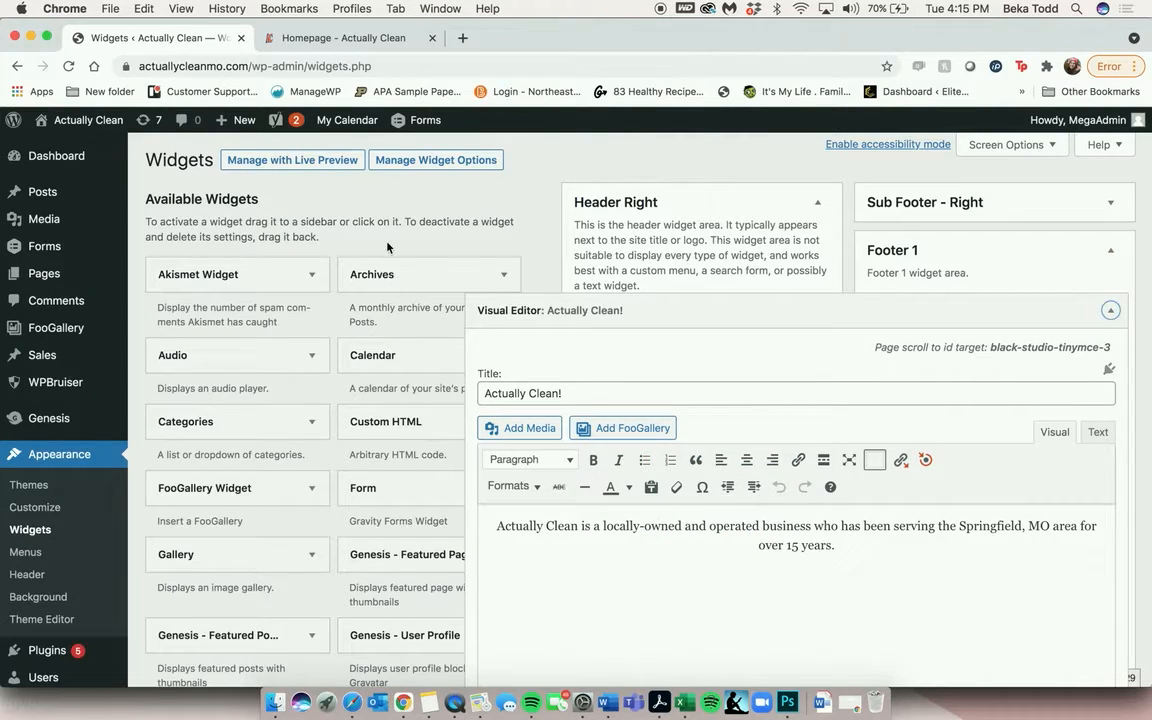
pyautogui.click(331, 44)
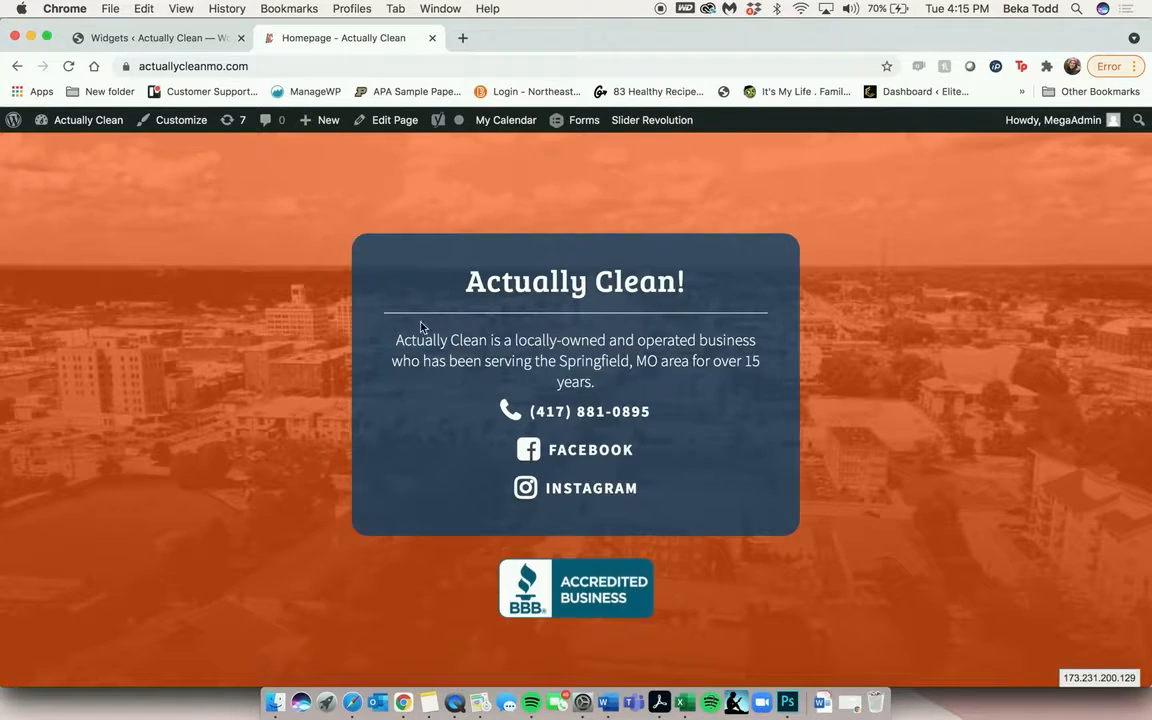
pyautogui.click(161, 38)
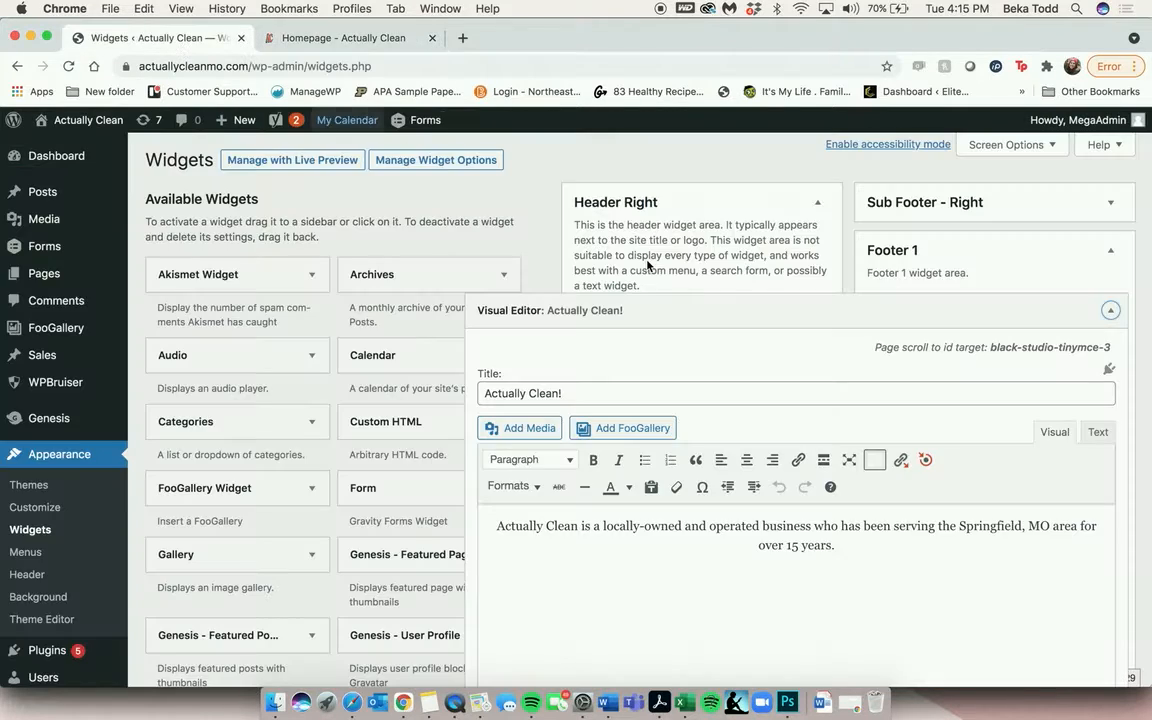
pyautogui.click(1110, 310)
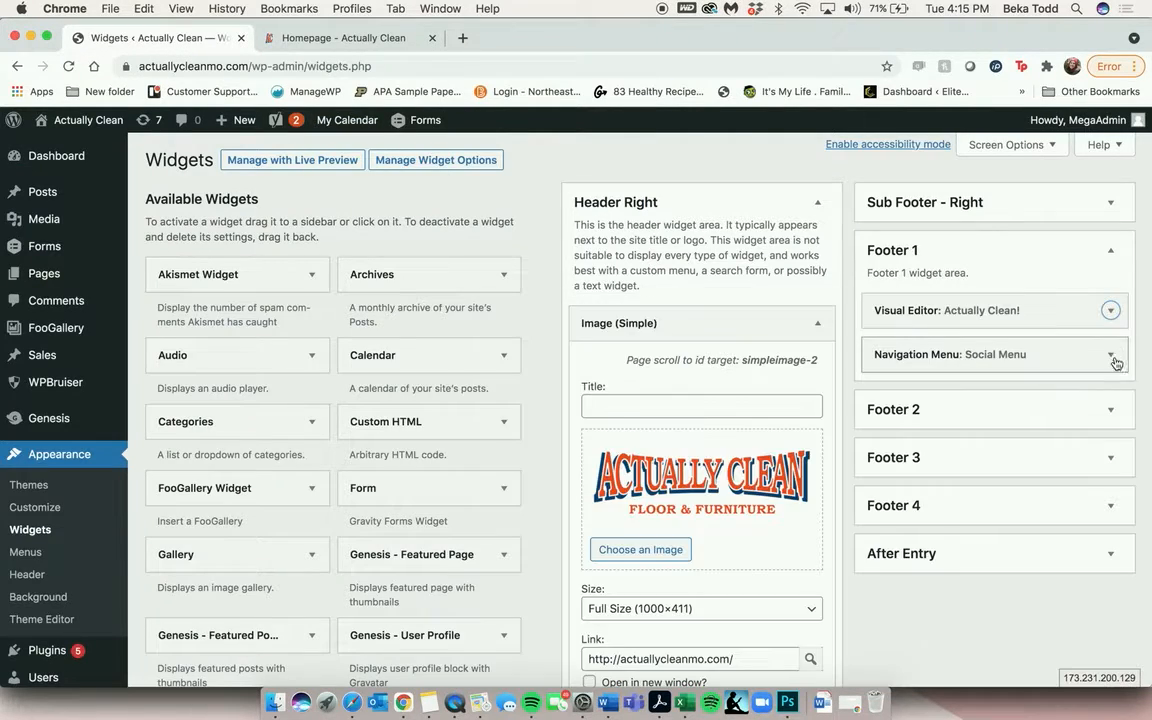
# Inspect the Social Menu widget in Footer 1 and the Visual Editor widget in Footer 2
pyautogui.click(1112, 356)
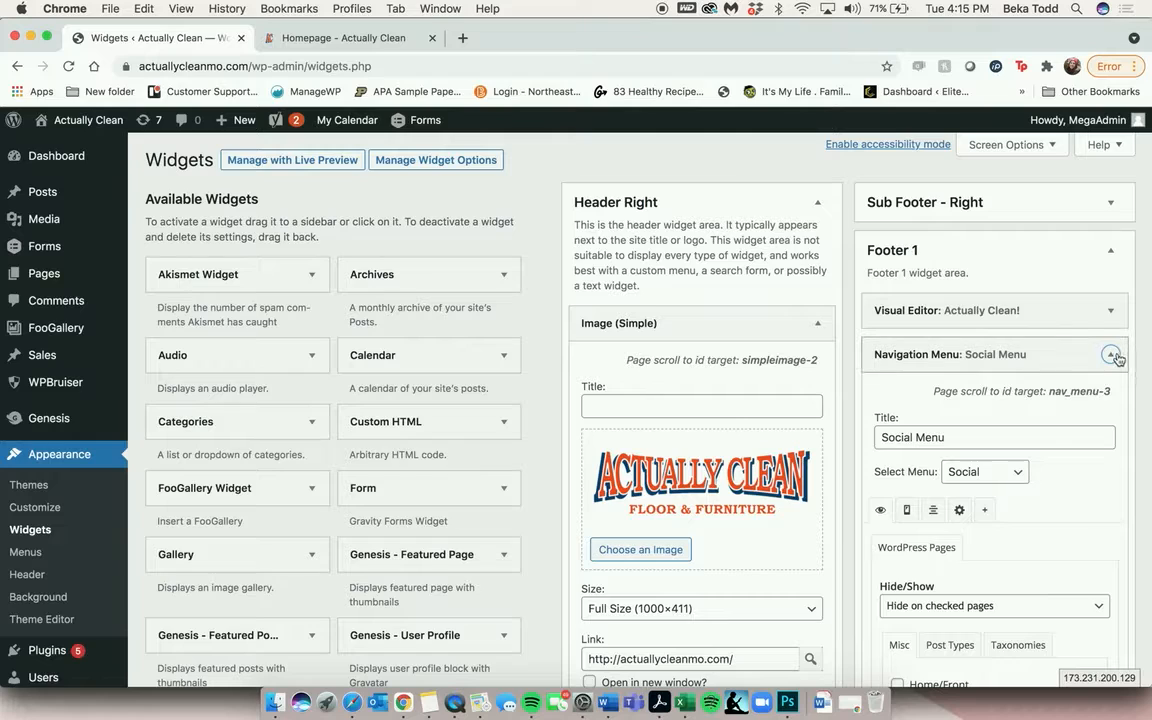
pyautogui.click(1110, 354)
pyautogui.click(1112, 408)
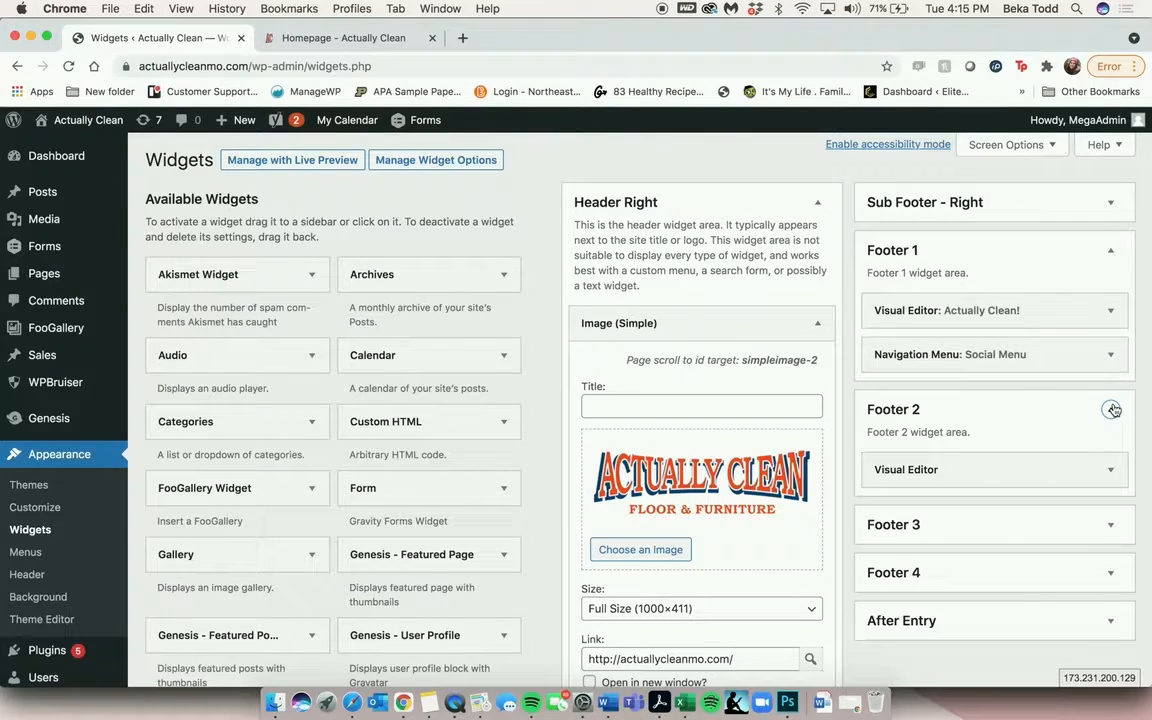
pyautogui.click(1110, 469)
pyautogui.scroll(-5, 1110, 477)
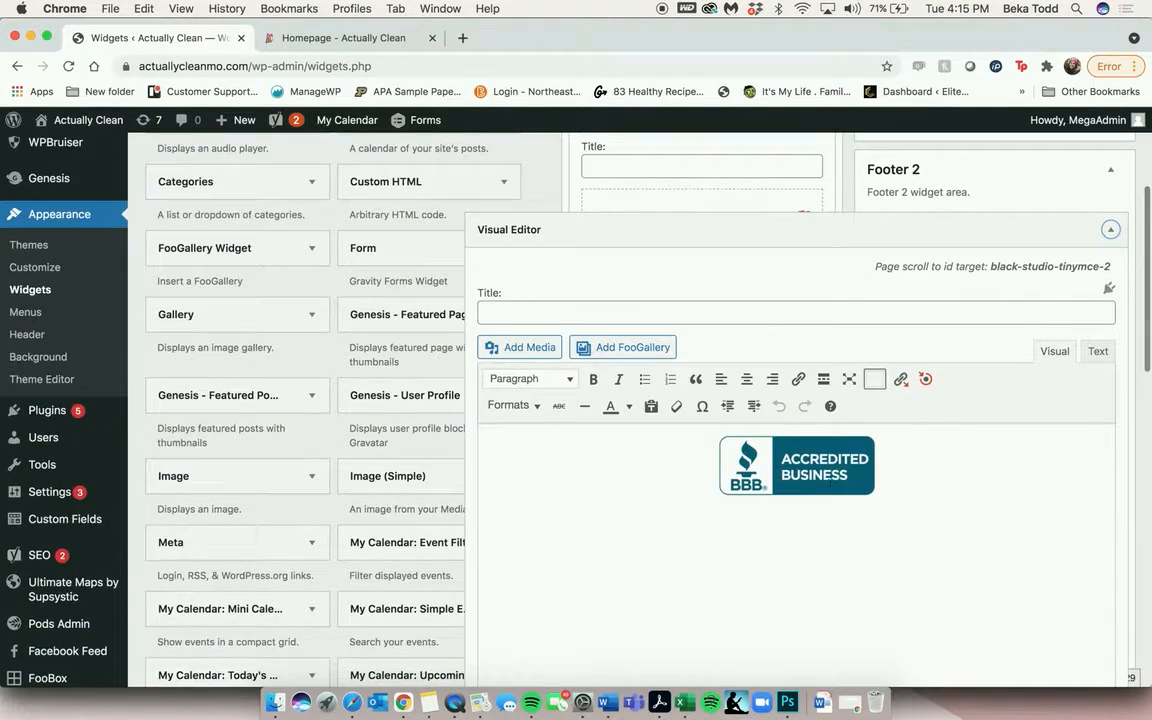
pyautogui.click(1112, 230)
pyautogui.scroll(3, 1113, 234)
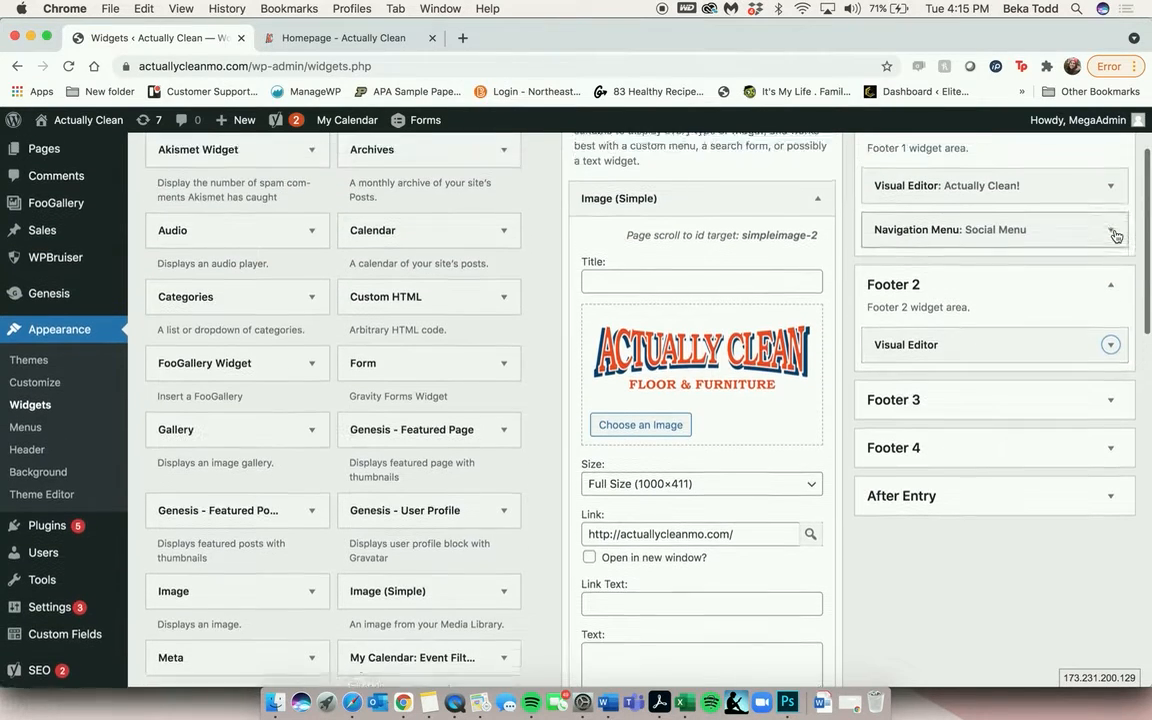
# Reopen the "Actually Clean!" widget in Footer 1, highlight its body text, and view its save option
pyautogui.click(1112, 209)
pyautogui.tripleClick(597, 295)
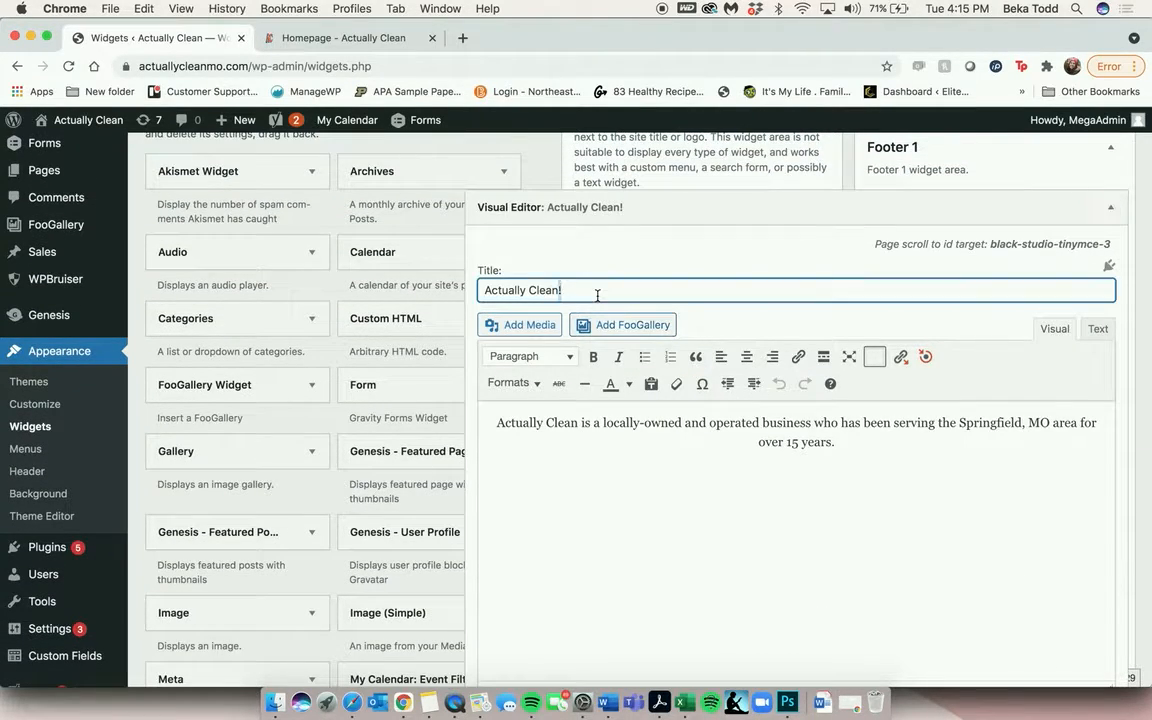
pyautogui.tripleClick(867, 447)
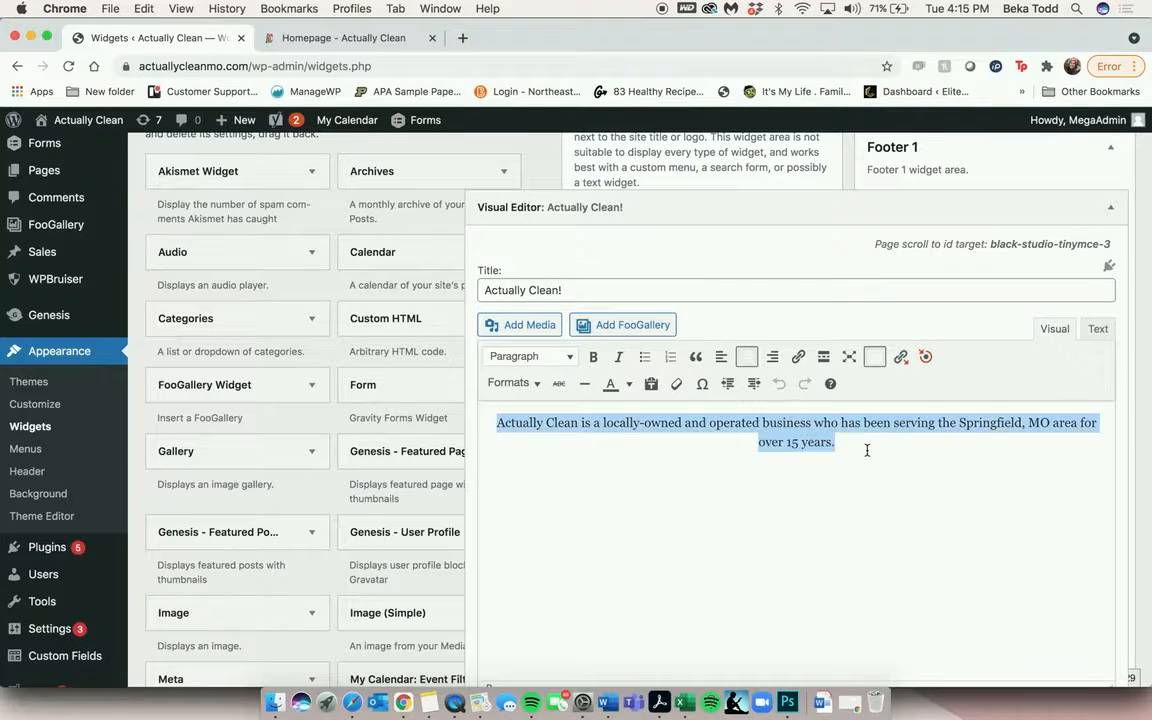
pyautogui.scroll(-10, 867, 452)
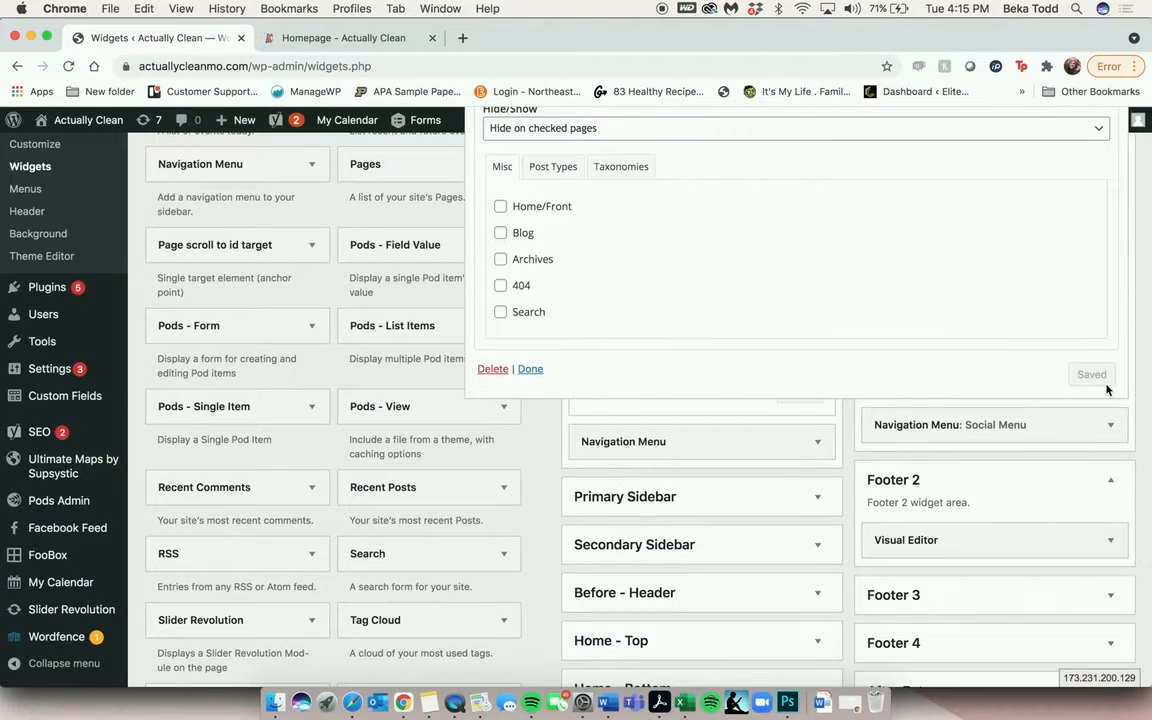
# Open the site's Menus page and compare the Social menu's items with the live homepage footer
pyautogui.scroll(3, 113, 360)
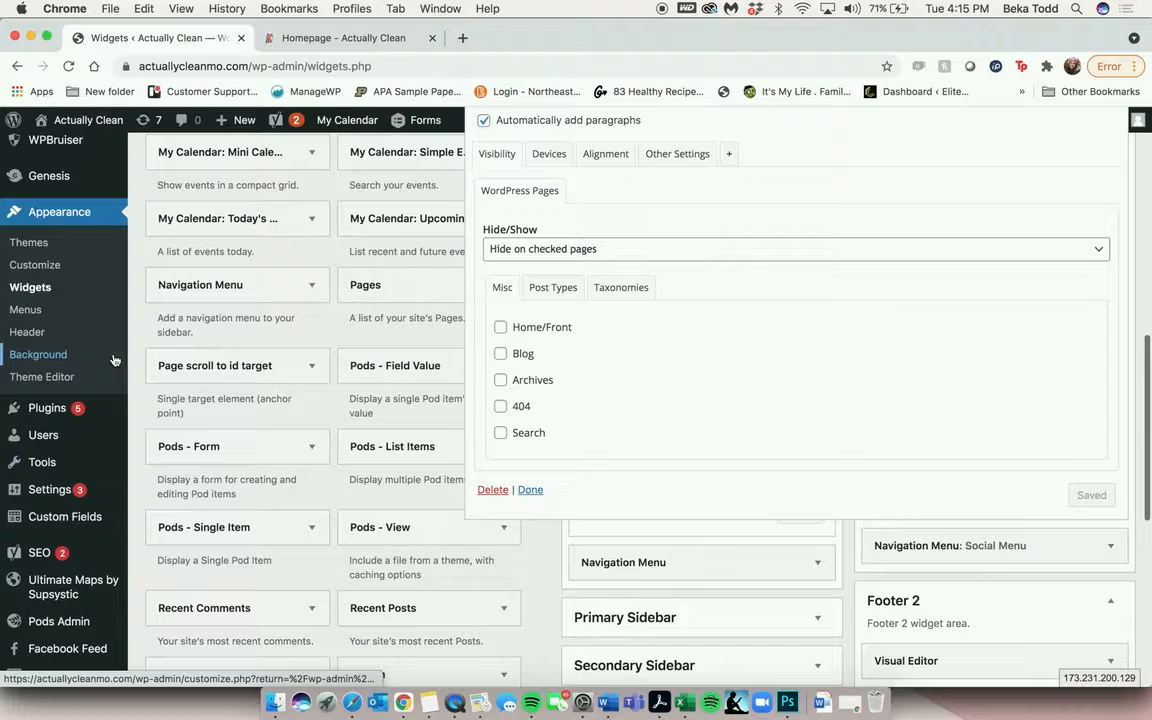
pyautogui.click(50, 305)
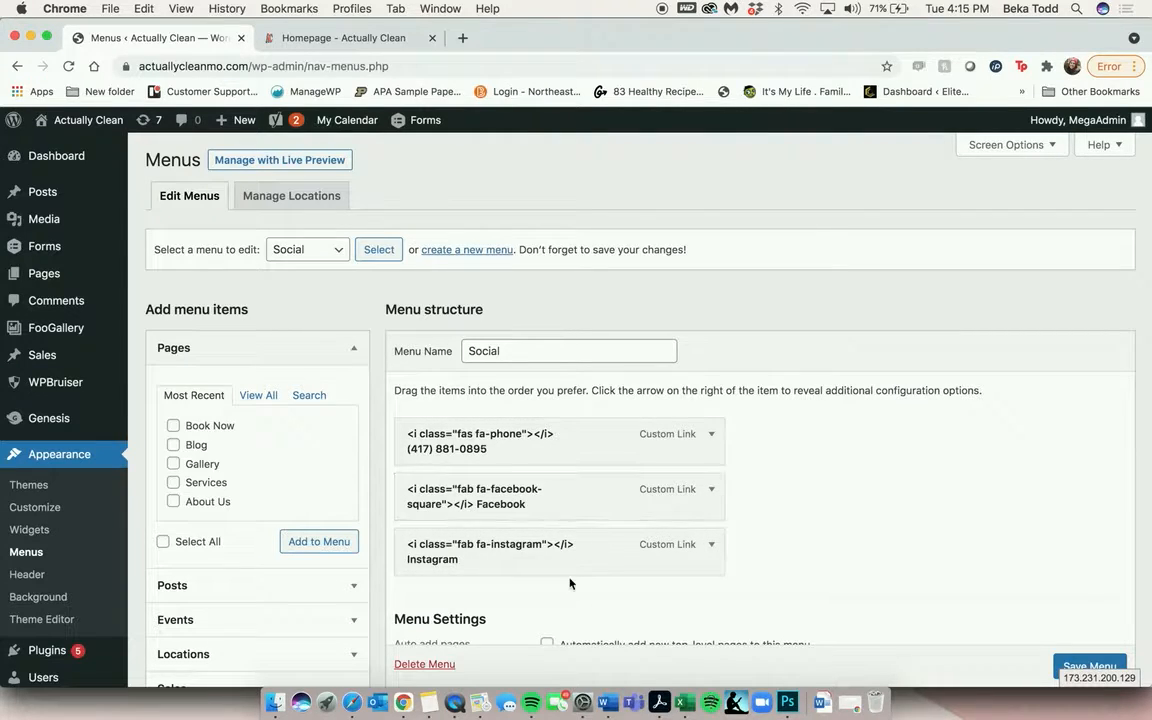
pyautogui.click(319, 46)
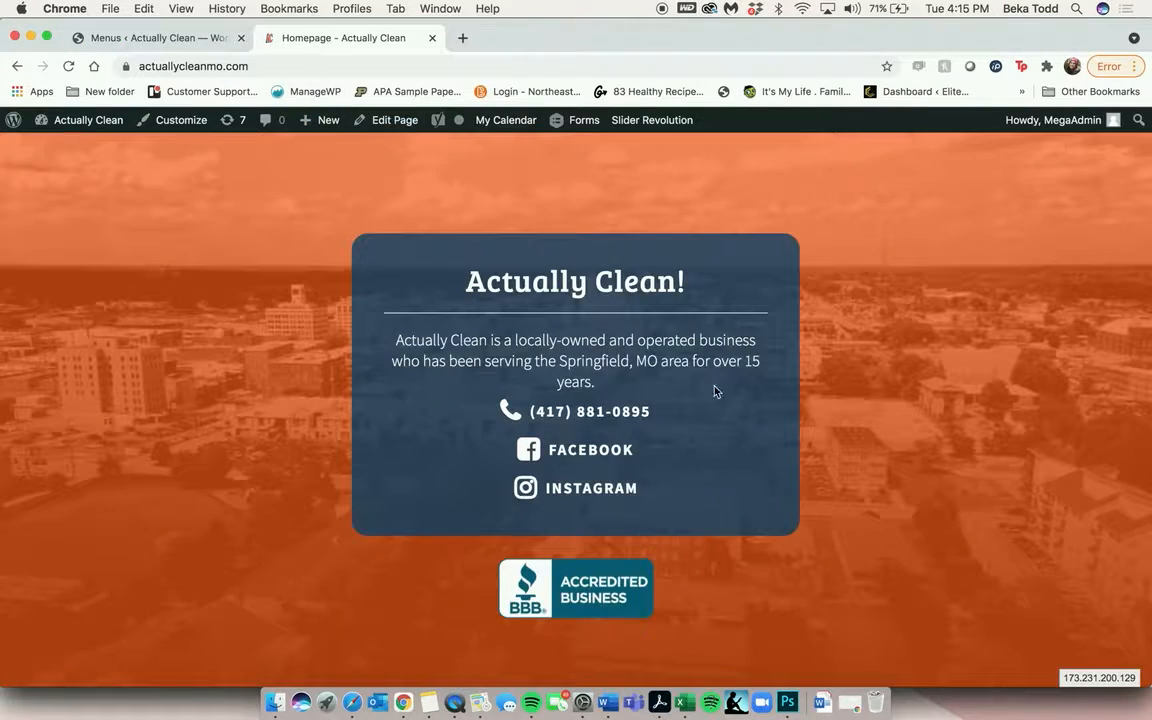
pyautogui.click(186, 43)
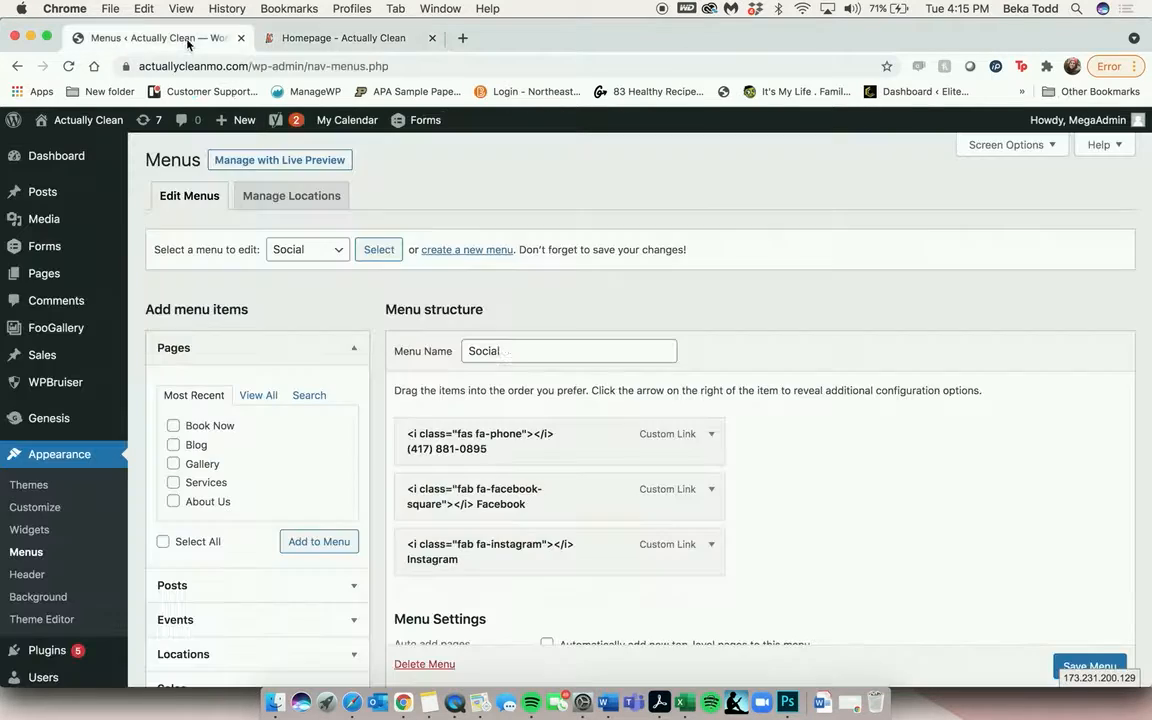
# Inspect the phone, Facebook and Instagram items of the Social menu and compare them with the homepage footer links
pyautogui.click(711, 438)
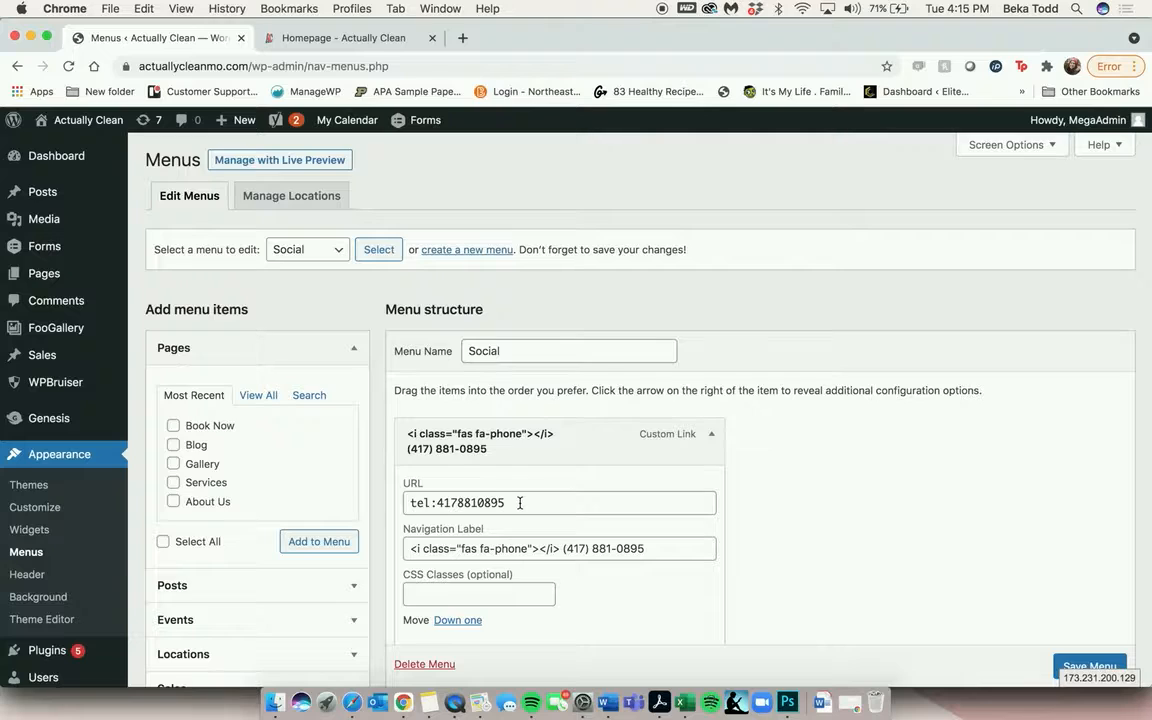
pyautogui.scroll(-5, 520, 503)
pyautogui.click(711, 500)
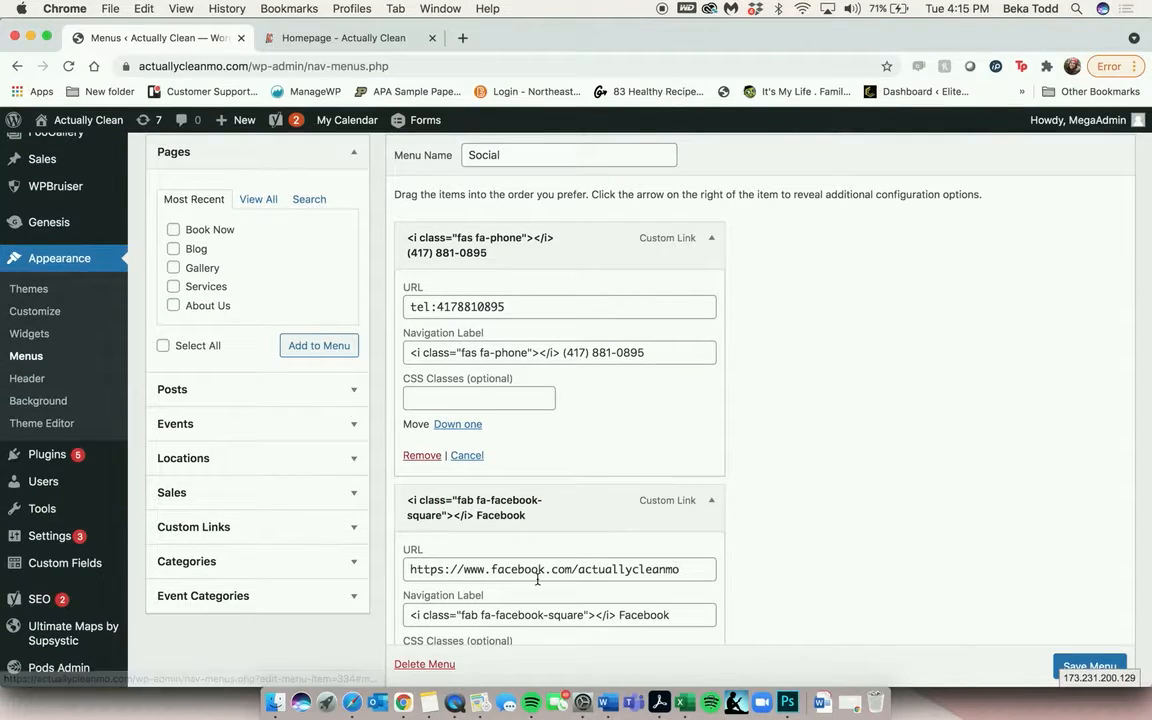
pyautogui.scroll(-6, 560, 580)
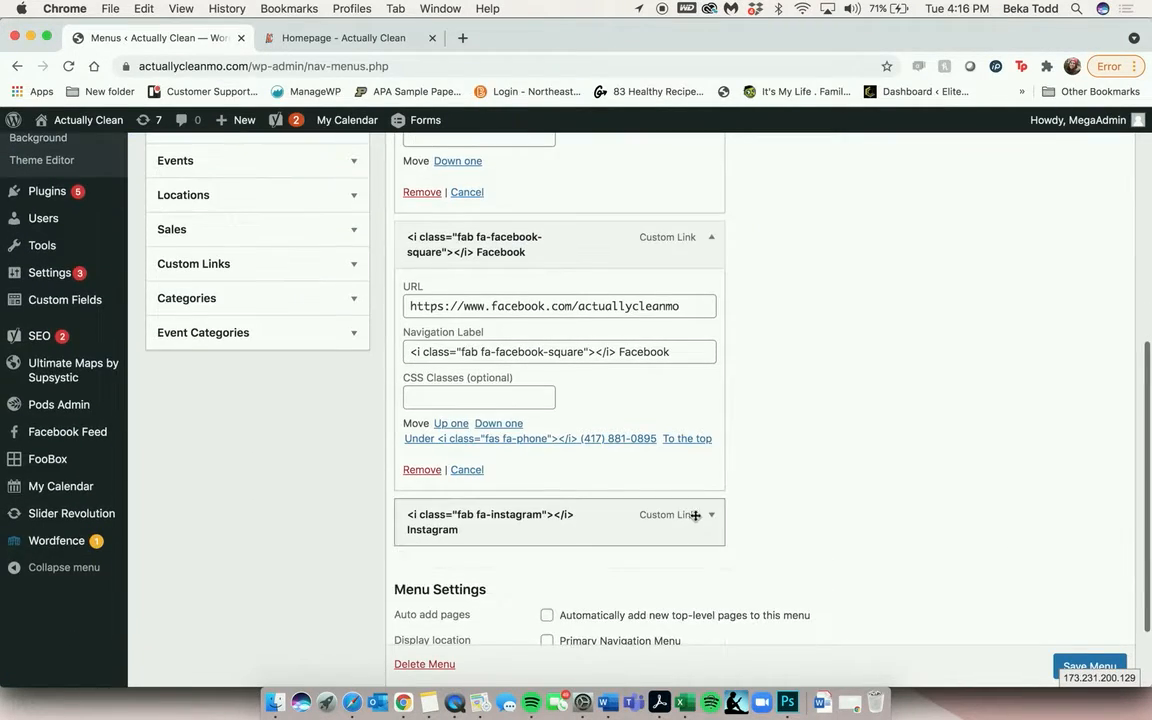
pyautogui.click(695, 515)
pyautogui.scroll(-2, 595, 535)
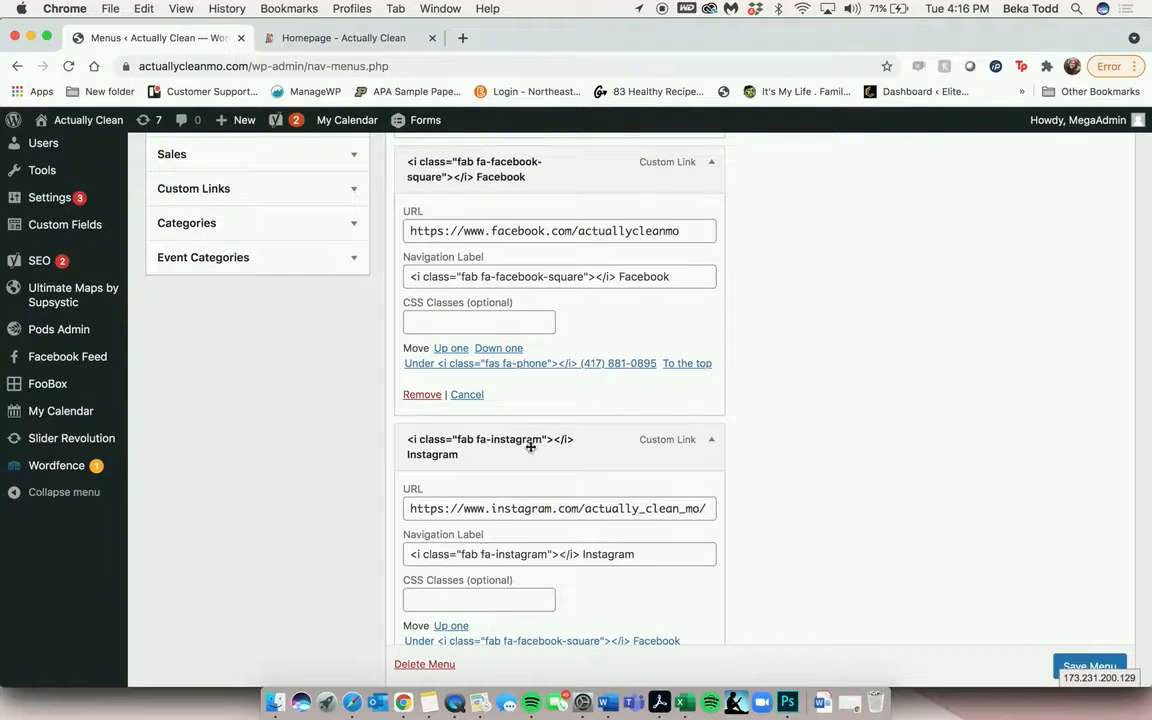
pyautogui.click(308, 40)
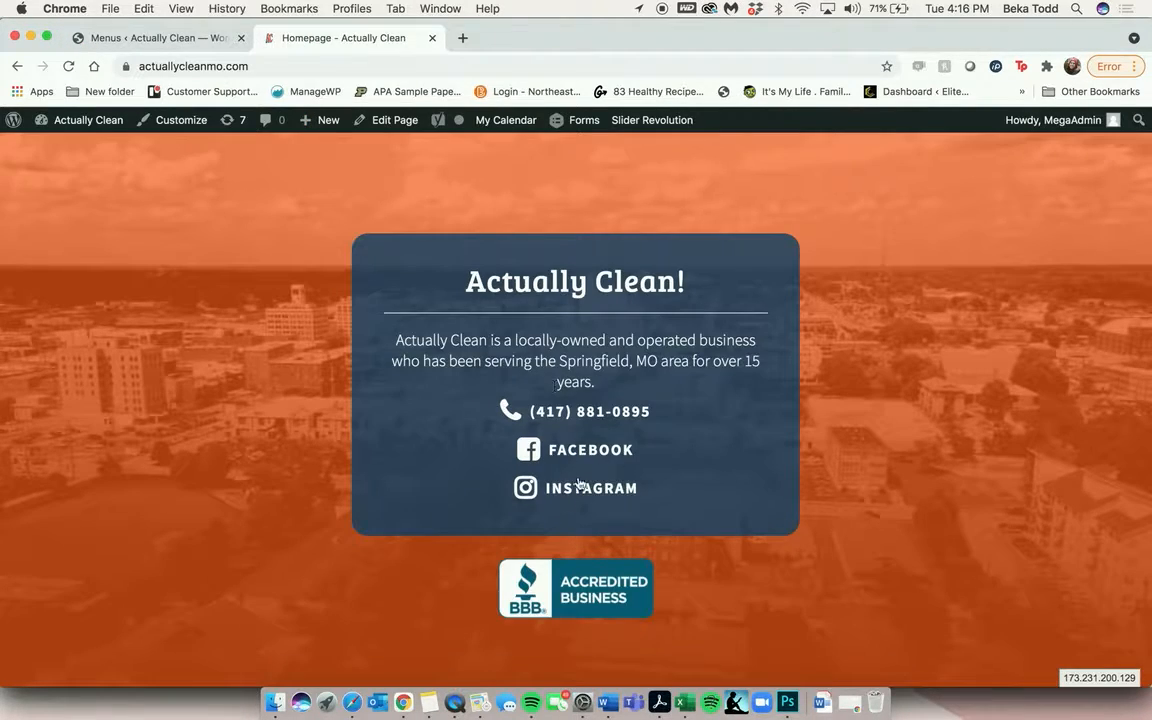
pyautogui.click(171, 40)
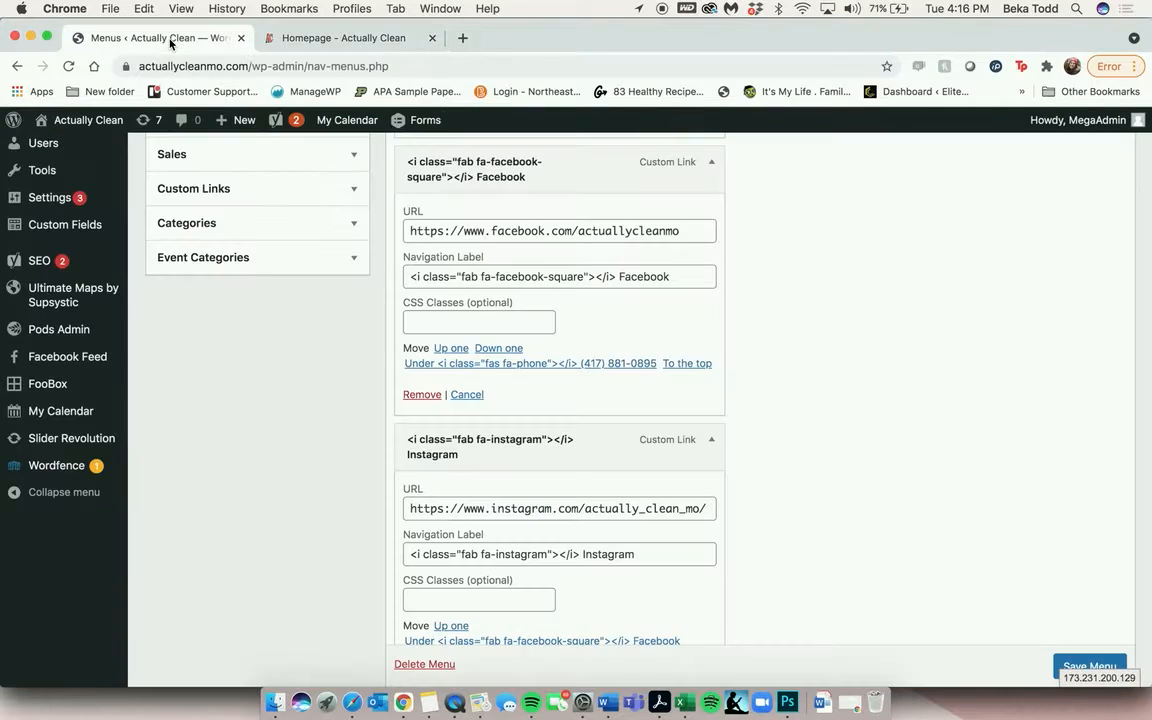
# Load the Main Menu for editing and compare its items with the live homepage header navigation
pyautogui.scroll(15, 375, 321)
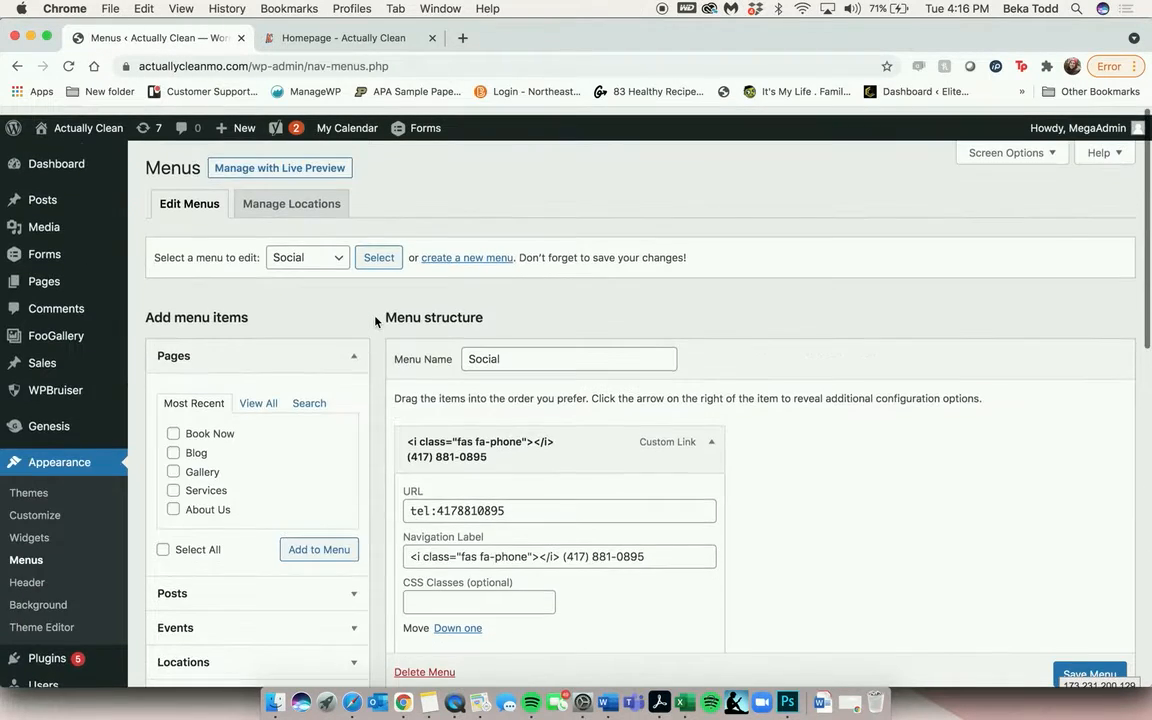
pyautogui.click(322, 260)
pyautogui.click(300, 234)
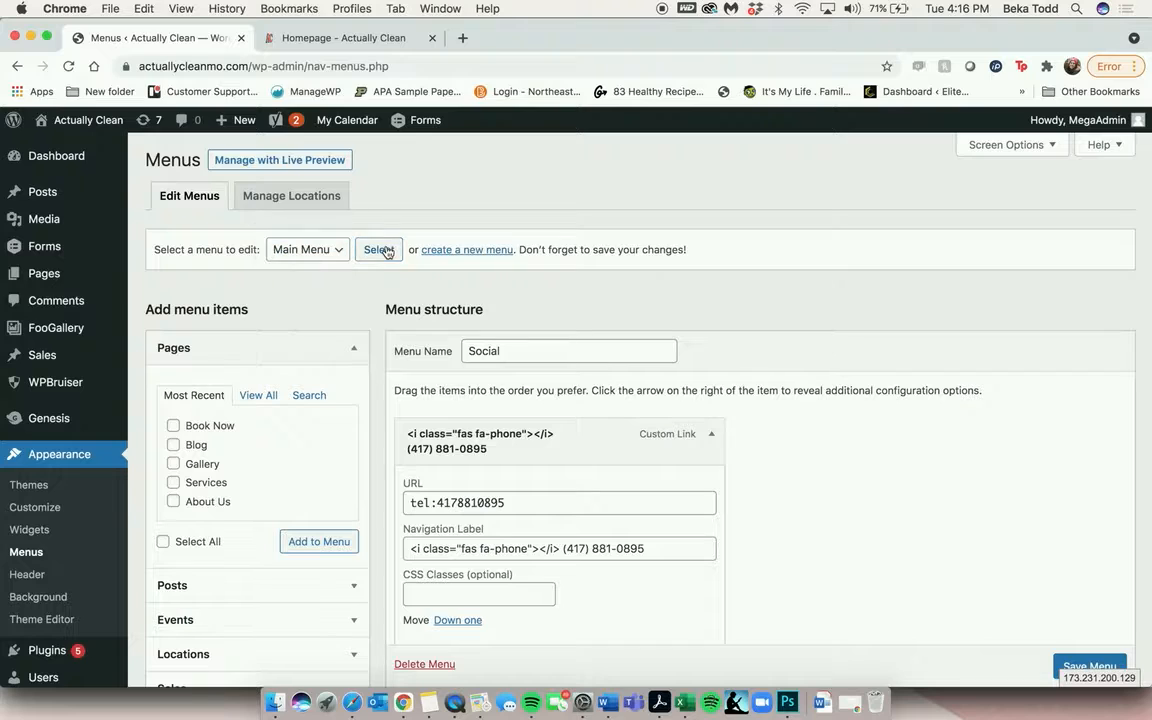
pyautogui.click(379, 250)
pyautogui.click(338, 40)
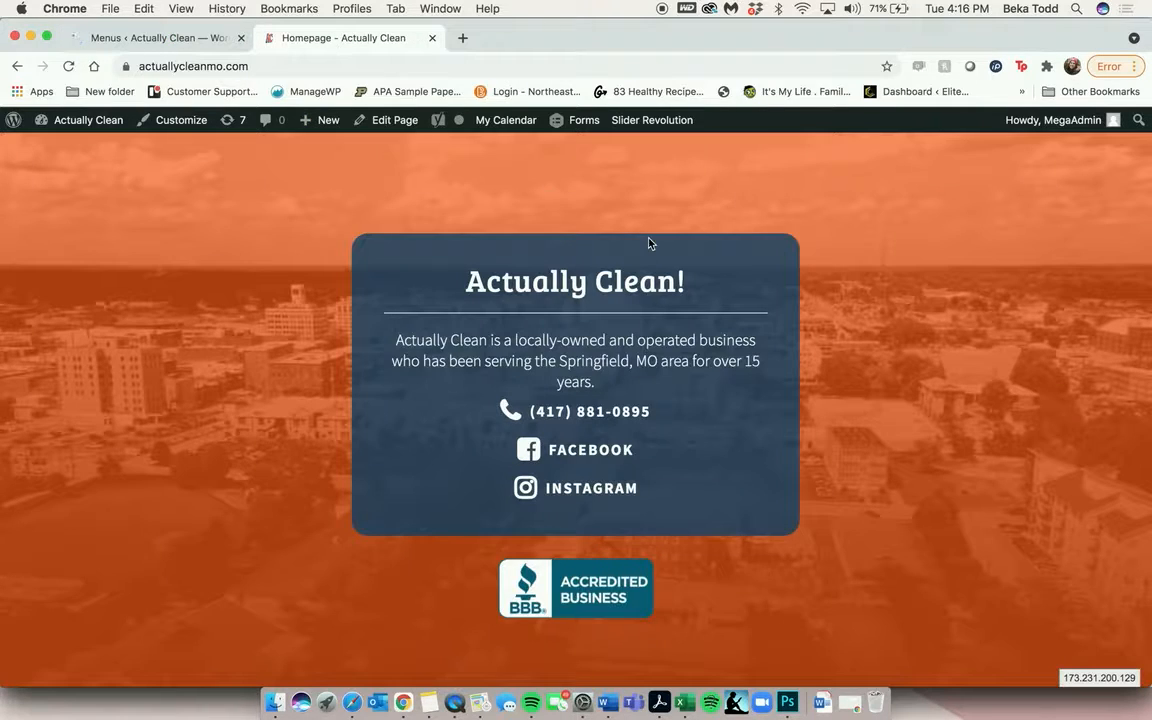
pyautogui.scroll(15, 649, 243)
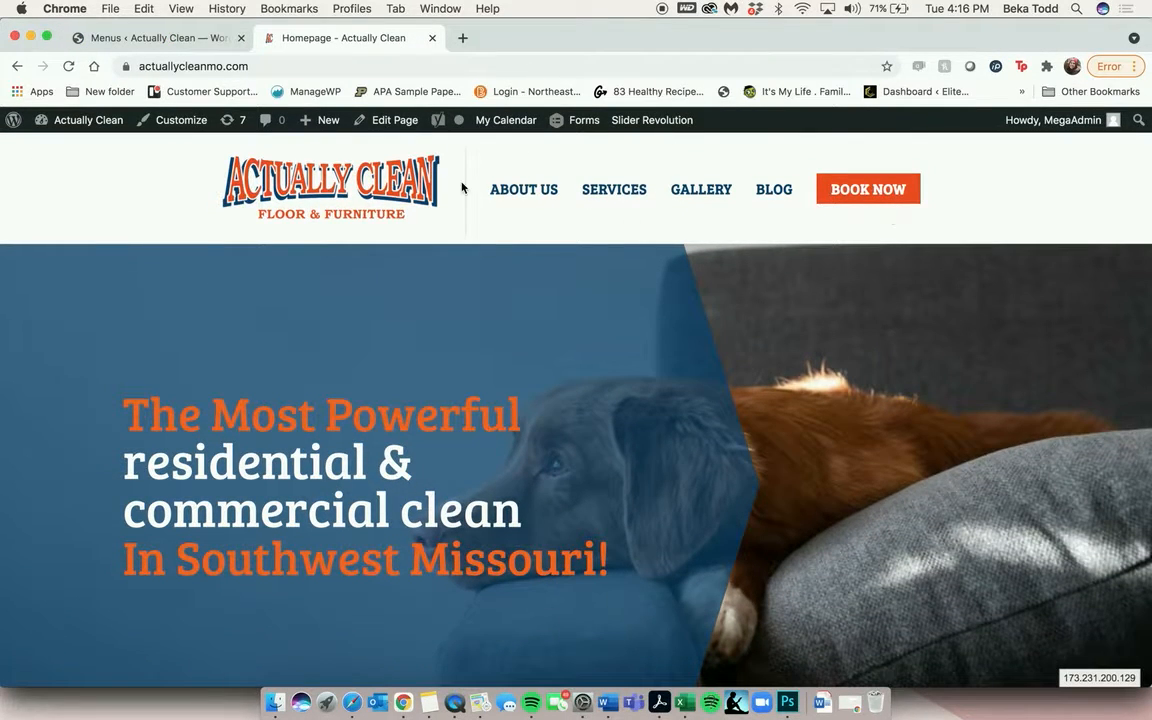
pyautogui.click(188, 40)
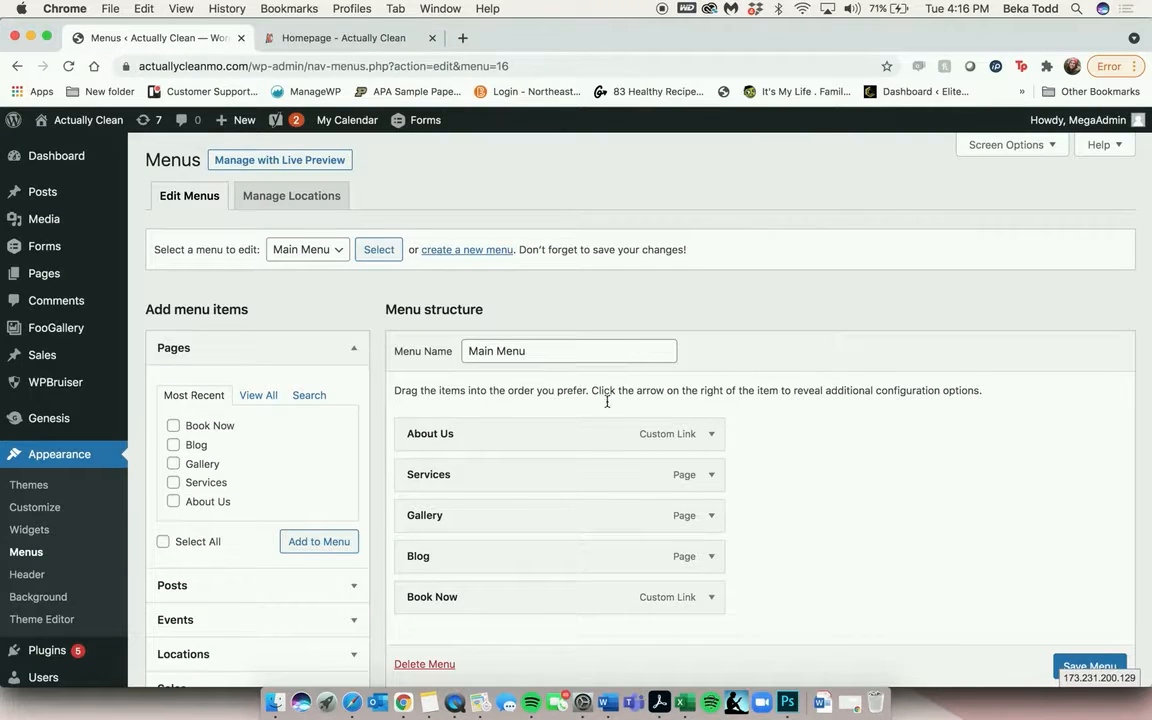
# Inspect the Blog item's settings in the Main Menu, highlight its navigation label, and collapse the item
pyautogui.click(711, 556)
pyautogui.scroll(-1, 718, 560)
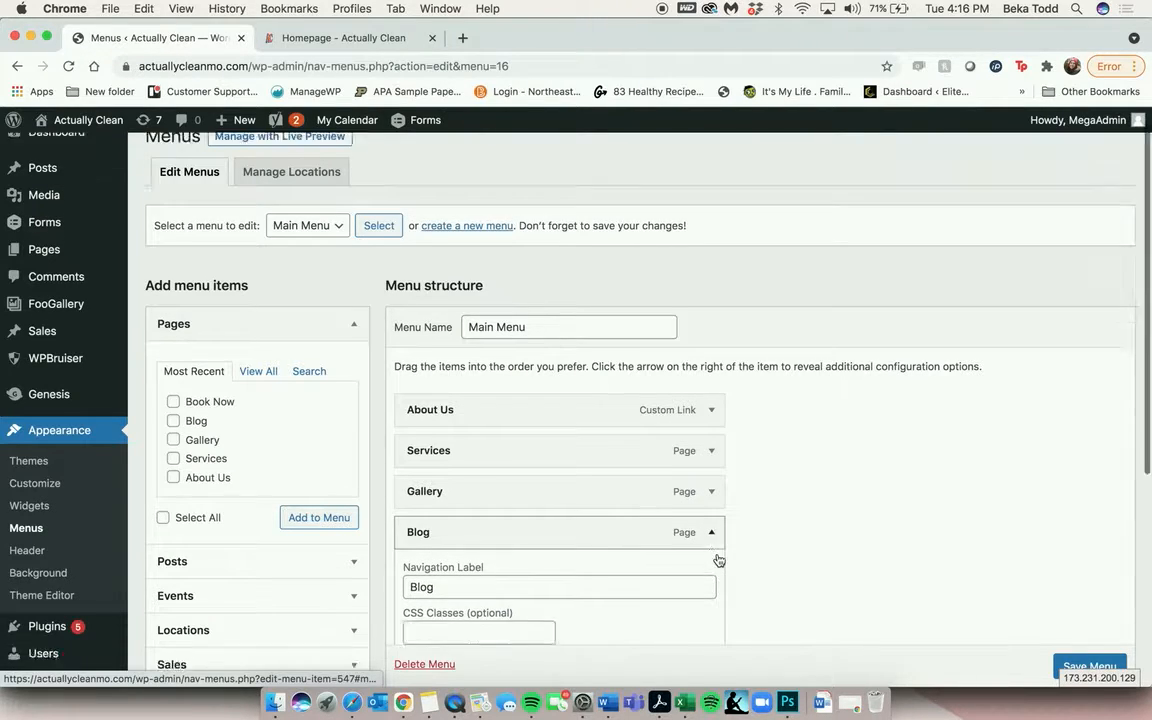
pyautogui.scroll(-3, 718, 560)
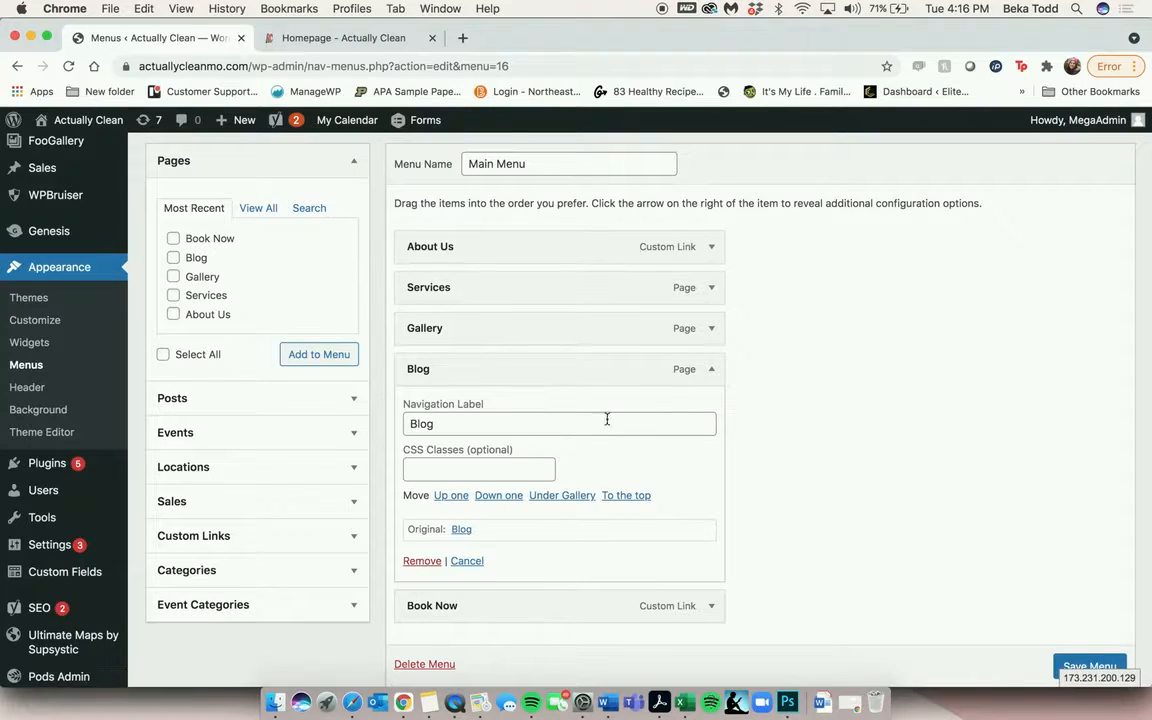
pyautogui.doubleClick(463, 419)
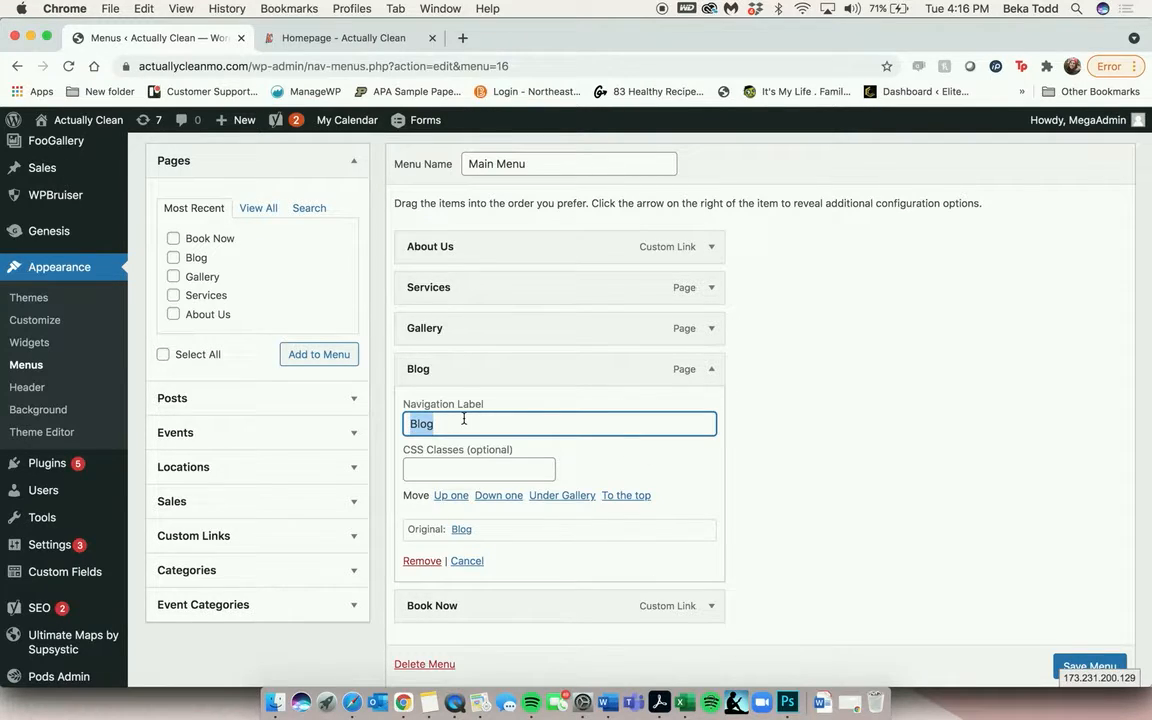
pyautogui.click(712, 369)
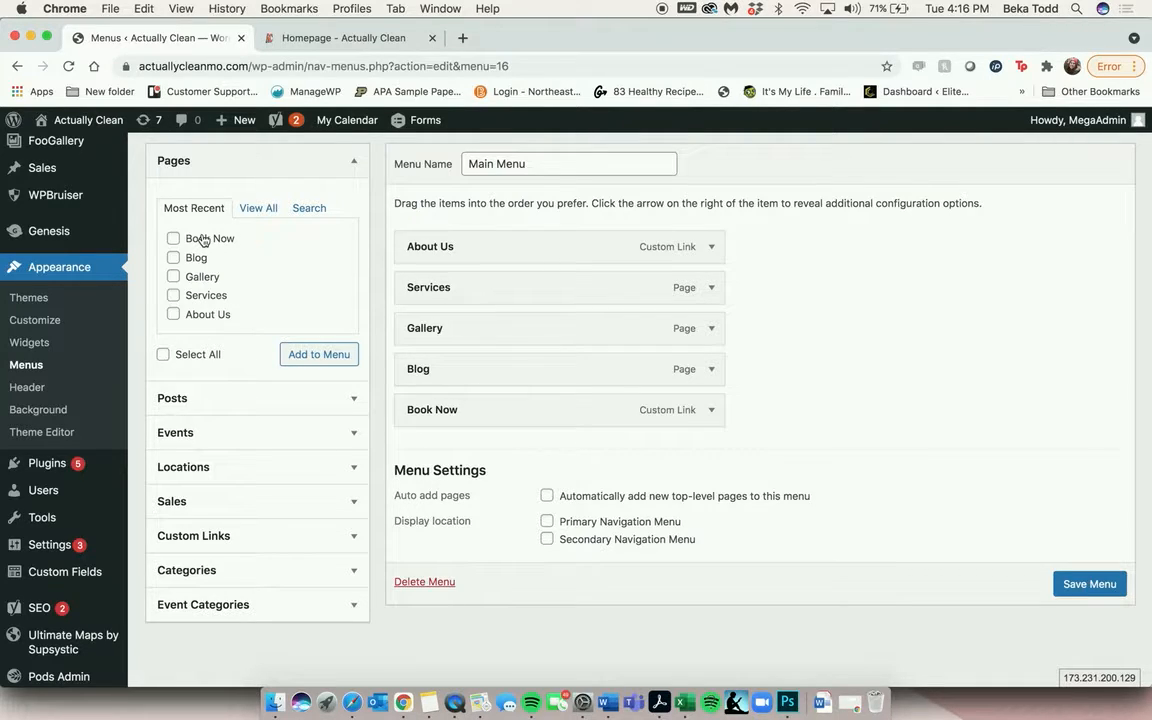
# Add the Book Now page to the Main Menu
pyautogui.click(318, 355)
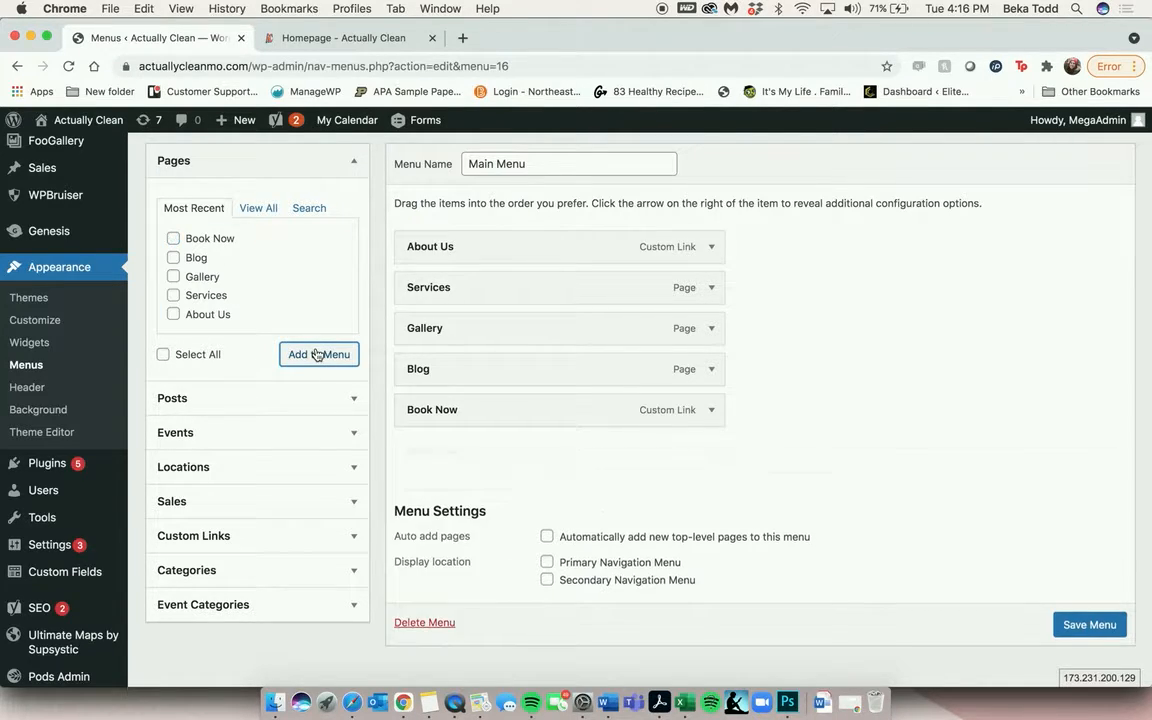